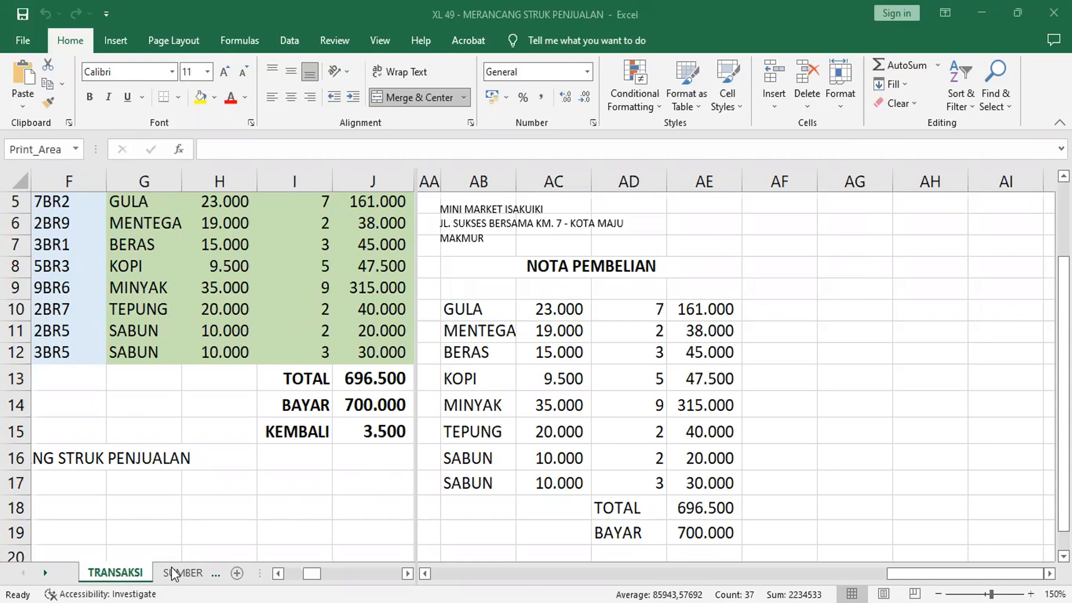
Color the TRANSAKSI sheet's tab red.
{"action": "scroll", "coordinate": [80, 359], "scroll_direction": "up", "scroll_amount": 2}
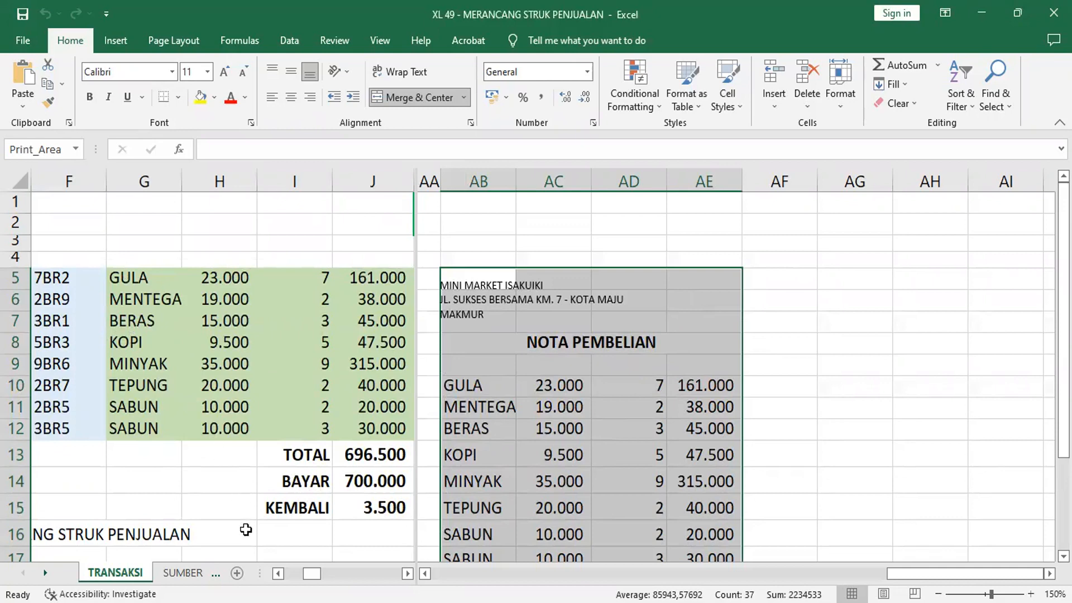
{"action": "left_click", "coordinate": [200, 573]}
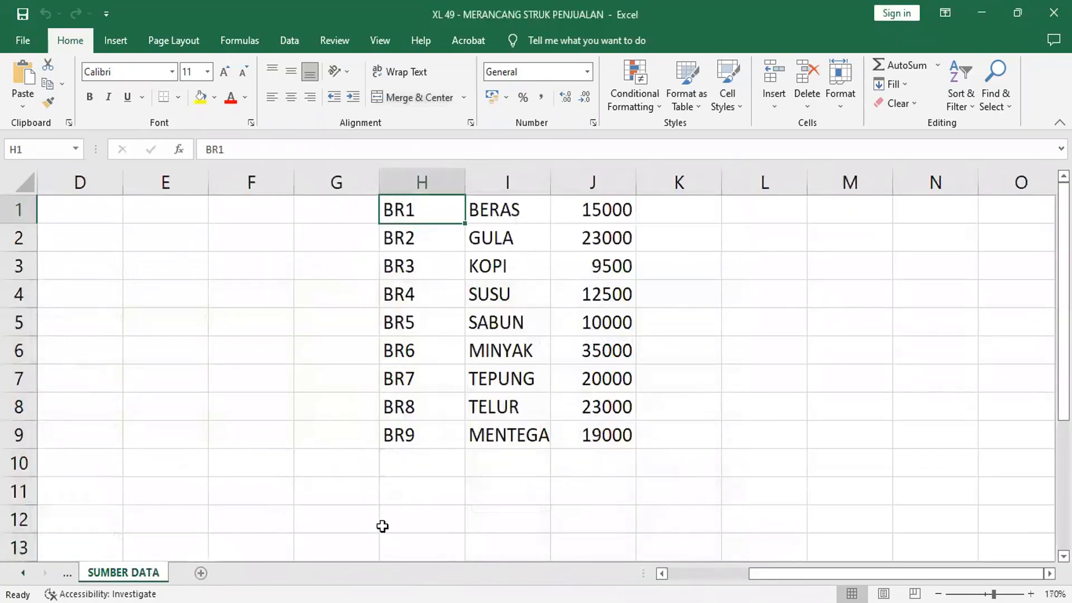
{"action": "left_click", "coordinate": [22, 568]}
{"action": "left_click", "coordinate": [115, 572]}
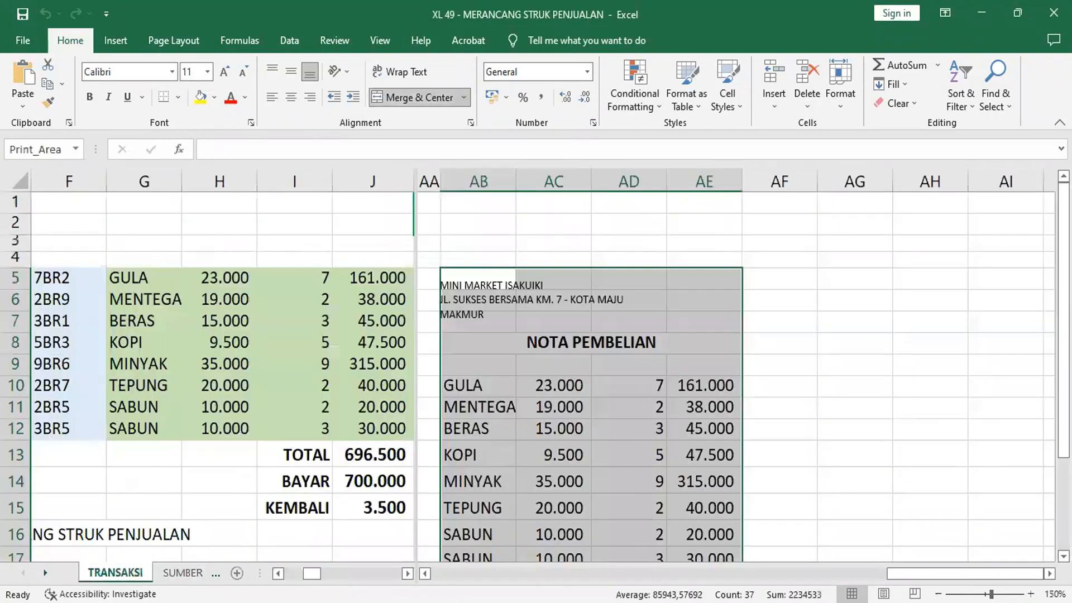
{"action": "right_click", "coordinate": [124, 574]}
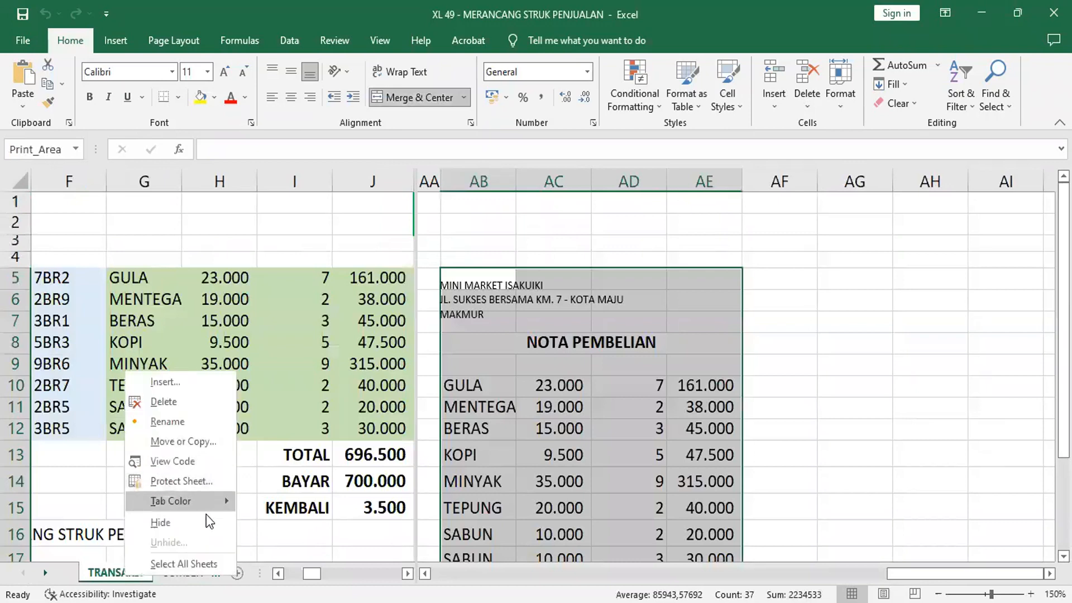
{"action": "mouse_move", "coordinate": [184, 501]}
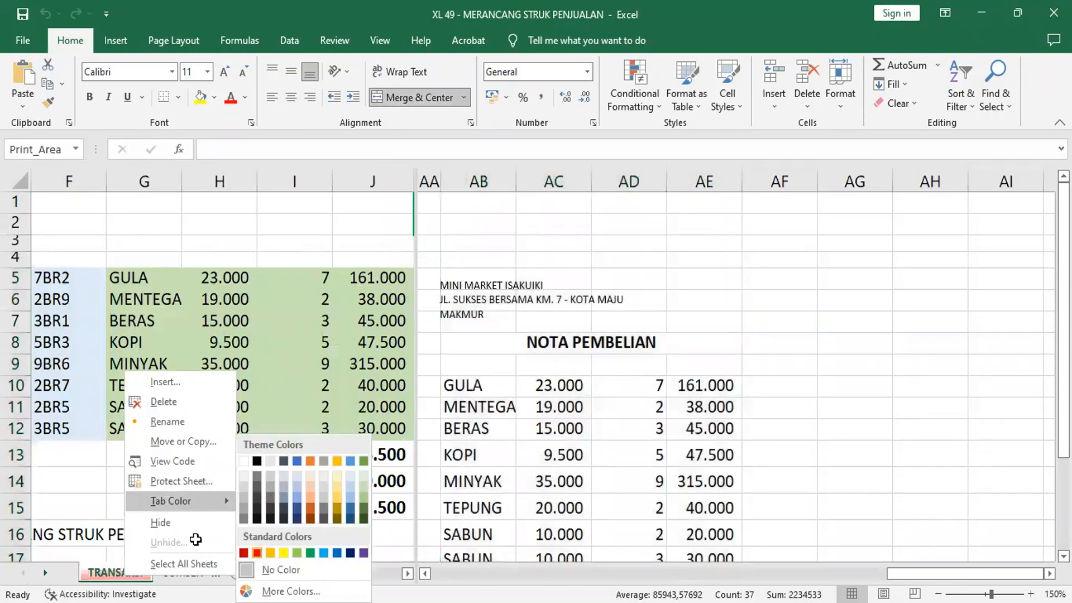
{"action": "left_click", "coordinate": [257, 552]}
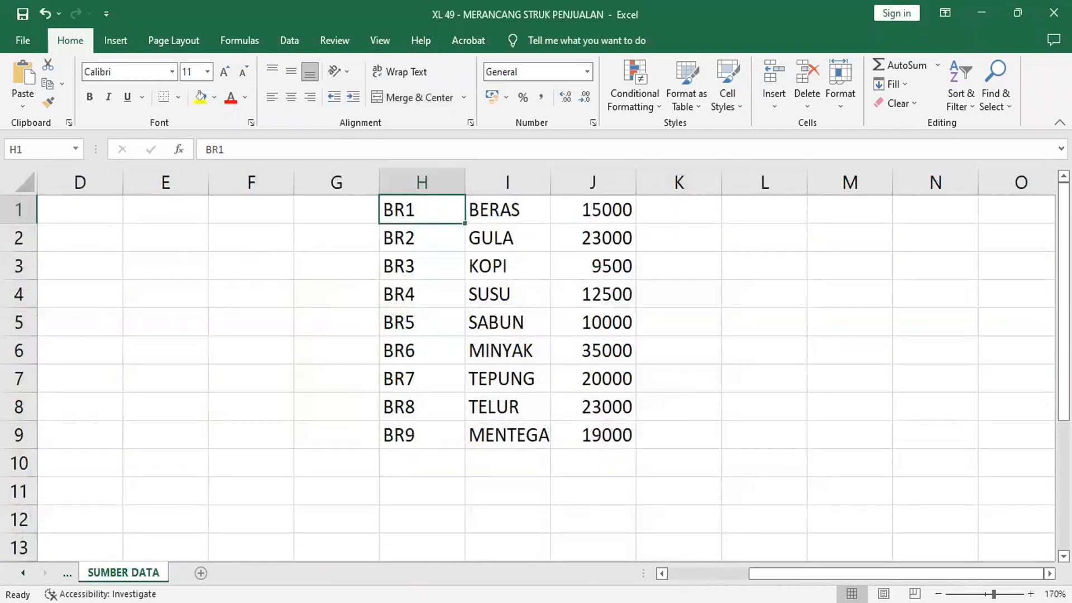
Color the SUMBER DATA sheet's tab orange.
{"action": "right_click", "coordinate": [139, 573]}
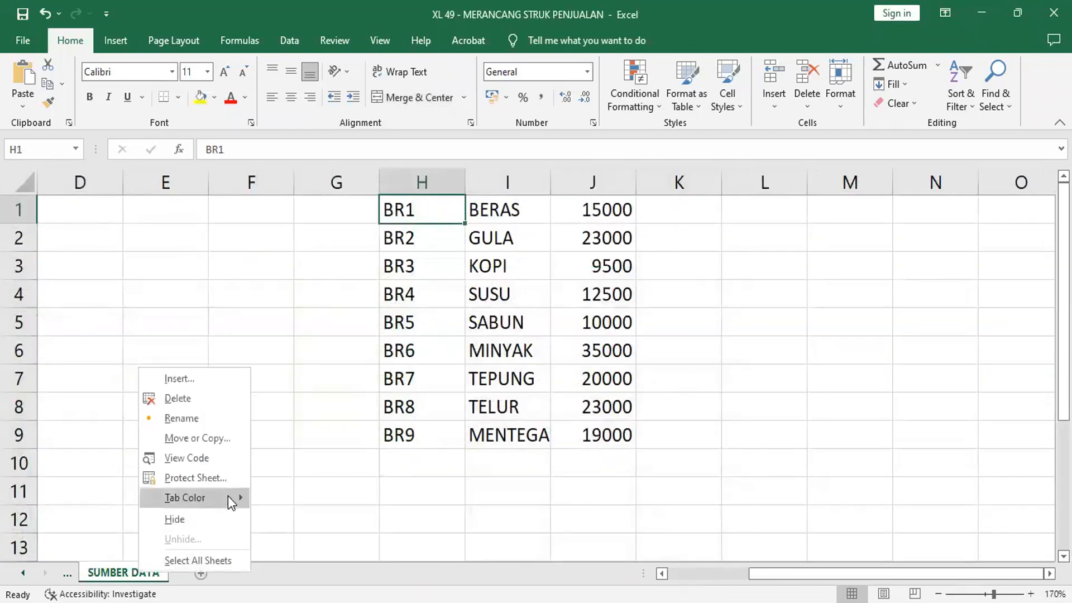
{"action": "mouse_move", "coordinate": [227, 501]}
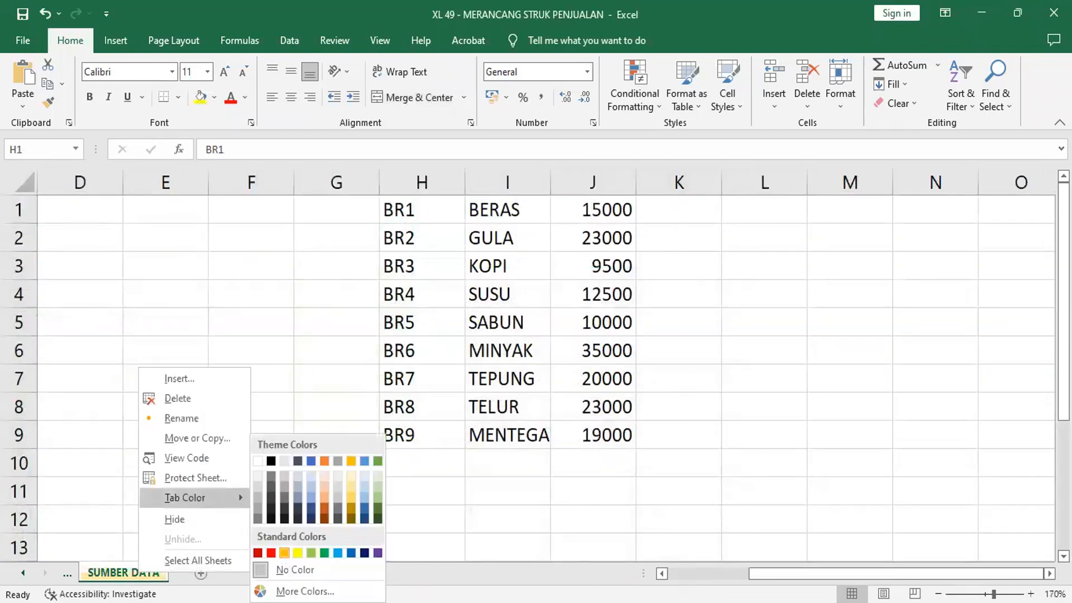
{"action": "left_click", "coordinate": [284, 553]}
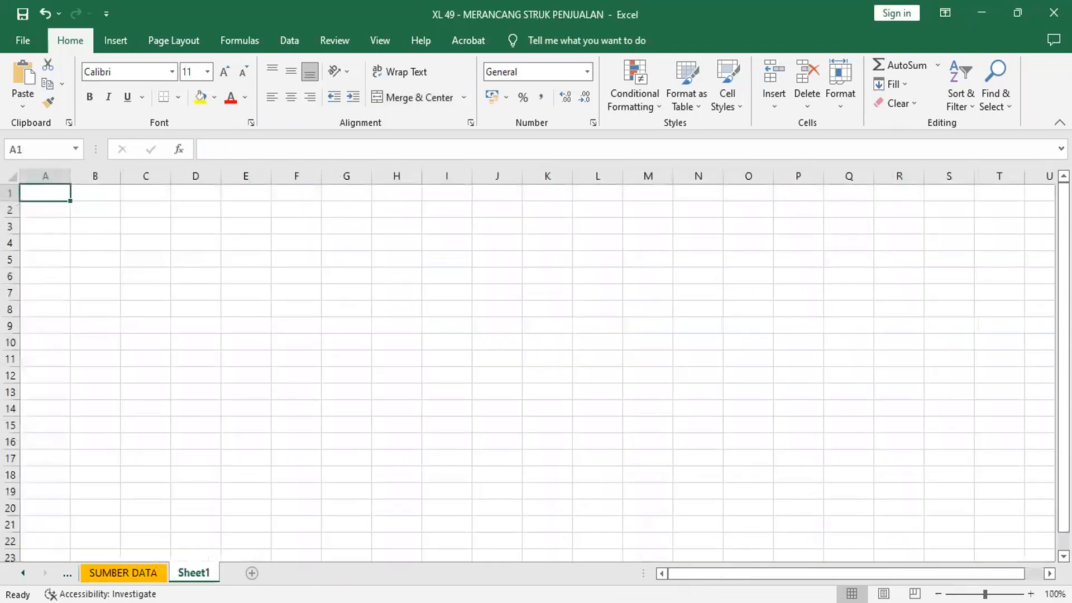
Rename the blank worksheet Sheet1 as BR1.
{"action": "right_click", "coordinate": [201, 573]}
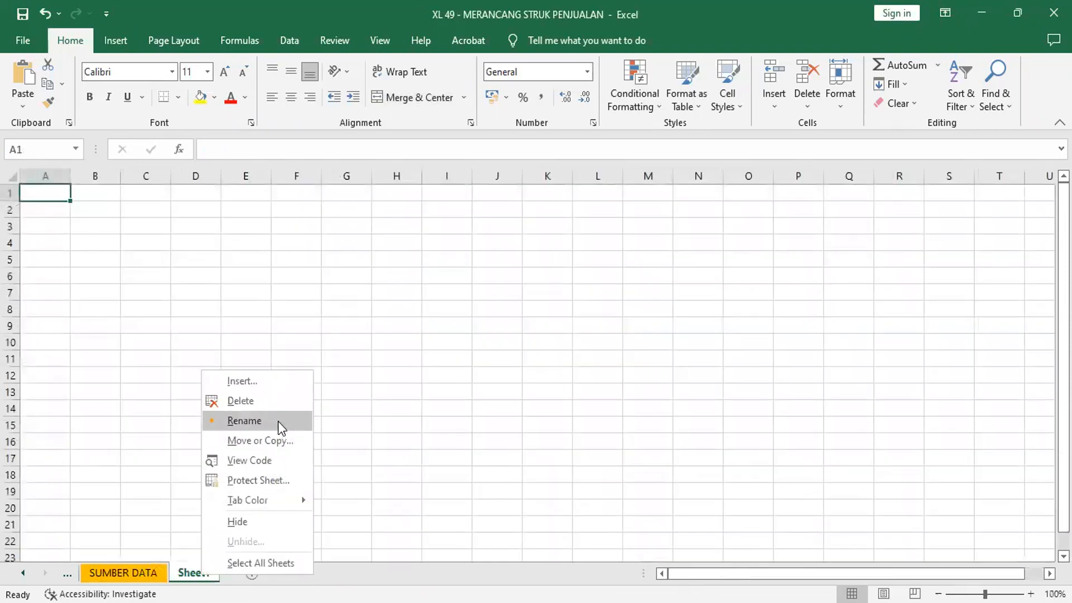
{"action": "left_click", "coordinate": [278, 421]}
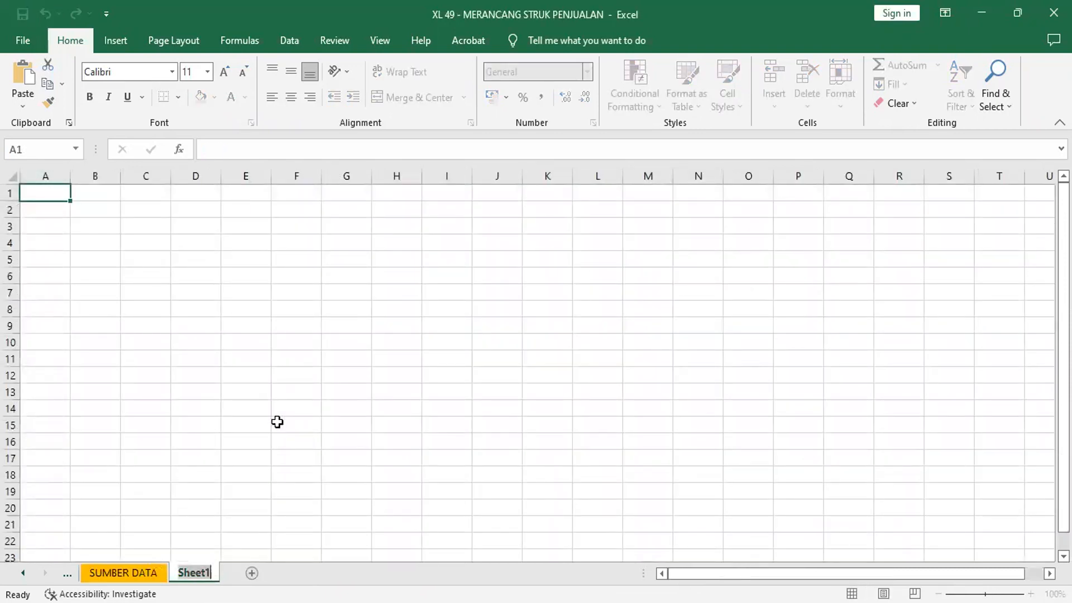
{"action": "type", "text": "BR1"}
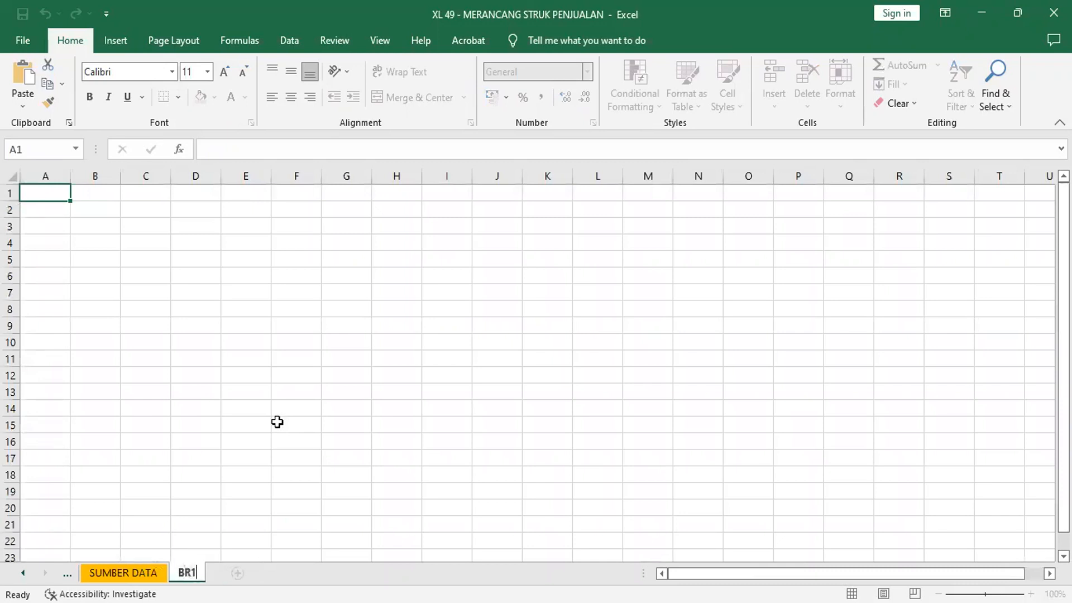
{"action": "key", "text": "Return"}
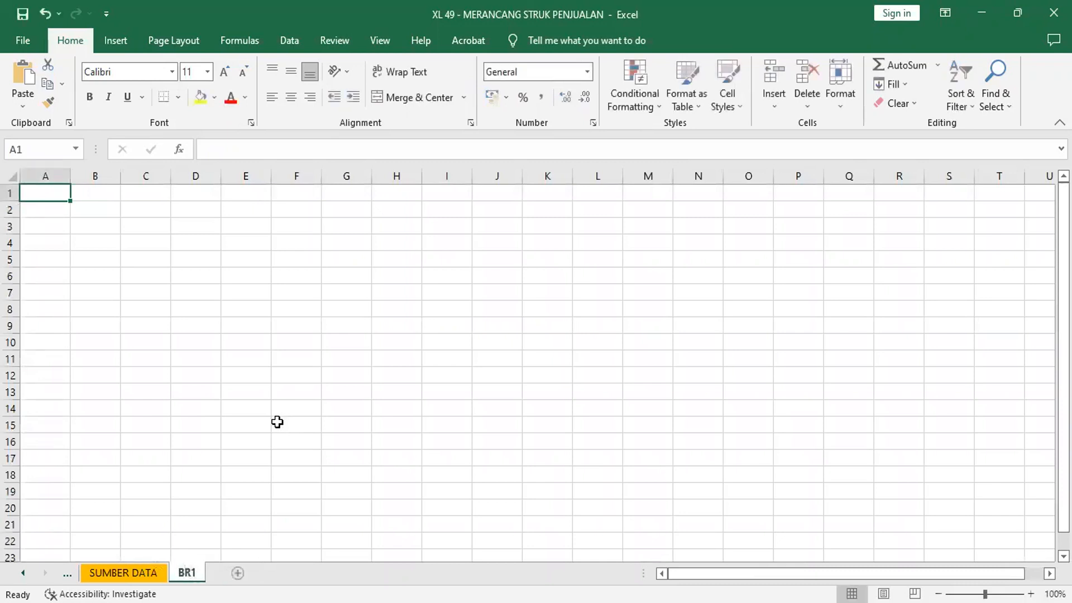
Add a new worksheet after BR1 and name it BR2.
{"action": "left_click", "coordinate": [238, 574]}
{"action": "right_click", "coordinate": [238, 573]}
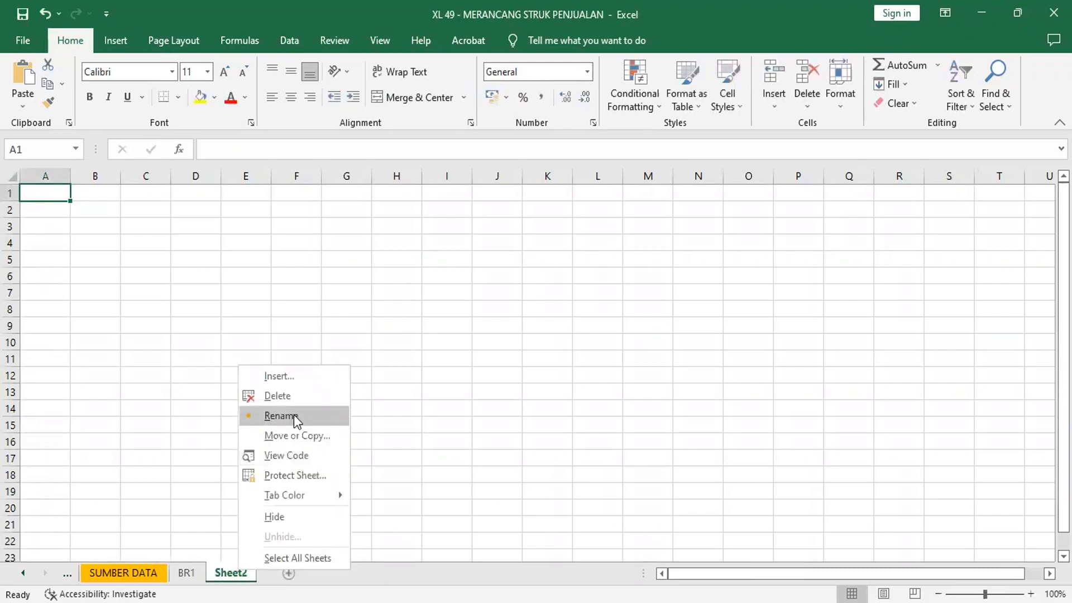
{"action": "left_click", "coordinate": [294, 416]}
{"action": "type", "text": "BR2"}
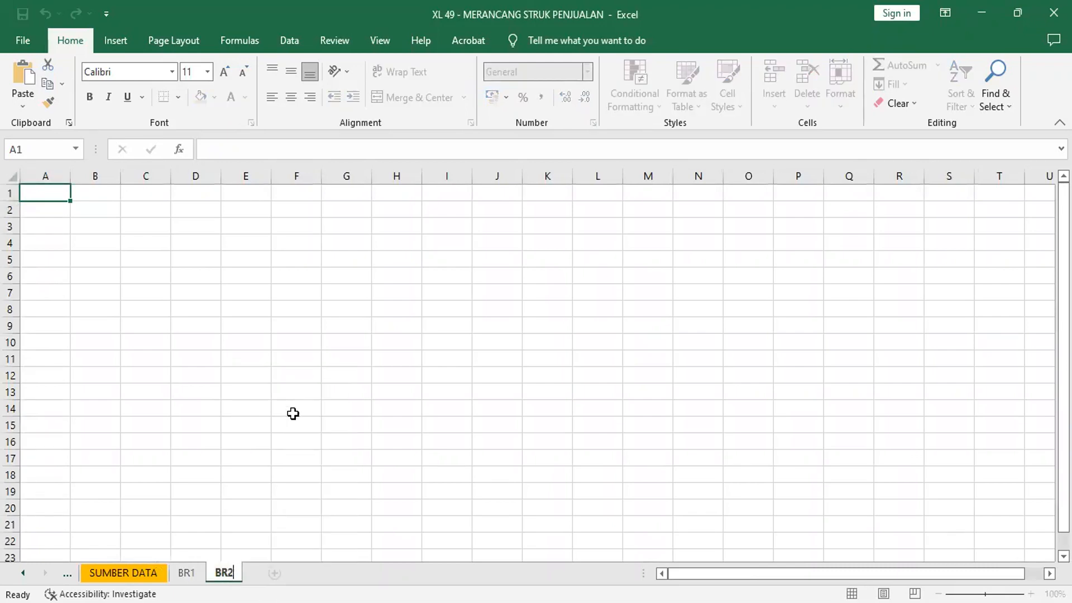
{"action": "key", "text": "Return"}
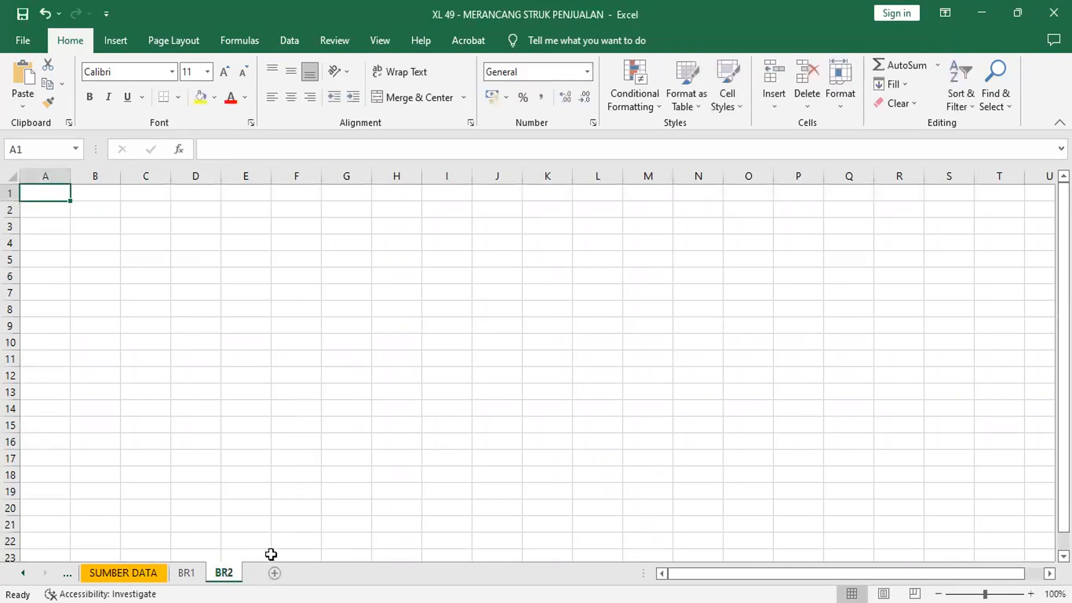
Add a new worksheet after BR2 and name it BR3.
{"action": "left_click", "coordinate": [274, 572]}
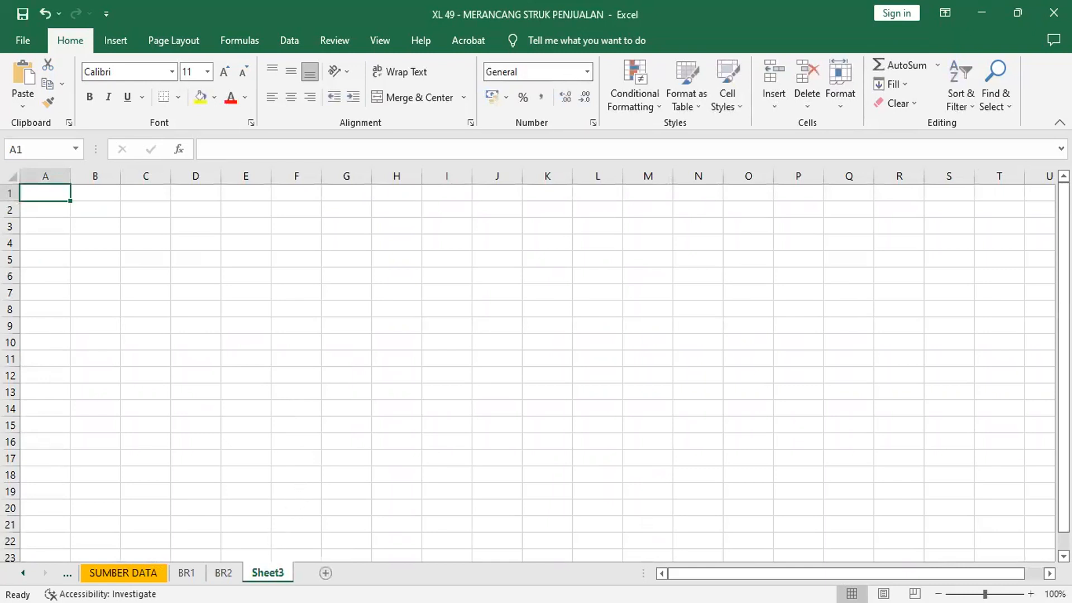
{"action": "right_click", "coordinate": [274, 573]}
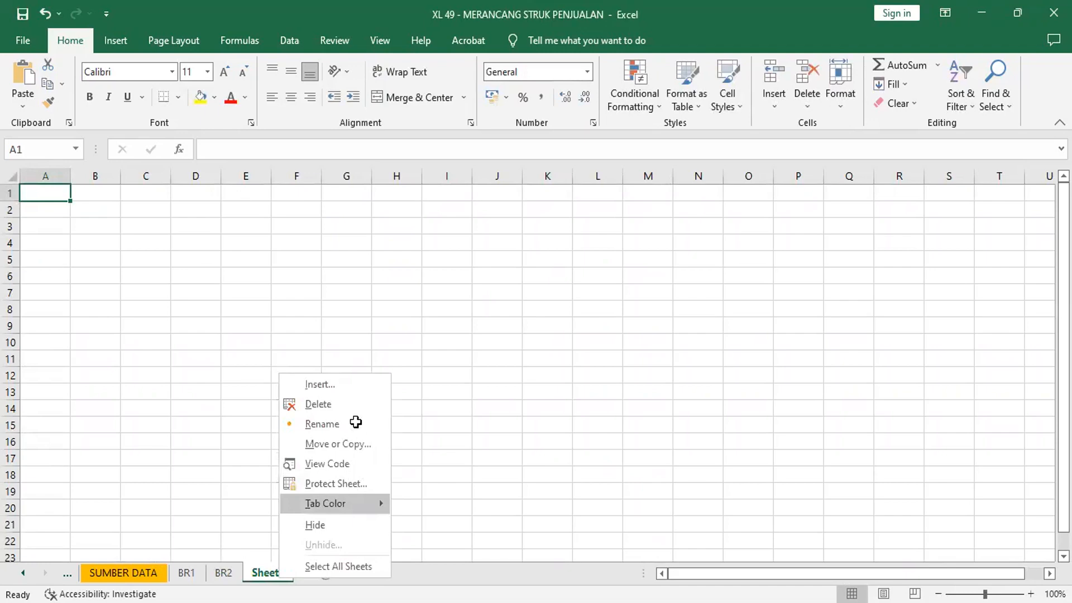
{"action": "left_click", "coordinate": [356, 422]}
{"action": "type", "text": "BR3"}
{"action": "key", "text": "Return"}
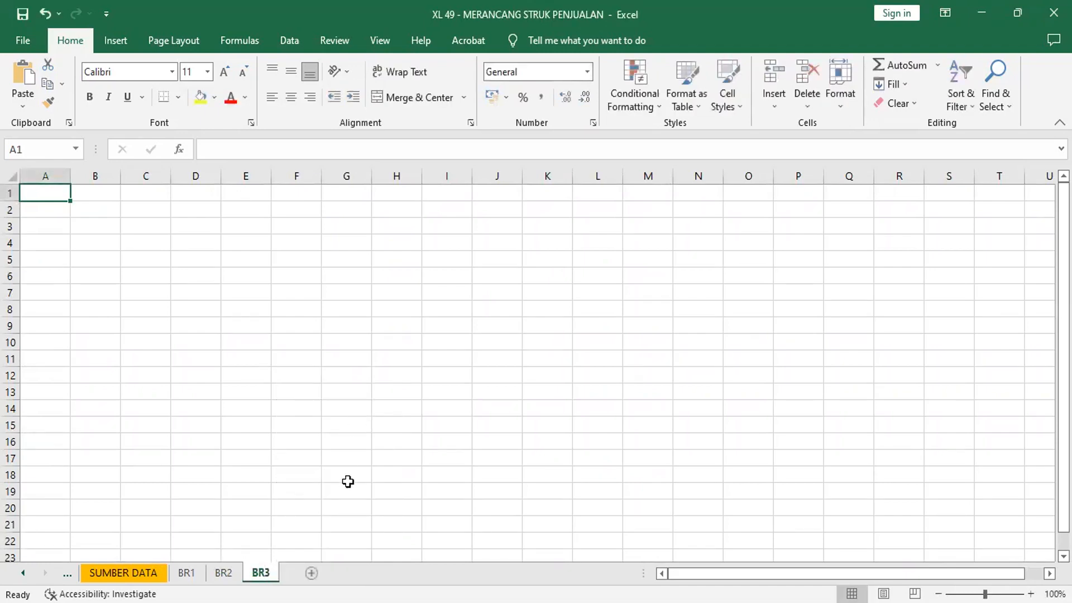
Add a new worksheet after BR3 and name it BR4.
{"action": "left_click", "coordinate": [311, 573]}
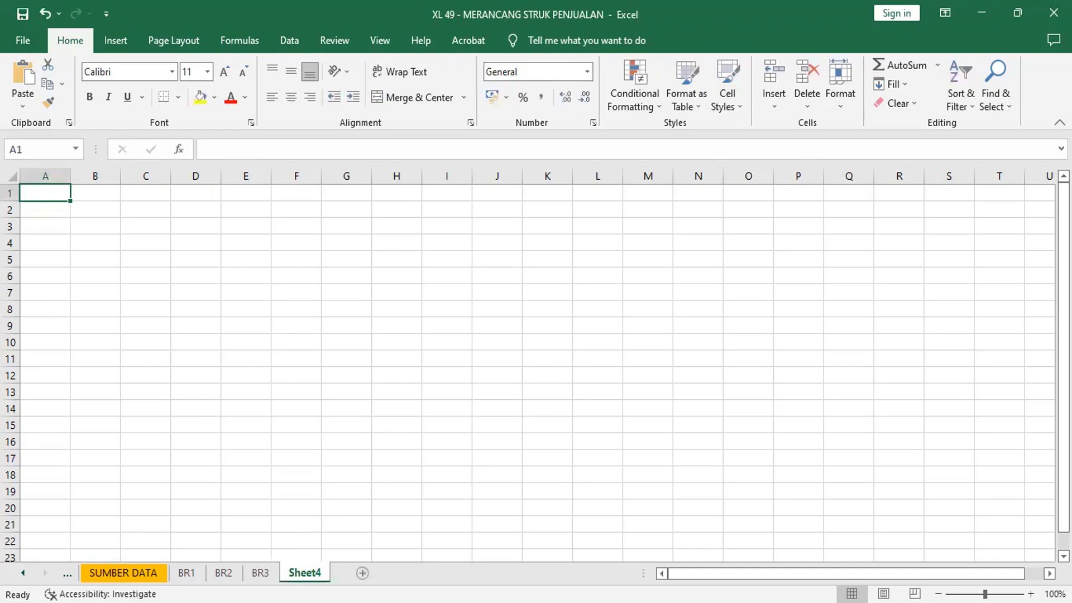
{"action": "right_click", "coordinate": [312, 573]}
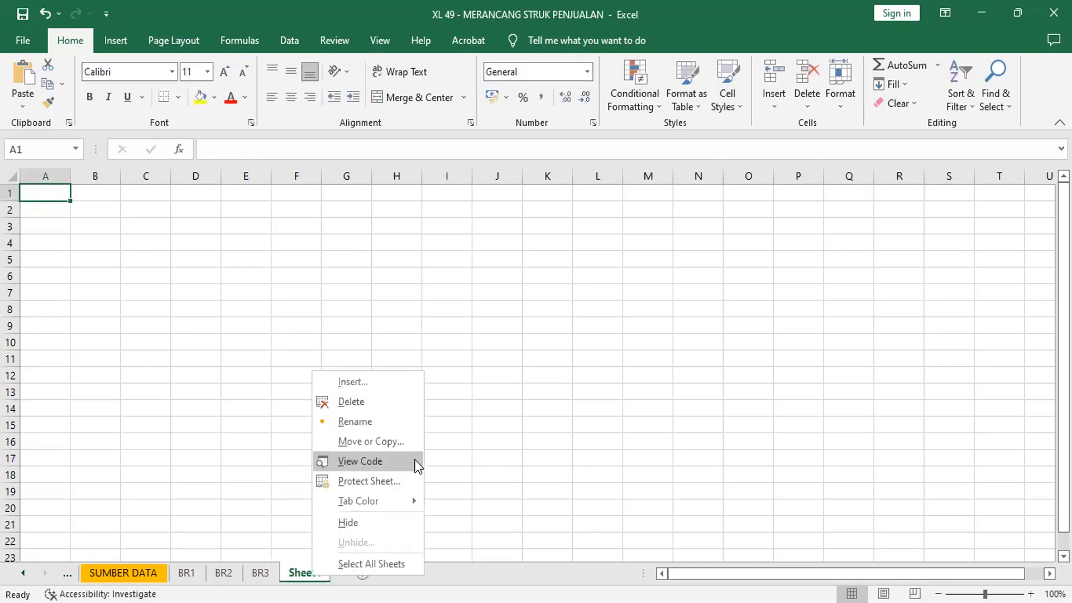
{"action": "left_click", "coordinate": [402, 427]}
{"action": "type", "text": "BR4"}
{"action": "key", "text": "Return"}
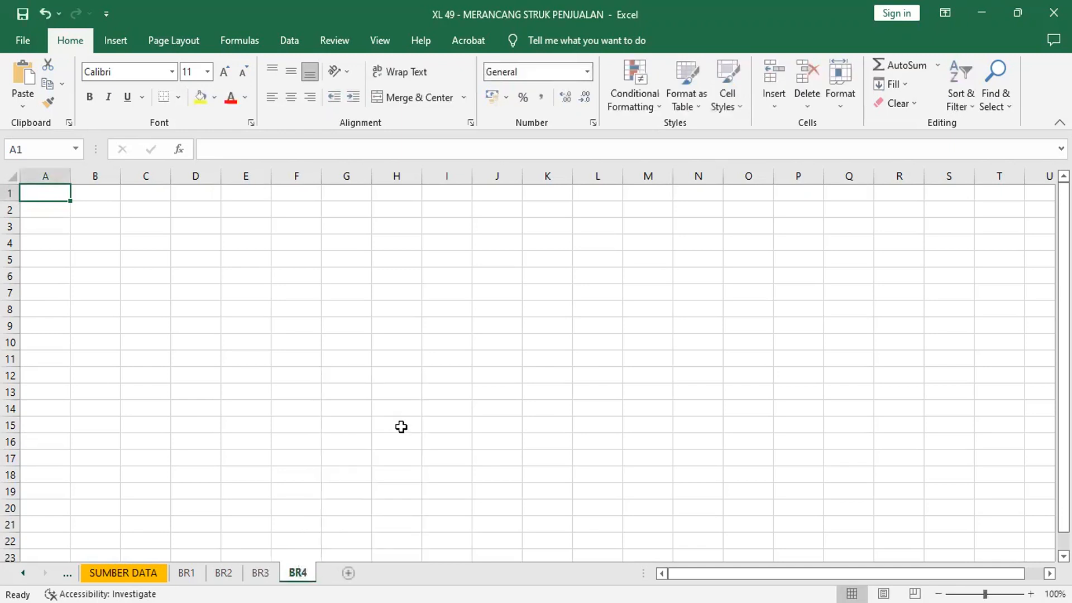
Add a new worksheet after BR4 and name it BR5.
{"action": "key", "text": "shift+F11"}
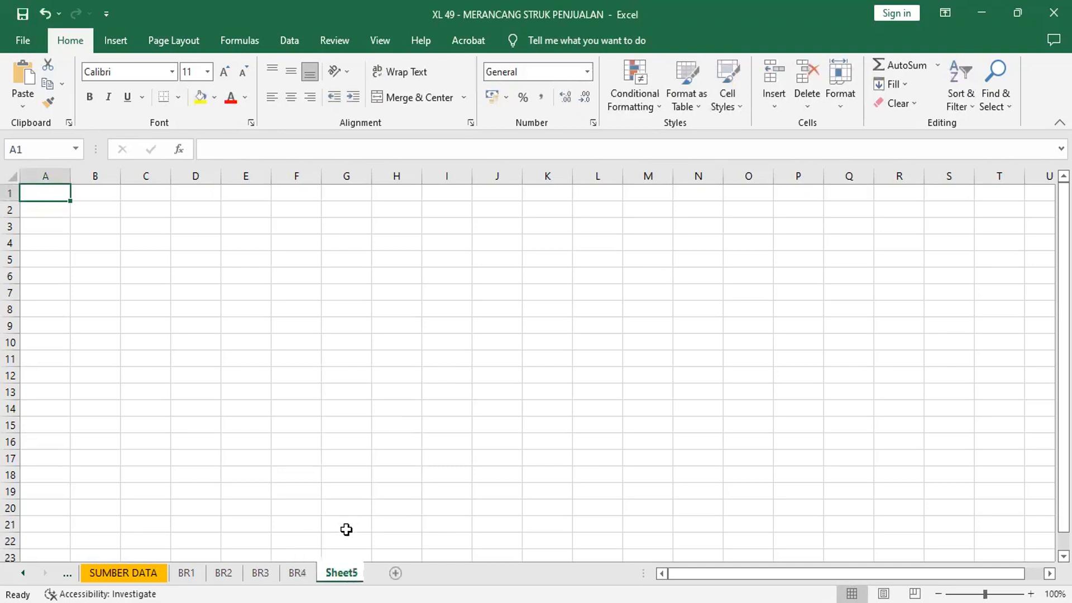
{"action": "right_click", "coordinate": [351, 572]}
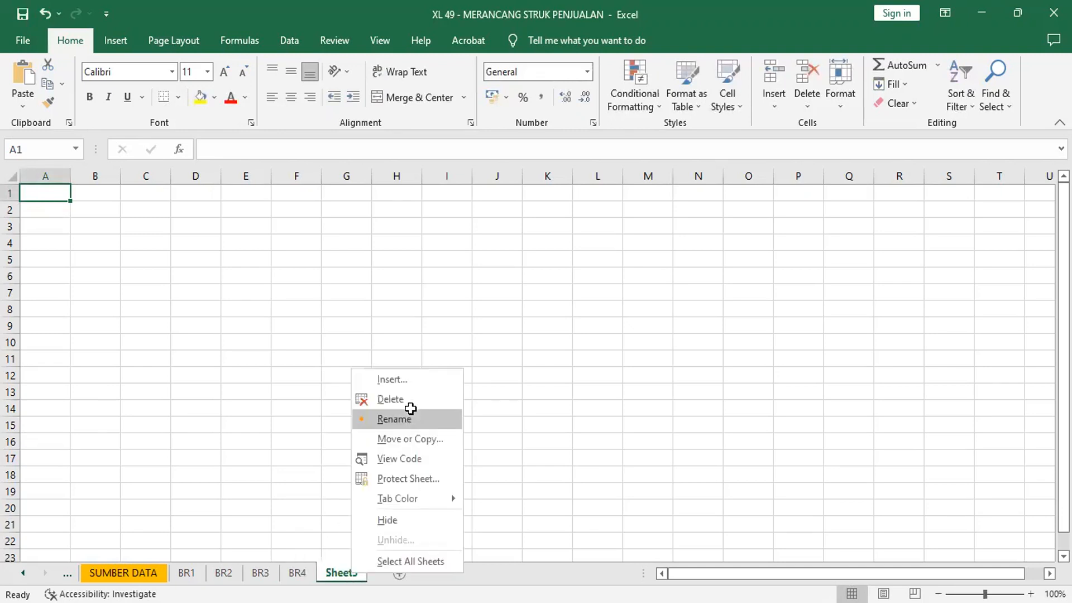
{"action": "left_click", "coordinate": [409, 418]}
{"action": "type", "text": "BR5"}
{"action": "key", "text": "Return"}
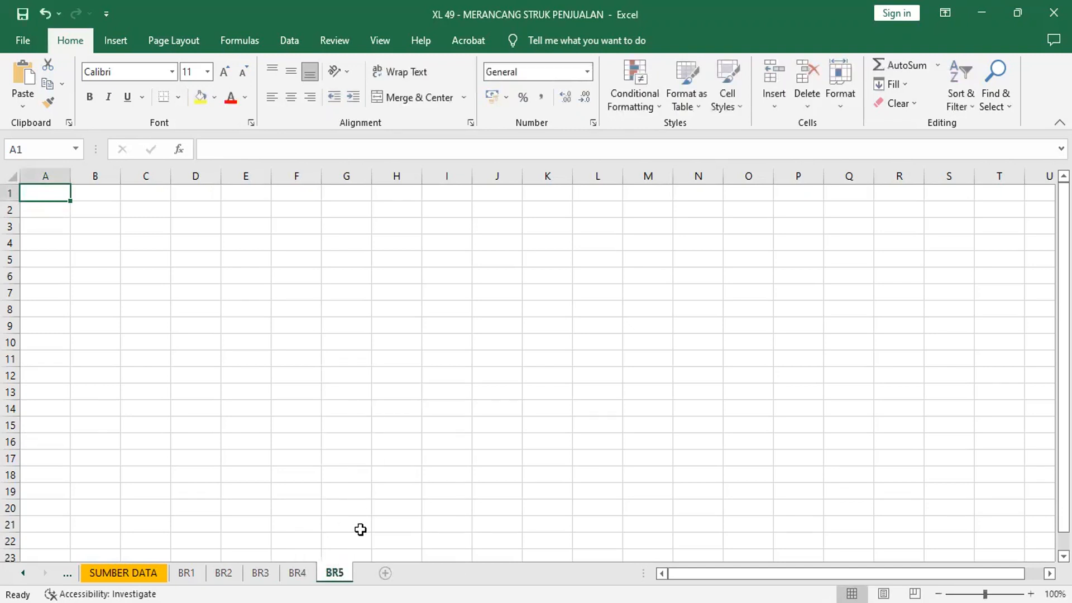
Add a new worksheet after BR5 and name it BR6.
{"action": "key", "text": "shift+F11"}
{"action": "right_click", "coordinate": [386, 572]}
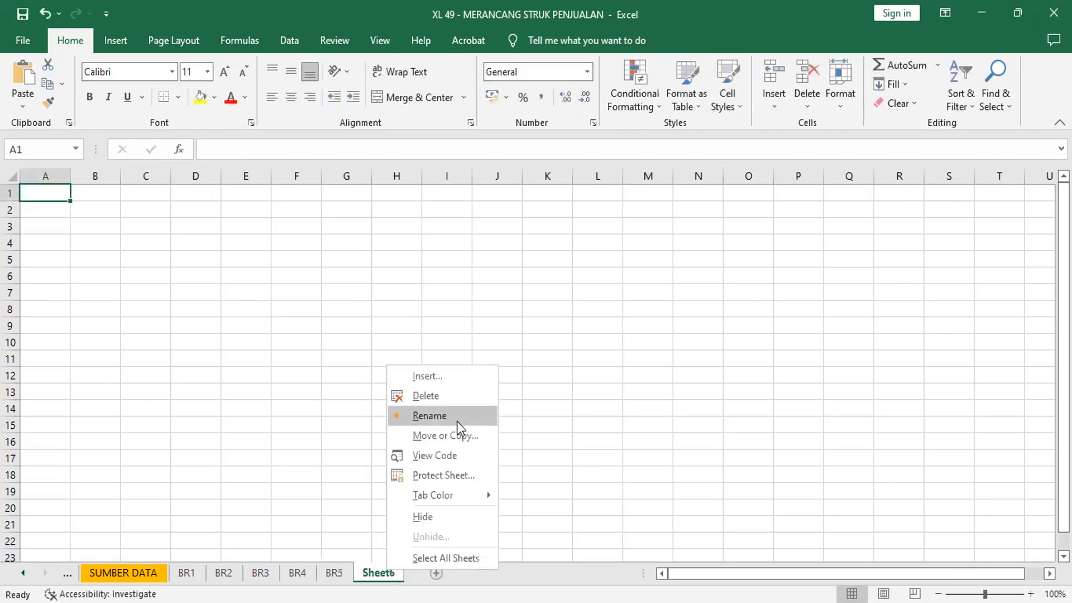
{"action": "left_click", "coordinate": [459, 414]}
{"action": "type", "text": "BR"}
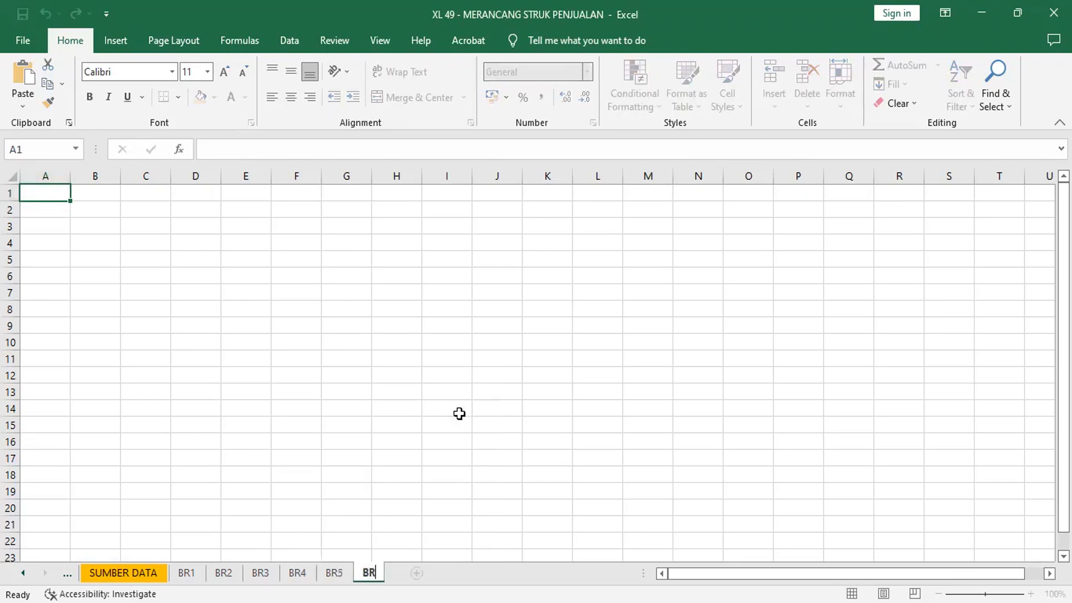
{"action": "type", "text": "6"}
{"action": "key", "text": "Return"}
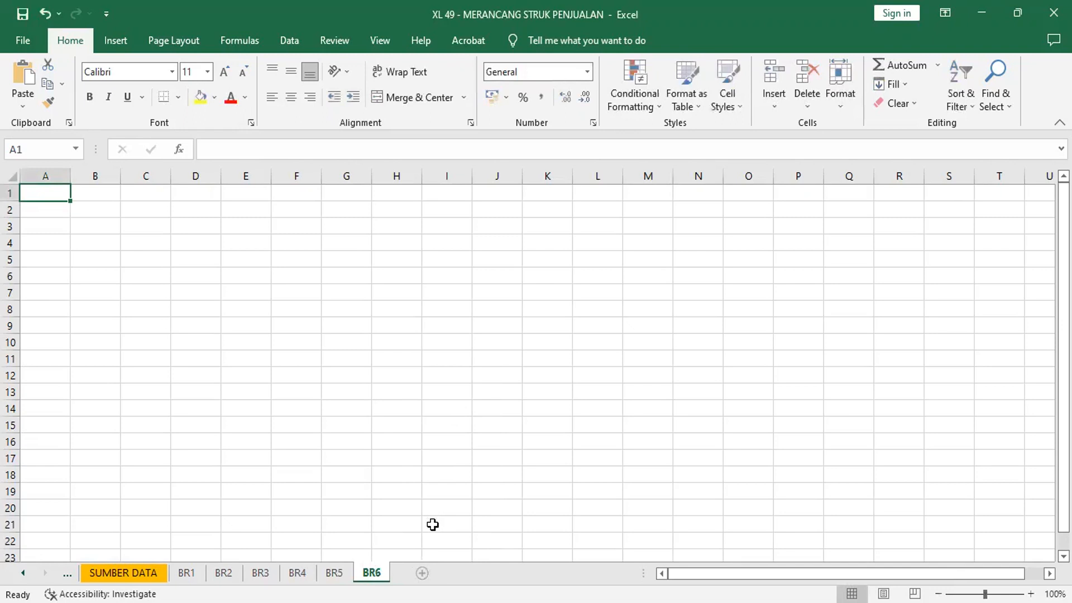
Add a new worksheet after BR6 and name it BR7.
{"action": "key", "text": "shift+F11"}
{"action": "right_click", "coordinate": [426, 573]}
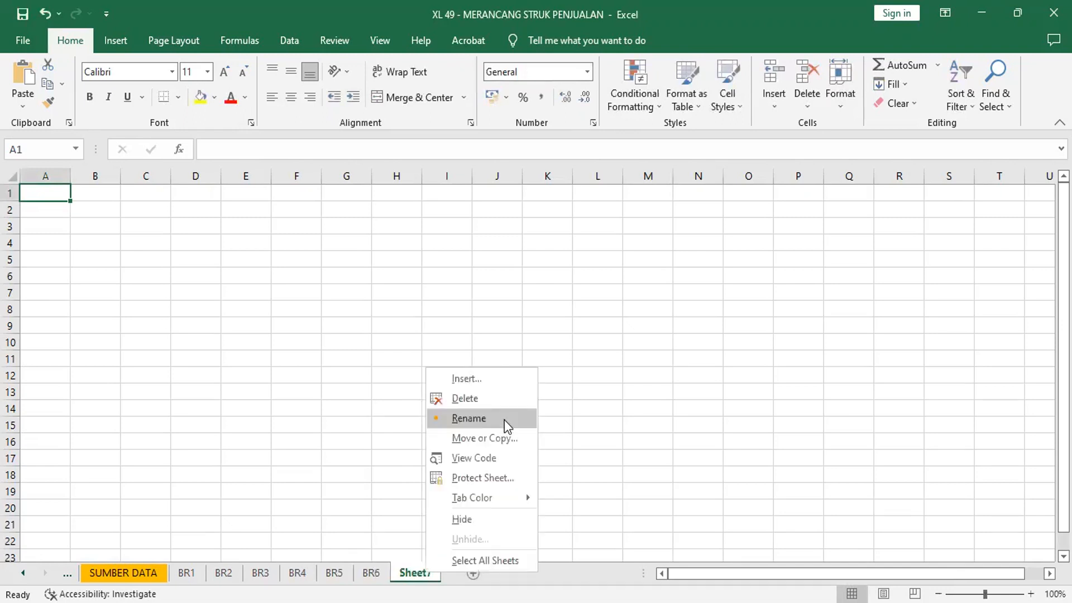
{"action": "left_click", "coordinate": [504, 419]}
{"action": "type", "text": "BR7"}
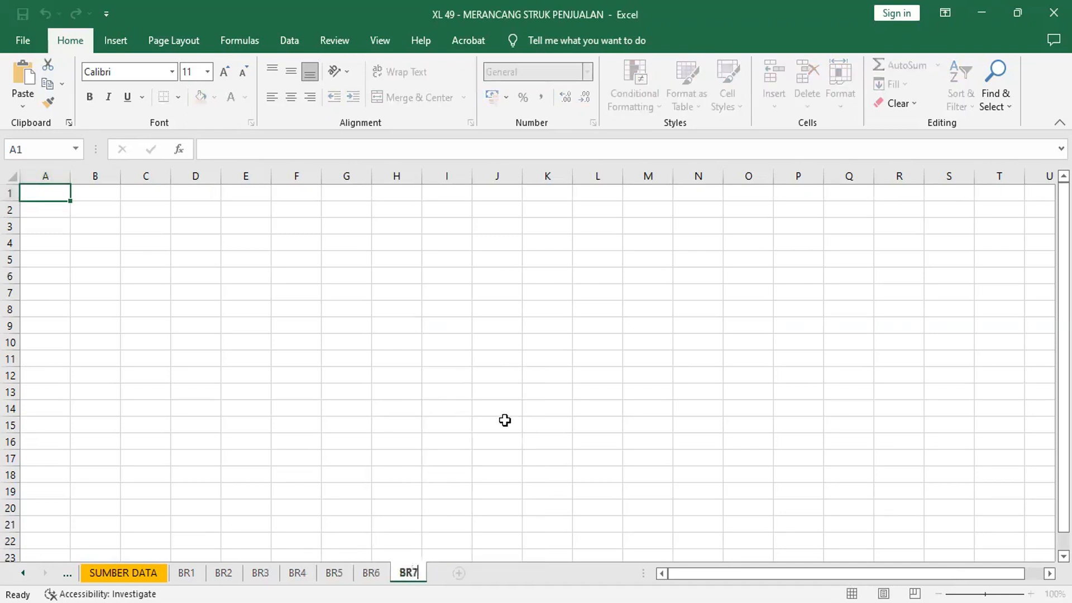
{"action": "key", "text": "Return"}
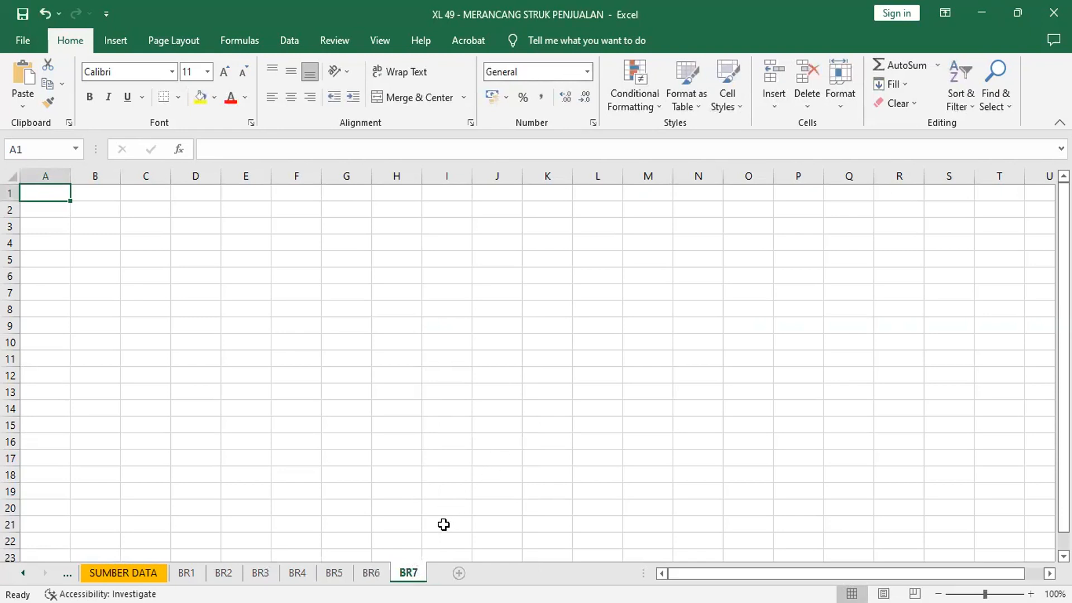
Add a new worksheet after BR7 and name it BR8.
{"action": "left_click", "coordinate": [459, 573]}
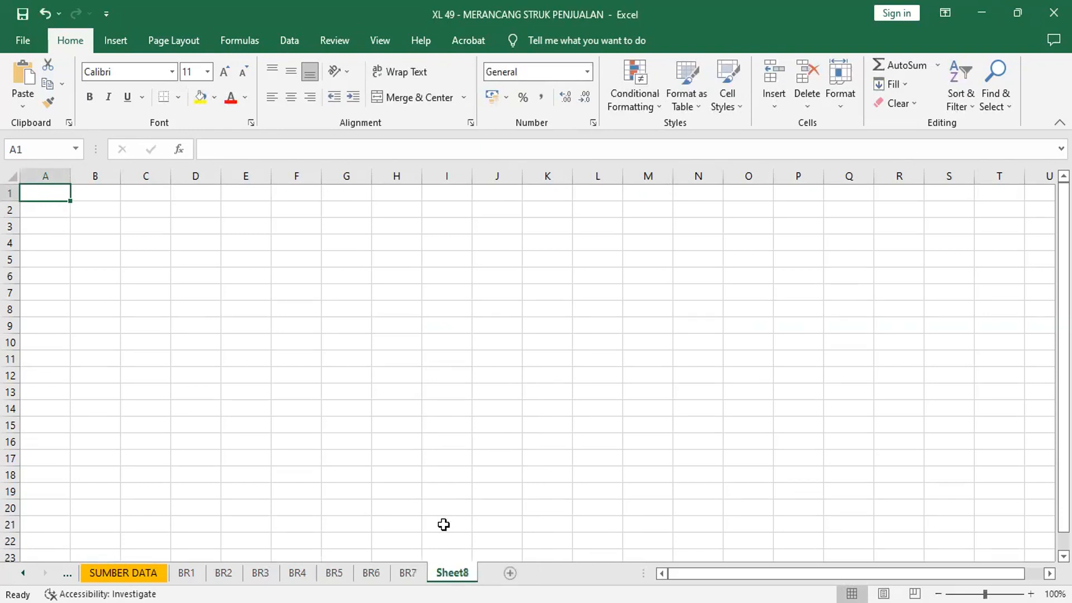
{"action": "right_click", "coordinate": [454, 573]}
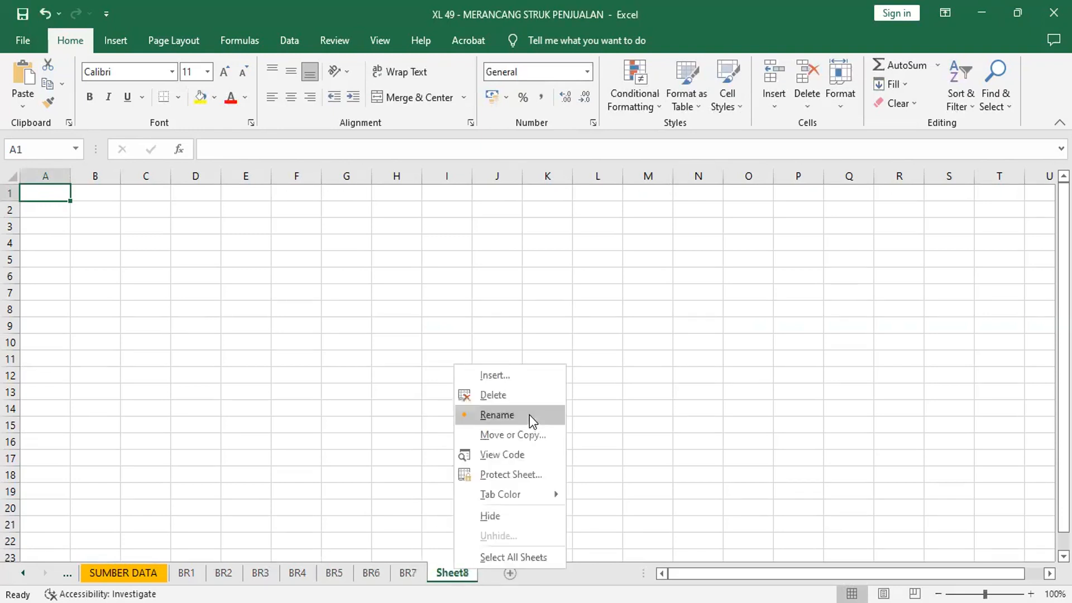
{"action": "left_click", "coordinate": [529, 414]}
{"action": "type", "text": "BR8"}
{"action": "key", "text": "Return"}
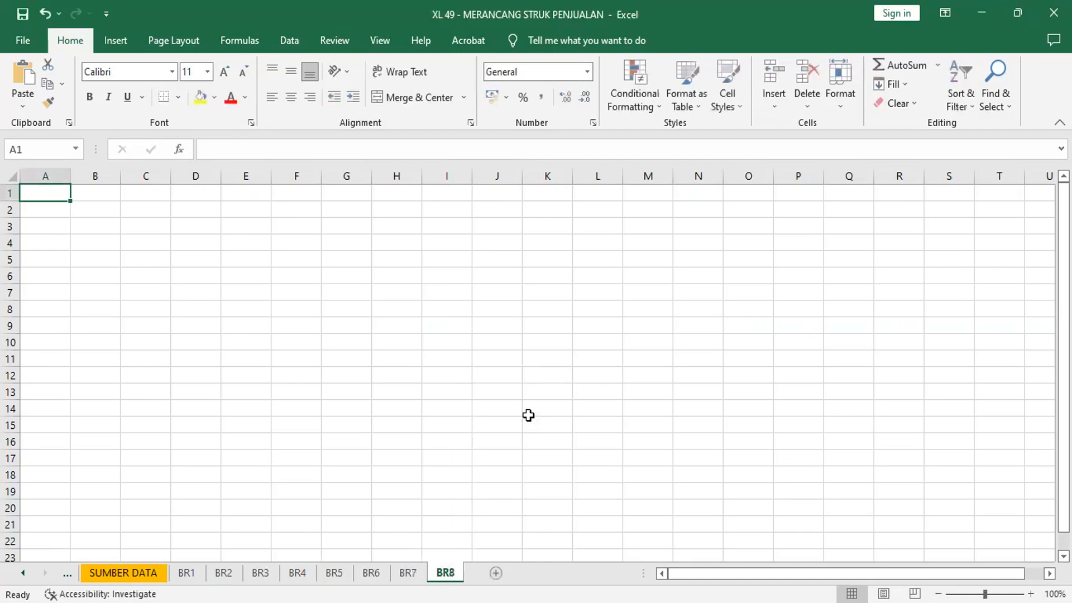
Add a new worksheet after BR8 and name it BR9.
{"action": "left_click", "coordinate": [495, 573]}
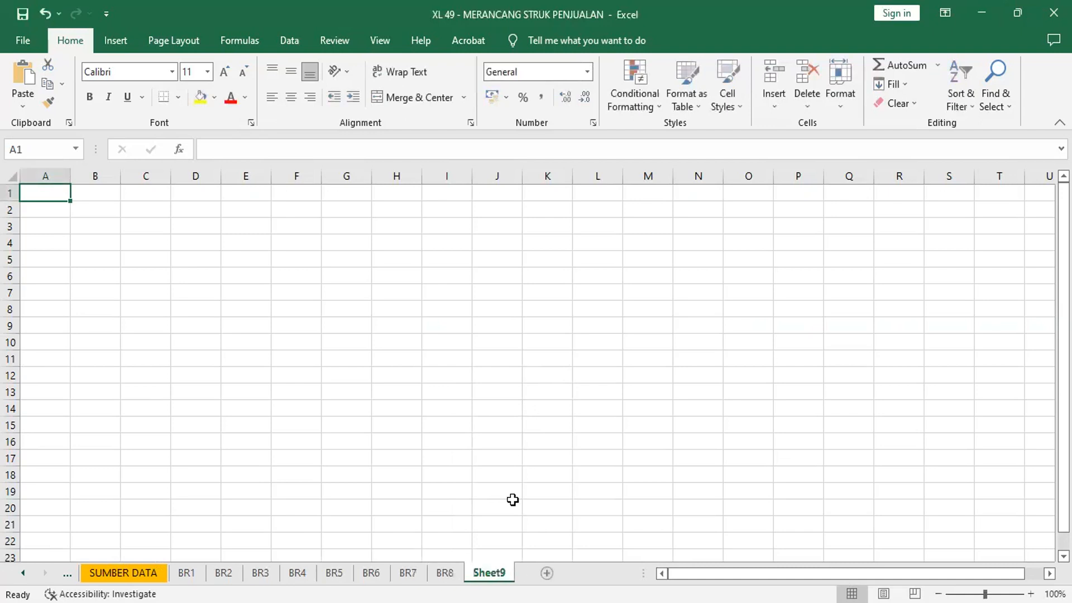
{"action": "right_click", "coordinate": [489, 572]}
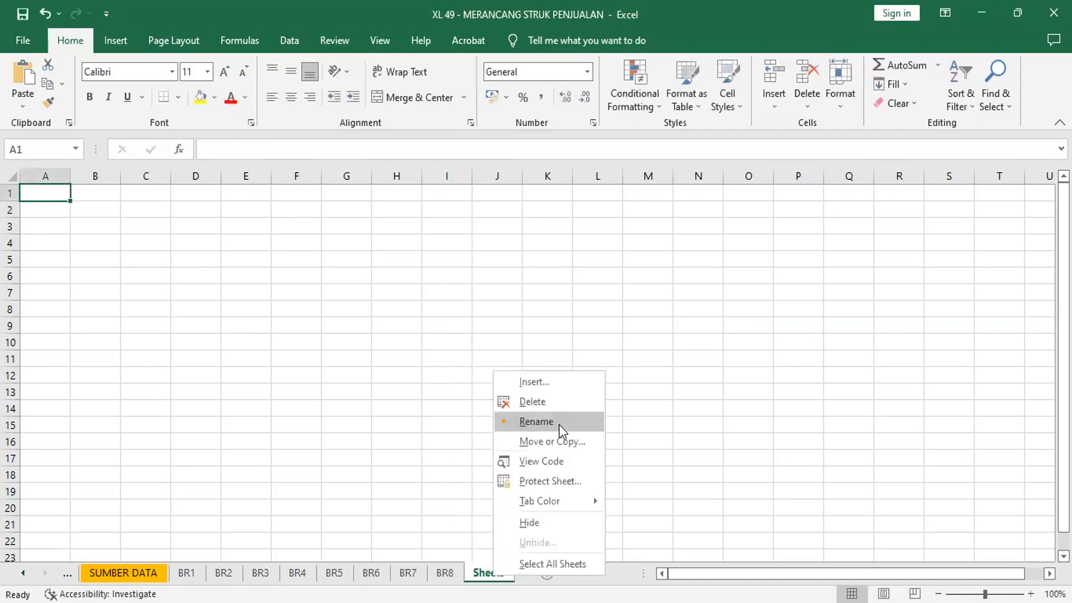
{"action": "left_click", "coordinate": [558, 425]}
{"action": "type", "text": "BR9"}
{"action": "key", "text": "Return"}
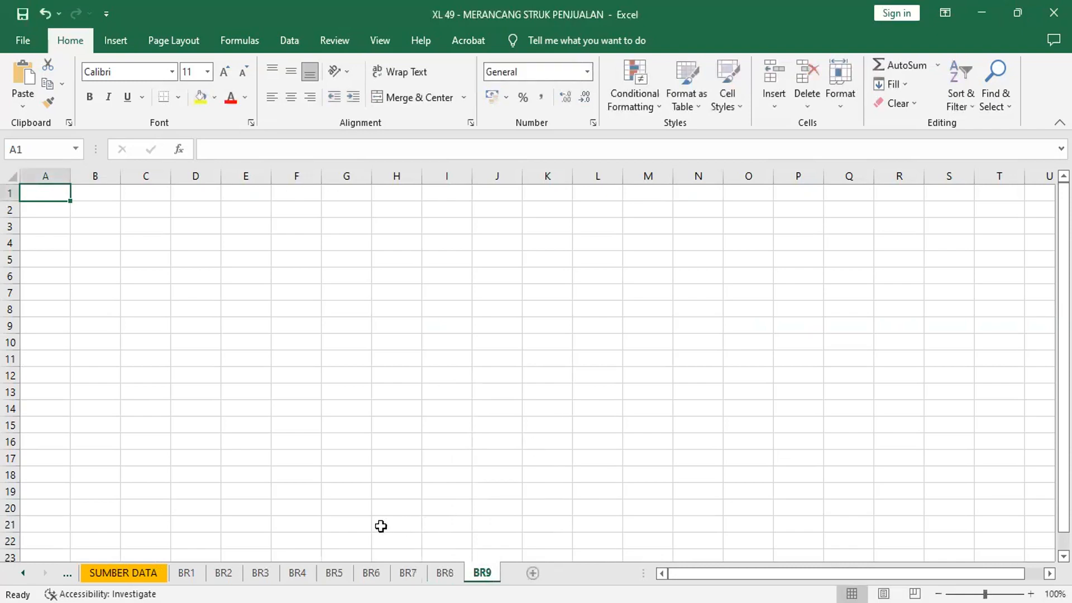
Set the tab color of the BR1 sheet to the standard green.
{"action": "left_click", "coordinate": [144, 572]}
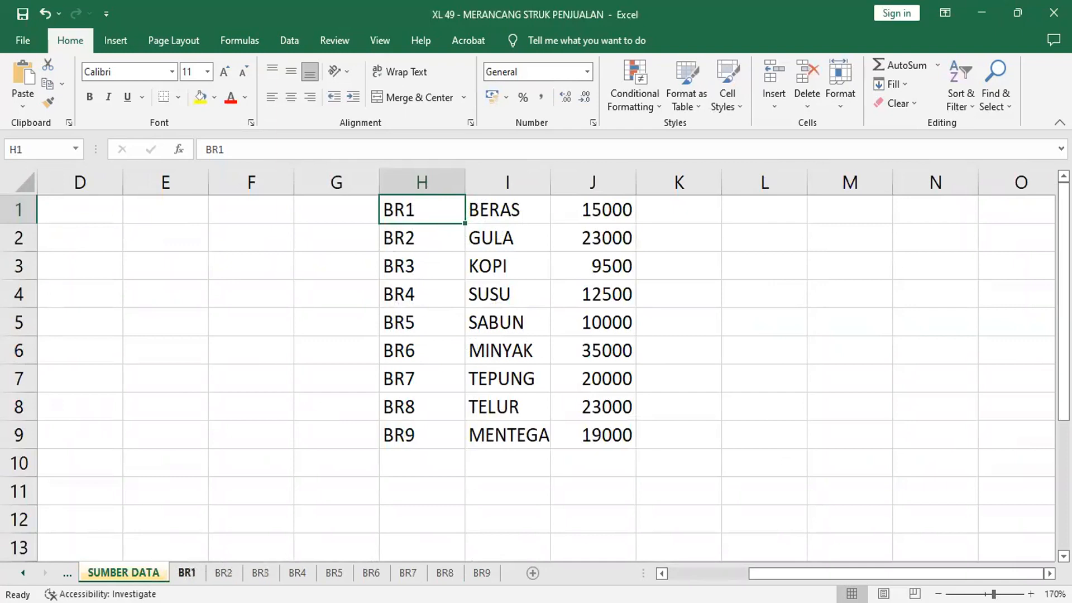
{"action": "right_click", "coordinate": [192, 571]}
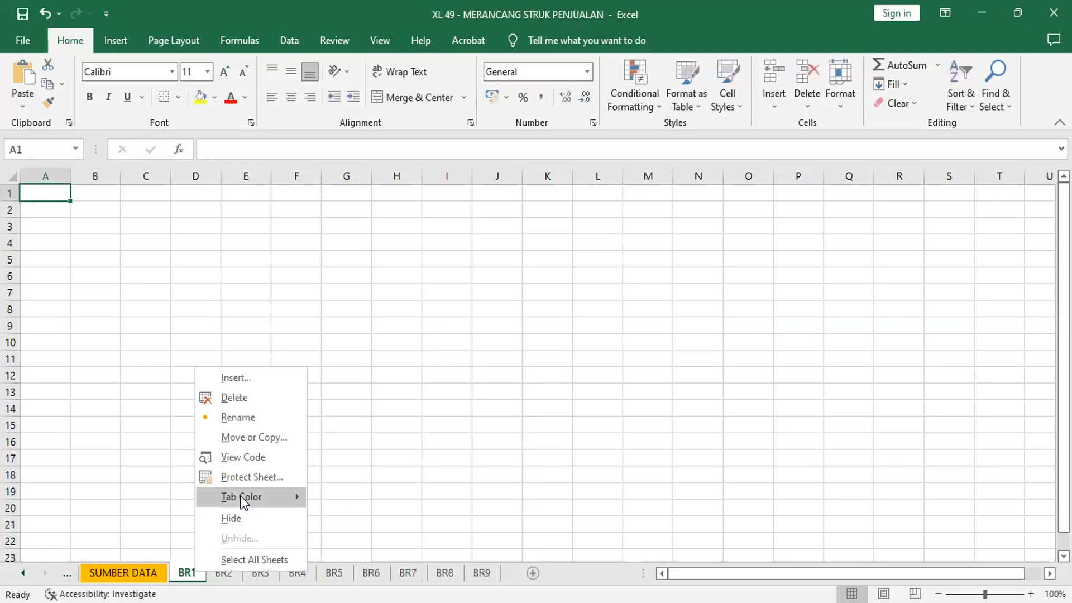
{"action": "left_click", "coordinate": [244, 502]}
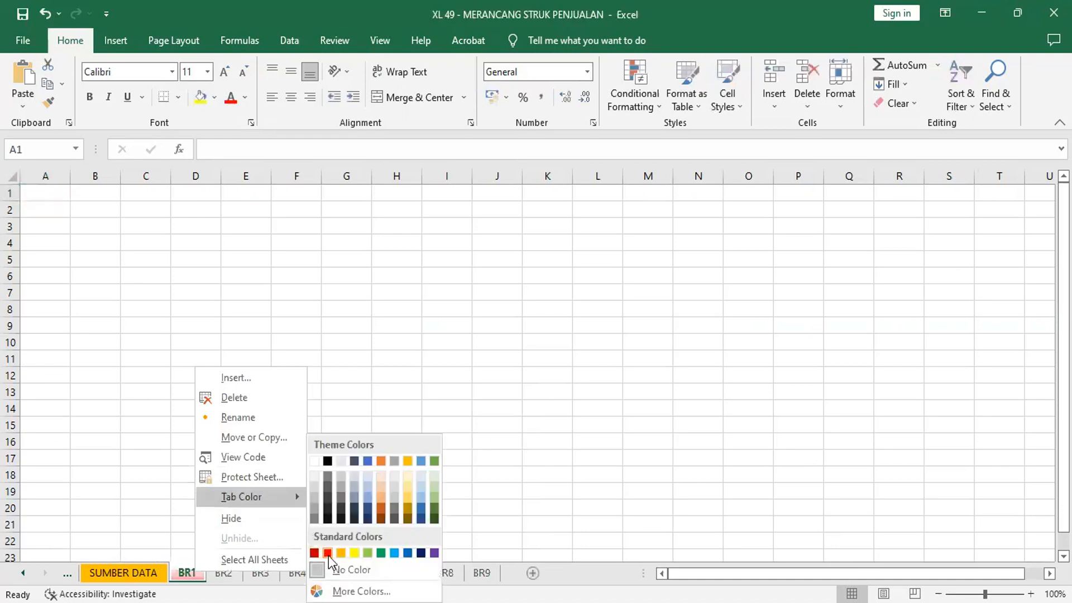
{"action": "left_click", "coordinate": [382, 552]}
Color the BR2 sheet tab standard dark blue and the BR3 sheet tab a darker theme orange.
{"action": "right_click", "coordinate": [231, 573]}
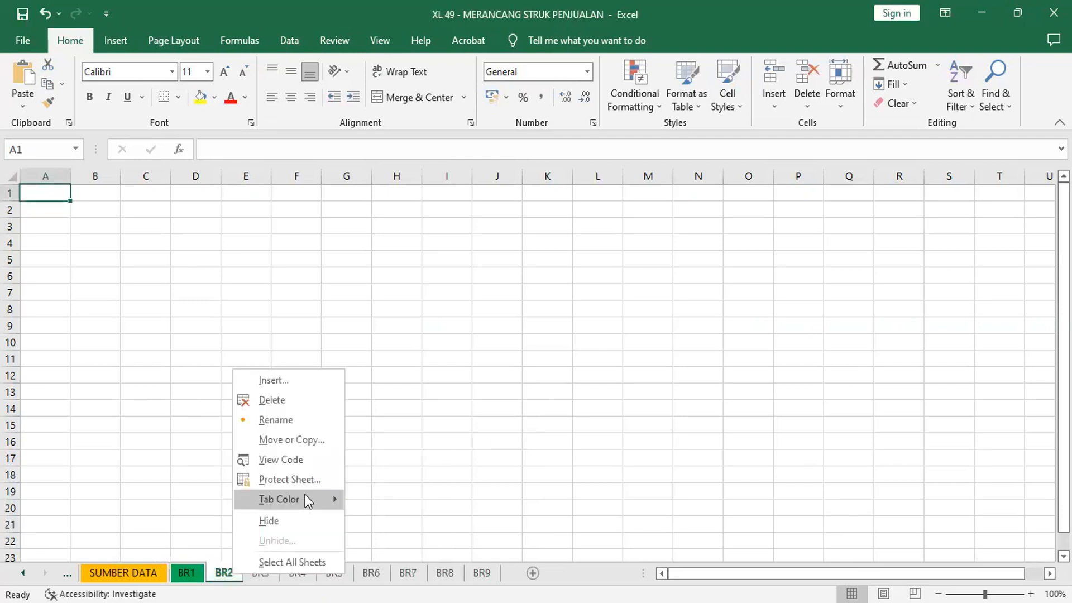
{"action": "mouse_move", "coordinate": [308, 500]}
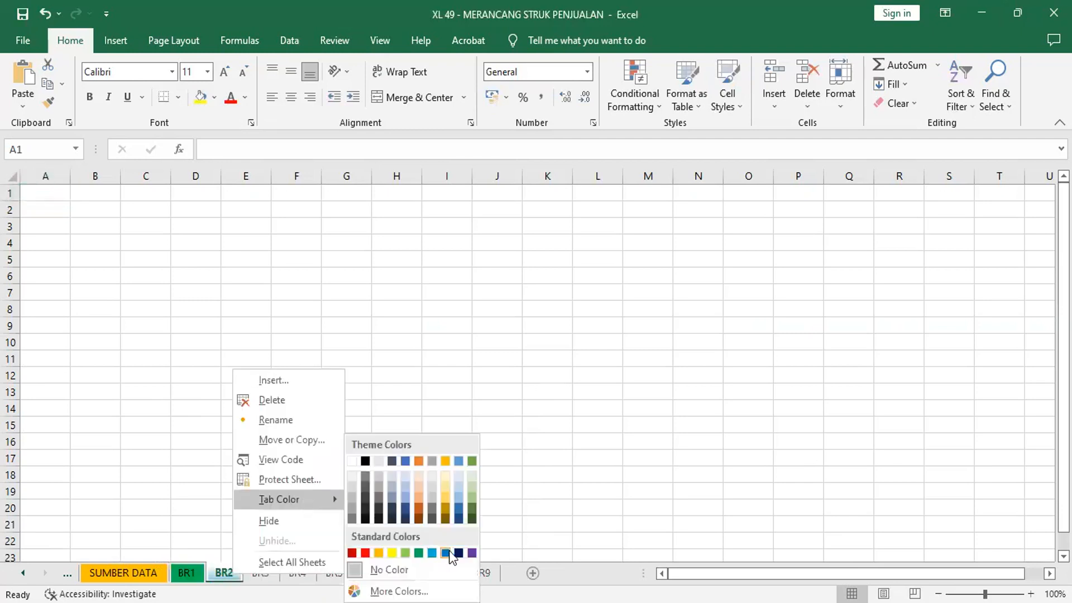
{"action": "left_click", "coordinate": [459, 553]}
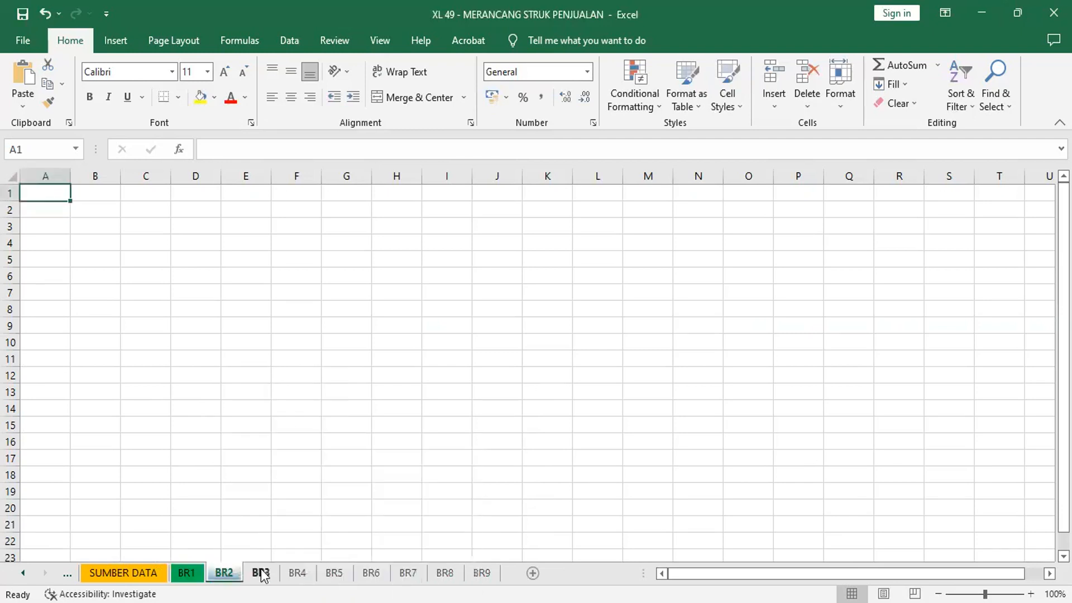
{"action": "left_click", "coordinate": [261, 572]}
{"action": "right_click", "coordinate": [261, 573]}
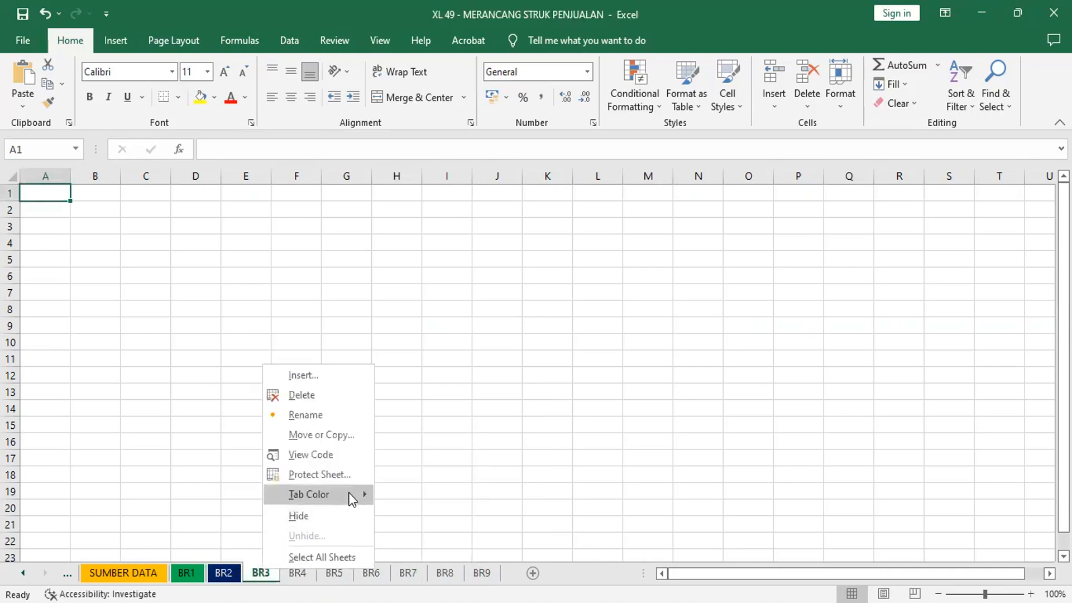
{"action": "mouse_move", "coordinate": [349, 494]}
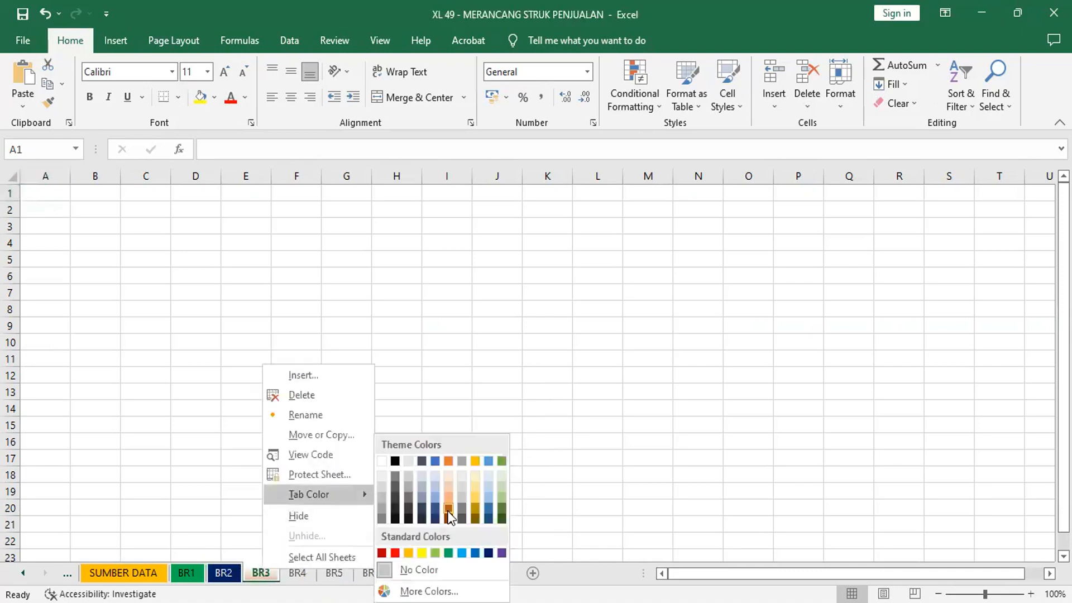
{"action": "left_click", "coordinate": [448, 508]}
Color the BR4 sheet tab standard purple and the BR5 sheet tab standard dark red.
{"action": "right_click", "coordinate": [305, 574]}
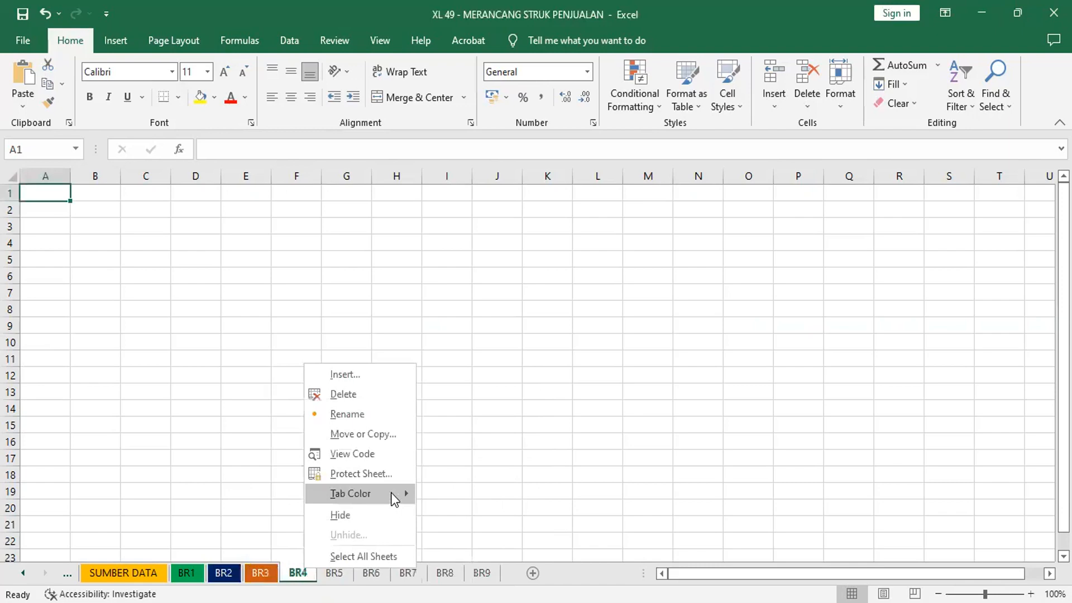
{"action": "mouse_move", "coordinate": [404, 491]}
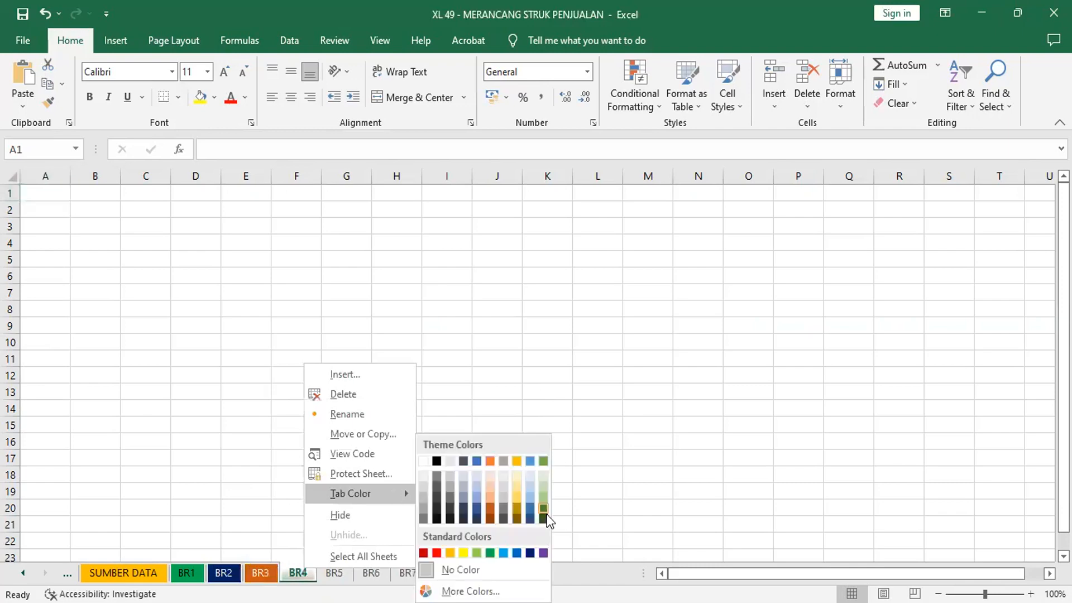
{"action": "left_click", "coordinate": [543, 551]}
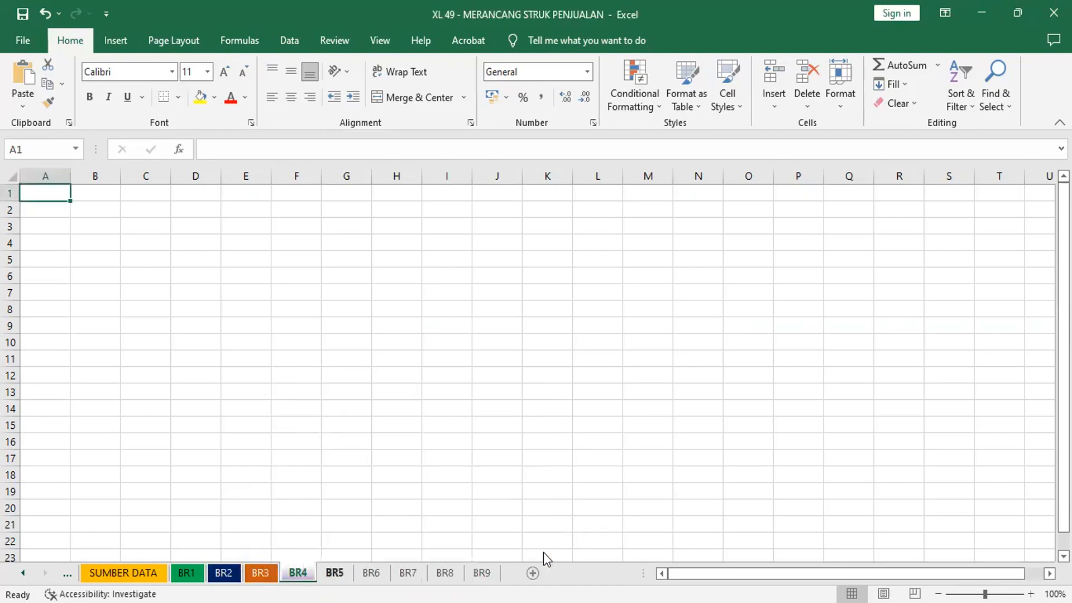
{"action": "right_click", "coordinate": [335, 573]}
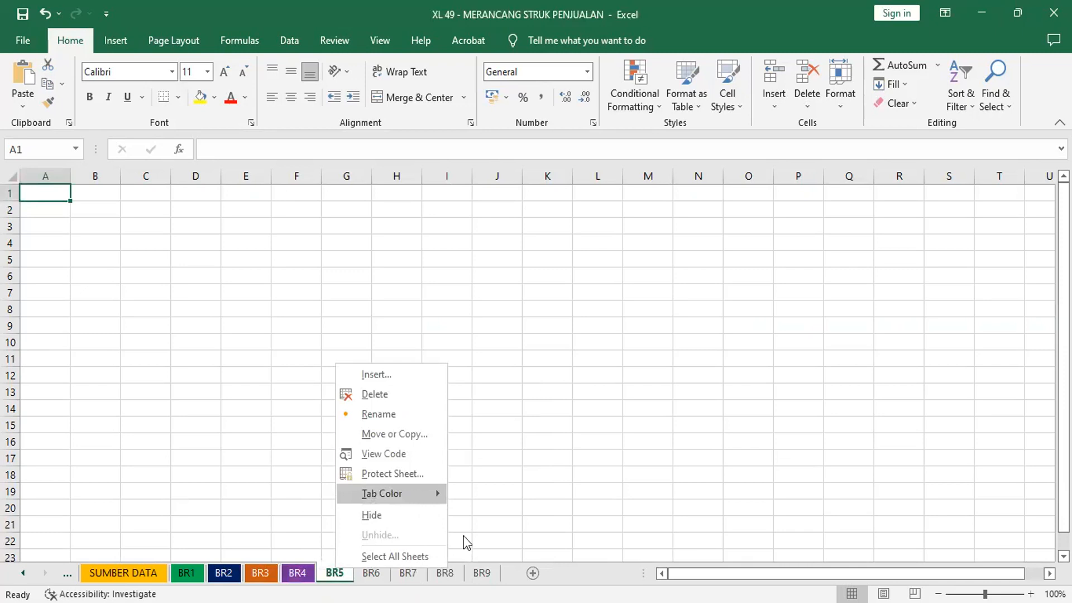
{"action": "mouse_move", "coordinate": [418, 493]}
{"action": "left_click", "coordinate": [455, 553]}
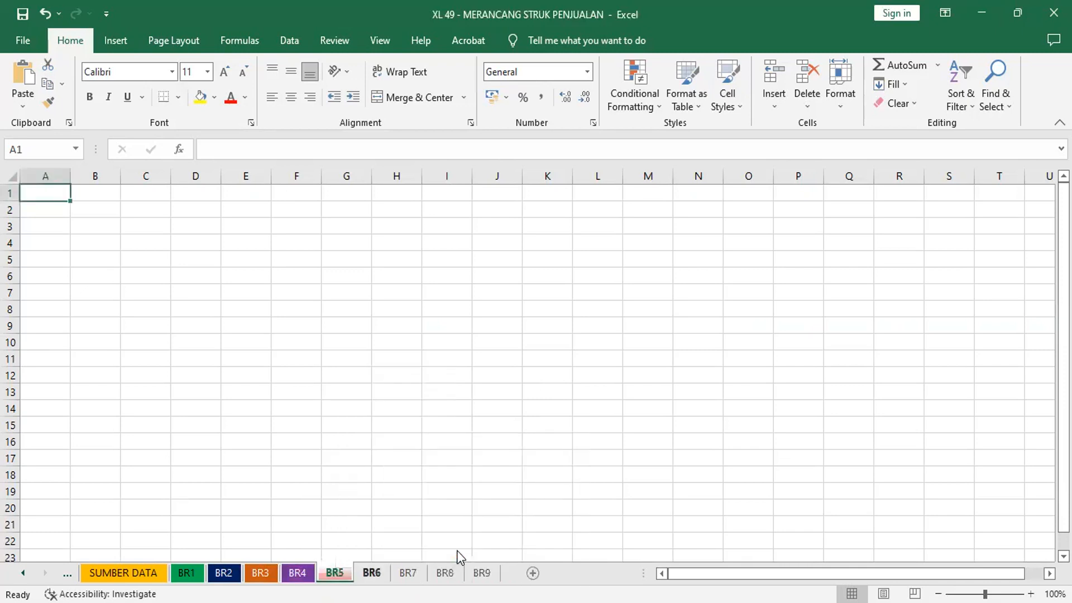
Color the BR6 sheet tab theme blue and the BR7 sheet tab standard red.
{"action": "right_click", "coordinate": [373, 573]}
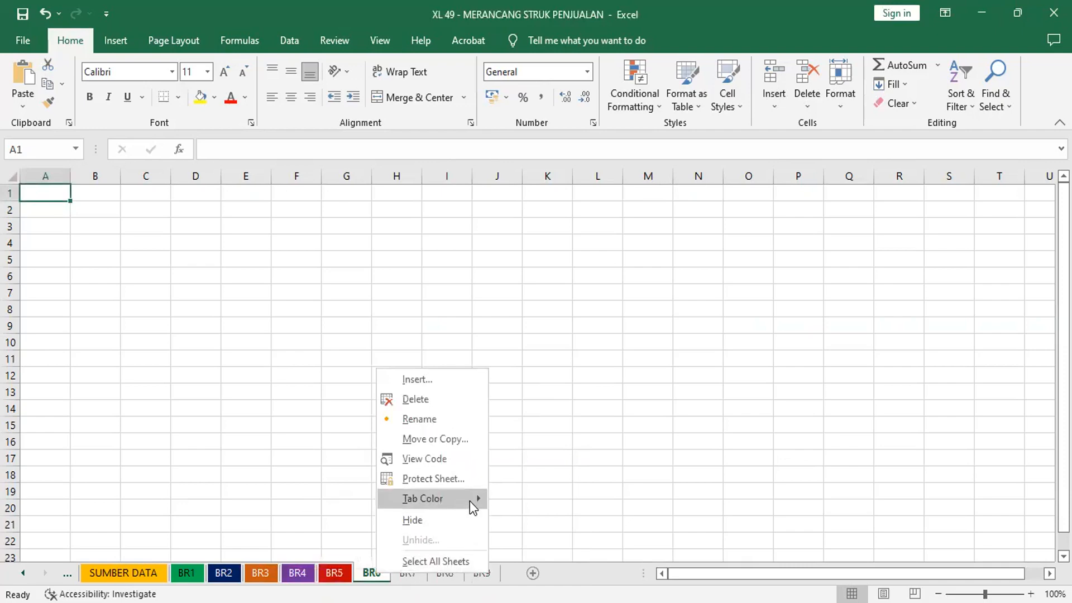
{"action": "left_click", "coordinate": [470, 501]}
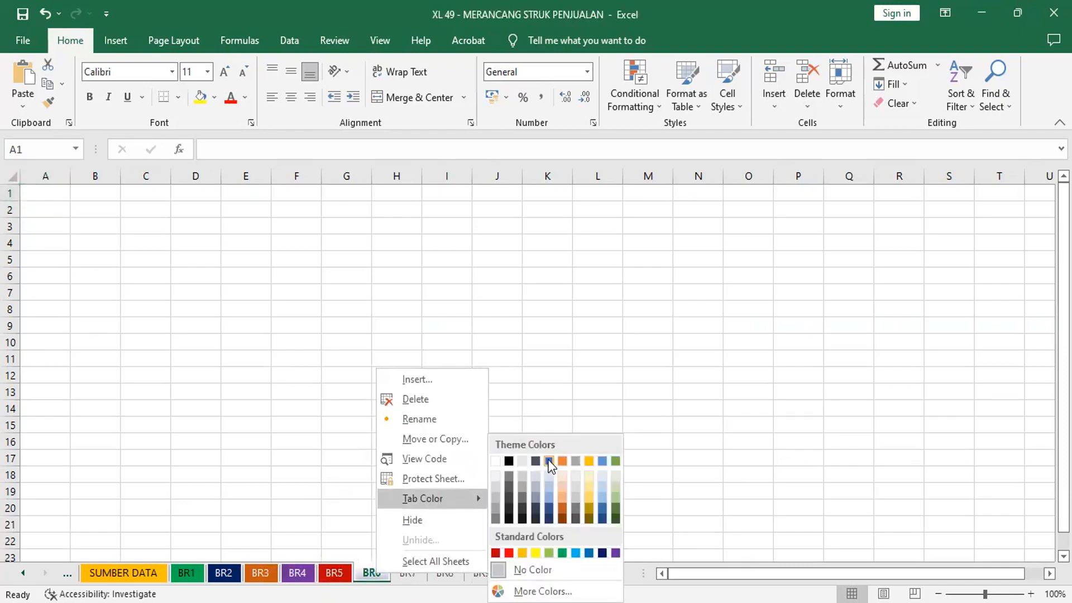
{"action": "left_click", "coordinate": [549, 461]}
{"action": "key", "text": "ctrl+Page_Down"}
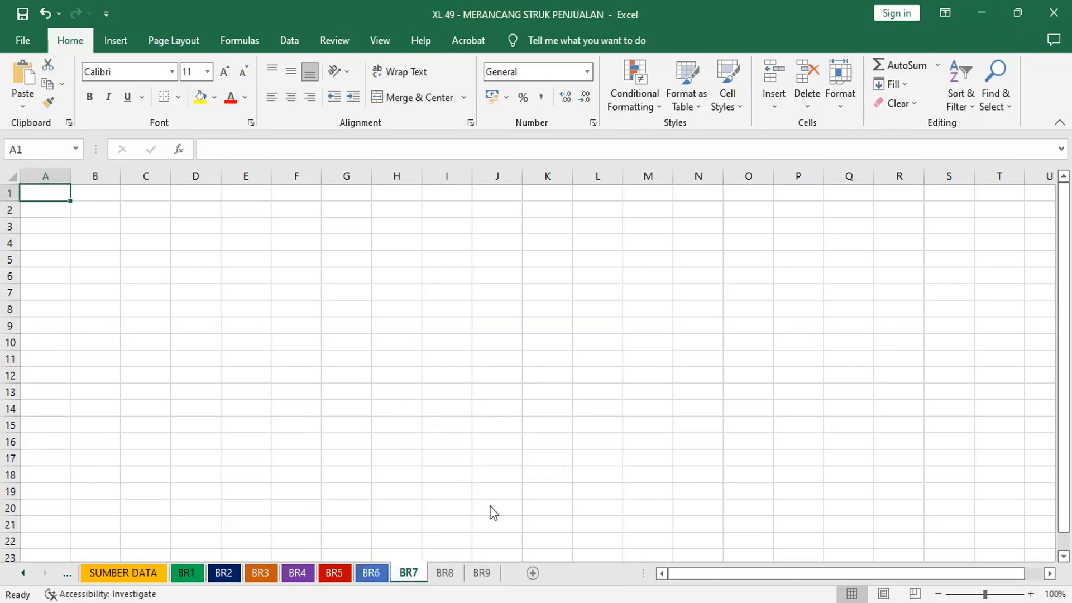
{"action": "right_click", "coordinate": [409, 576]}
{"action": "mouse_move", "coordinate": [491, 504]}
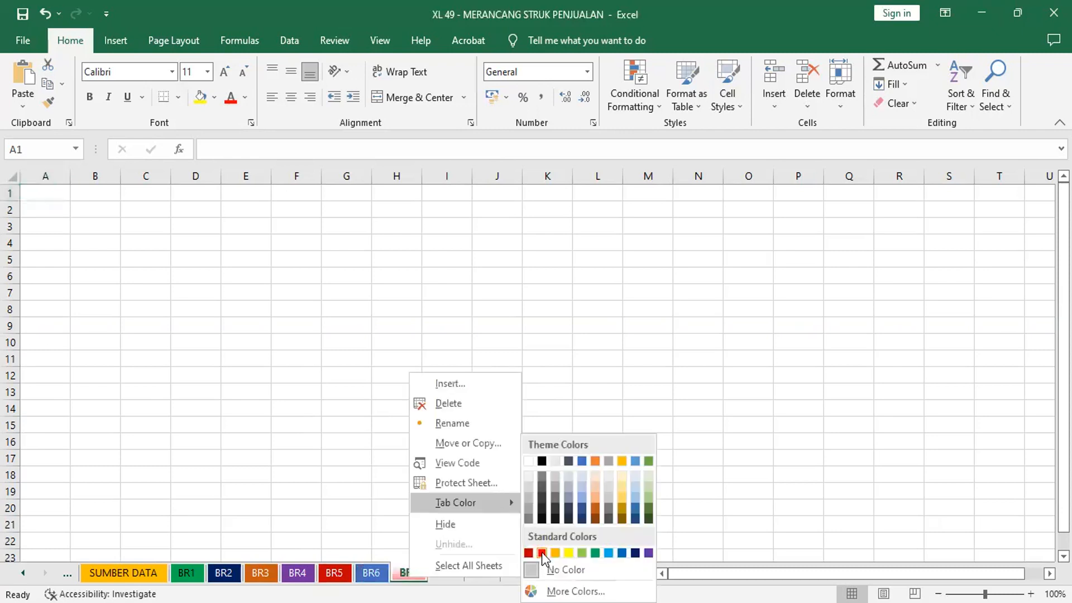
{"action": "left_click", "coordinate": [541, 551]}
Color the BR8 sheet tab theme orange and the BR9 sheet tab a darker theme green.
{"action": "key", "text": "ctrl+Page_Down"}
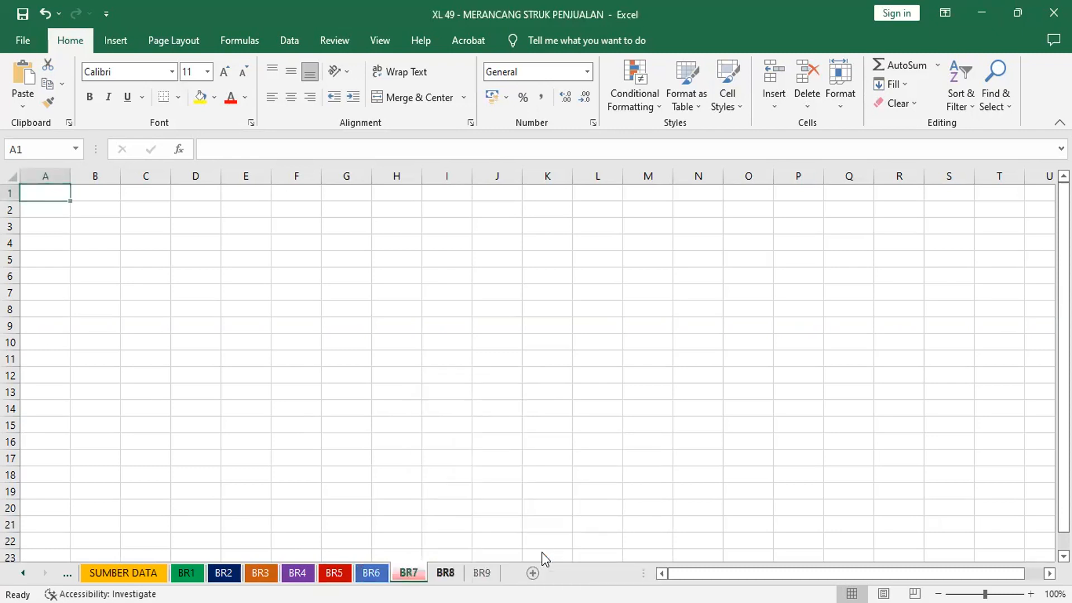
{"action": "right_click", "coordinate": [453, 573]}
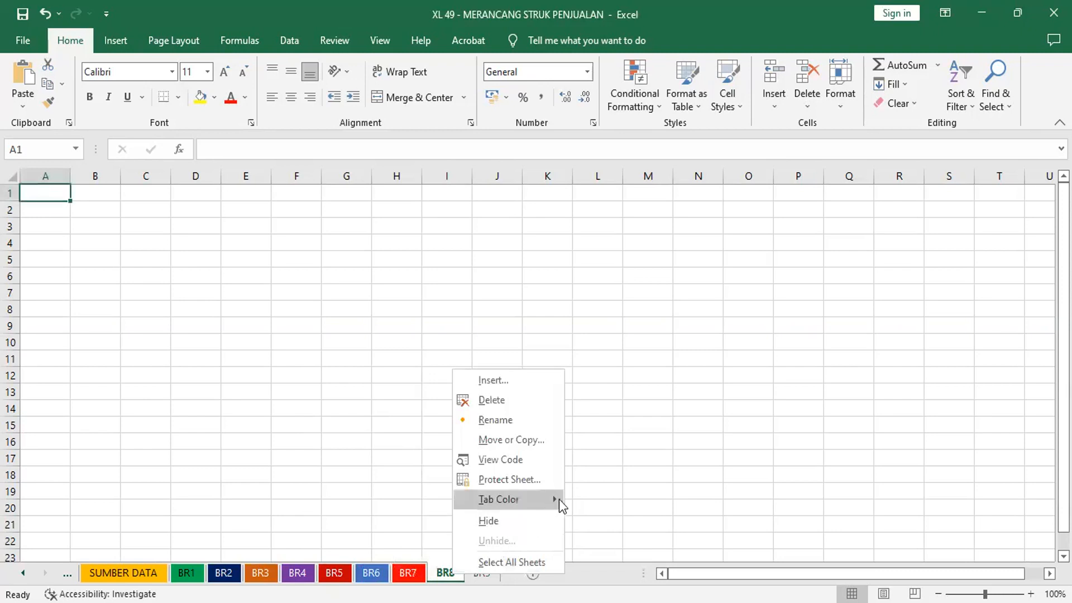
{"action": "mouse_move", "coordinate": [558, 498]}
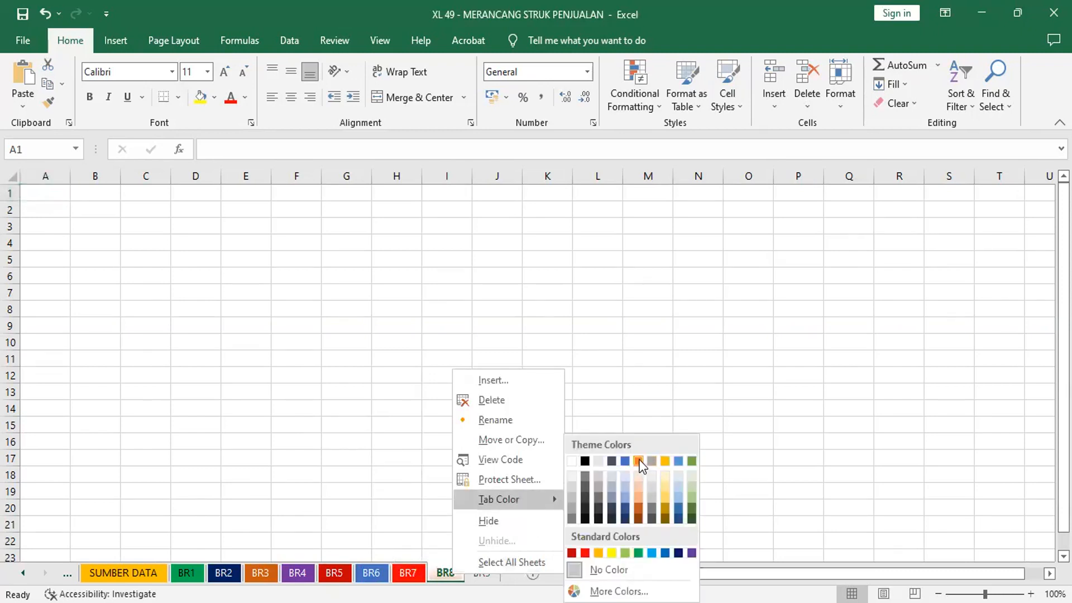
{"action": "key", "text": "ctrl+Page_Down"}
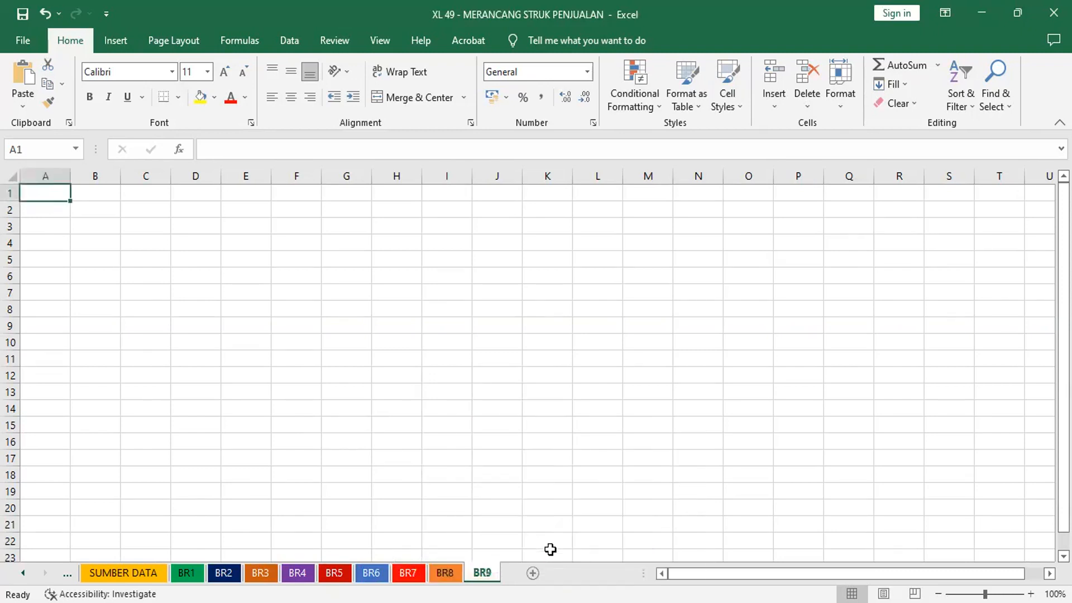
{"action": "right_click", "coordinate": [484, 572]}
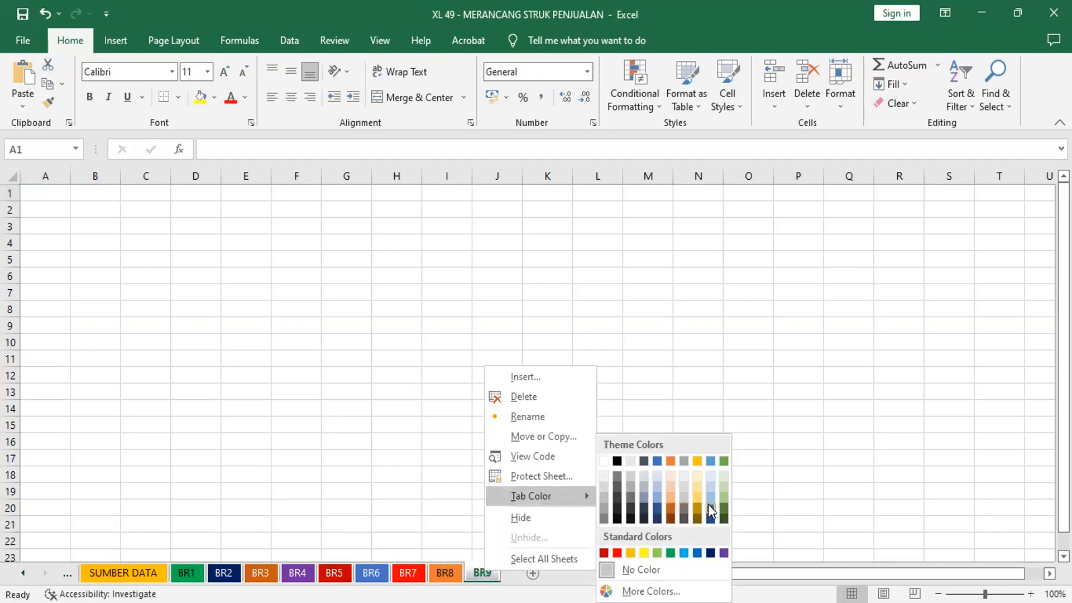
{"action": "left_click", "coordinate": [726, 509]}
Enter BR1 in cell A1 of the BR1 sheet and BR2 in cell A1 of the BR2 sheet.
{"action": "left_click", "coordinate": [193, 570]}
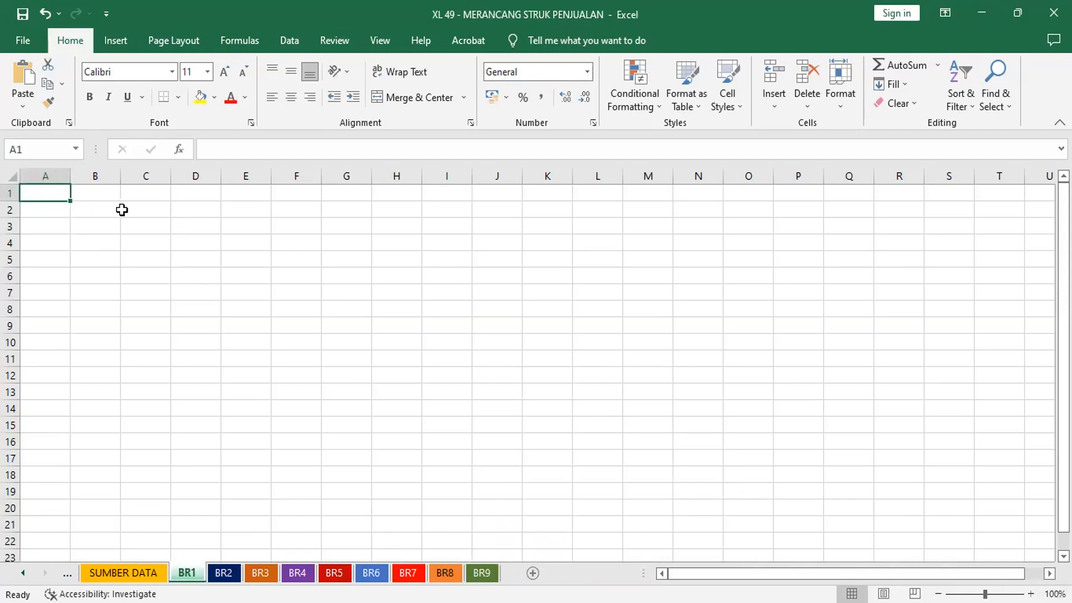
{"action": "type", "text": "BR 1"}
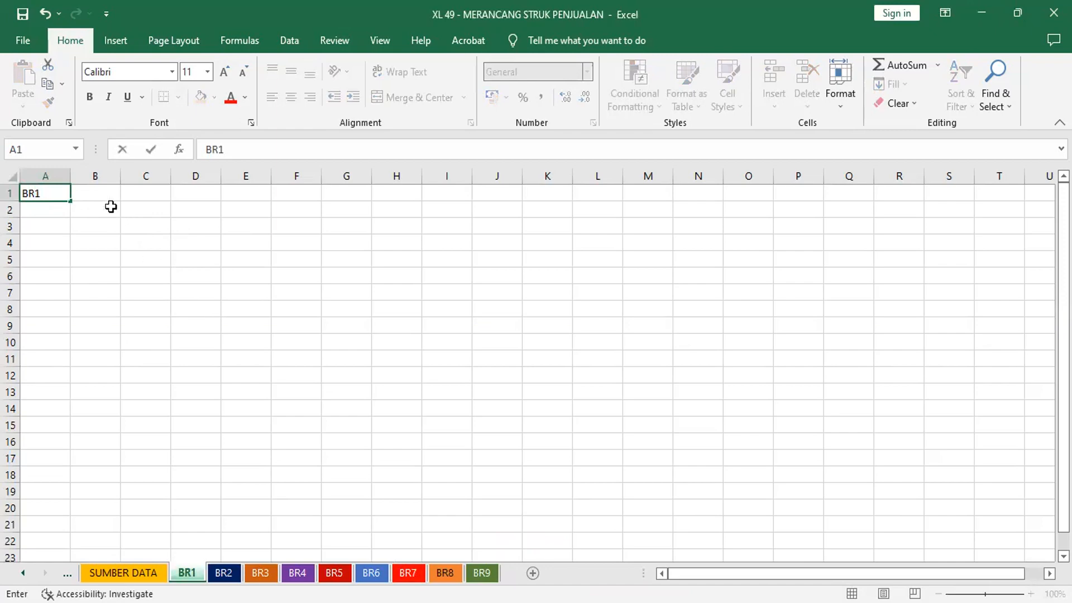
{"action": "key", "text": "Tab"}
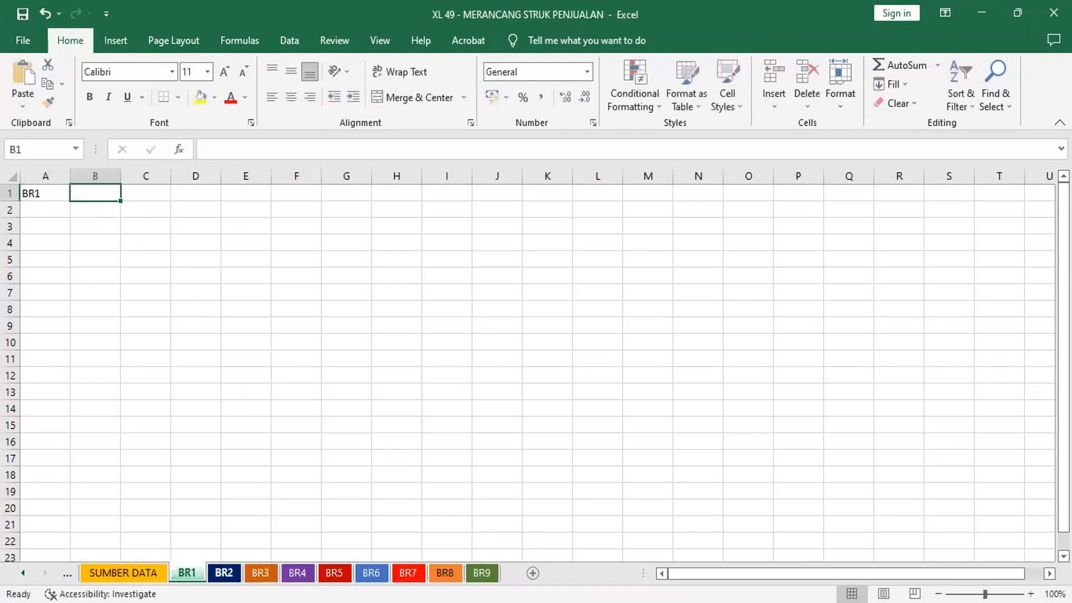
{"action": "left_click", "coordinate": [224, 572]}
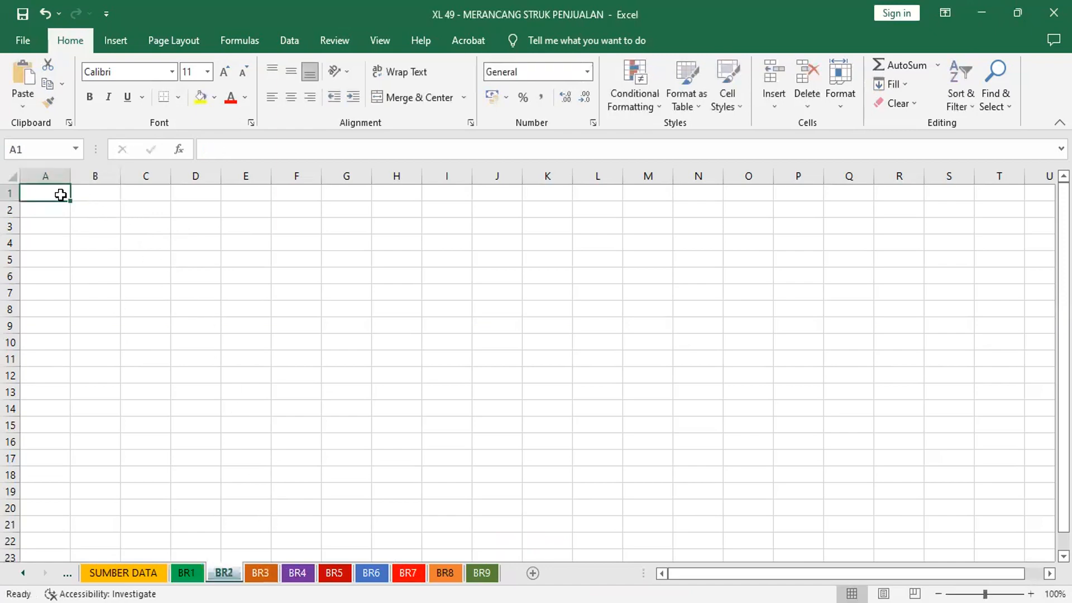
{"action": "type", "text": "BR2"}
{"action": "left_click", "coordinate": [230, 305]}
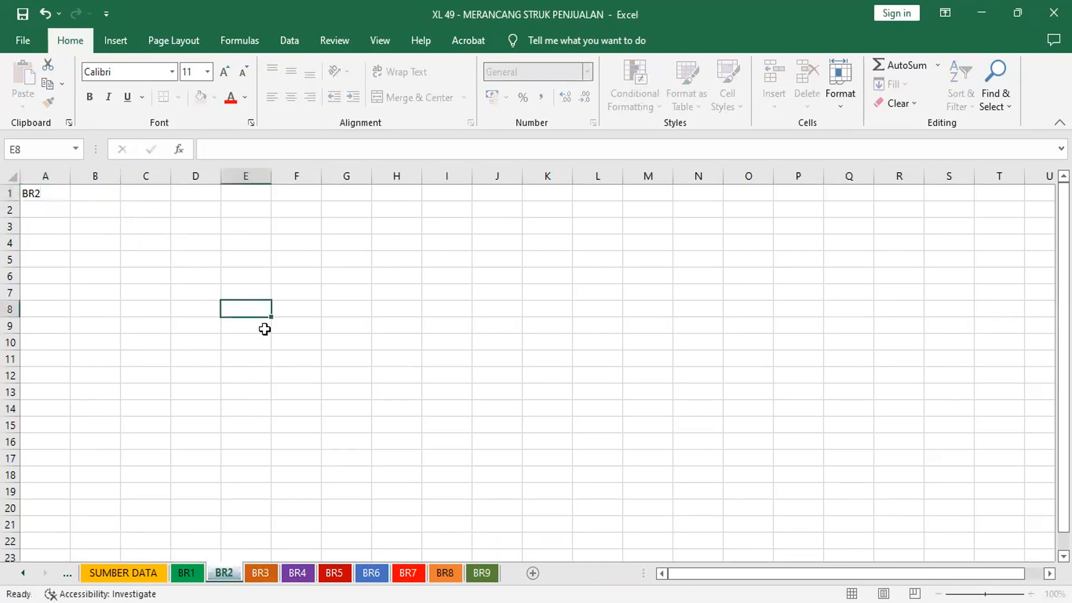
Enter BR3 in cell A1 of the BR3 sheet and BR4 in cell A1 of the BR4 sheet.
{"action": "left_click", "coordinate": [260, 573]}
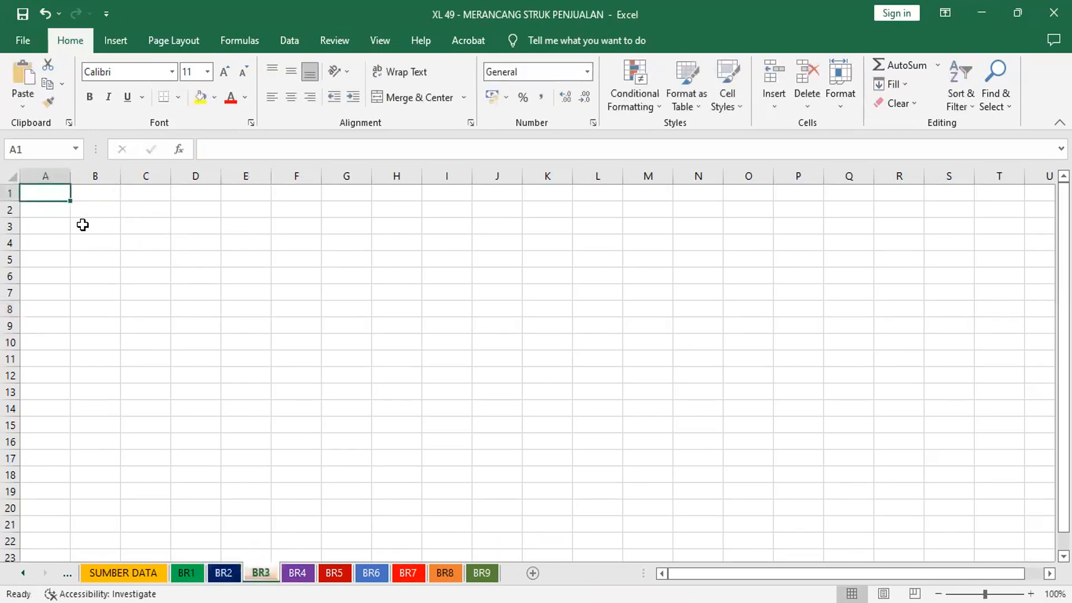
{"action": "type", "text": "BR3"}
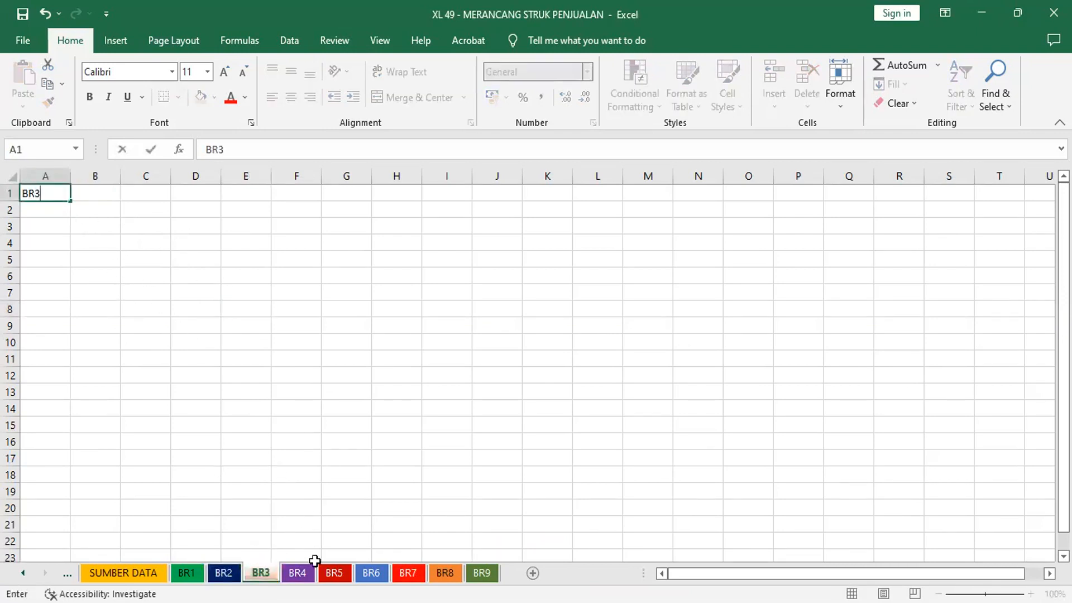
{"action": "left_click", "coordinate": [300, 571]}
{"action": "type", "text": "BR"}
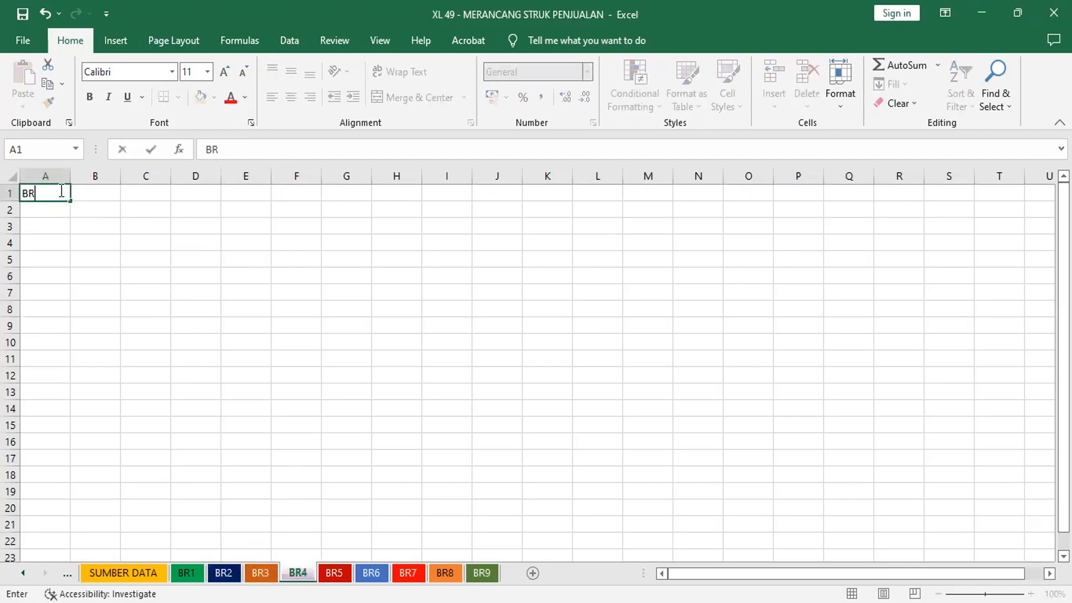
{"action": "type", "text": "4"}
Enter BR5 in cell A1 of the BR5 sheet and switch to the BR6 sheet.
{"action": "left_click", "coordinate": [335, 572]}
{"action": "type", "text": "BR"}
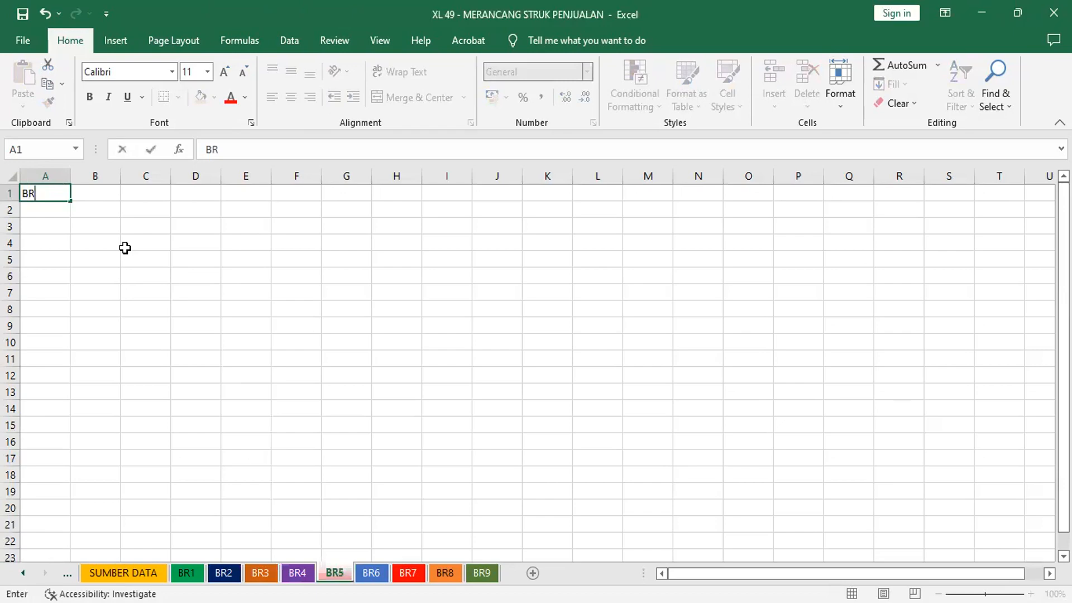
{"action": "type", "text": "5"}
{"action": "left_click", "coordinate": [371, 572]}
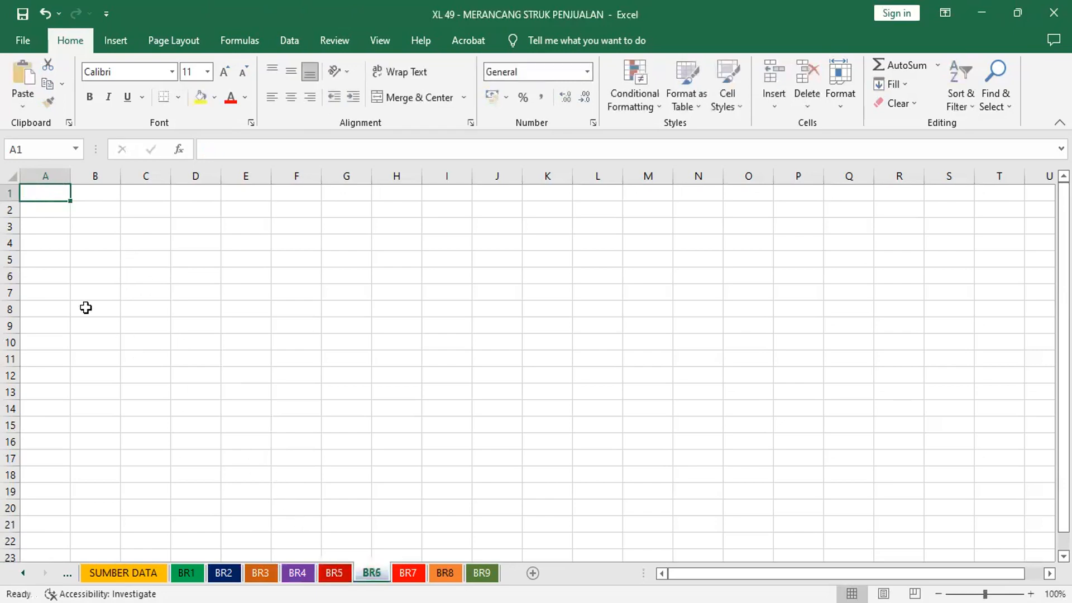
Enter BR6 in cell A1 of the BR6 sheet and BR7 in cell A1 of the BR7 sheet.
{"action": "type", "text": "BR"}
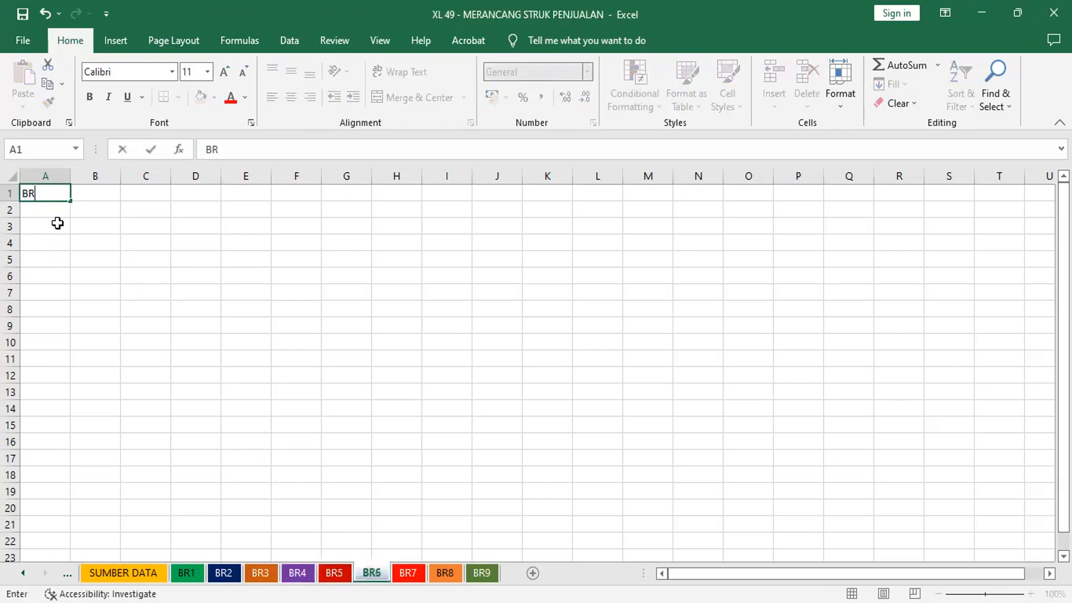
{"action": "type", "text": "6"}
{"action": "key", "text": "ctrl+Page_Down"}
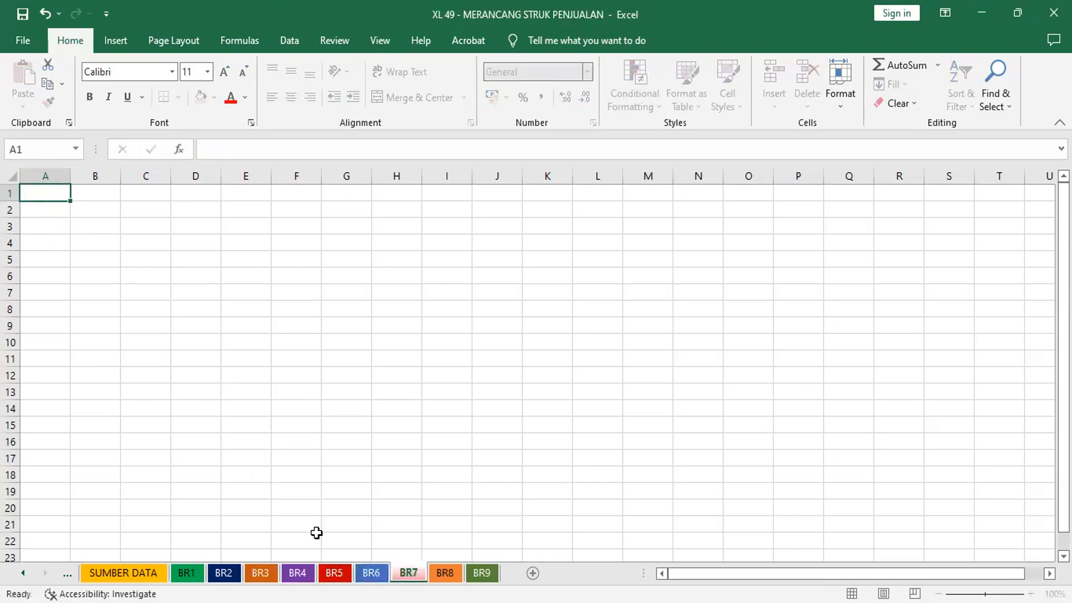
{"action": "type", "text": "BR"}
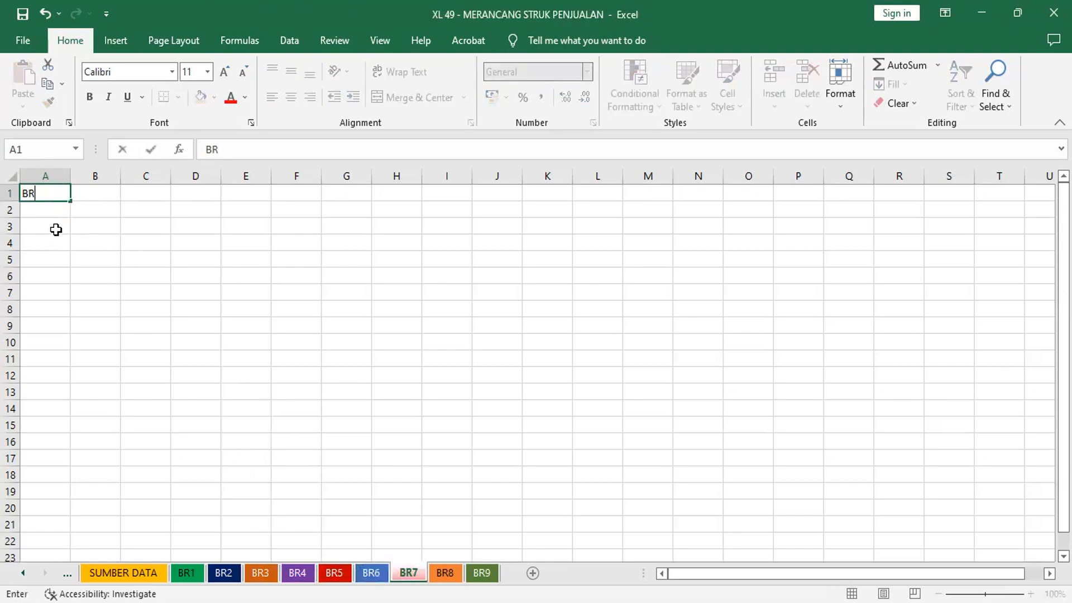
{"action": "type", "text": "7"}
{"action": "key", "text": "ctrl+Page_Down"}
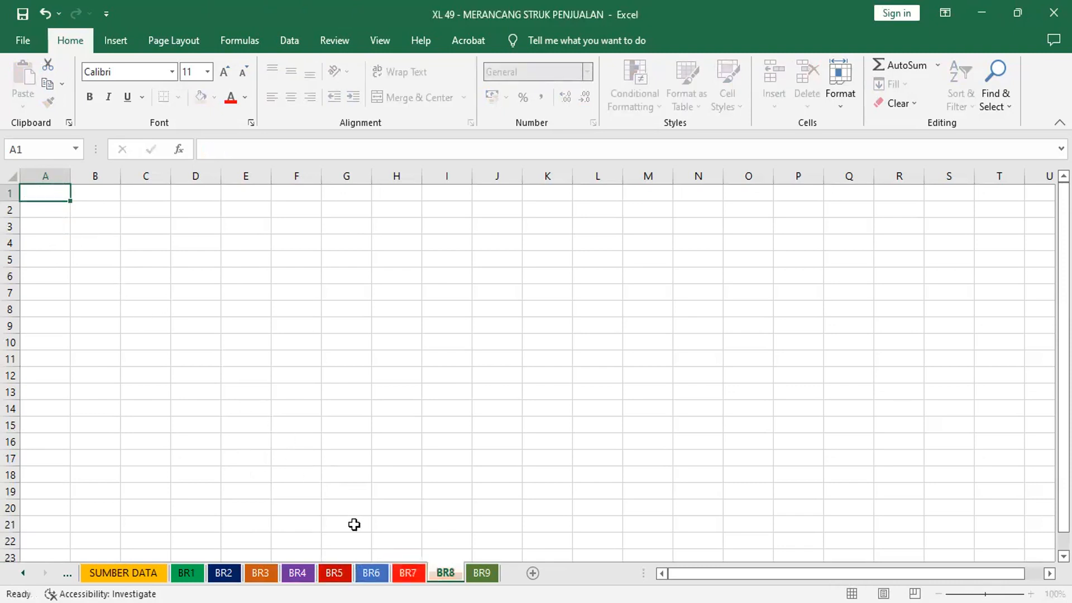
Enter BR8 in cell A1 of the BR8 sheet and BR9 in cell A1 of the BR9 sheet.
{"action": "type", "text": "BR"}
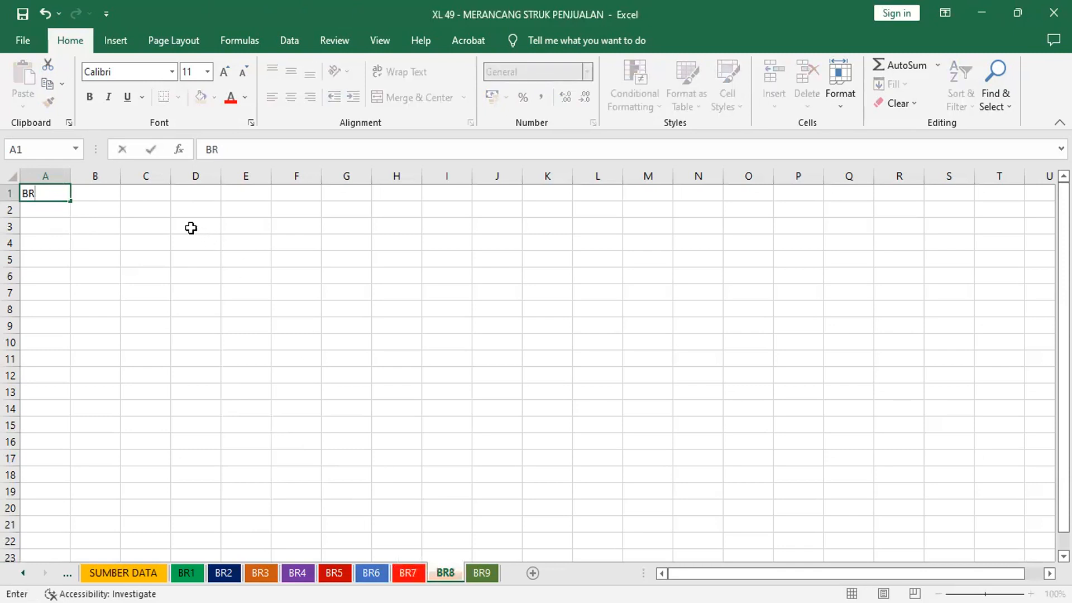
{"action": "type", "text": "8"}
{"action": "key", "text": "Return"}
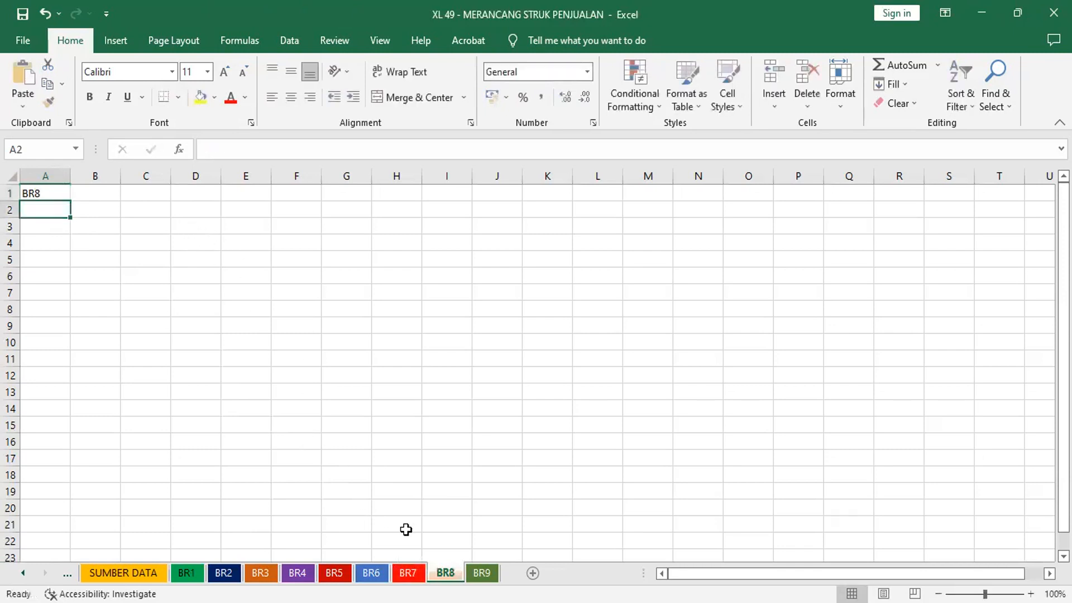
{"action": "key", "text": "ctrl+Page_Down"}
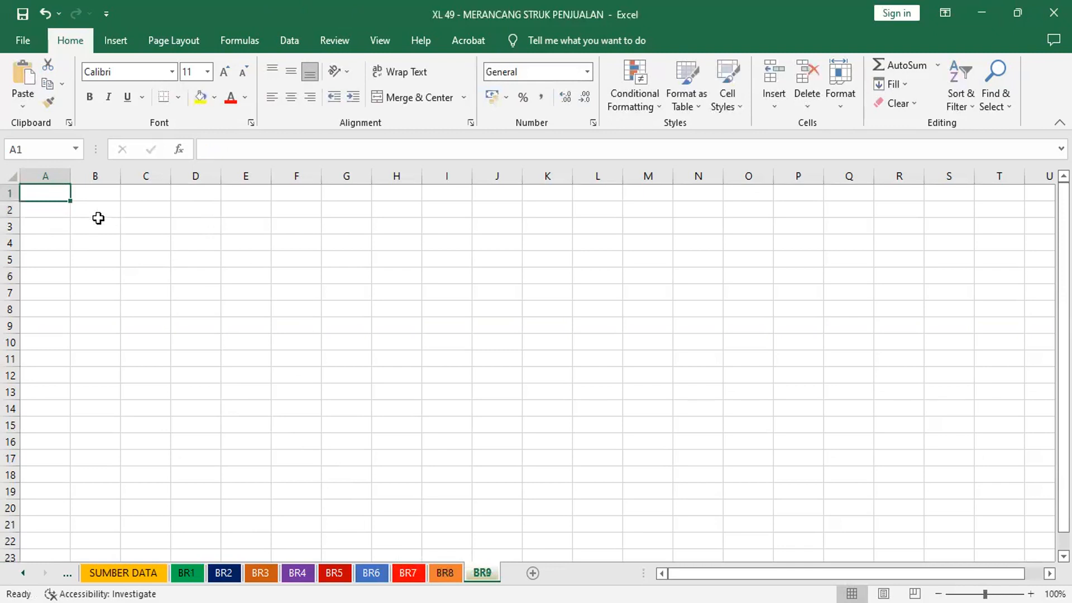
{"action": "type", "text": "BR9"}
{"action": "key", "text": "Return"}
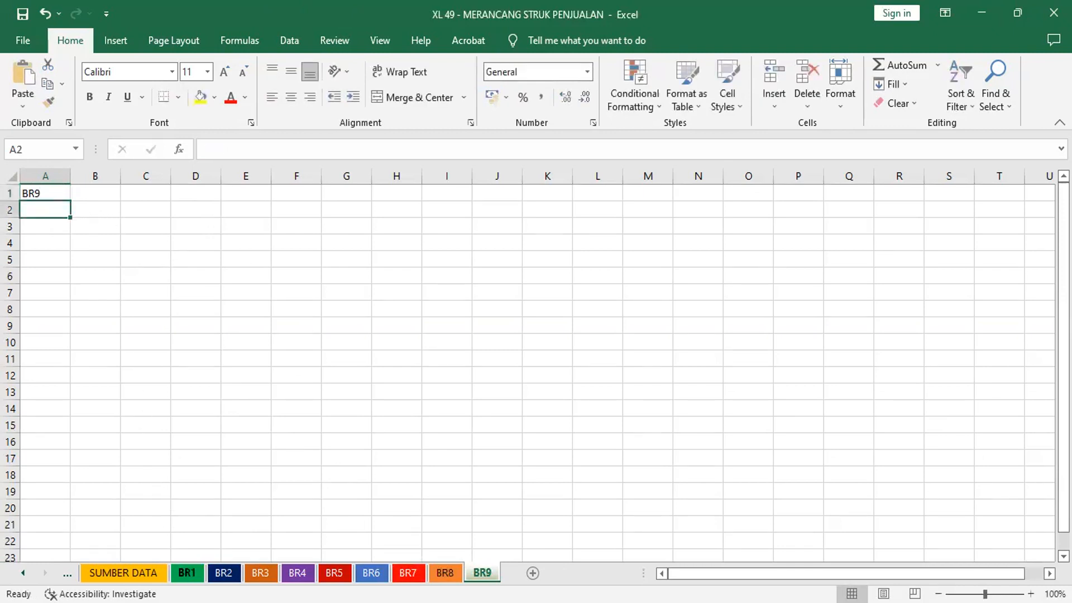
Insert a VLOOKUP function in cell B1 of the BR1 sheet with lookup value A1, table SEMBAKO, column index 2 and range lookup 0.
{"action": "left_click", "coordinate": [189, 572]}
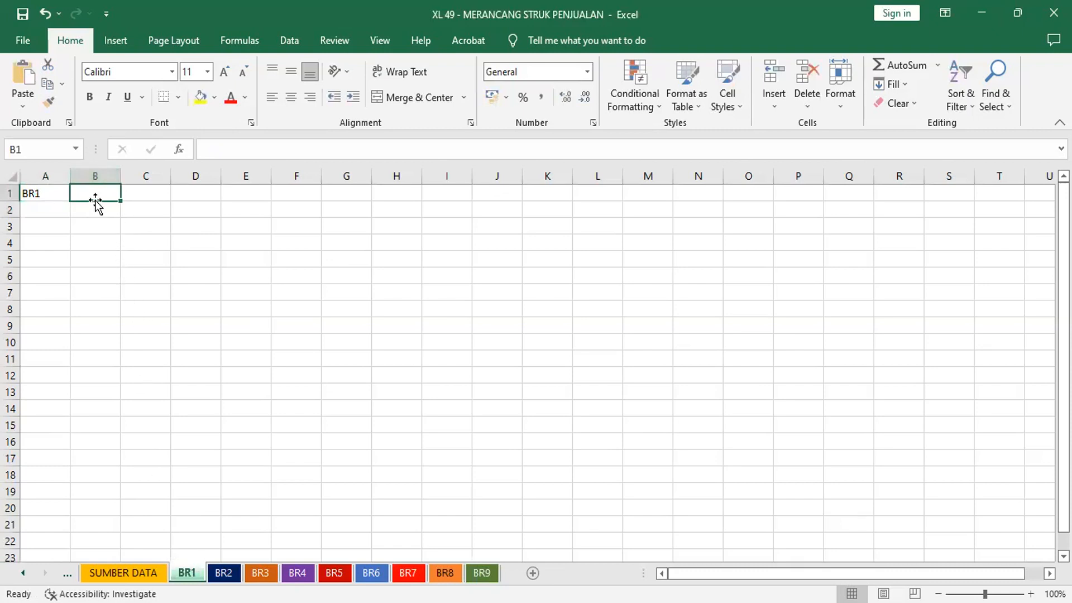
{"action": "left_click", "coordinate": [179, 150]}
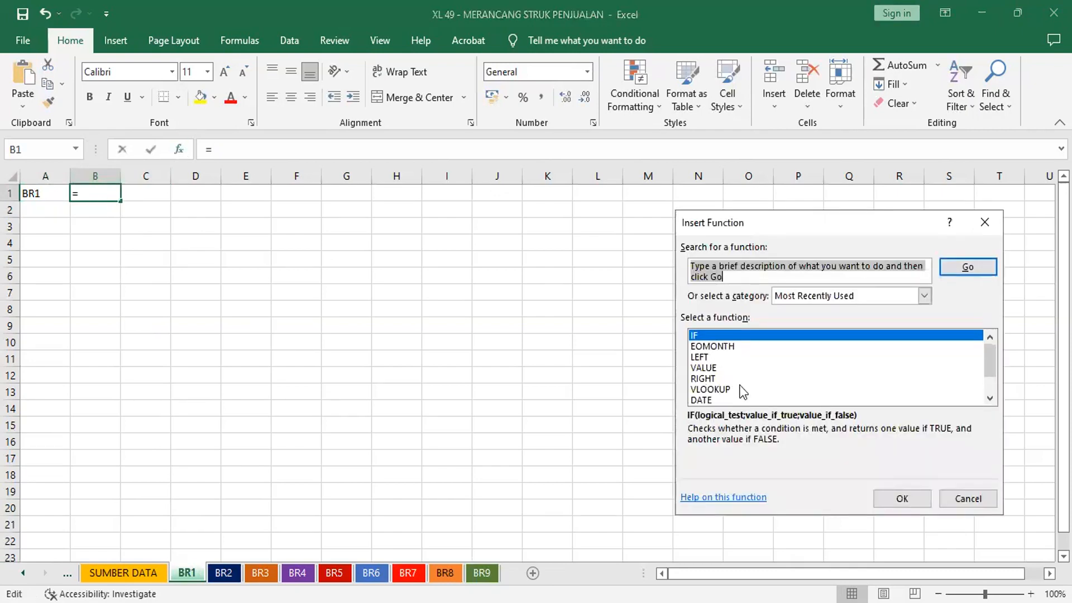
{"action": "left_click", "coordinate": [730, 389]}
{"action": "left_click", "coordinate": [899, 502]}
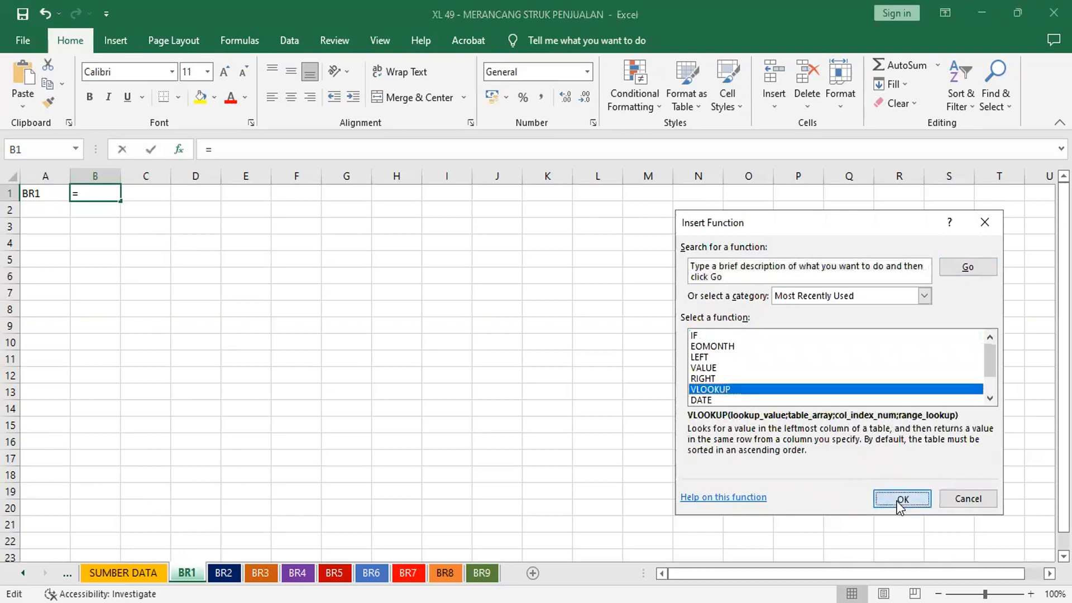
{"action": "left_click", "coordinate": [34, 194]}
{"action": "left_click", "coordinate": [772, 303]}
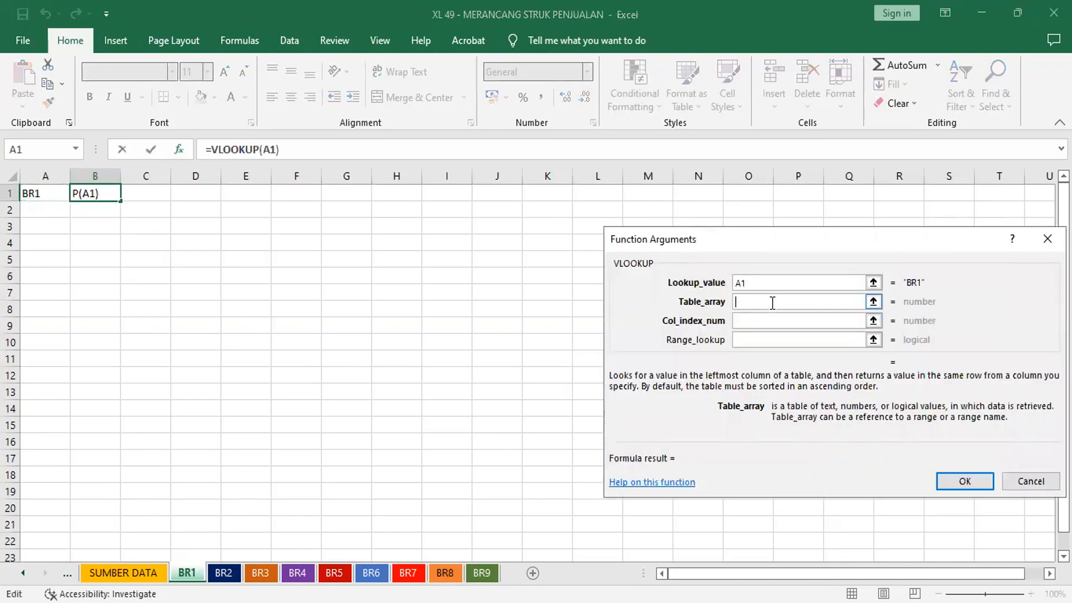
{"action": "type", "text": "SEMBAKO"}
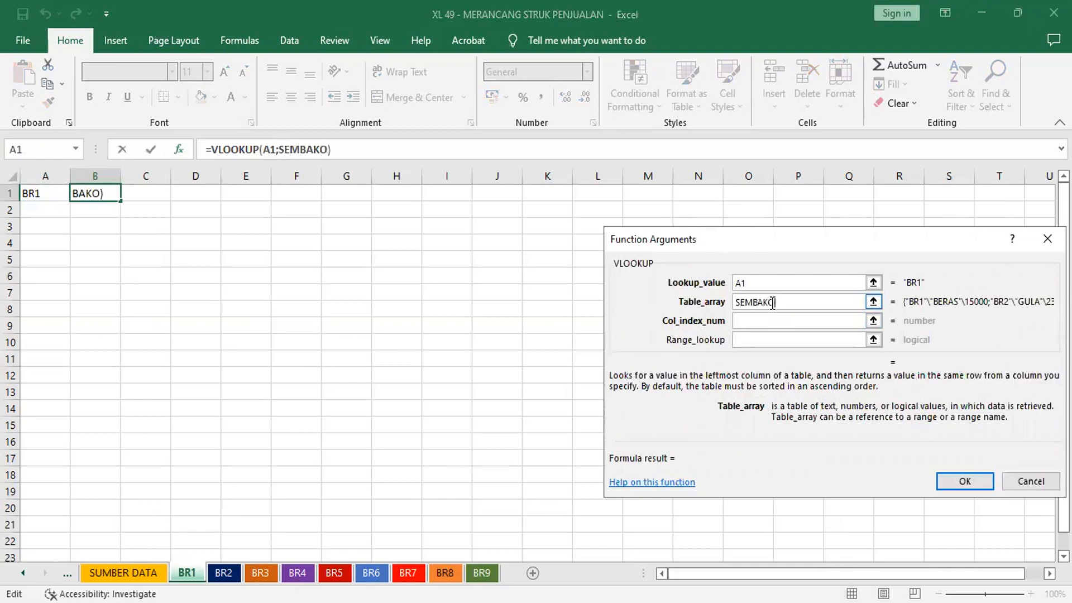
{"action": "key", "text": "Tab"}
{"action": "type", "text": "2"}
{"action": "key", "text": "Tab"}
{"action": "type", "text": "0"}
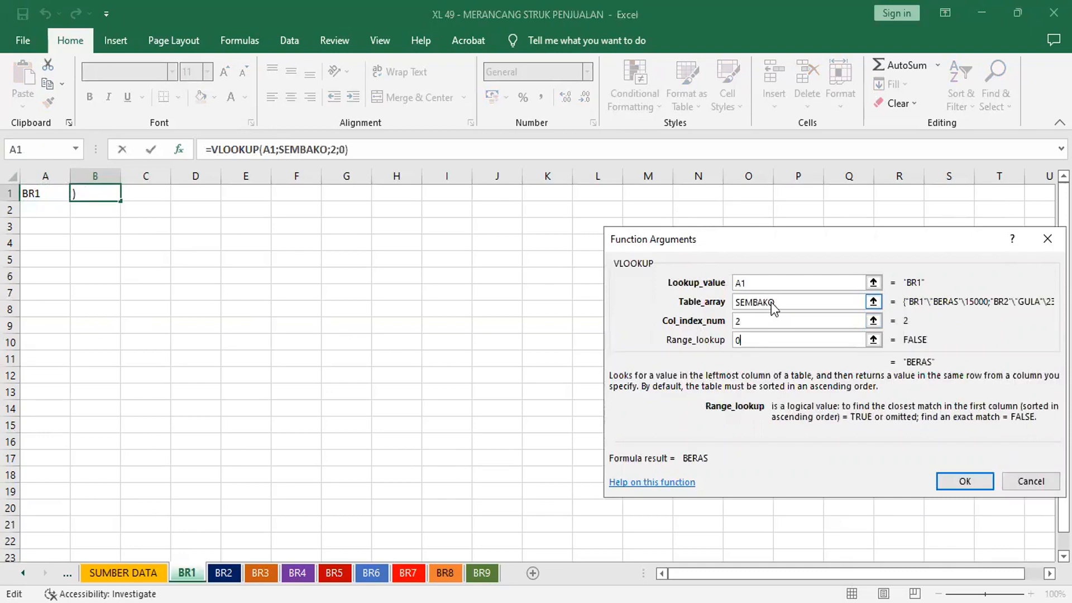
{"action": "key", "text": "Return"}
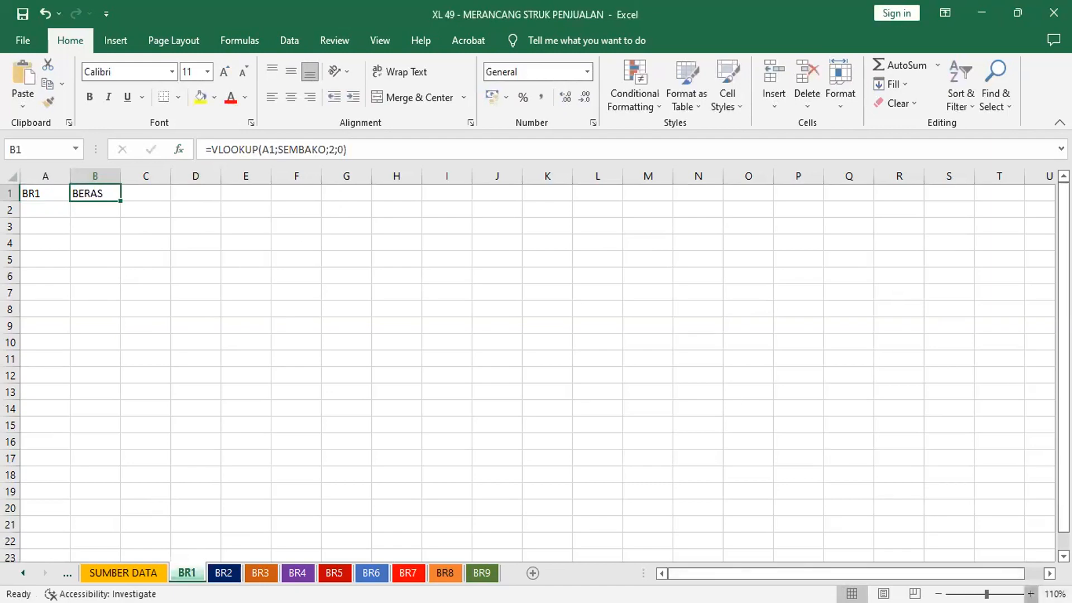
Enter the headers MASUK, KELUAR and SALDO in cells B3 to D3 of the BR1 sheet.
{"action": "left_click", "coordinate": [1030, 594]}
{"action": "left_click", "coordinate": [1030, 594]}
{"action": "left_click", "coordinate": [1031, 593]}
{"action": "left_click", "coordinate": [1030, 594]}
{"action": "left_click", "coordinate": [1030, 593]}
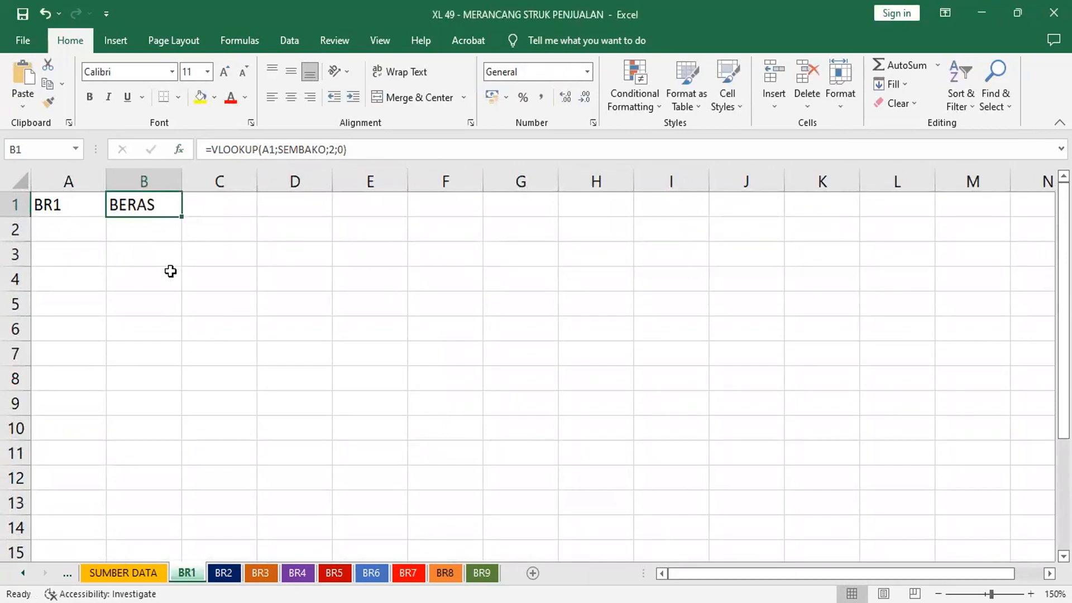
{"action": "left_click", "coordinate": [136, 253]}
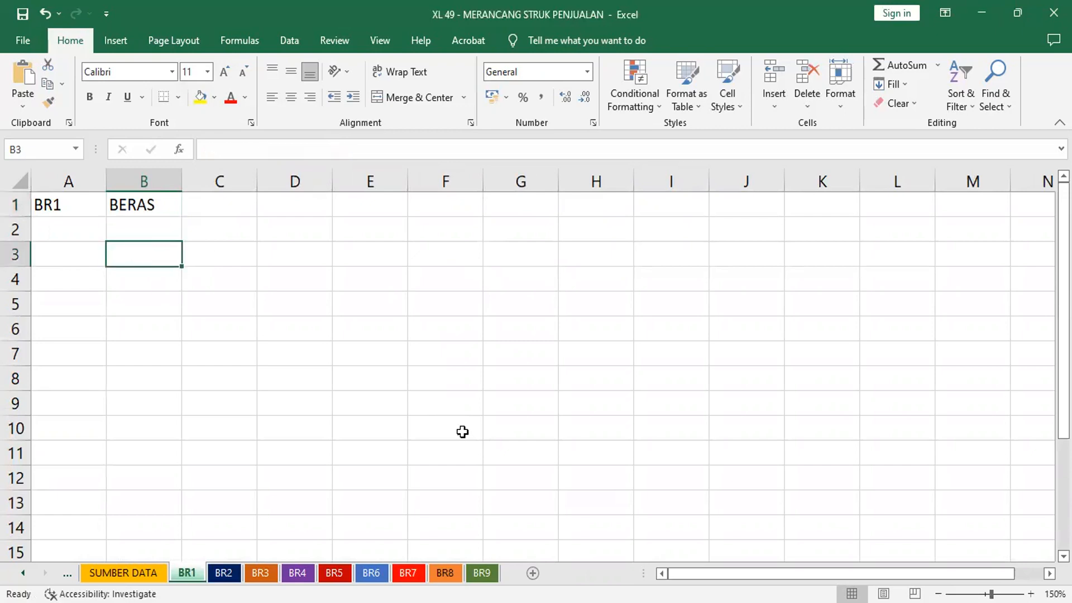
{"action": "type", "text": "A"}
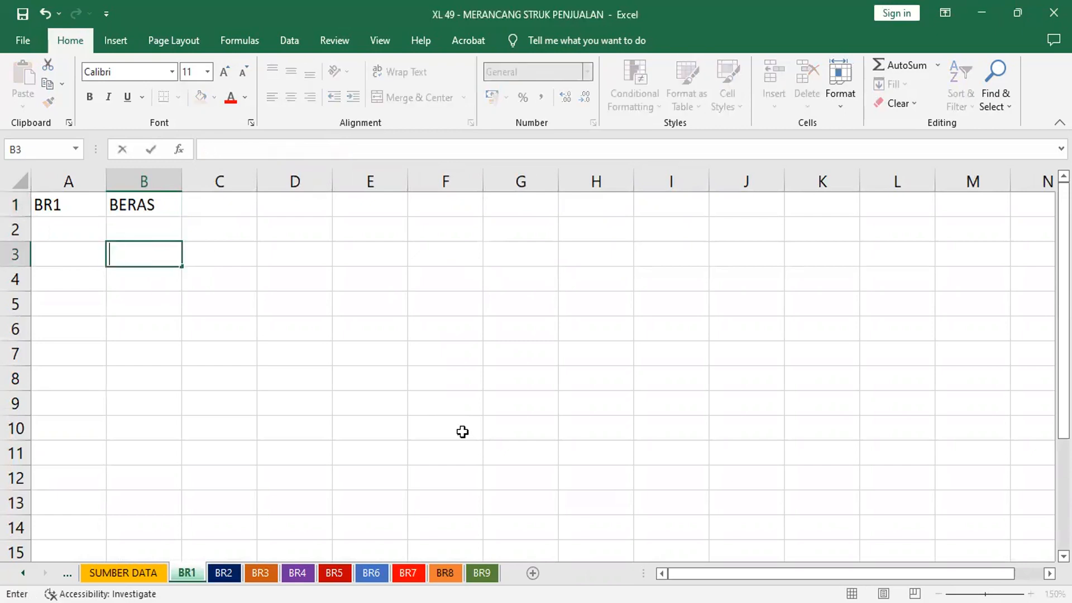
{"action": "type", "text": "KMASUK"}
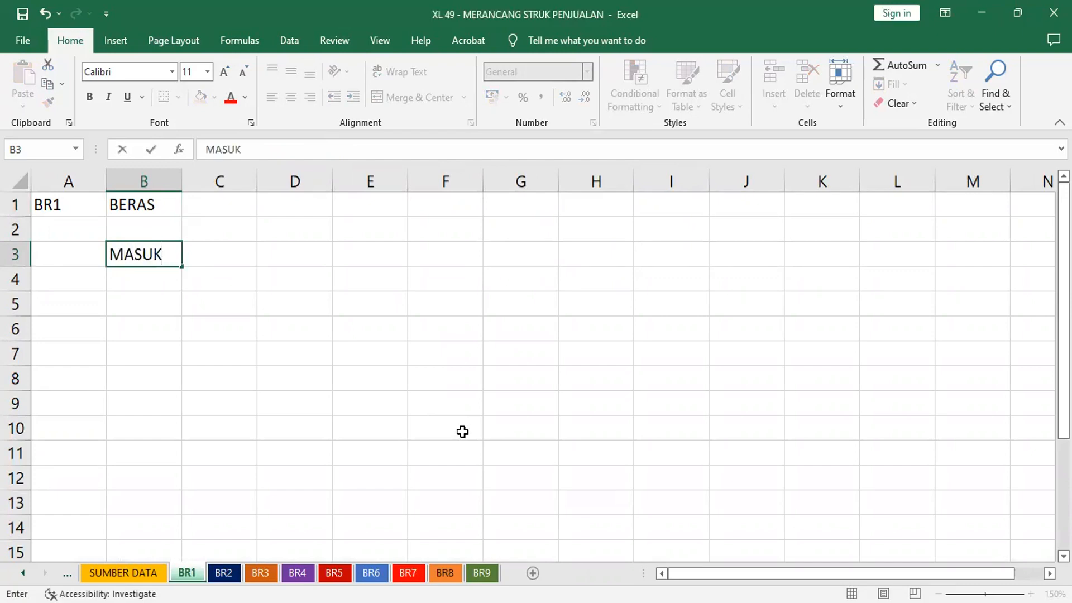
{"action": "key", "text": "Tab"}
{"action": "type", "text": "KELUAR"}
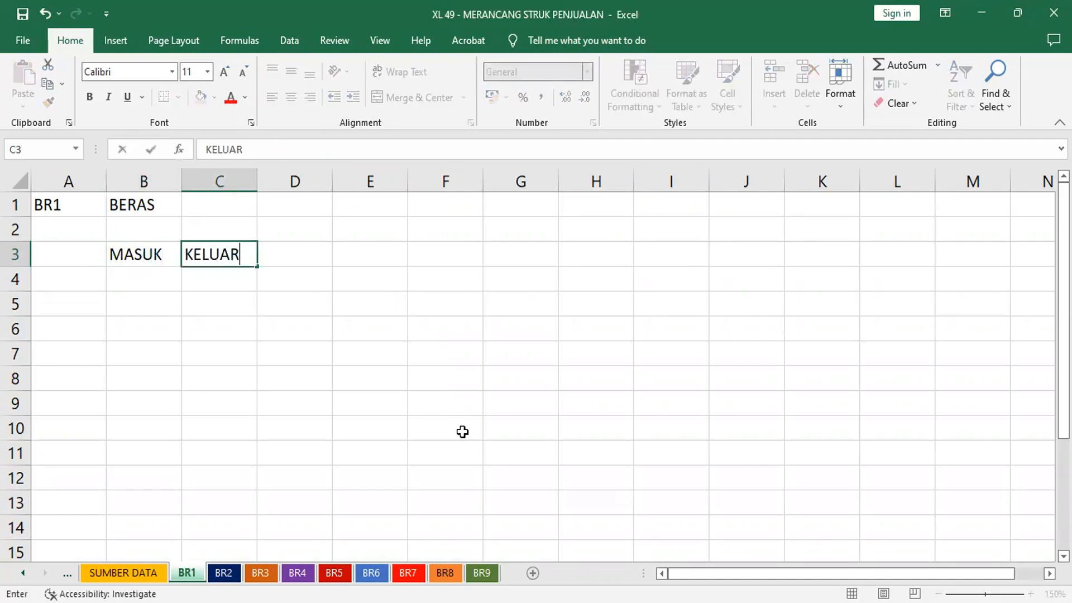
{"action": "key", "text": "Tab"}
{"action": "type", "text": "SA"}
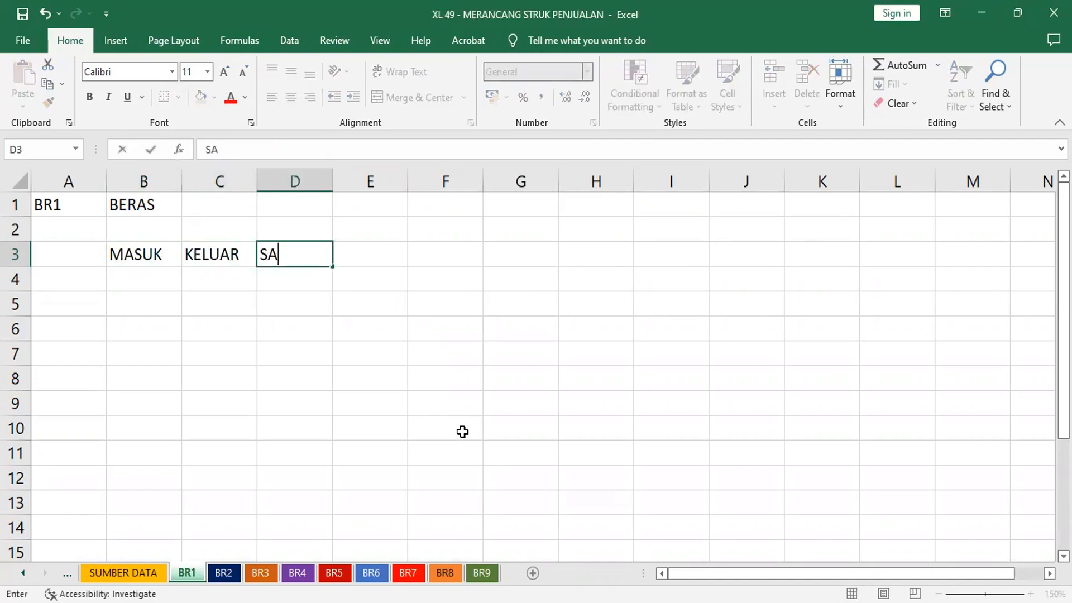
{"action": "type", "text": "LDO"}
{"action": "left_click", "coordinate": [220, 205]}
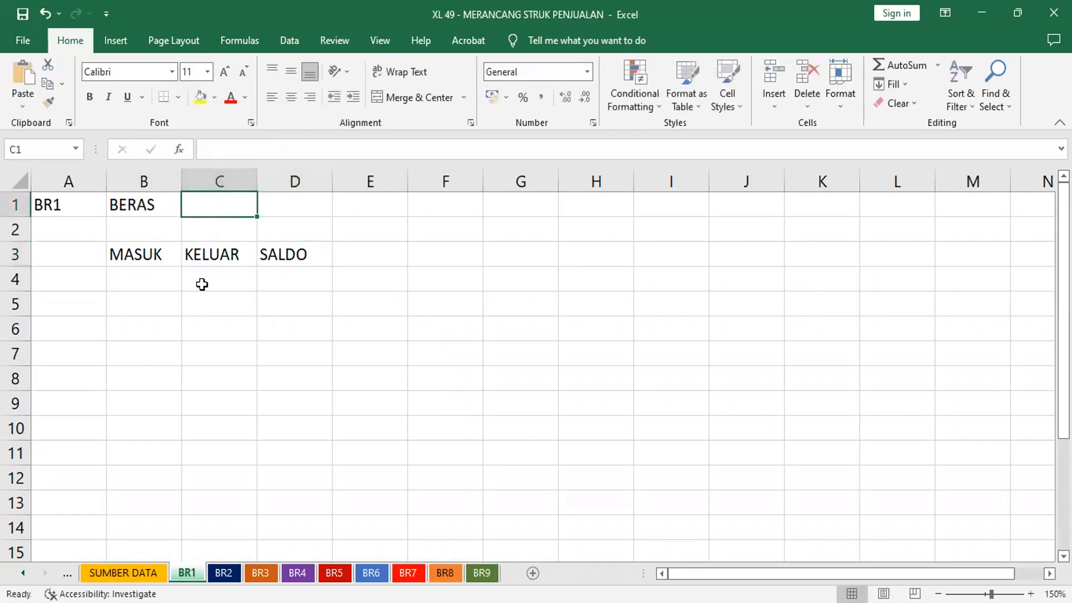
Apply all borders to the range B3:D13 on the BR1 sheet.
{"action": "left_click_drag", "start_coordinate": [134, 255], "coordinate": [299, 492]}
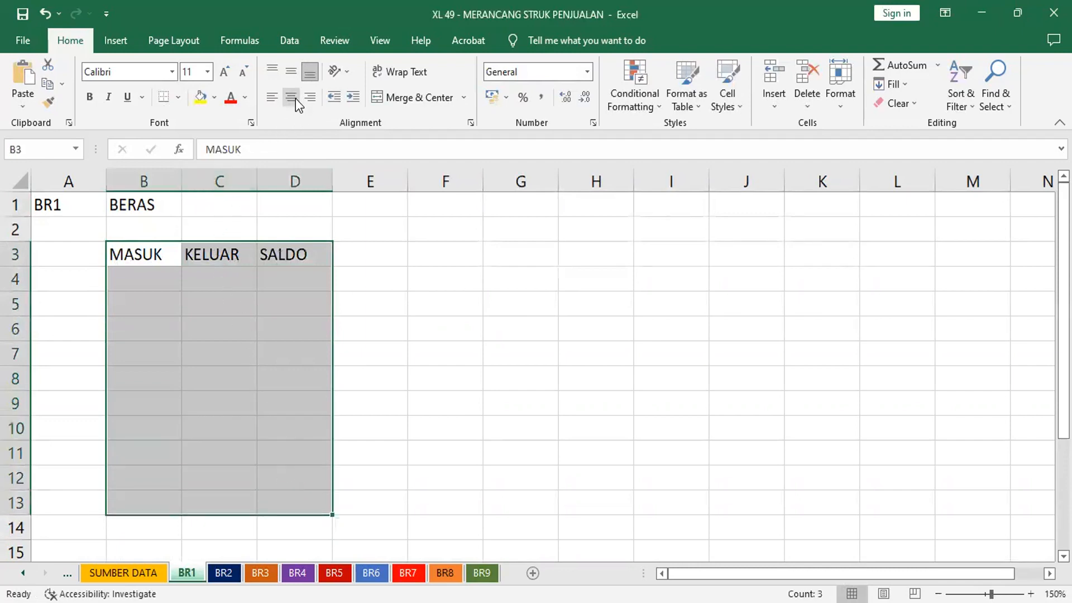
{"action": "left_click", "coordinate": [179, 96]}
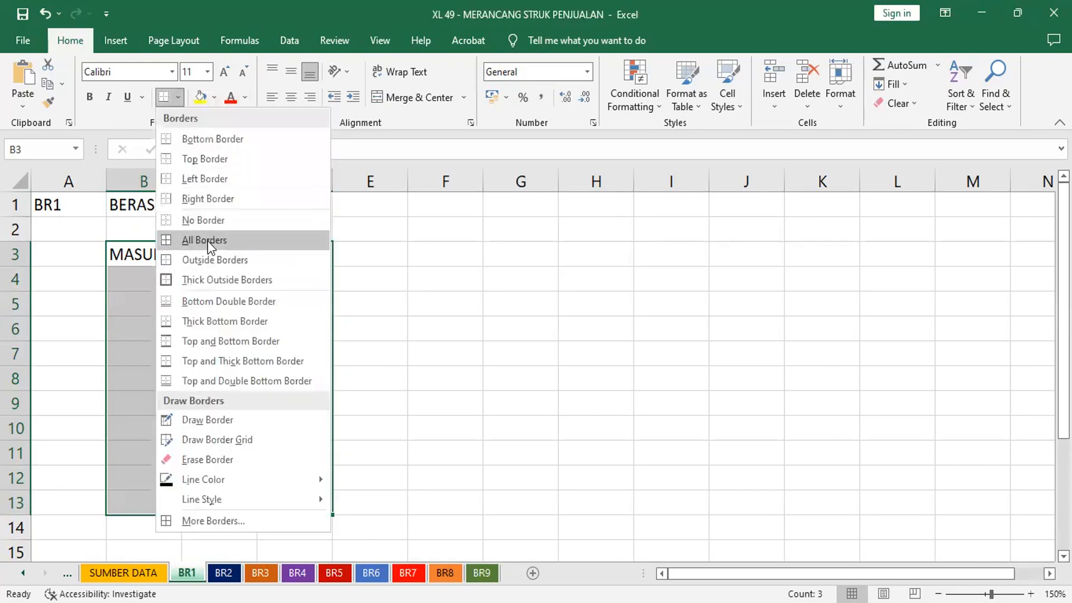
{"action": "left_click", "coordinate": [208, 240]}
{"action": "left_click", "coordinate": [478, 346]}
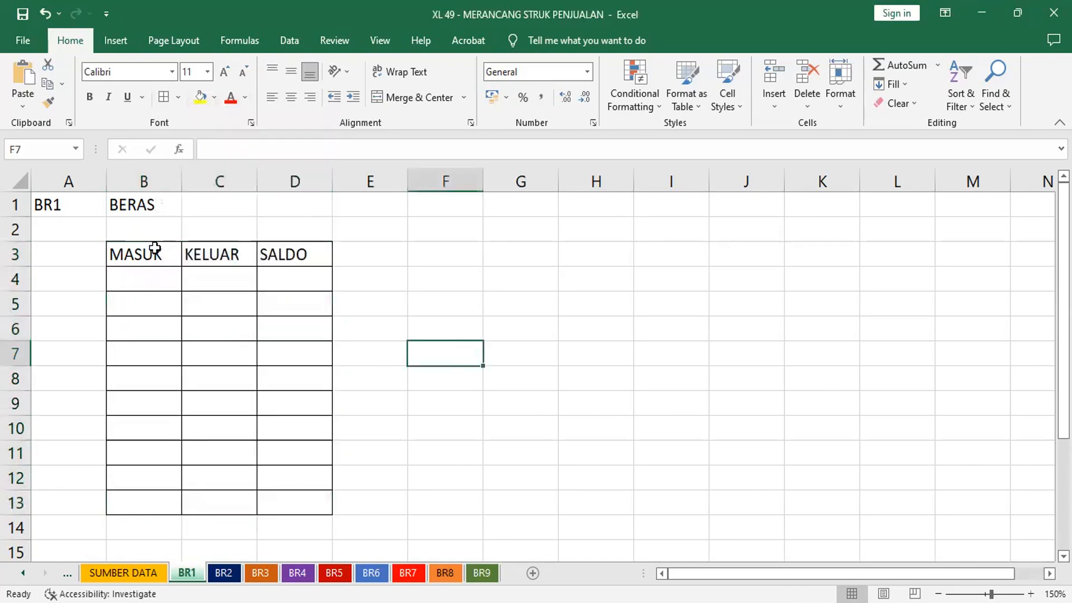
Copy the item name lookup formula from cell B1 of the BR1 sheet into cell B1 of the BR2 sheet.
{"action": "left_click", "coordinate": [141, 204]}
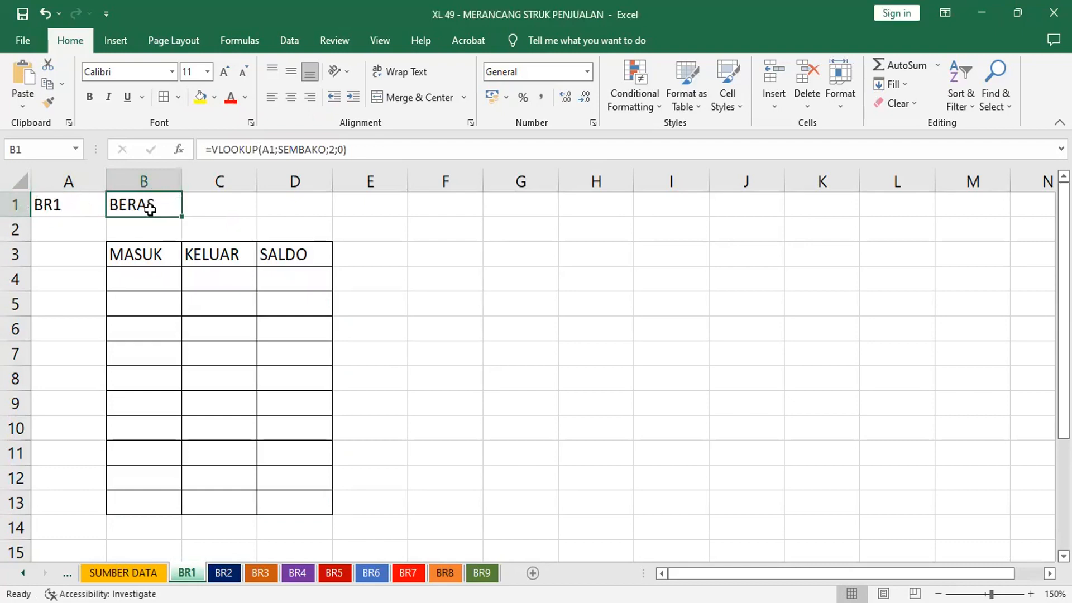
{"action": "left_click", "coordinate": [50, 85]}
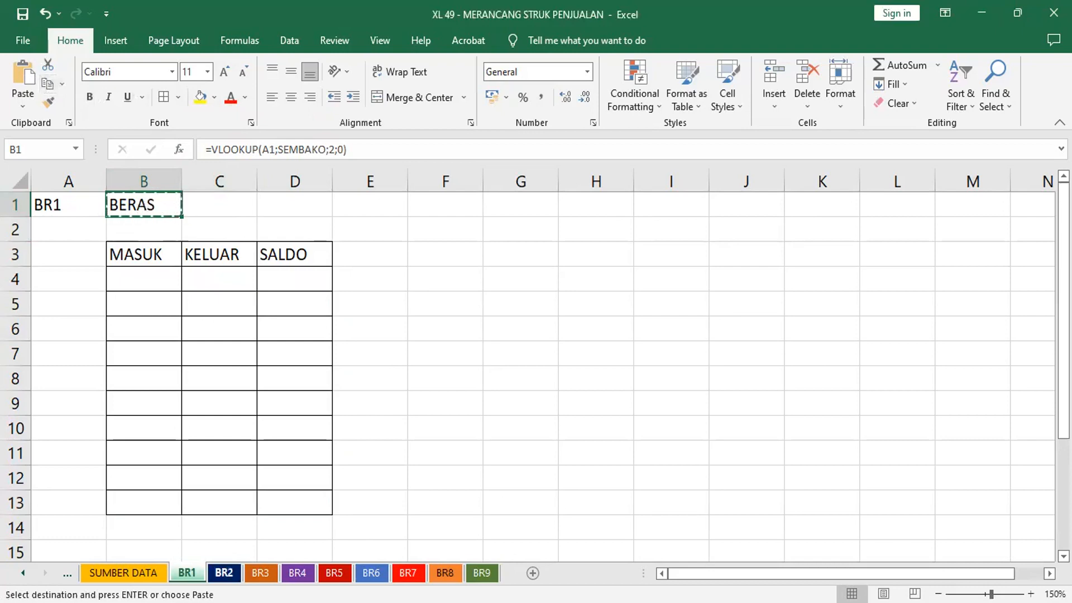
{"action": "left_click", "coordinate": [224, 572]}
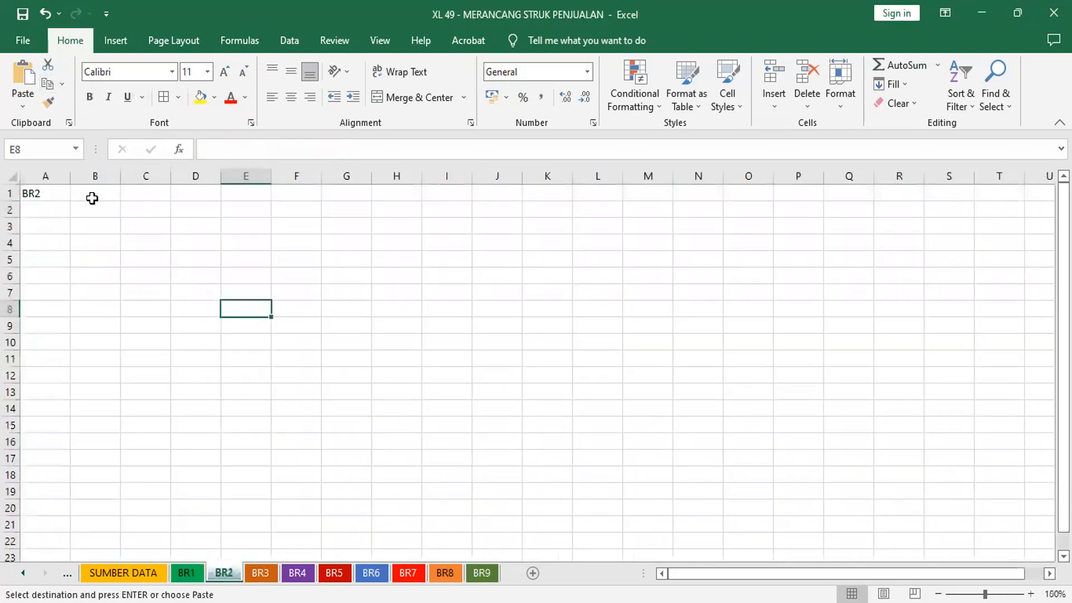
{"action": "left_click", "coordinate": [92, 198]}
{"action": "left_click", "coordinate": [22, 81]}
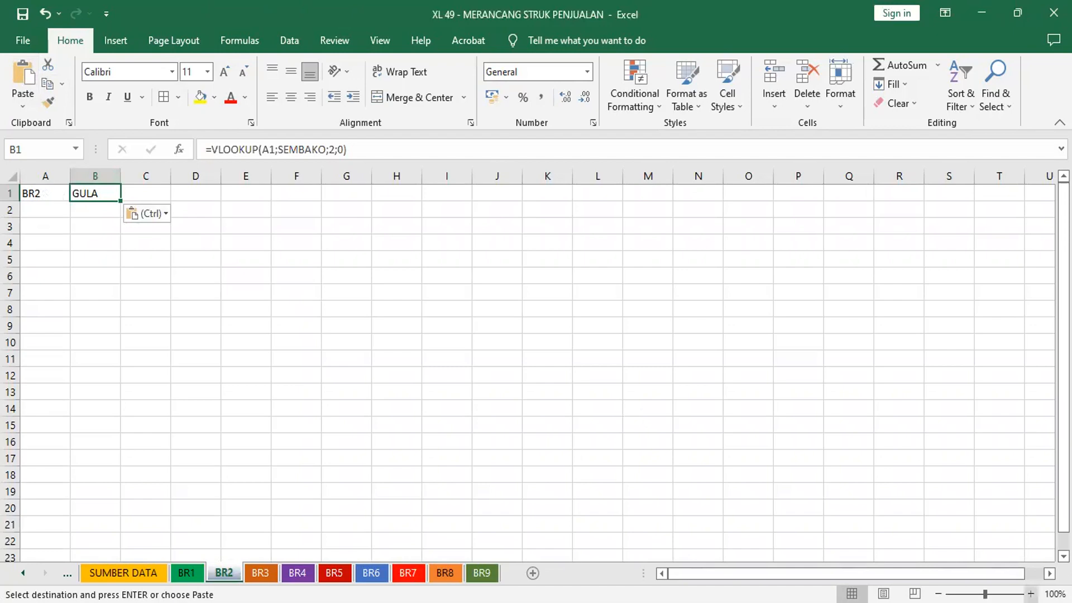
{"action": "left_click", "coordinate": [1030, 593]}
{"action": "left_click", "coordinate": [1030, 593]}
{"action": "left_click", "coordinate": [1031, 593]}
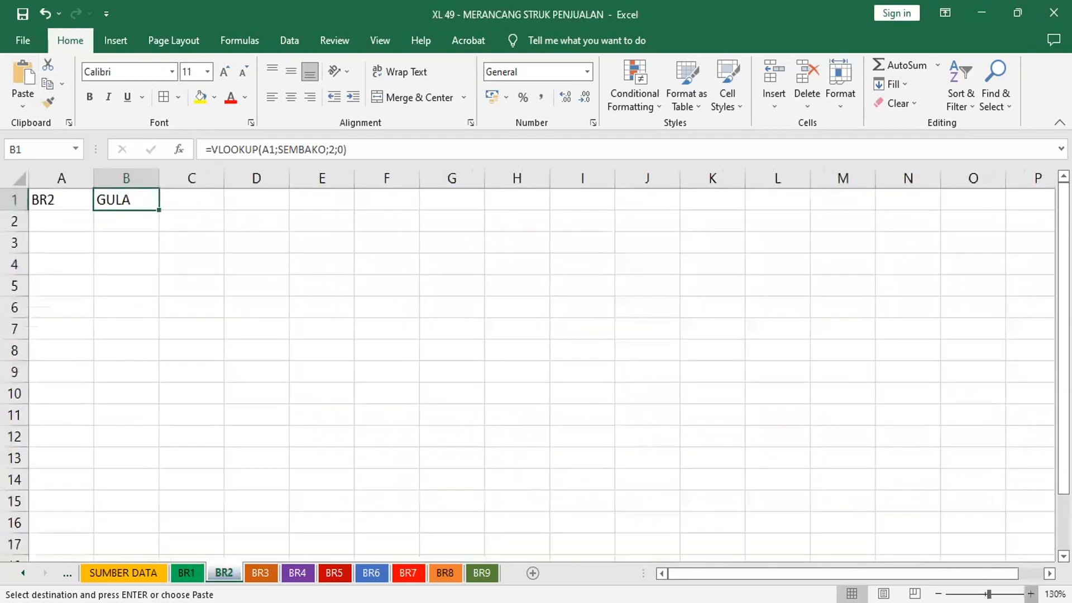
{"action": "left_click", "coordinate": [1030, 593]}
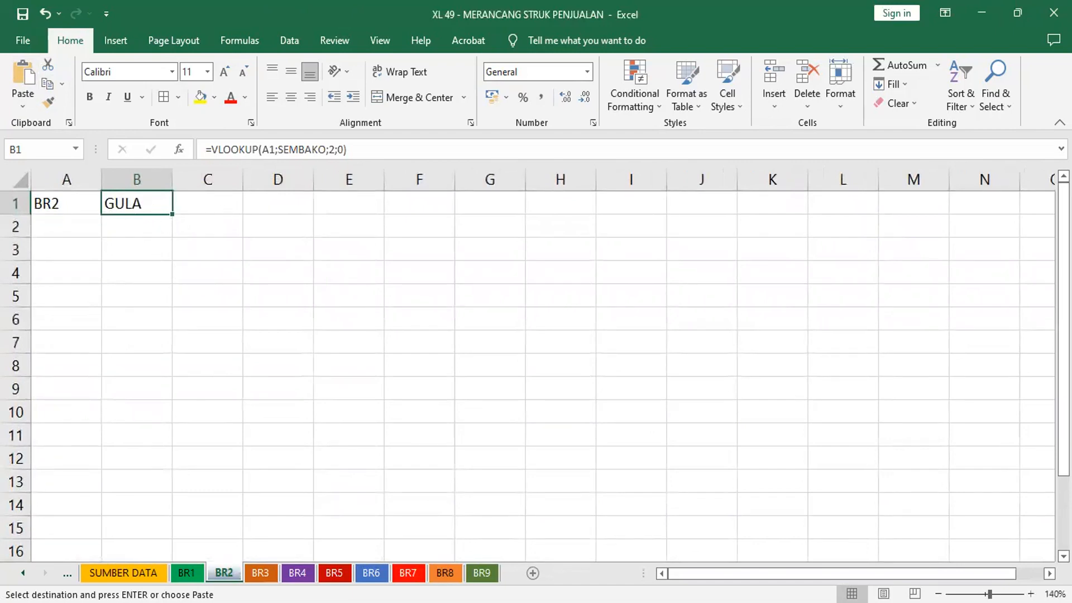
Copy the range B1:D13 from the BR1 sheet and paste it at cell B1 of the BR2 sheet.
{"action": "left_click", "coordinate": [186, 573]}
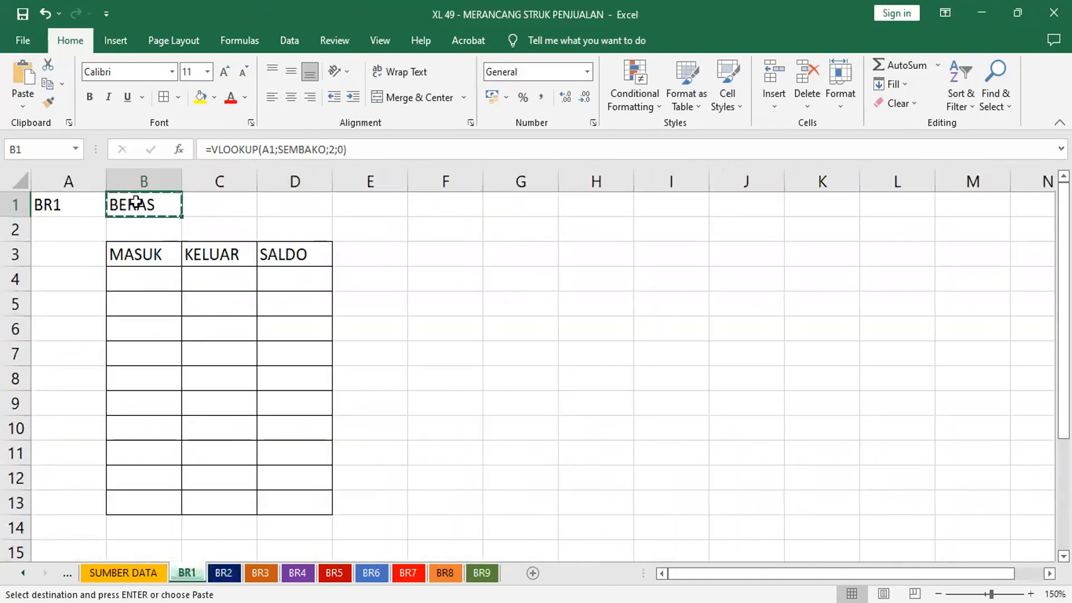
{"action": "left_click_drag", "start_coordinate": [136, 202], "coordinate": [300, 500]}
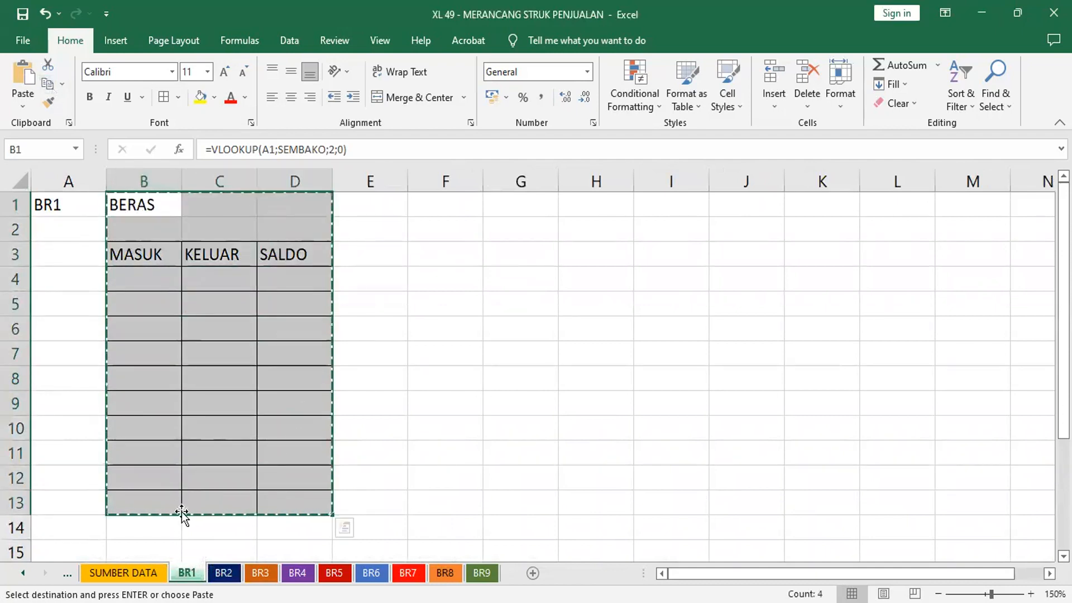
{"action": "key", "text": "ctrl+Page_Down"}
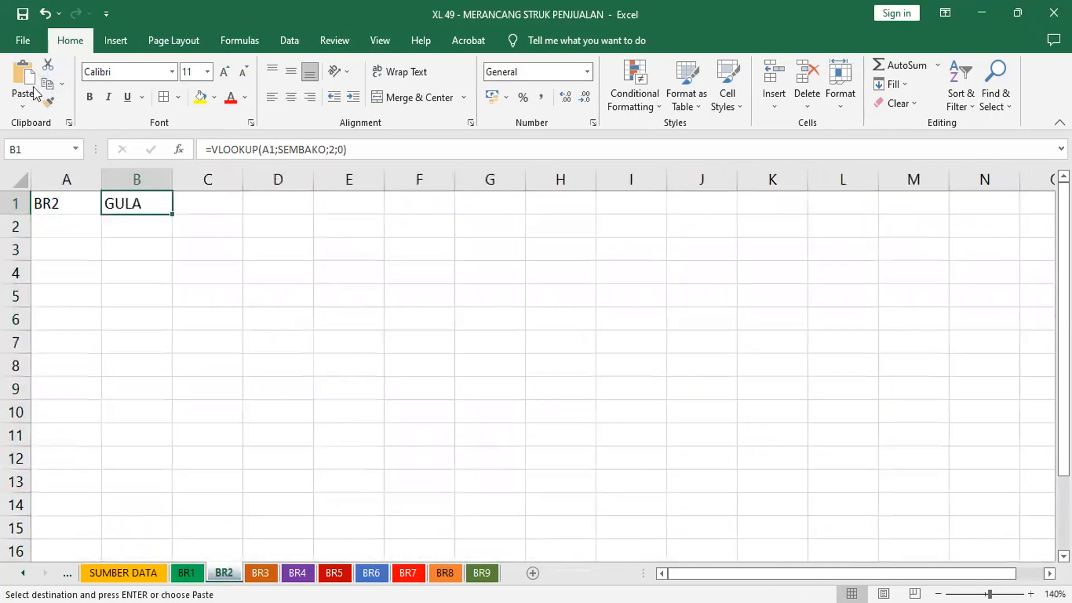
{"action": "left_click", "coordinate": [21, 69]}
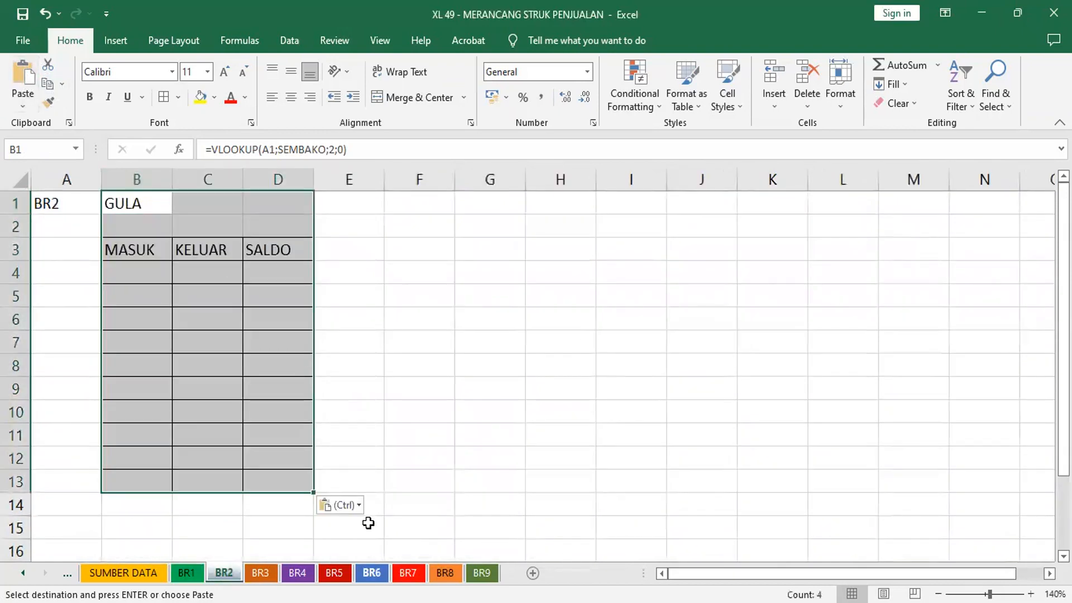
Paste the copied B1:D13 stock card block at cell B1 of the BR3 and BR4 sheets.
{"action": "key", "text": "ctrl+Page_Down"}
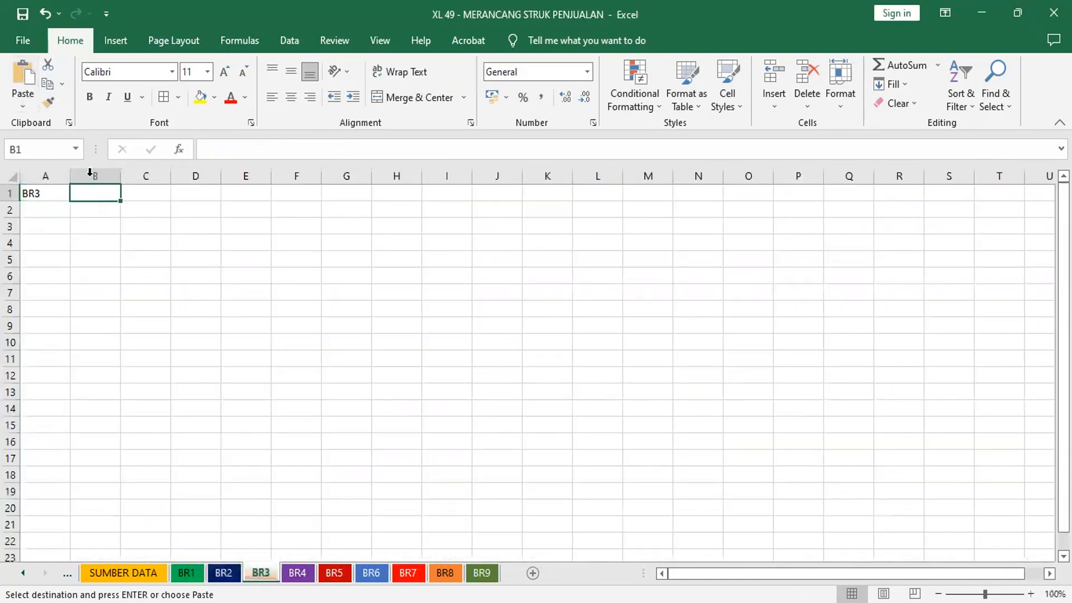
{"action": "left_click", "coordinate": [23, 75]}
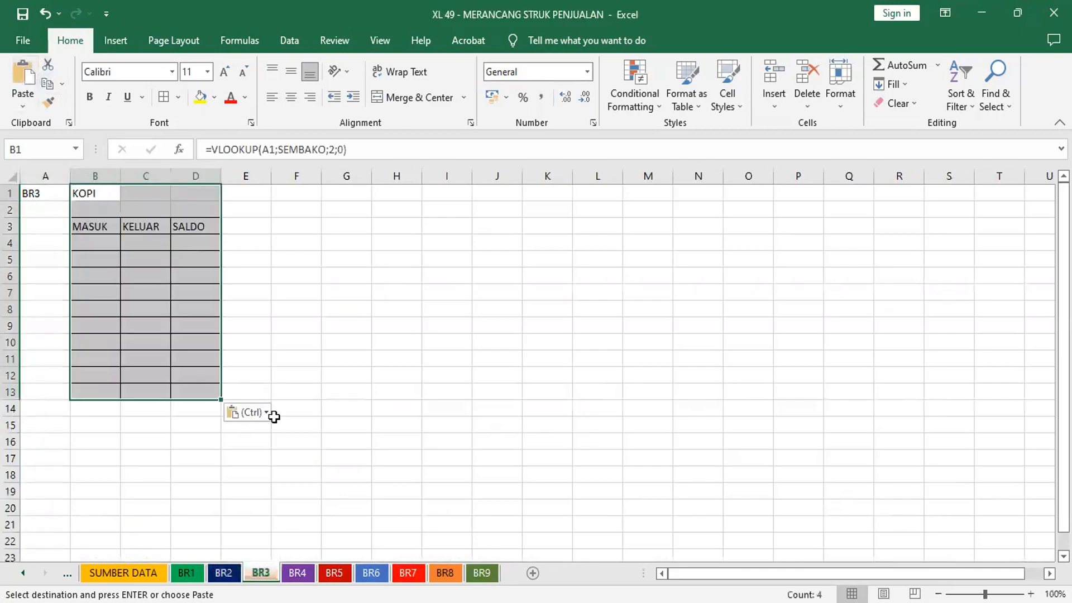
{"action": "left_click", "coordinate": [298, 572]}
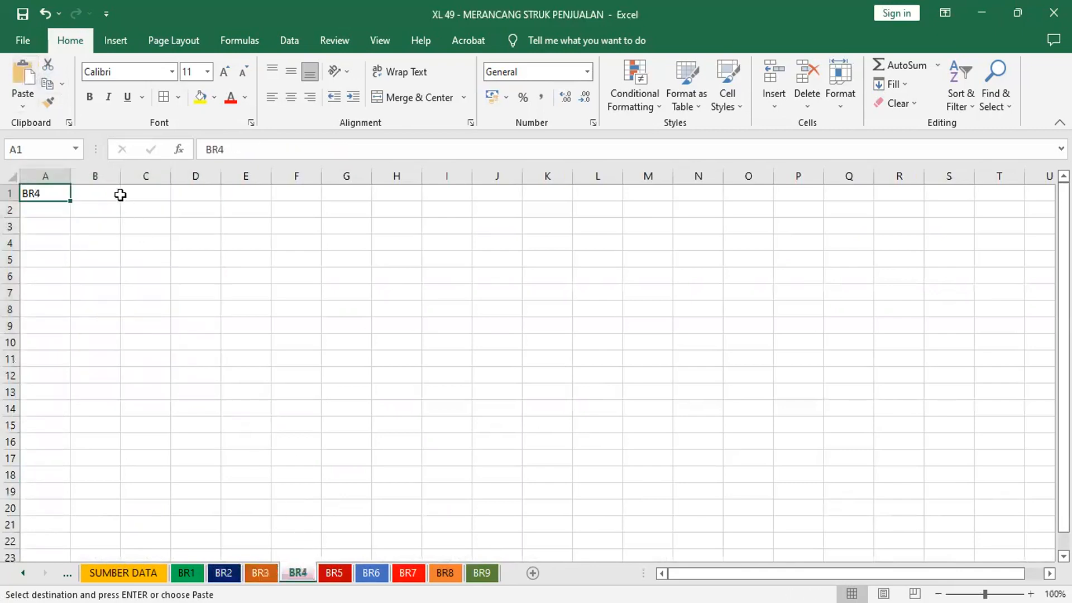
{"action": "left_click", "coordinate": [25, 69]}
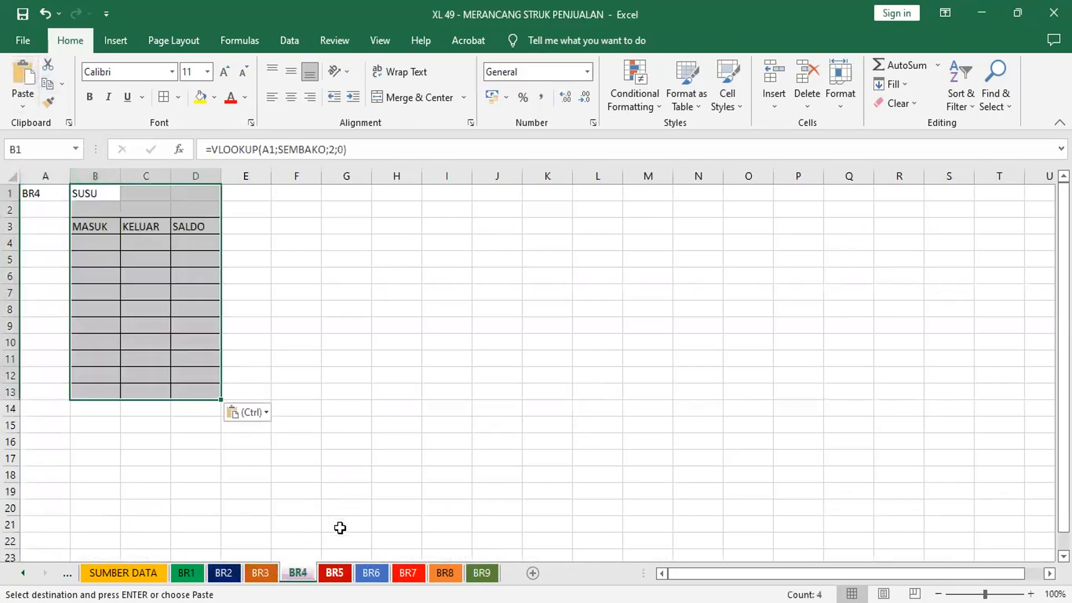
Paste the copied B1:D13 stock card block at cell B1 of the BR5 and BR6 sheets.
{"action": "left_click", "coordinate": [334, 572]}
{"action": "left_click", "coordinate": [95, 192]}
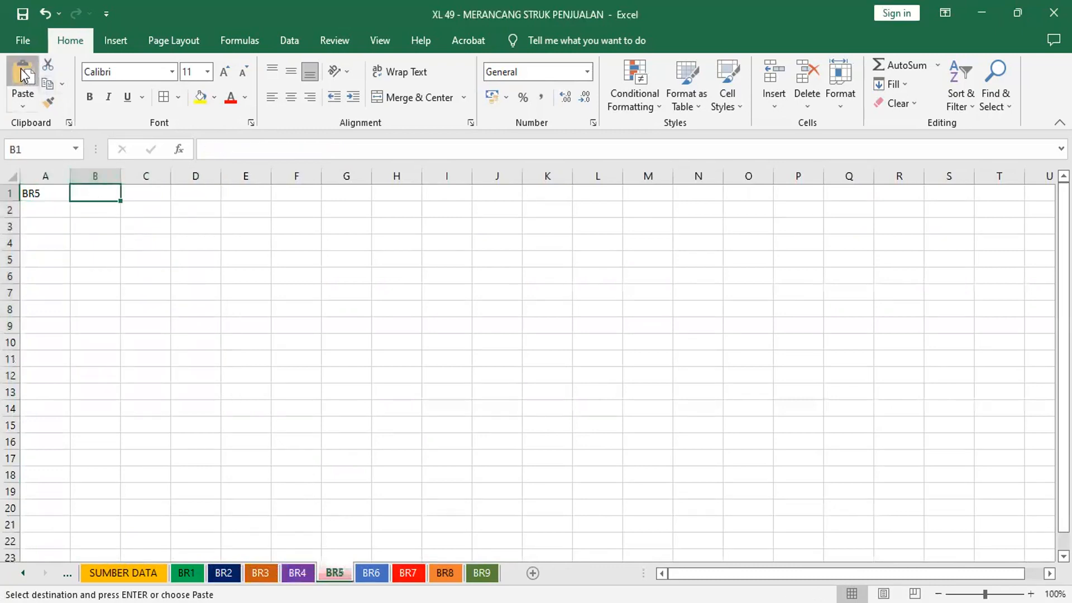
{"action": "left_click", "coordinate": [22, 69]}
{"action": "left_click", "coordinate": [371, 572]}
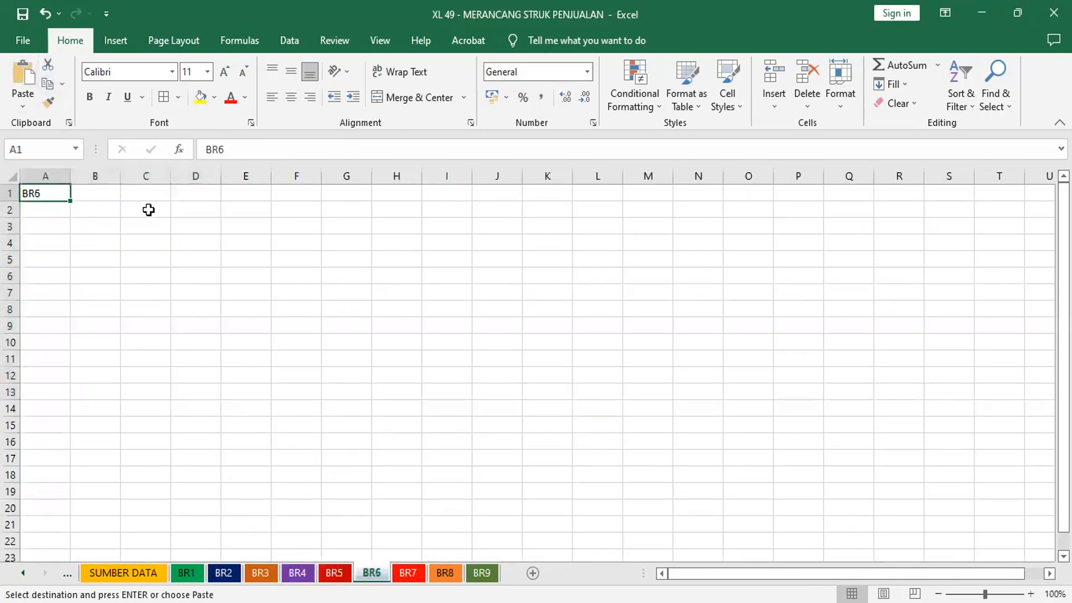
{"action": "left_click", "coordinate": [93, 196]}
{"action": "left_click", "coordinate": [22, 70]}
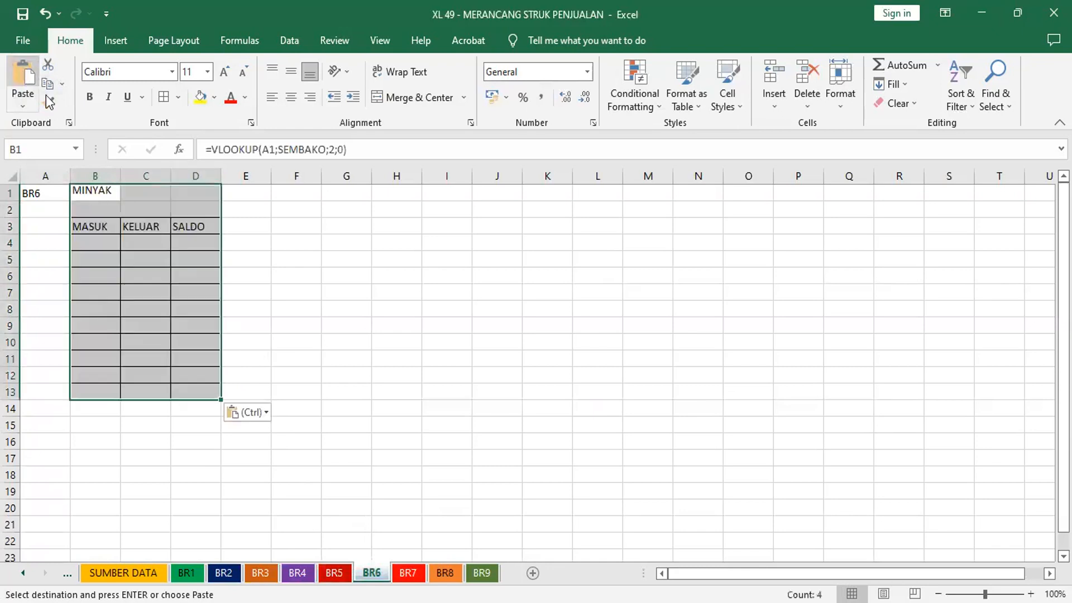
Paste the copied B1:D13 stock card block at cell B1 of the BR7 and BR8 sheets.
{"action": "key", "text": "ctrl+Page_Down"}
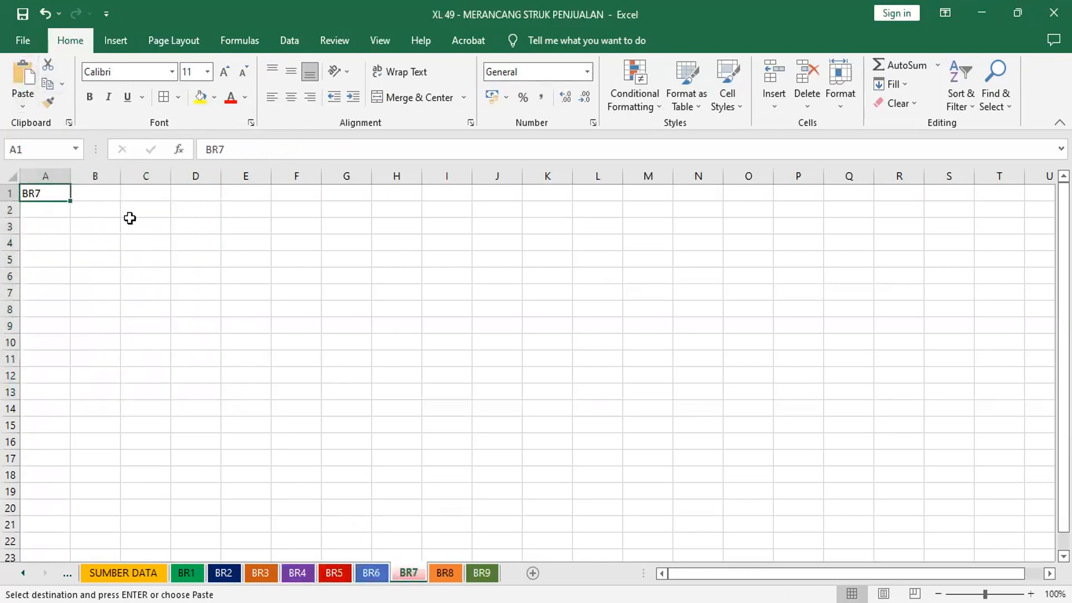
{"action": "left_click", "coordinate": [114, 204]}
{"action": "left_click", "coordinate": [104, 190]}
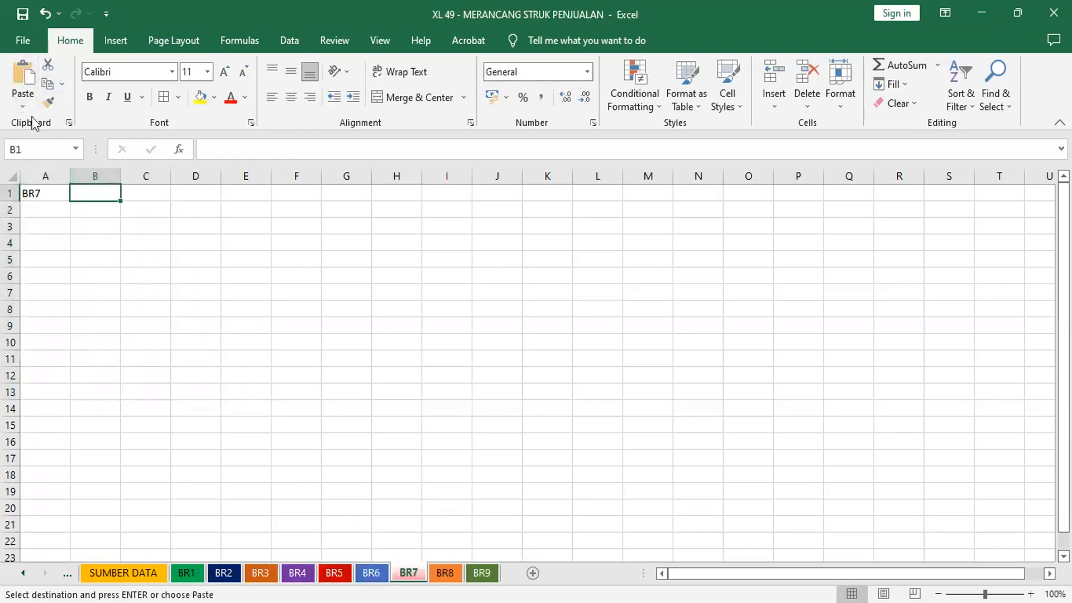
{"action": "left_click", "coordinate": [22, 70]}
{"action": "key", "text": "ctrl+Page_Down"}
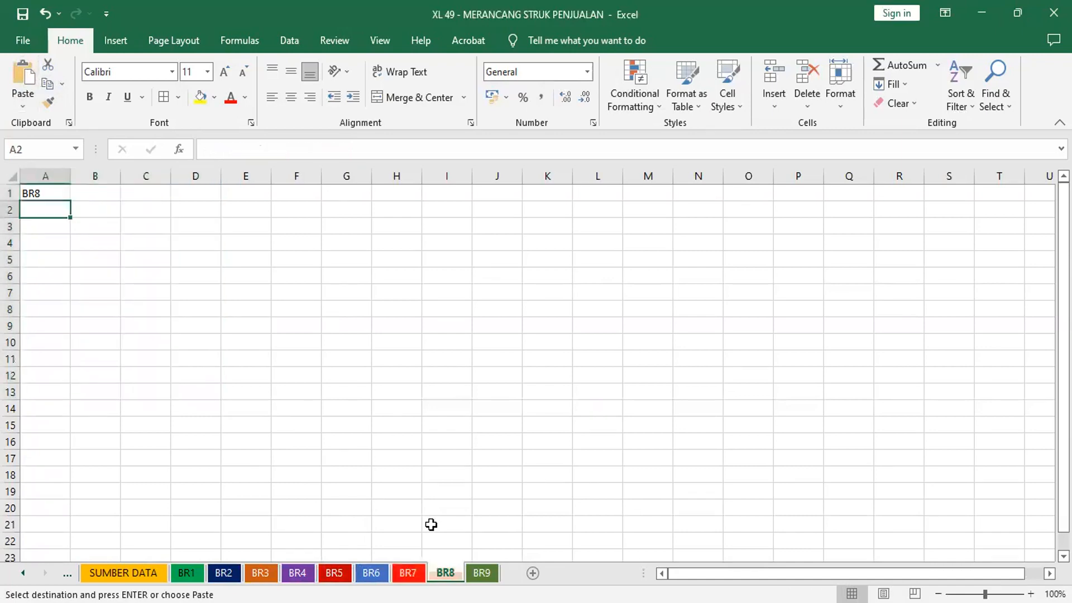
{"action": "left_click", "coordinate": [95, 191]}
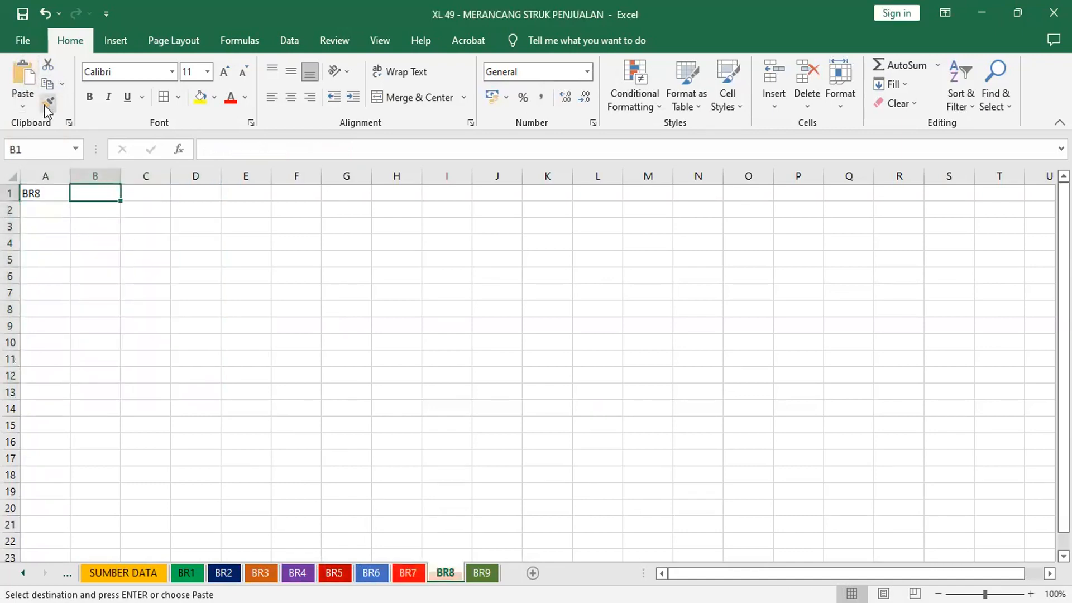
{"action": "left_click", "coordinate": [22, 72]}
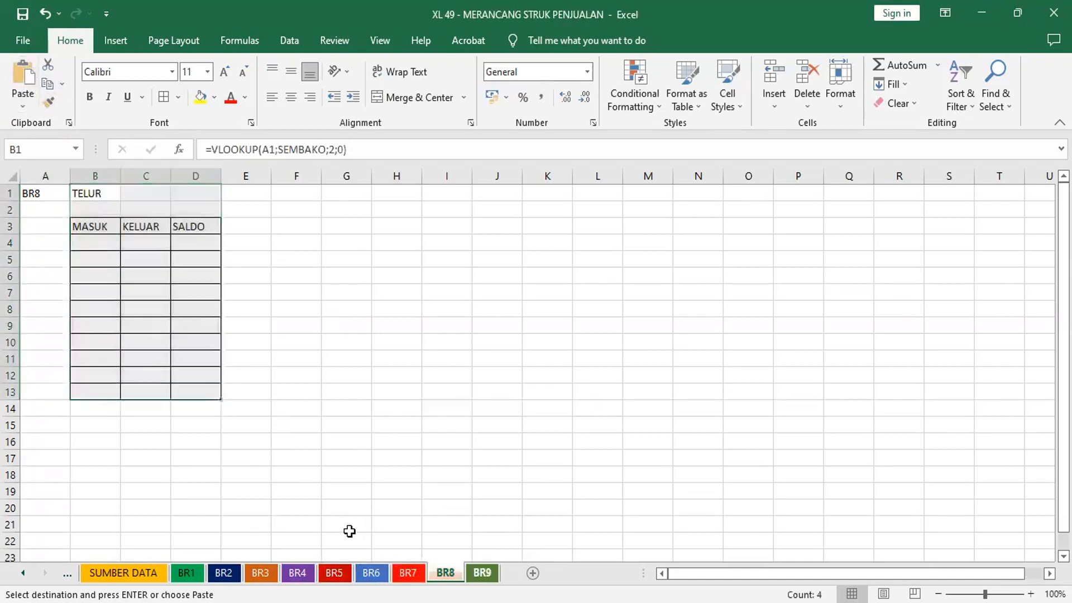
Paste the copied B1:D13 stock card block at cell B1 of the BR9 sheet.
{"action": "key", "text": "ctrl+Page_Down"}
{"action": "left_click", "coordinate": [109, 193]}
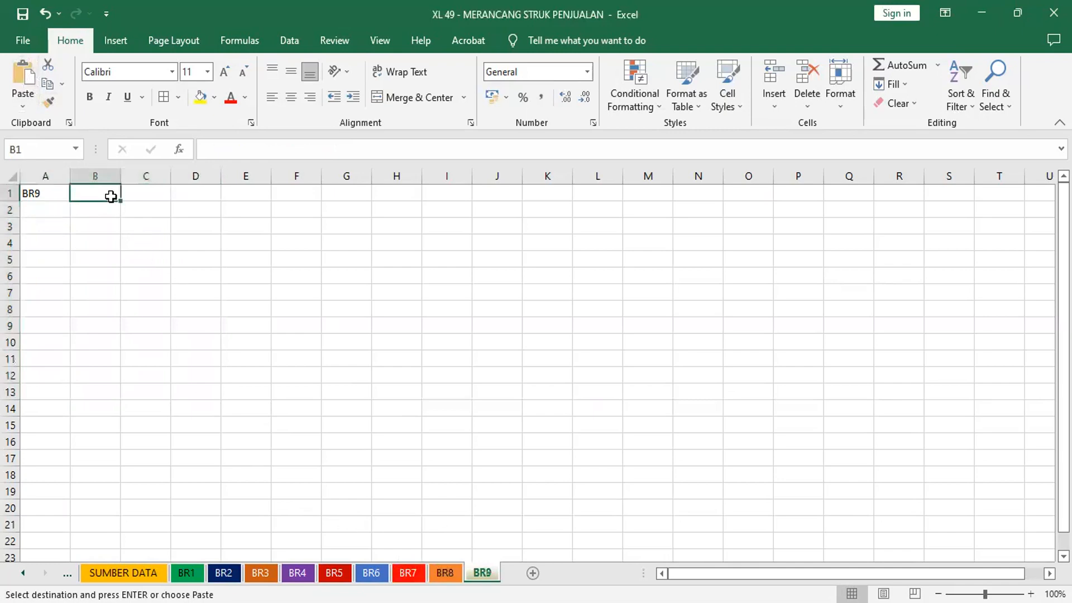
{"action": "left_click", "coordinate": [22, 72]}
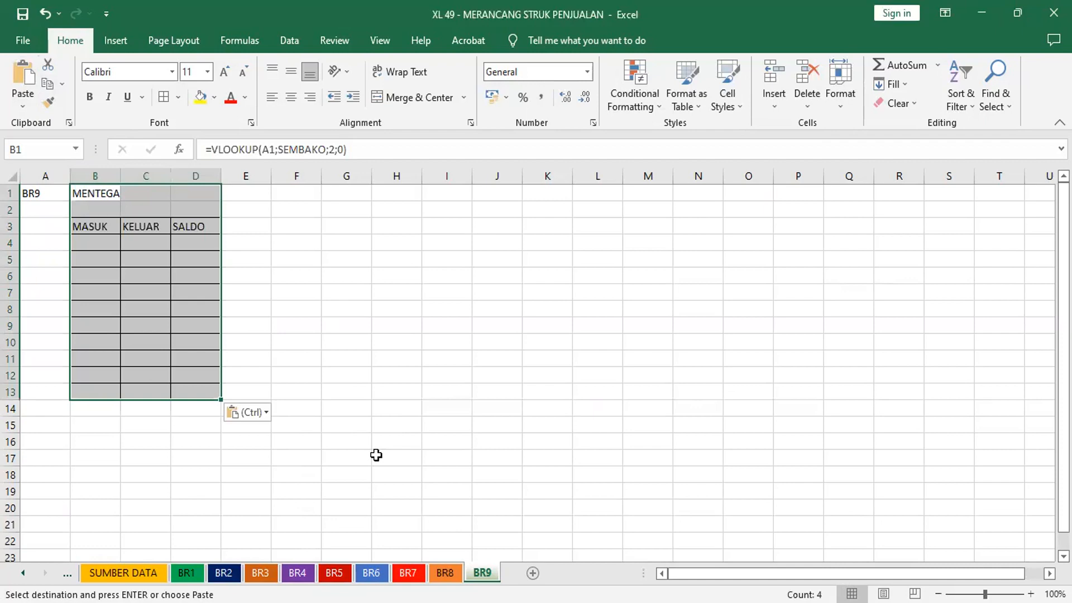
Compare the BR1 and BR2 sheets and set the zoom level of BR2 to 150% to match BR1.
{"action": "left_click", "coordinate": [187, 573]}
{"action": "key", "text": "ctrl+Page_Down"}
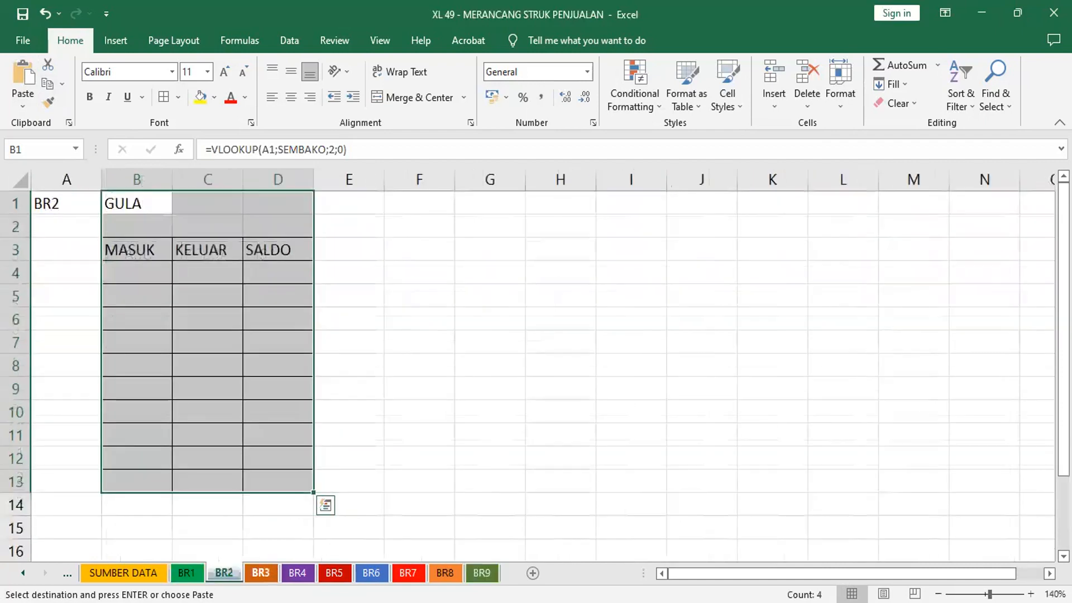
{"action": "key", "text": "ctrl+Page_Up"}
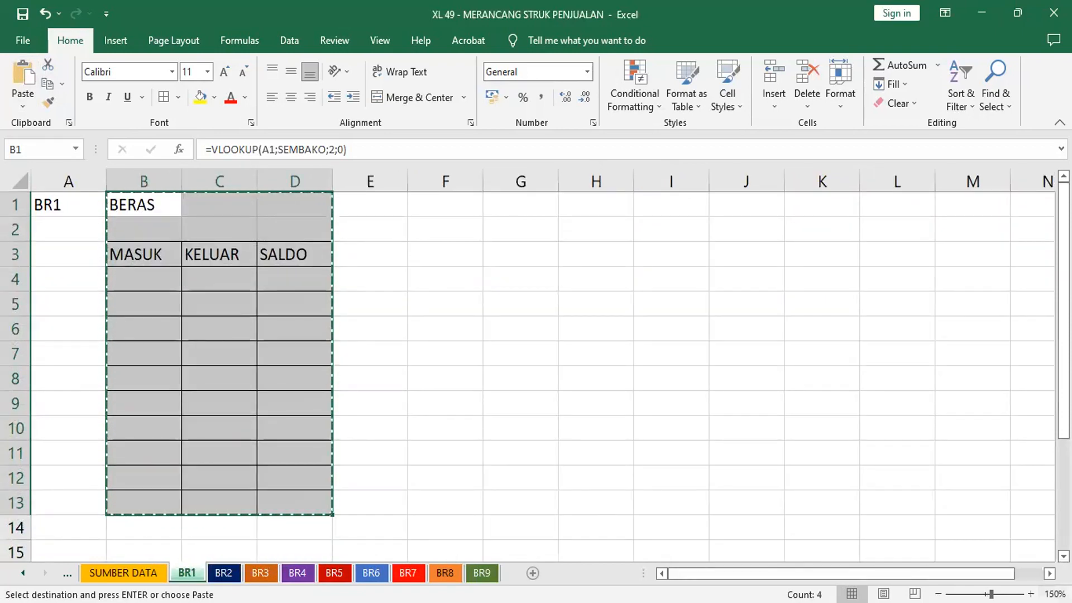
{"action": "key", "text": "ctrl+v"}
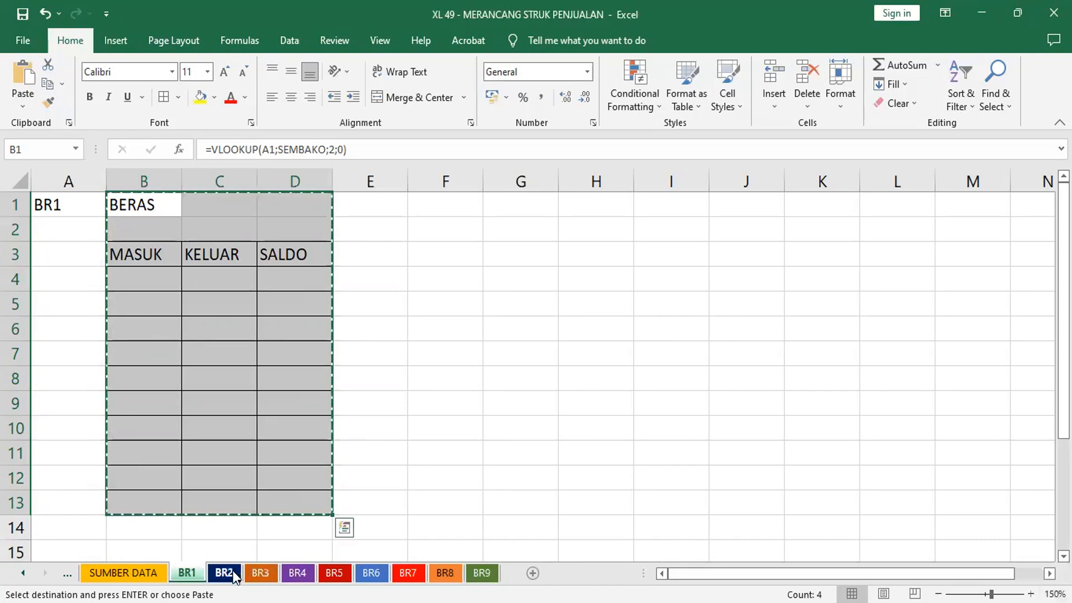
{"action": "left_click", "coordinate": [225, 573]}
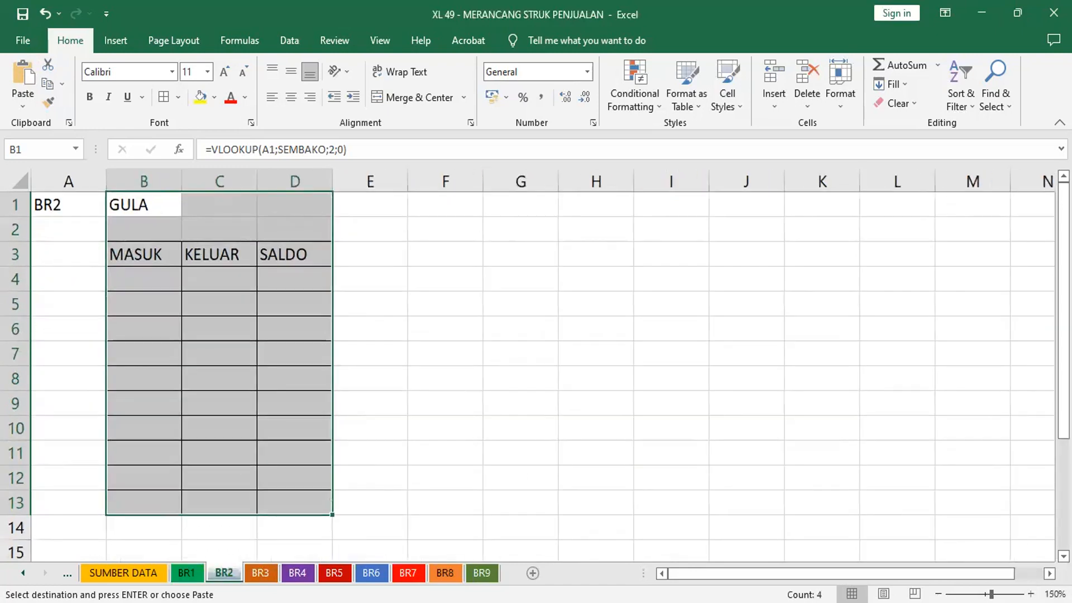
Set the zoom level of the BR3 sheet to 150%.
{"action": "left_click", "coordinate": [260, 573]}
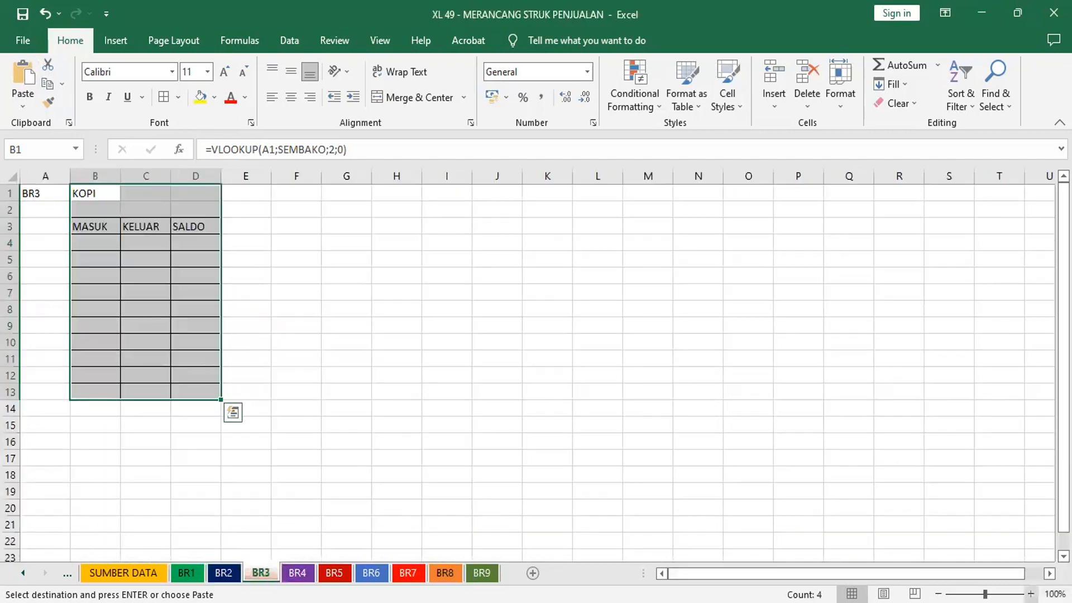
{"action": "left_click", "coordinate": [1030, 593]}
{"action": "left_click", "coordinate": [1030, 593]}
{"action": "left_click", "coordinate": [1031, 593]}
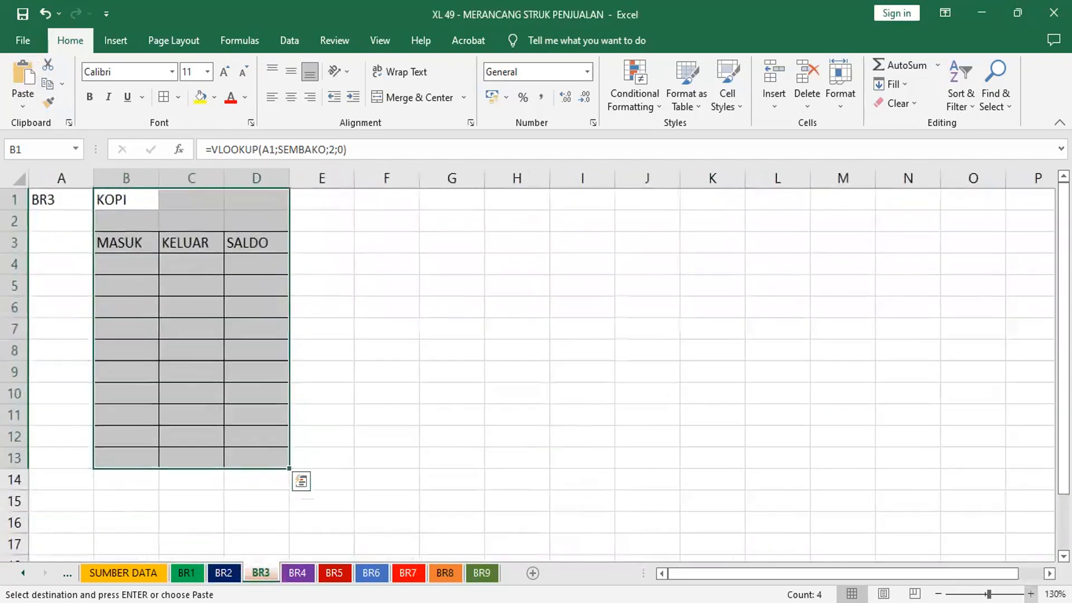
{"action": "left_click", "coordinate": [1030, 593]}
{"action": "left_click", "coordinate": [1031, 593]}
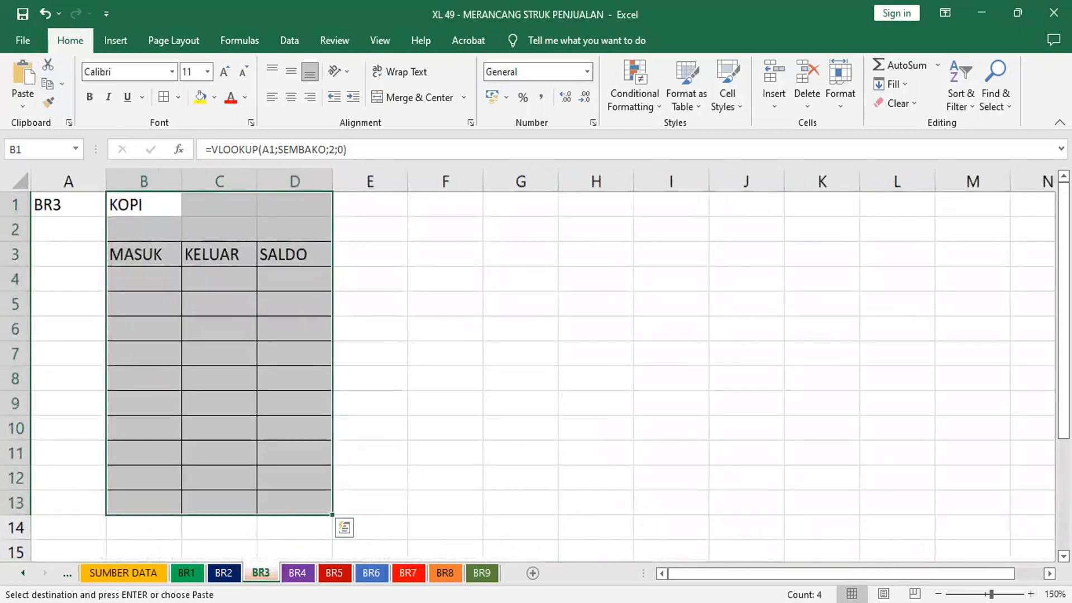
Set the zoom level of the BR4 sheet to 150%.
{"action": "key", "text": "ctrl+Page_Down"}
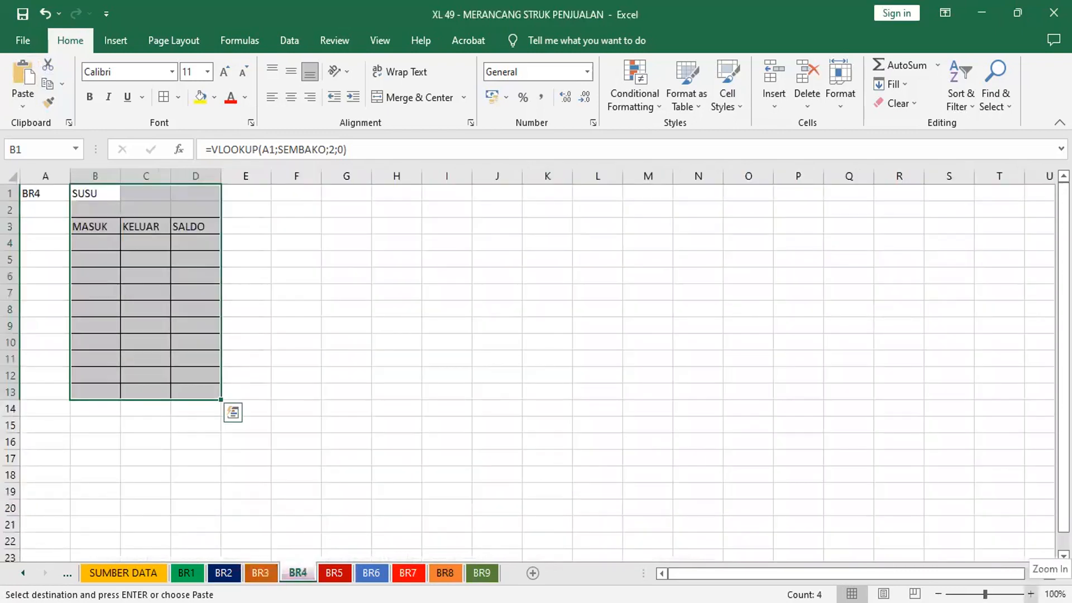
{"action": "left_click", "coordinate": [1030, 593]}
{"action": "left_click", "coordinate": [1030, 593]}
{"action": "left_click", "coordinate": [1031, 593]}
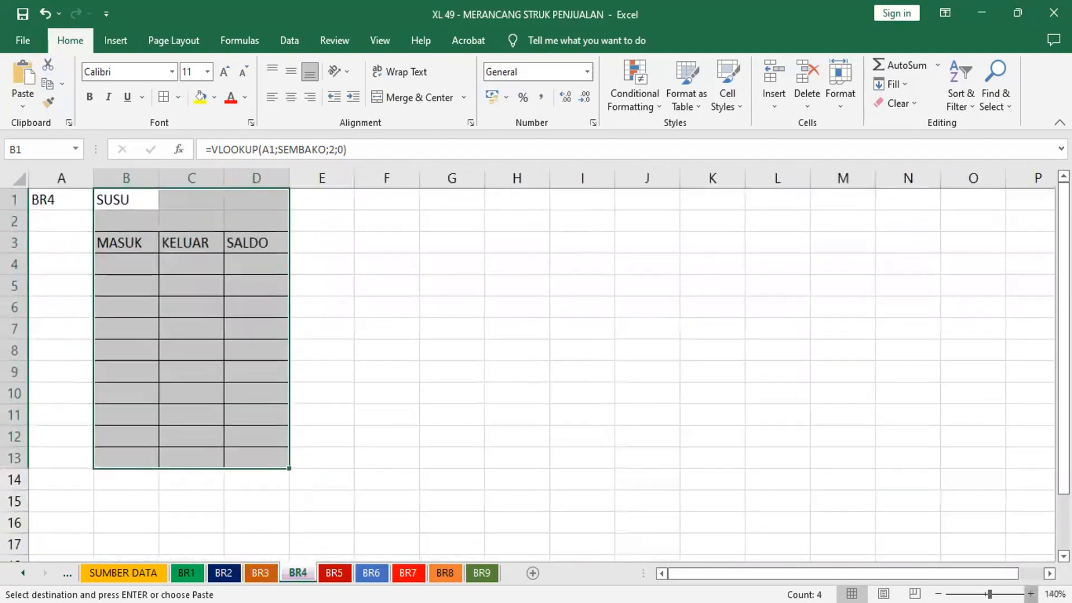
{"action": "left_click", "coordinate": [1030, 593]}
{"action": "left_click", "coordinate": [1031, 593]}
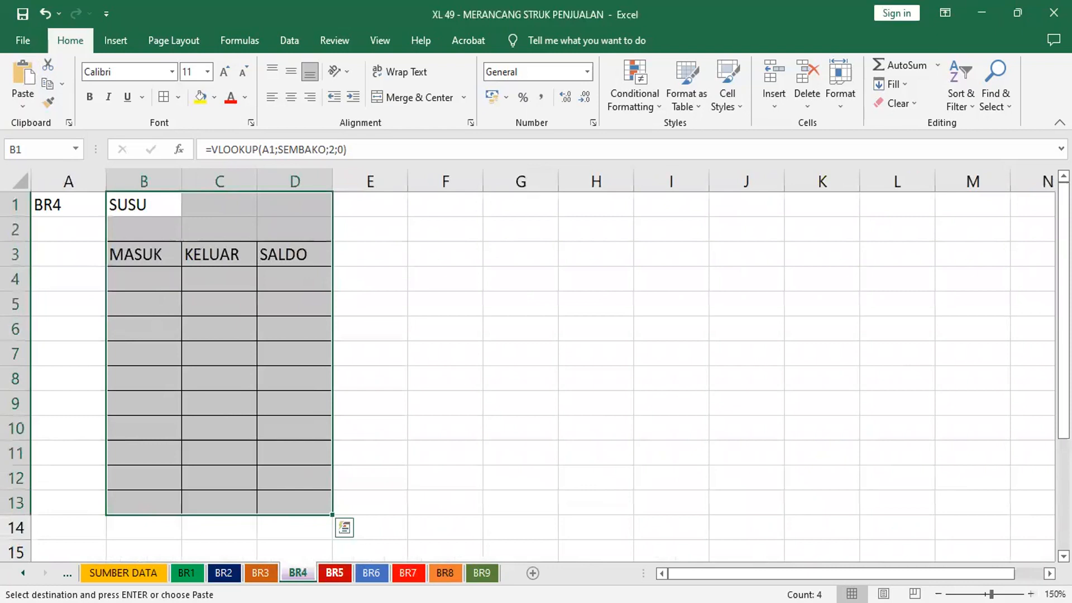
Set the zoom level of the BR5 sheet to 150%.
{"action": "key", "text": "ctrl+Page_Down"}
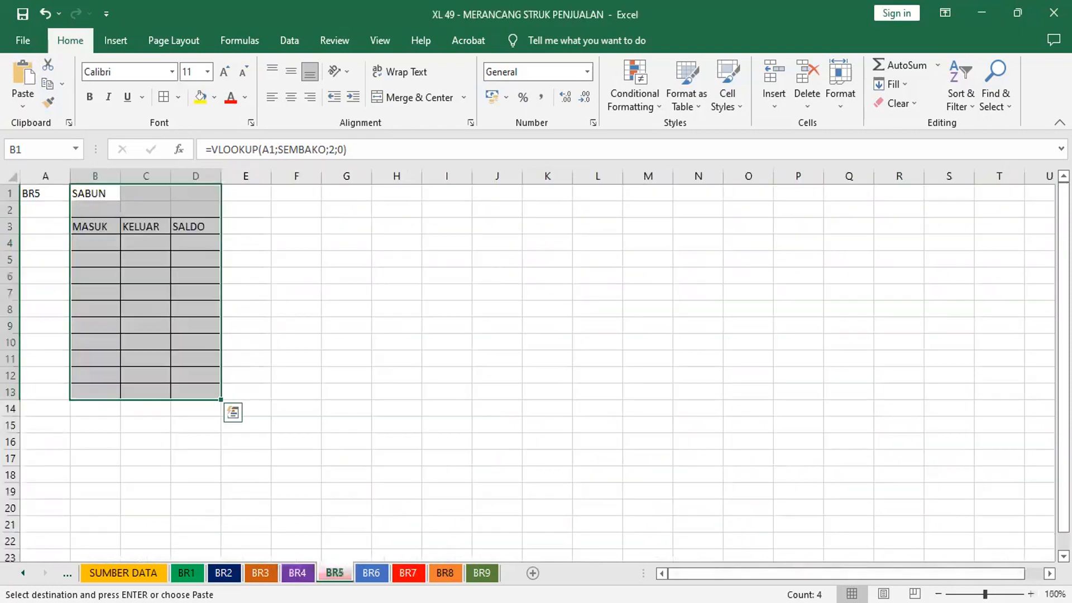
{"action": "left_click", "coordinate": [1030, 593]}
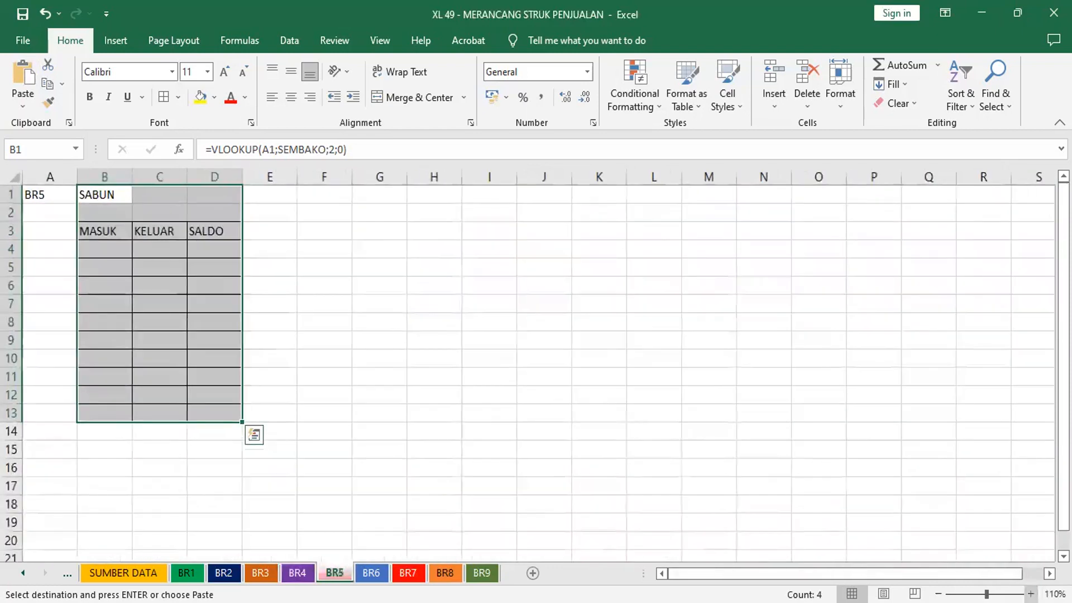
{"action": "left_click", "coordinate": [1030, 594]}
{"action": "left_click", "coordinate": [1031, 594]}
{"action": "left_click", "coordinate": [1030, 594]}
{"action": "left_click", "coordinate": [1030, 594]}
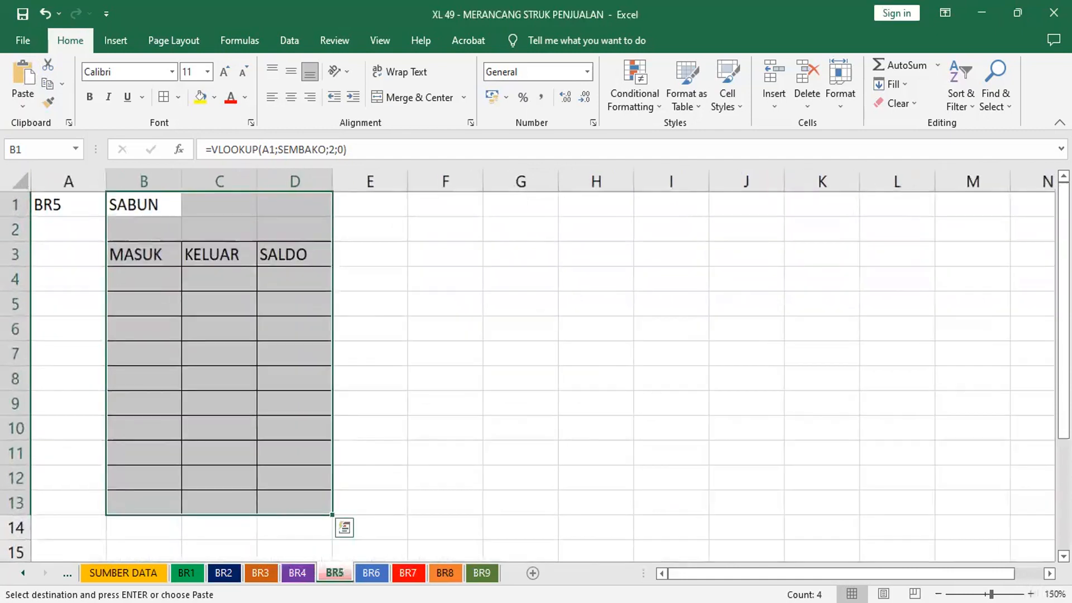
Set the zoom level of the BR6 sheet to 150%.
{"action": "key", "text": "ctrl+Page_Down"}
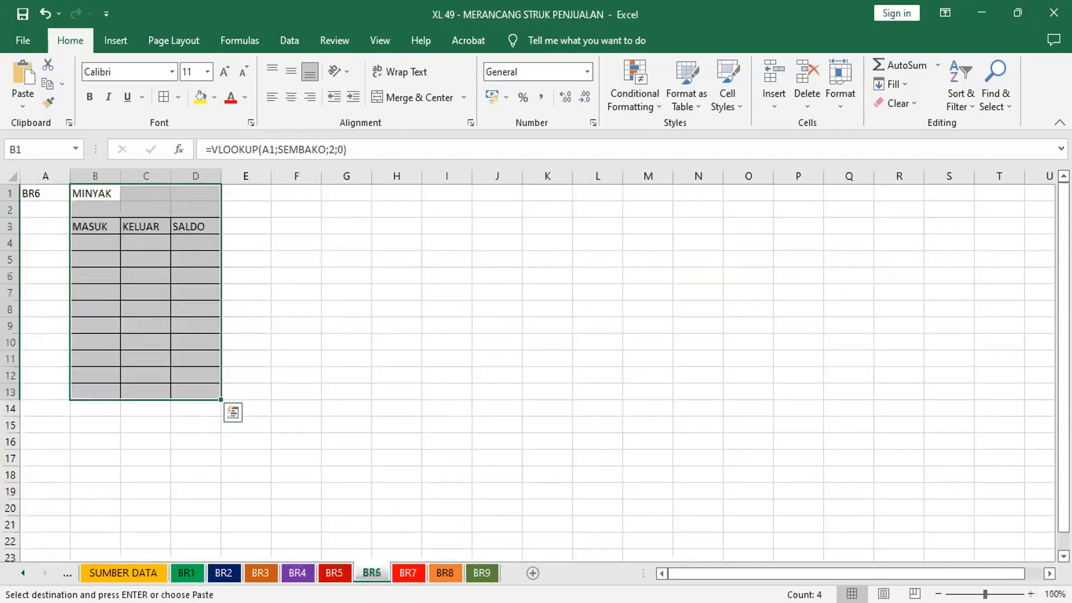
{"action": "left_click", "coordinate": [1030, 594]}
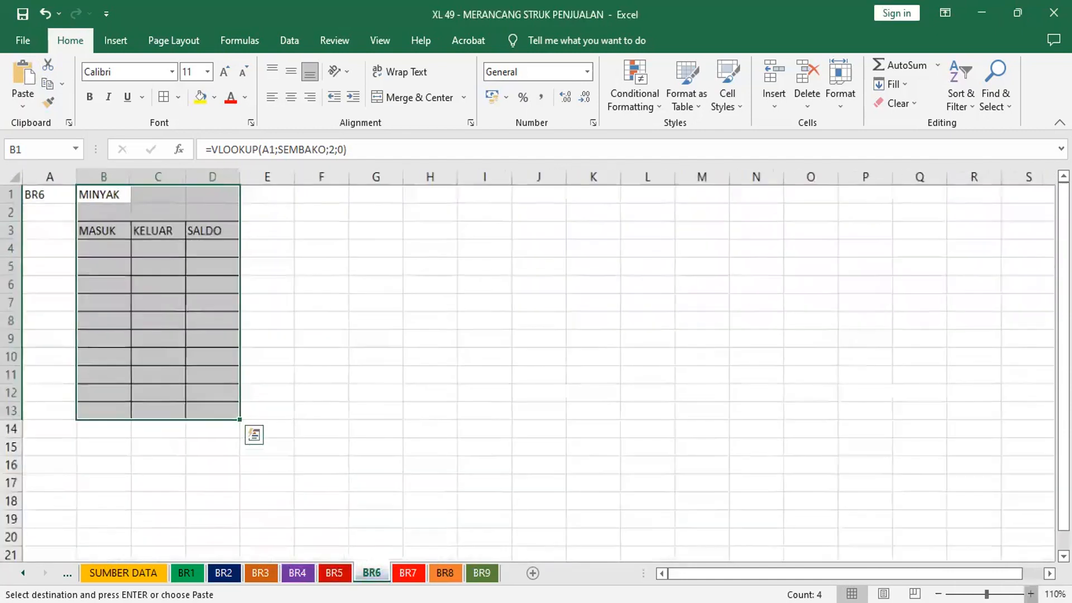
{"action": "left_click", "coordinate": [1030, 594]}
{"action": "left_click", "coordinate": [1030, 593]}
{"action": "left_click", "coordinate": [1030, 594]}
{"action": "left_click", "coordinate": [1030, 593]}
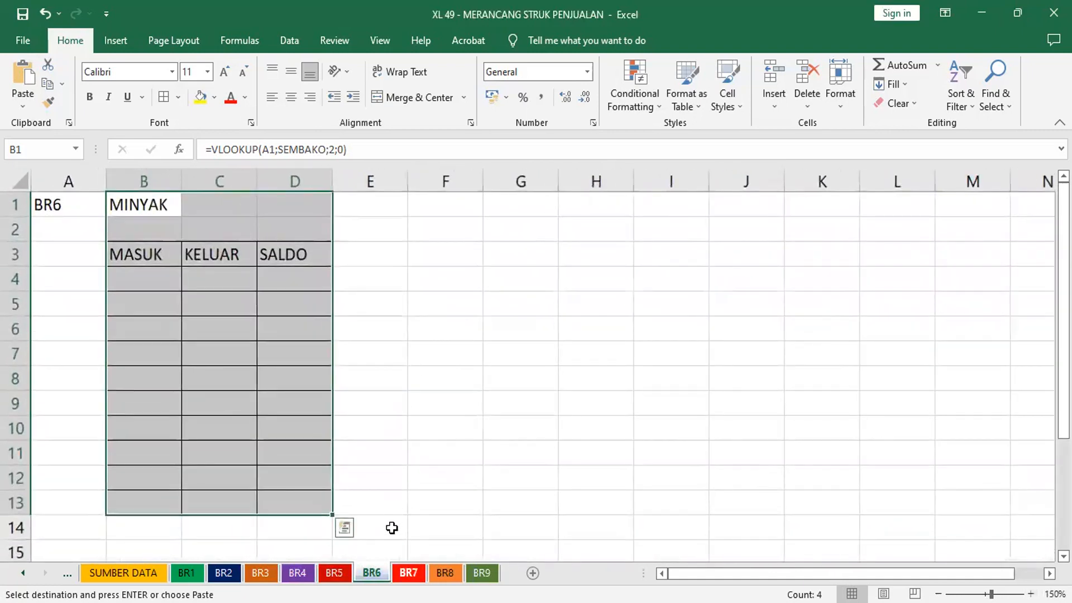
Set the zoom level of the BR7 sheet to 150%.
{"action": "key", "text": "ctrl+Page_Down"}
{"action": "left_click", "coordinate": [1031, 594]}
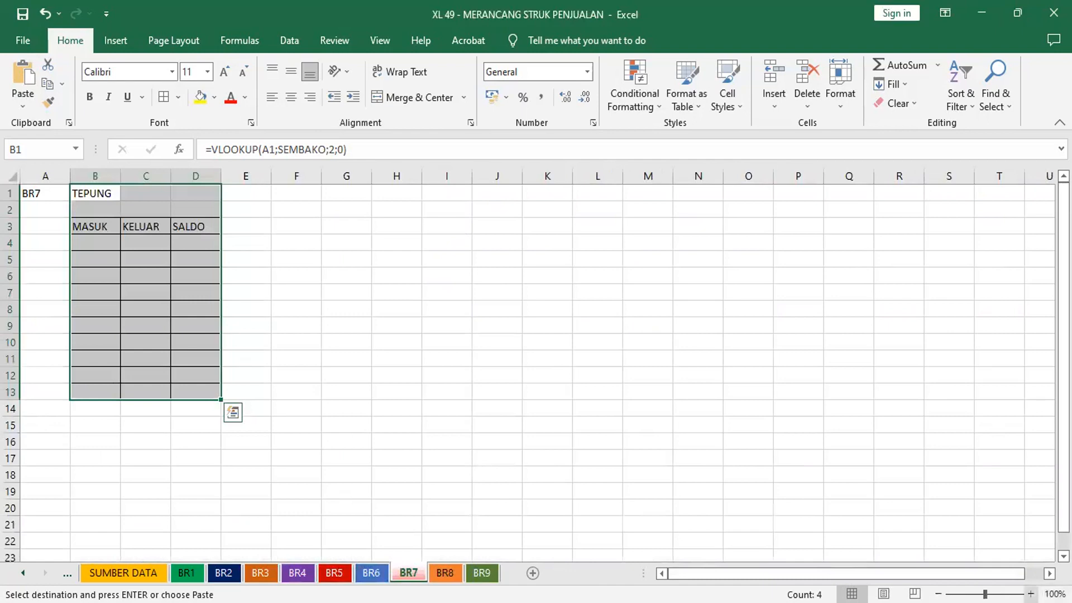
{"action": "left_click", "coordinate": [1030, 594]}
{"action": "left_click", "coordinate": [1030, 594]}
{"action": "left_click", "coordinate": [1030, 594]}
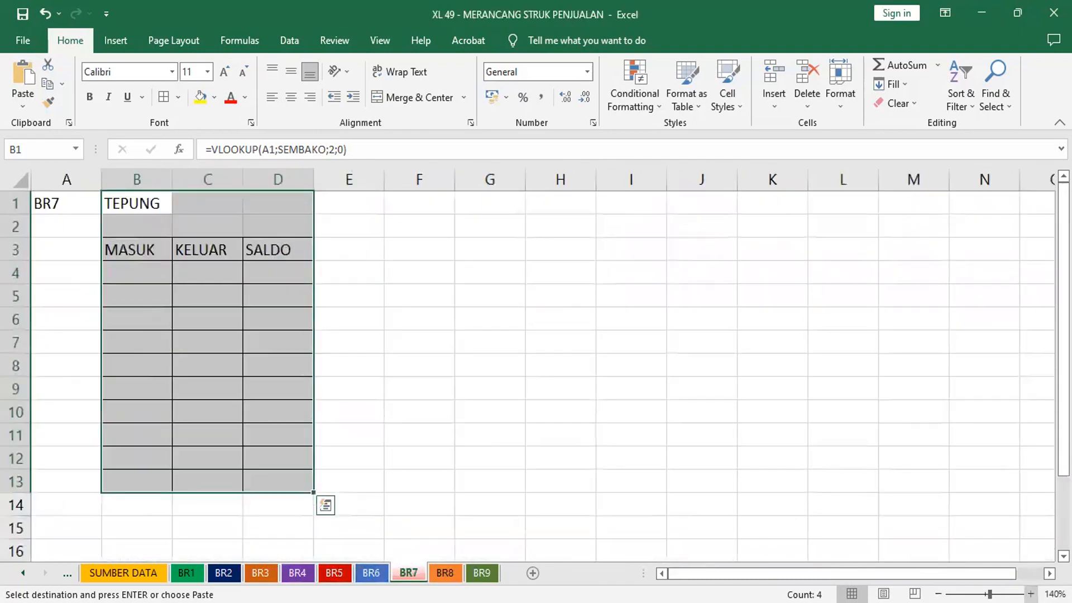
{"action": "left_click", "coordinate": [1031, 594]}
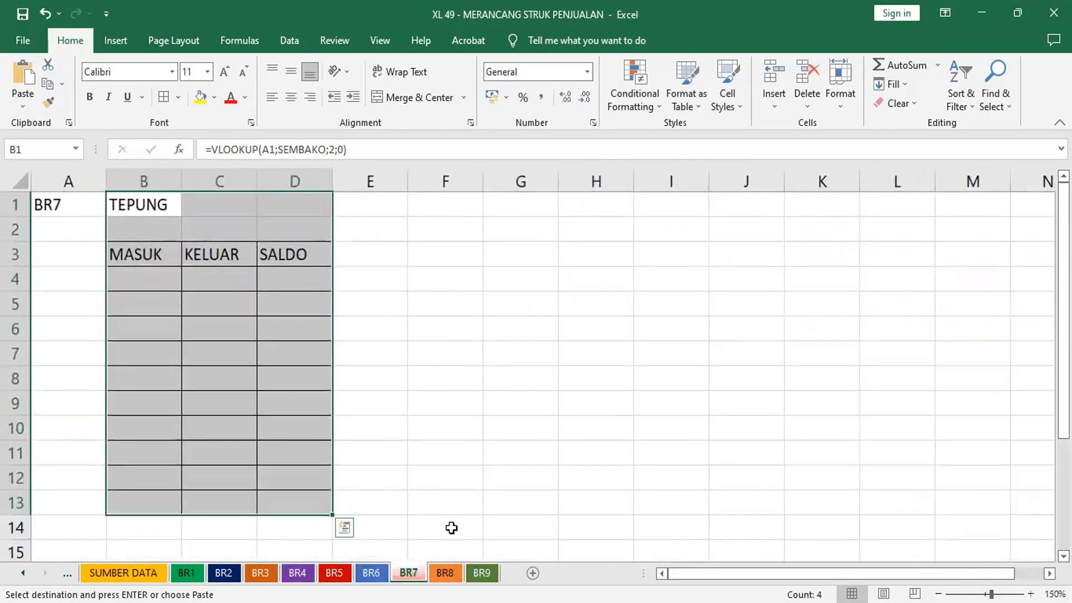
Set the zoom level of the BR8 sheet to 150%.
{"action": "key", "text": "ctrl+Page_Down"}
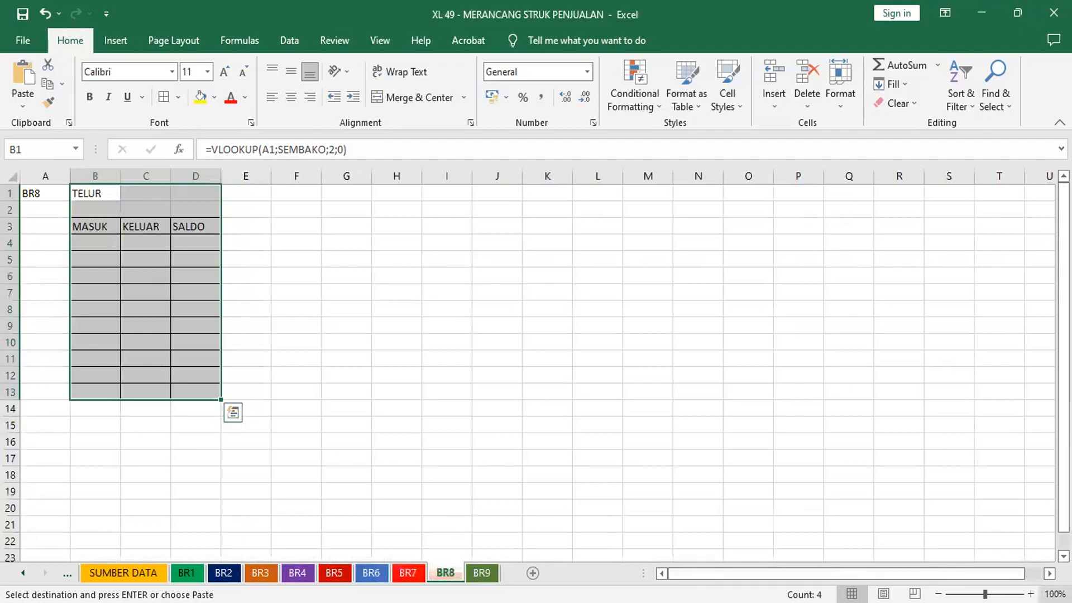
{"action": "left_click", "coordinate": [1030, 594]}
{"action": "left_click", "coordinate": [1030, 594]}
{"action": "left_click", "coordinate": [1030, 595]}
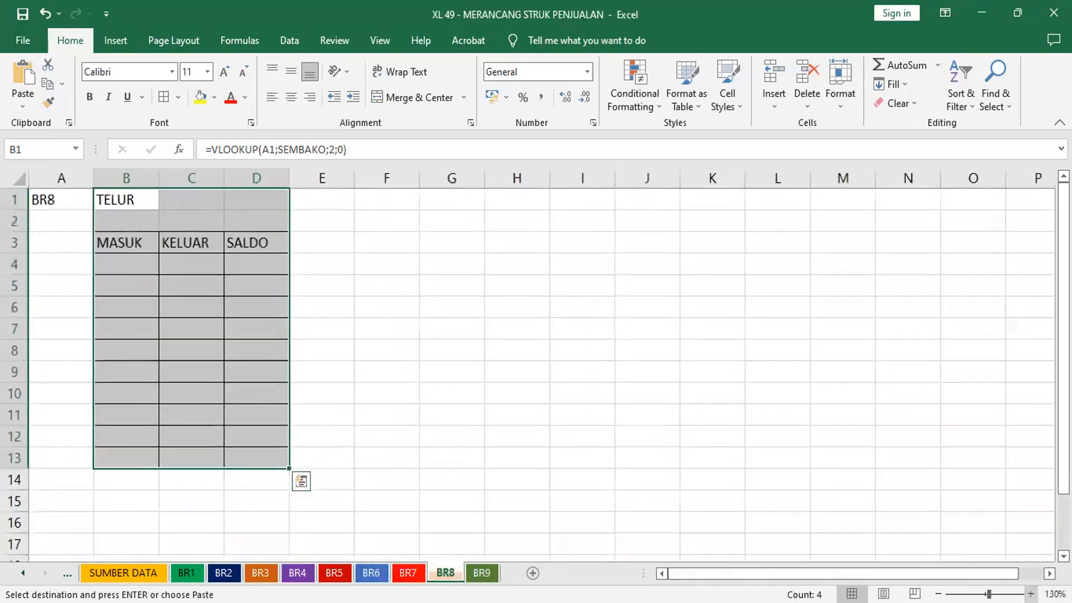
{"action": "left_click", "coordinate": [1031, 594]}
{"action": "left_click", "coordinate": [1030, 595]}
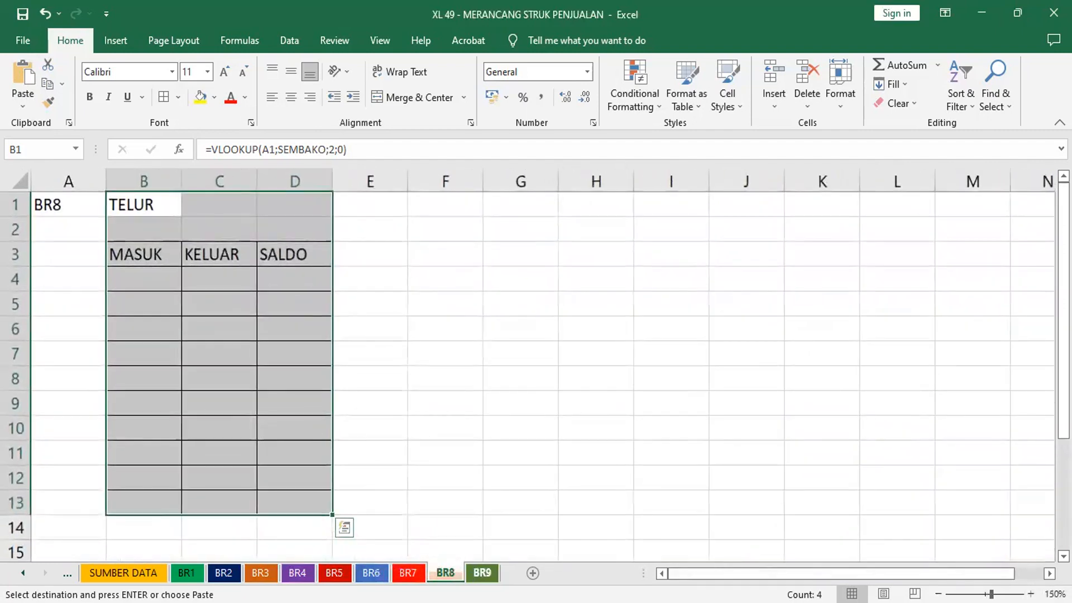
Set the zoom level of the BR9 sheet to 150% and deselect its table.
{"action": "key", "text": "ctrl+Page_Down"}
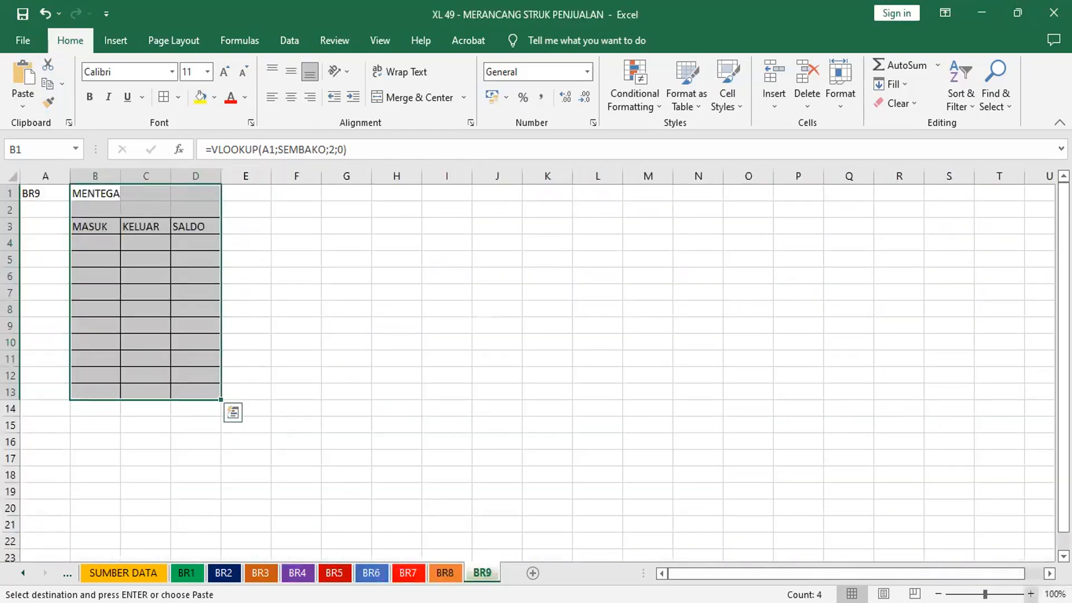
{"action": "left_click", "coordinate": [1031, 594]}
{"action": "left_click", "coordinate": [1030, 594]}
{"action": "left_click", "coordinate": [1030, 594]}
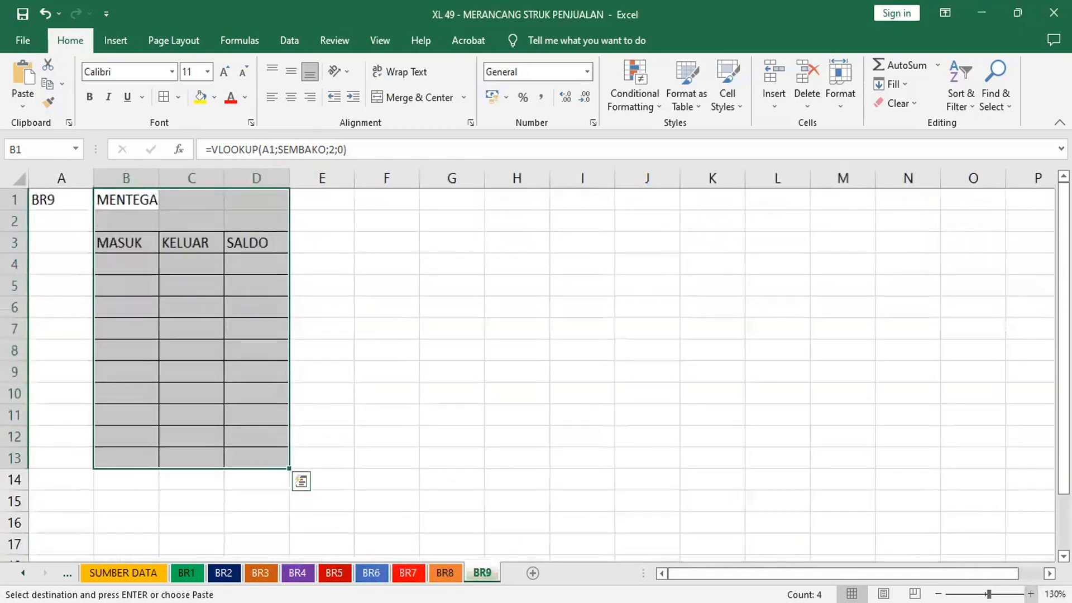
{"action": "left_click", "coordinate": [1030, 594]}
{"action": "left_click", "coordinate": [1031, 595]}
{"action": "left_click", "coordinate": [651, 409]}
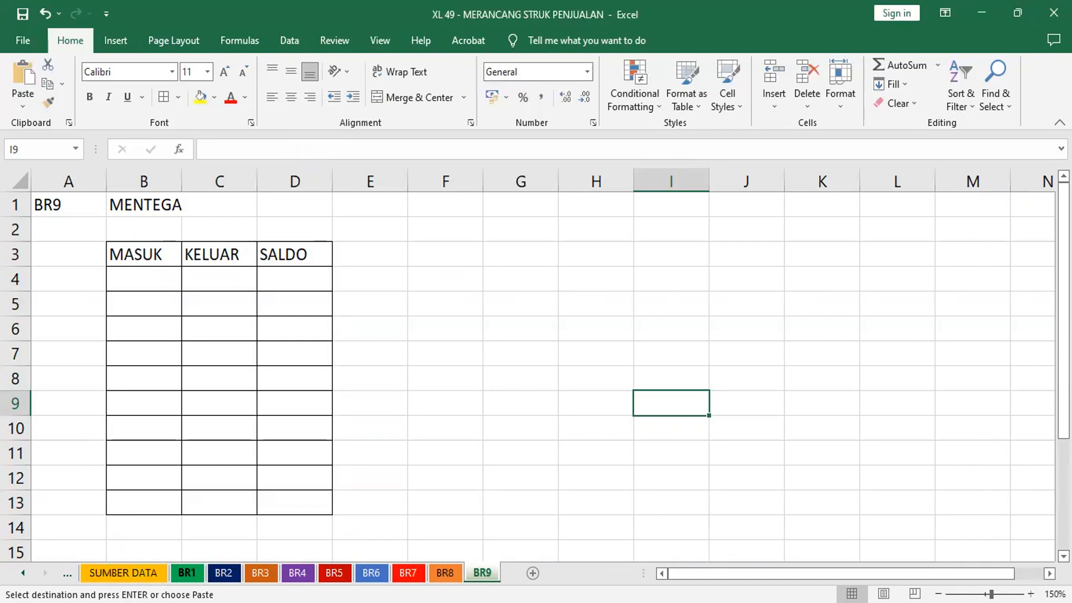
Enter the stock quantity 100 in cell C1 of the BR1 sheet, beside the item name BERAS.
{"action": "left_click", "coordinate": [187, 573]}
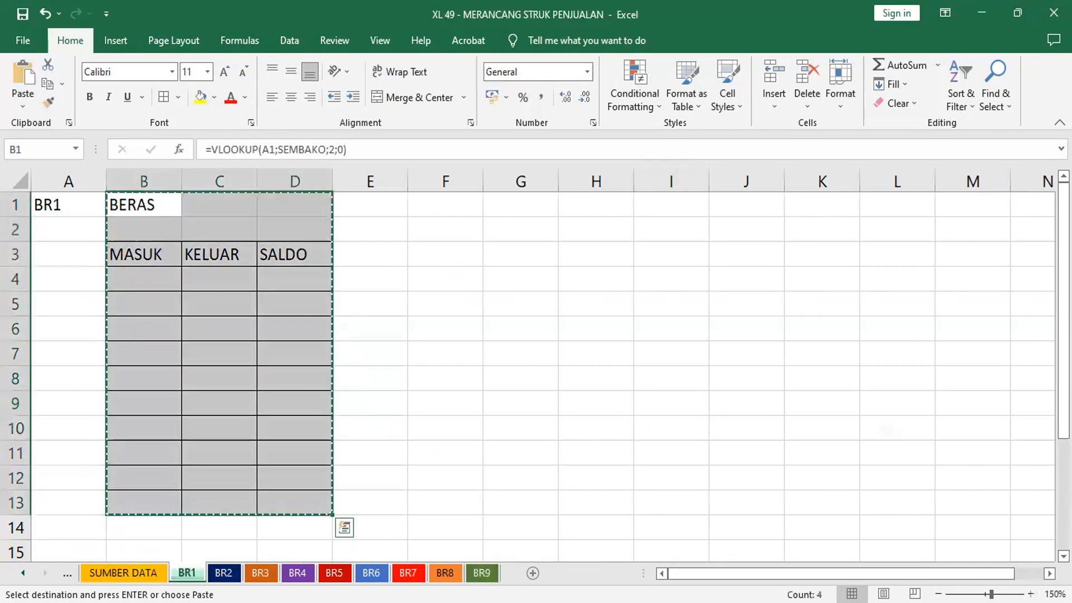
{"action": "left_click", "coordinate": [232, 204]}
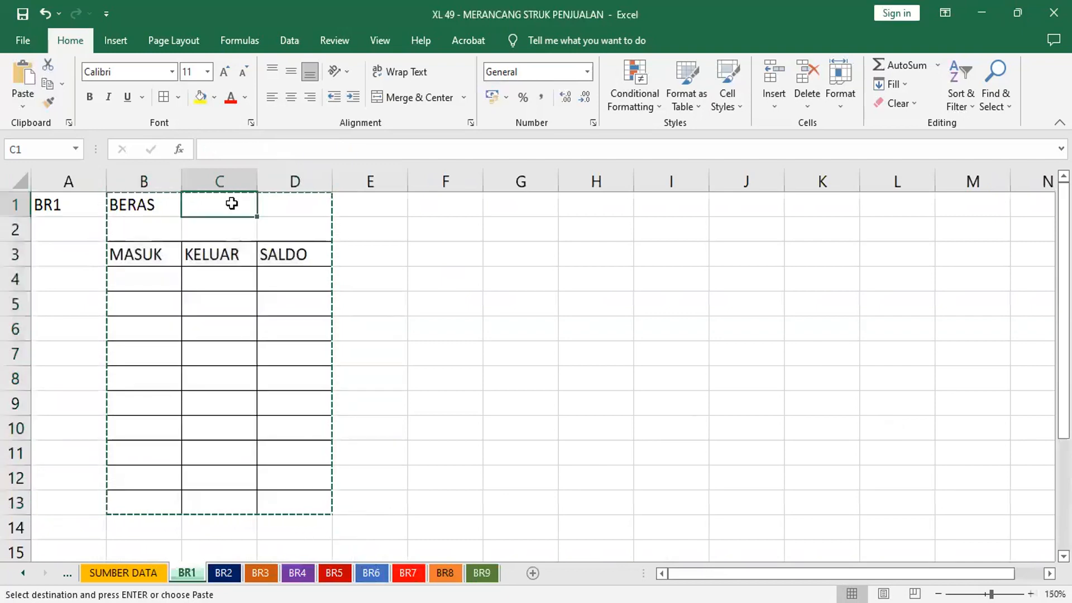
{"action": "key", "text": "Escape"}
{"action": "type", "text": "1"}
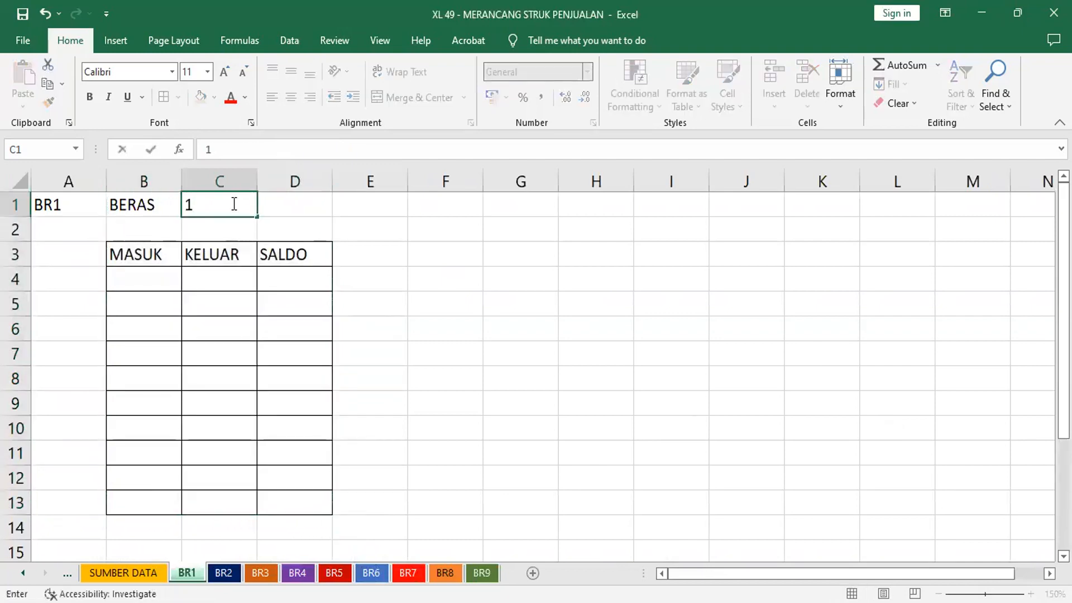
{"action": "type", "text": "00"}
{"action": "key", "text": "Return"}
Copy the quantity 100 from C1 of the BR1 sheet into cell C1 of the BR2 sheet.
{"action": "left_click", "coordinate": [232, 204]}
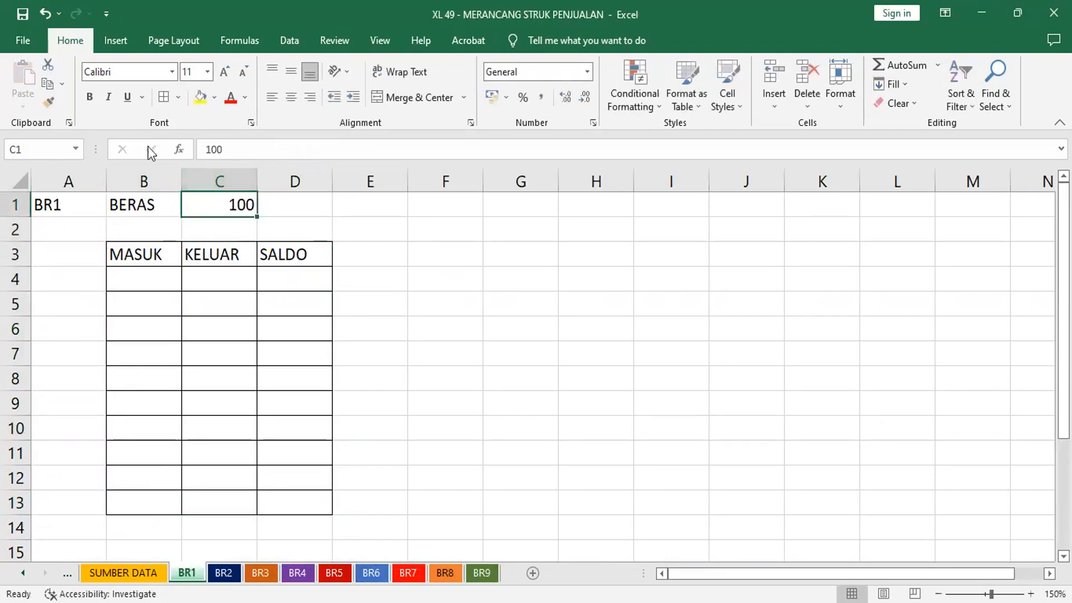
{"action": "left_click", "coordinate": [47, 83]}
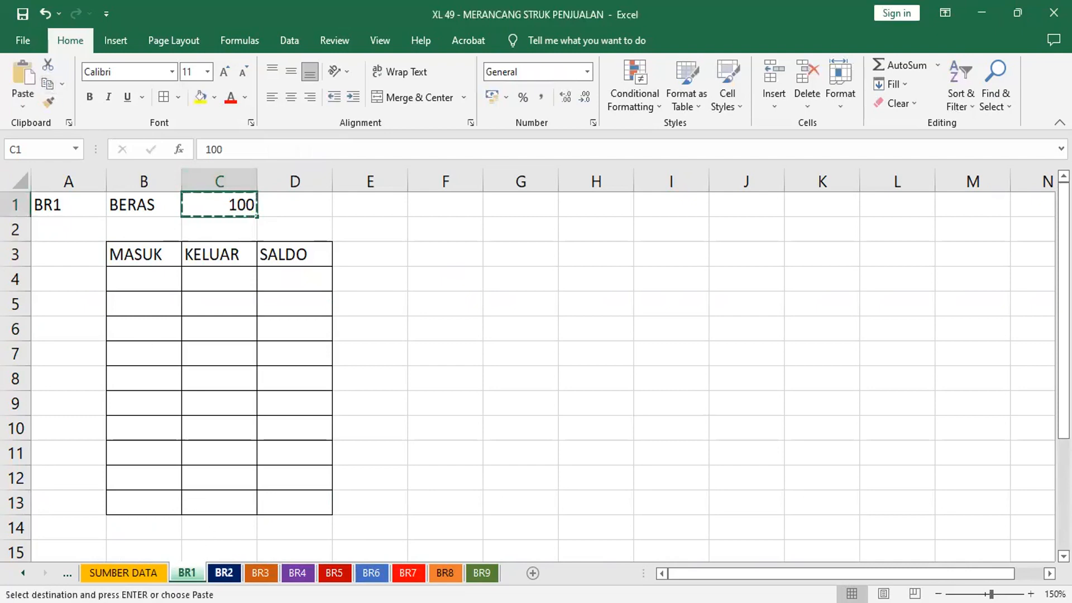
{"action": "left_click", "coordinate": [224, 572]}
{"action": "left_click", "coordinate": [217, 208]}
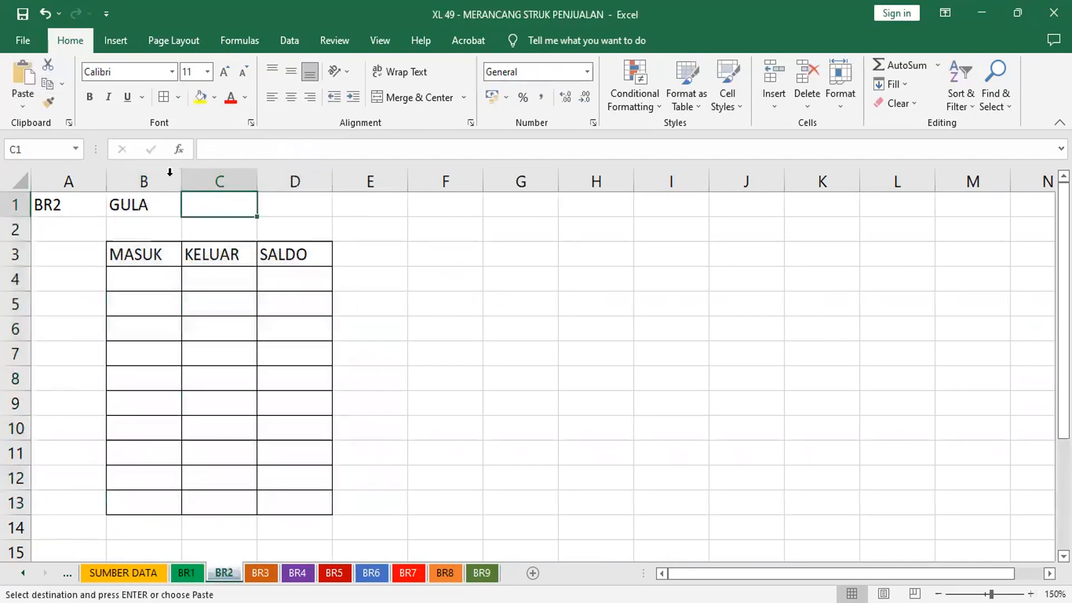
{"action": "left_click", "coordinate": [27, 75]}
Paste the copied quantity 100 into cell C1 of the BR3 and BR4 sheets.
{"action": "left_click", "coordinate": [260, 572]}
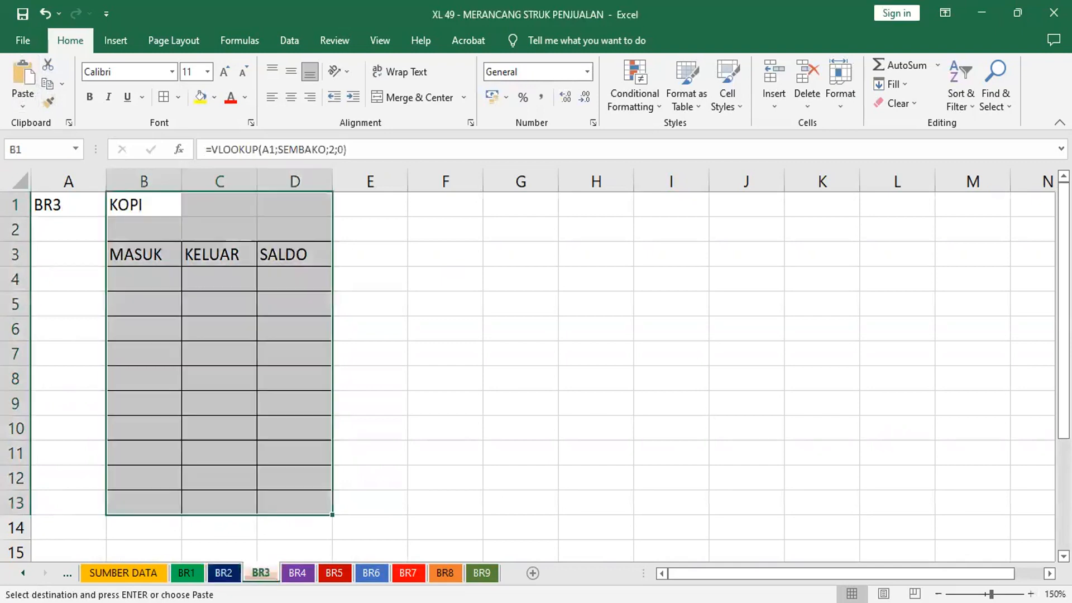
{"action": "left_click", "coordinate": [207, 204]}
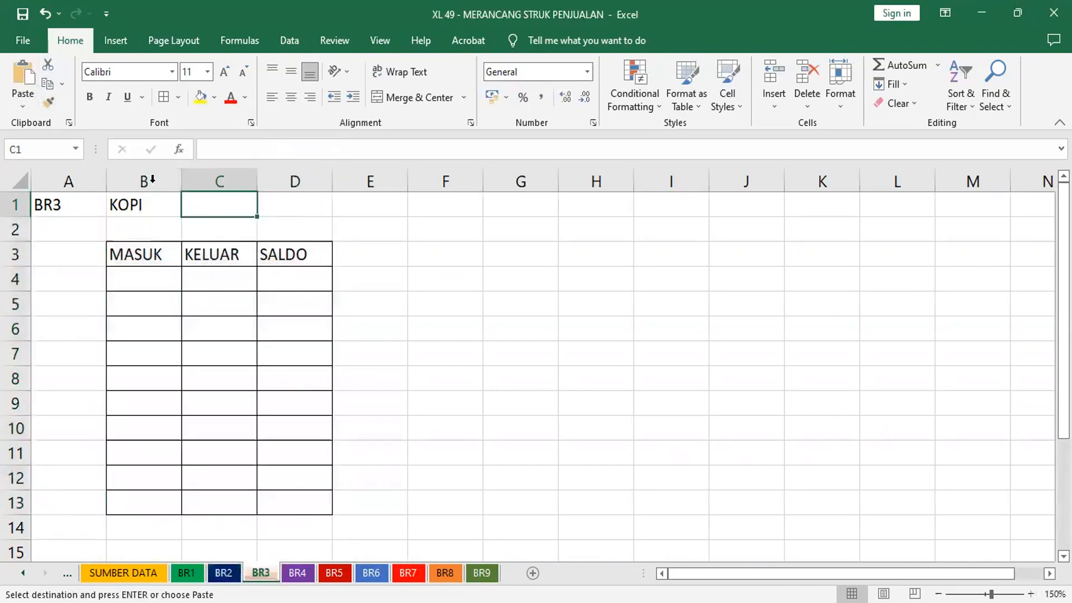
{"action": "left_click", "coordinate": [25, 84]}
{"action": "left_click", "coordinate": [297, 573]}
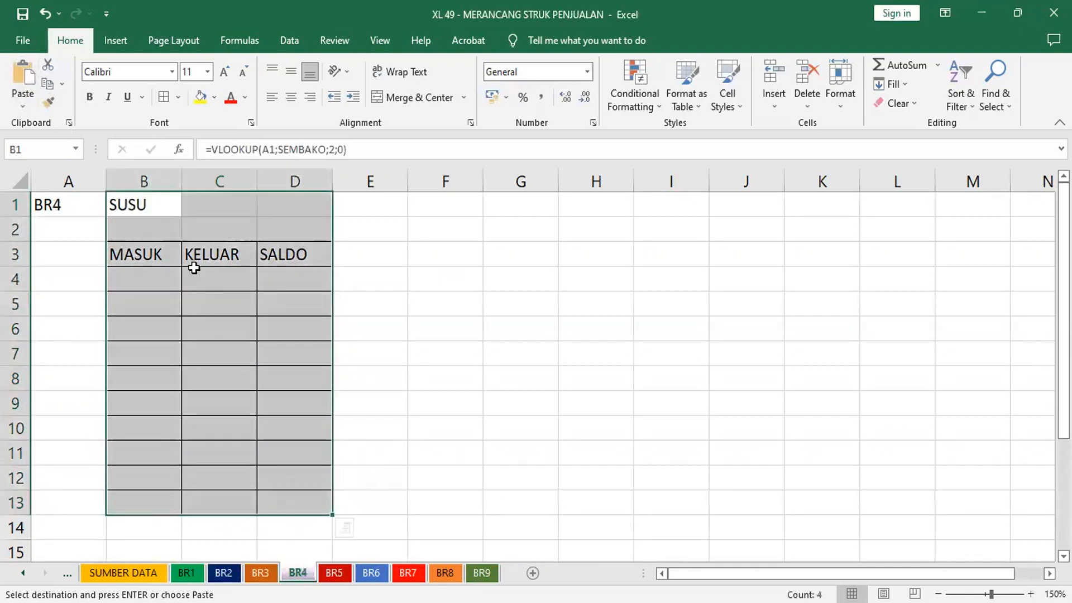
{"action": "left_click", "coordinate": [211, 202]}
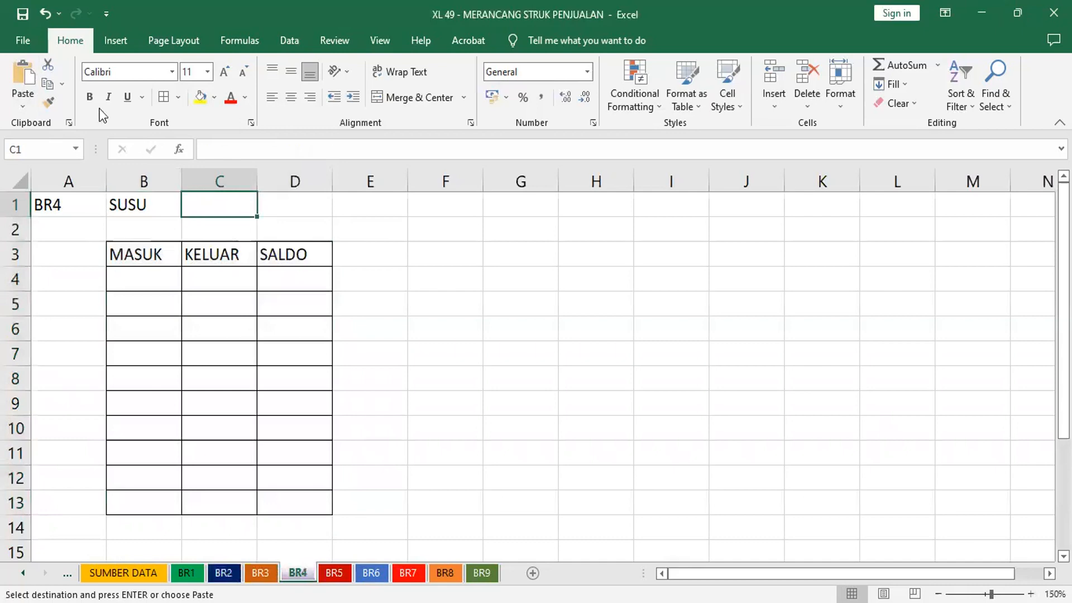
{"action": "left_click", "coordinate": [22, 75]}
Paste the copied quantity 100 into cell C1 of the BR5 and BR6 sheets.
{"action": "key", "text": "ctrl+Page_Down"}
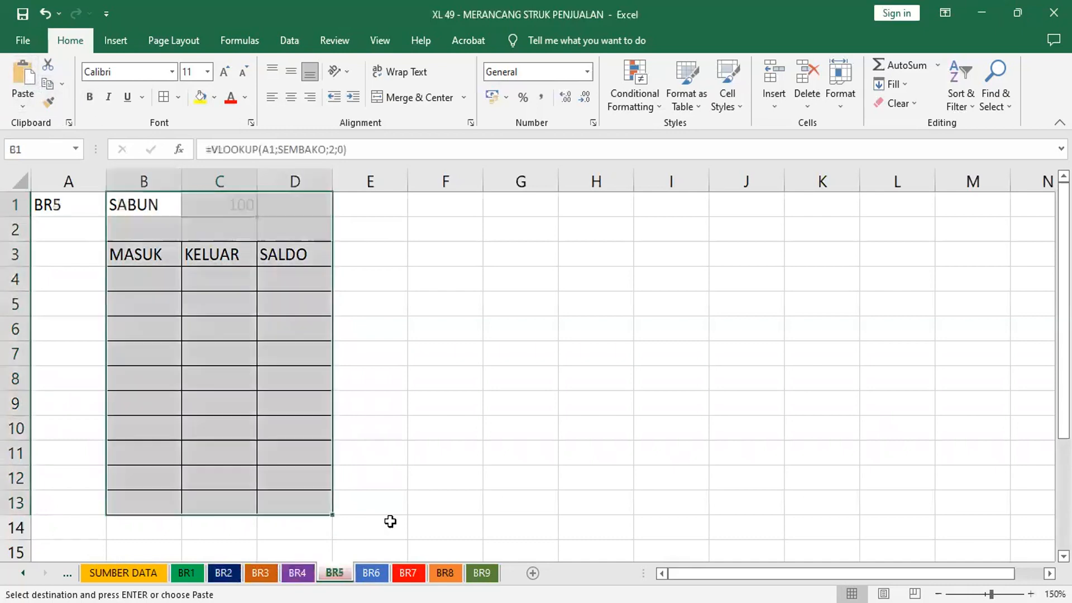
{"action": "left_click", "coordinate": [211, 206]}
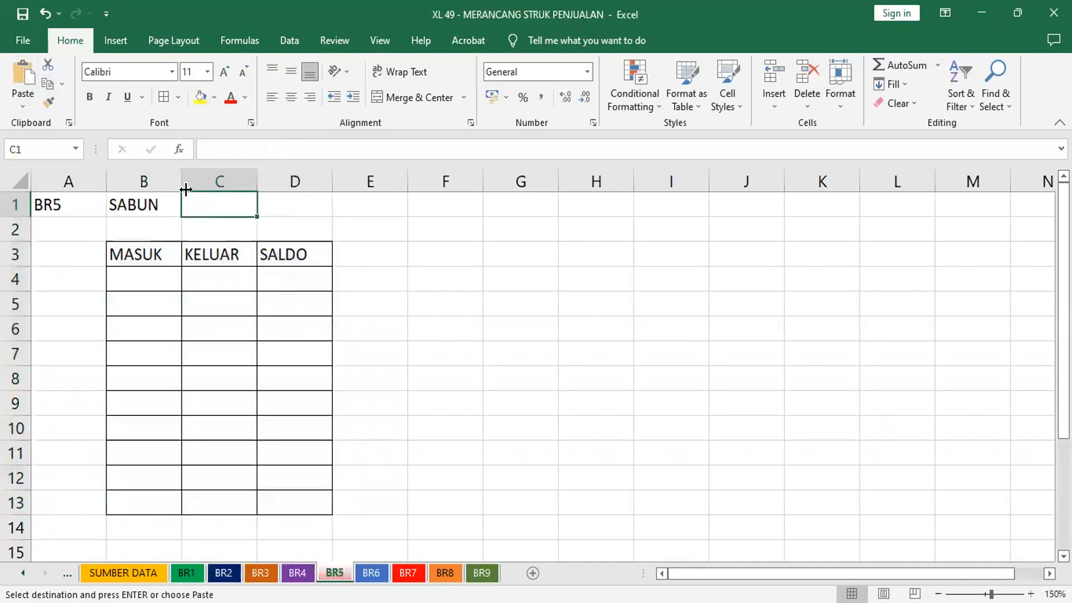
{"action": "left_click", "coordinate": [21, 72]}
{"action": "key", "text": "ctrl+Page_Down"}
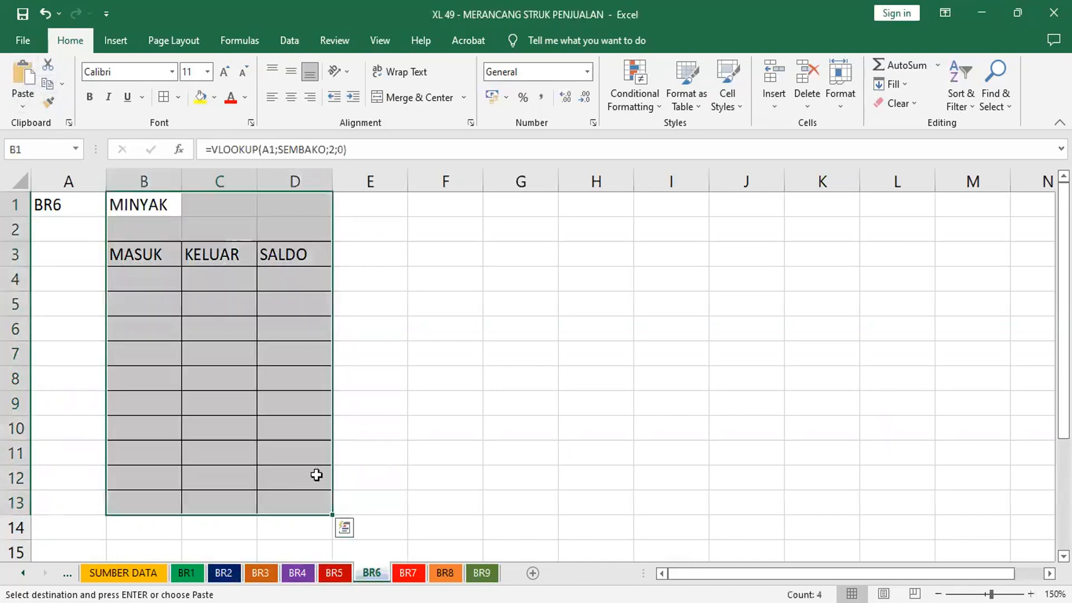
{"action": "left_click", "coordinate": [220, 206]}
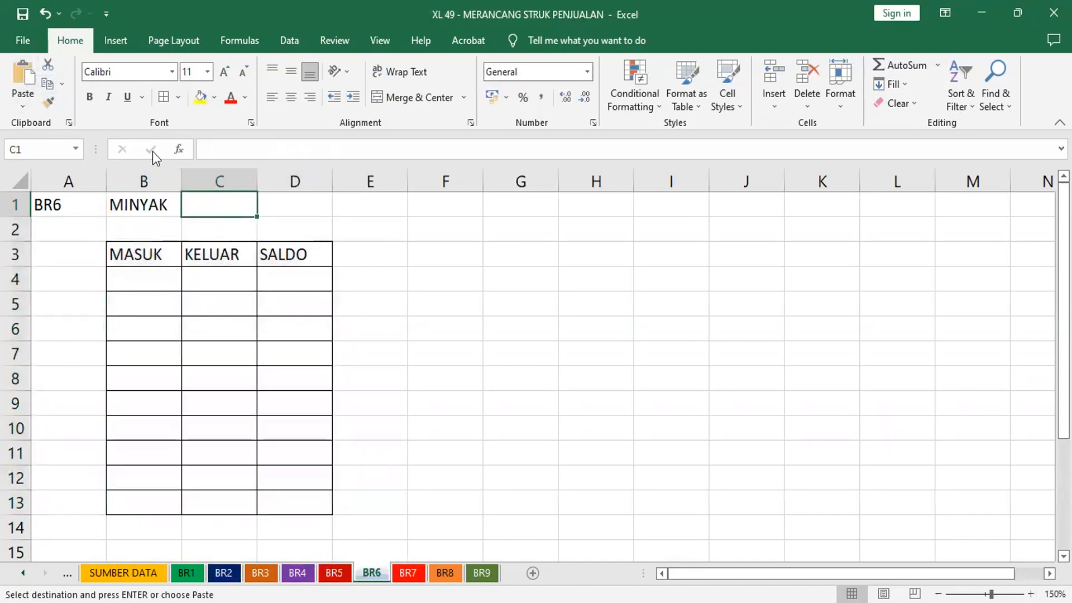
{"action": "left_click", "coordinate": [22, 75]}
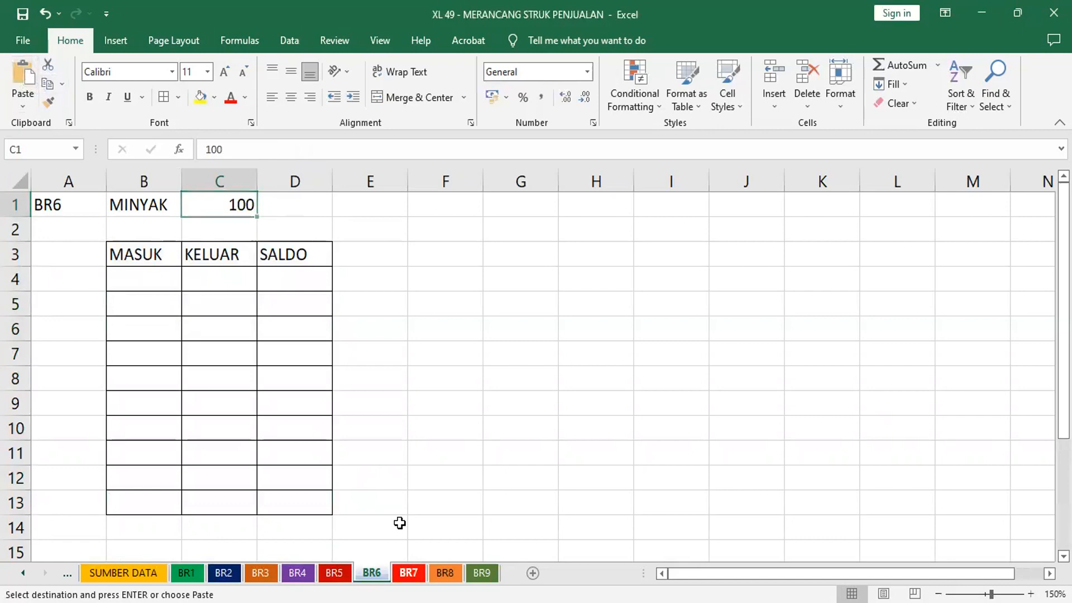
Paste the copied quantity 100 into cell C1 of the BR7 and BR8 sheets.
{"action": "key", "text": "ctrl+Page_Down"}
{"action": "left_click", "coordinate": [211, 205]}
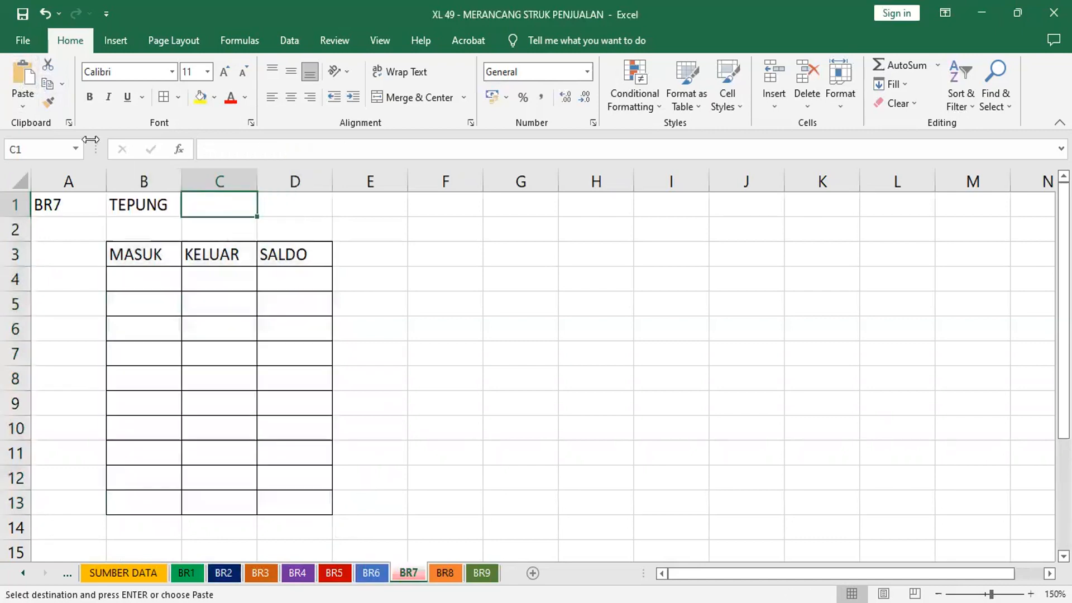
{"action": "left_click", "coordinate": [25, 72]}
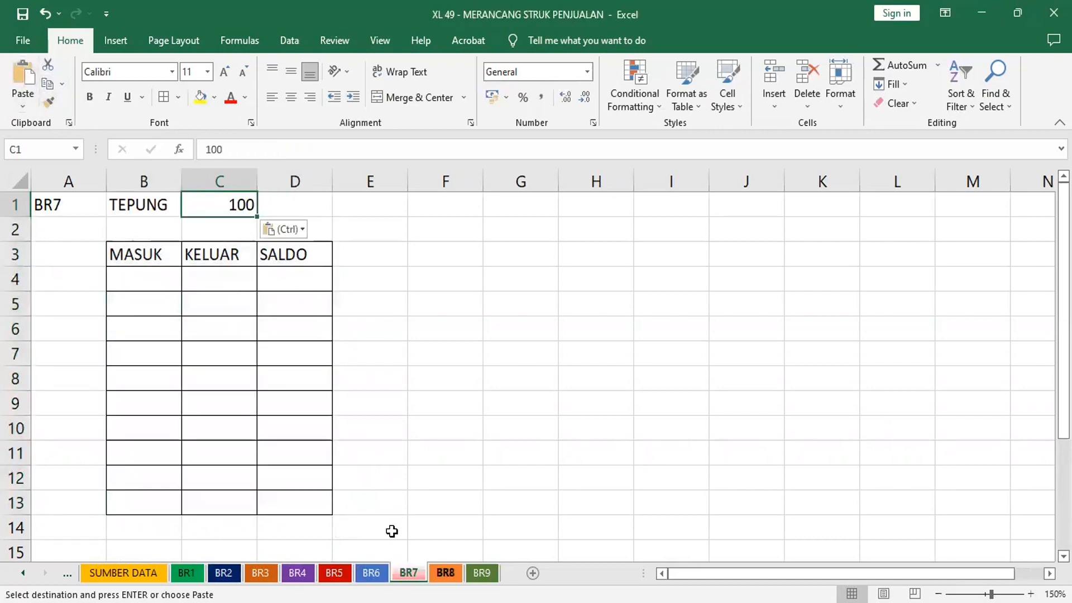
{"action": "key", "text": "ctrl+Page_Down"}
{"action": "left_click", "coordinate": [215, 207]}
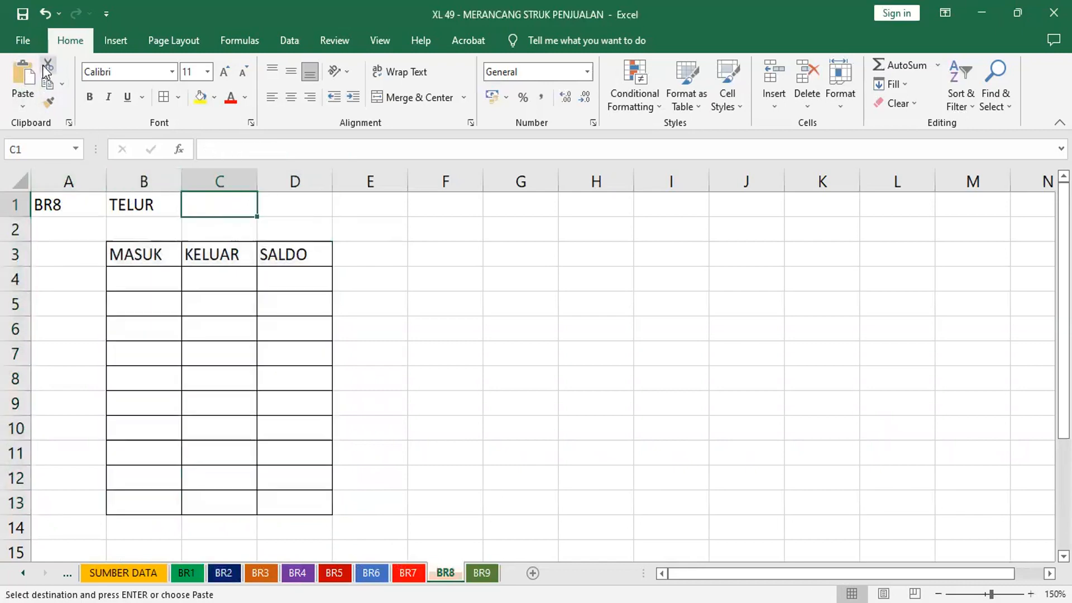
{"action": "left_click", "coordinate": [22, 70]}
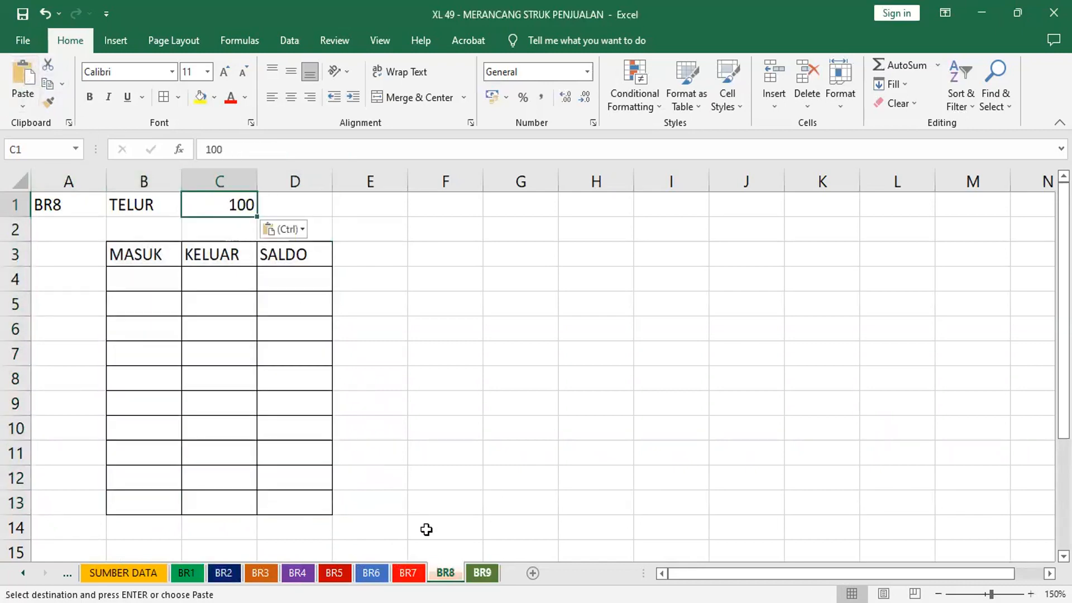
Paste the copied quantity 100 into cell C1 of the BR9 sheet.
{"action": "key", "text": "ctrl+Page_Down"}
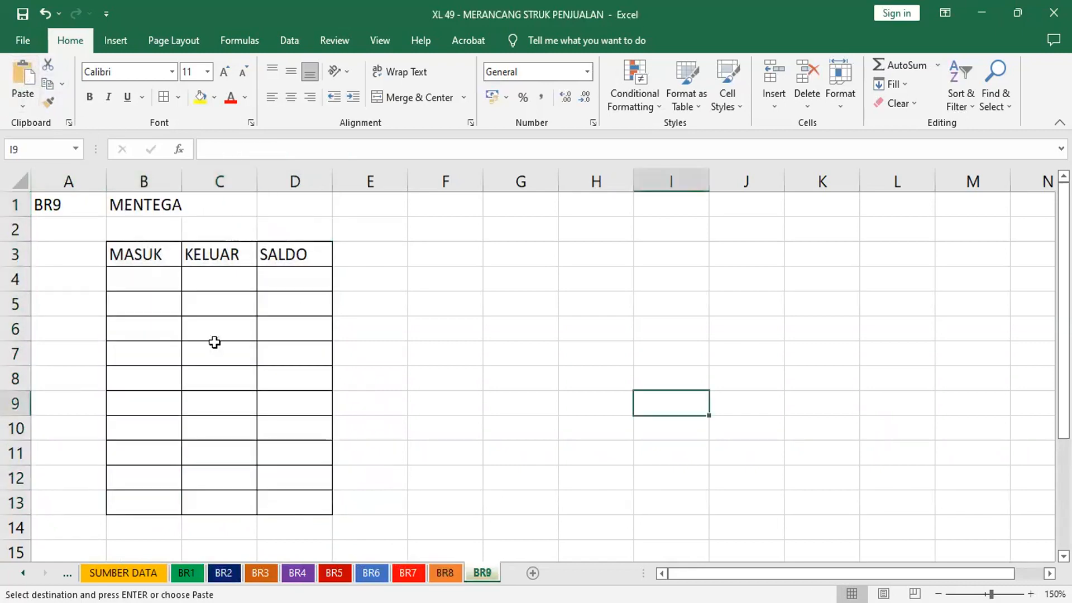
{"action": "left_click", "coordinate": [221, 200]}
{"action": "left_click", "coordinate": [22, 70]}
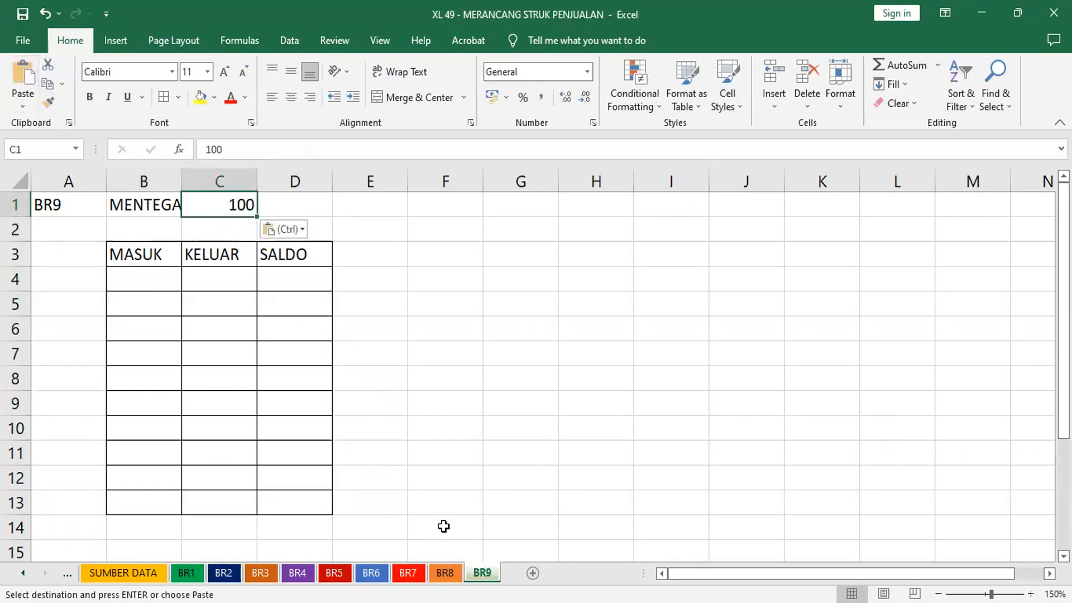
Check the quantity in C1 on each sheet from BR9 back to BR1, and the MASUK and KELUAR columns on BR1.
{"action": "key", "text": "ctrl+Page_Up"}
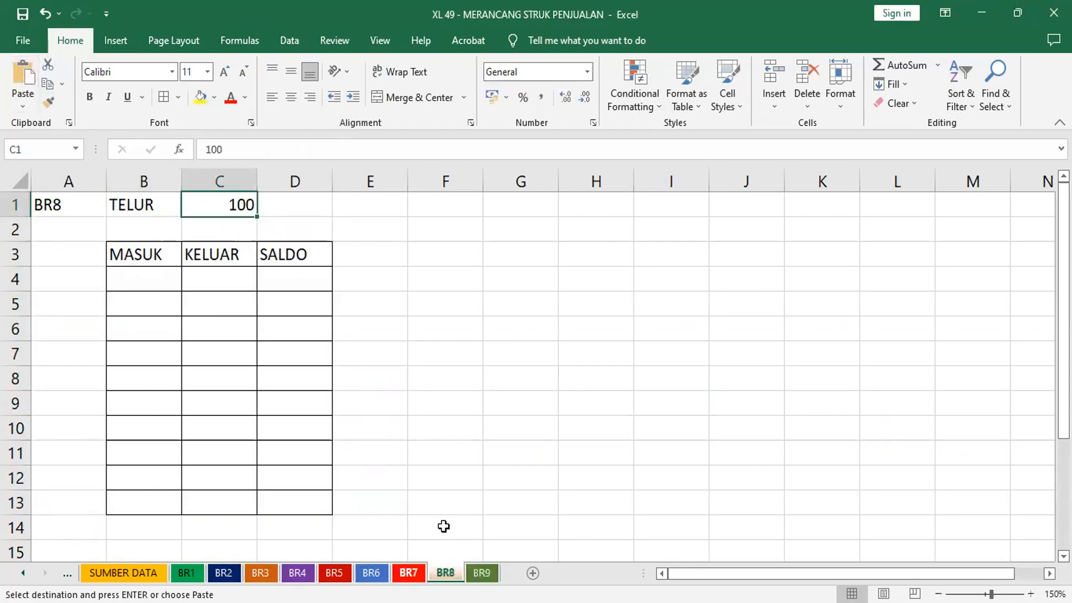
{"action": "key", "text": "ctrl+Page_Up"}
{"action": "key", "text": "ctrl+Page_Up"}
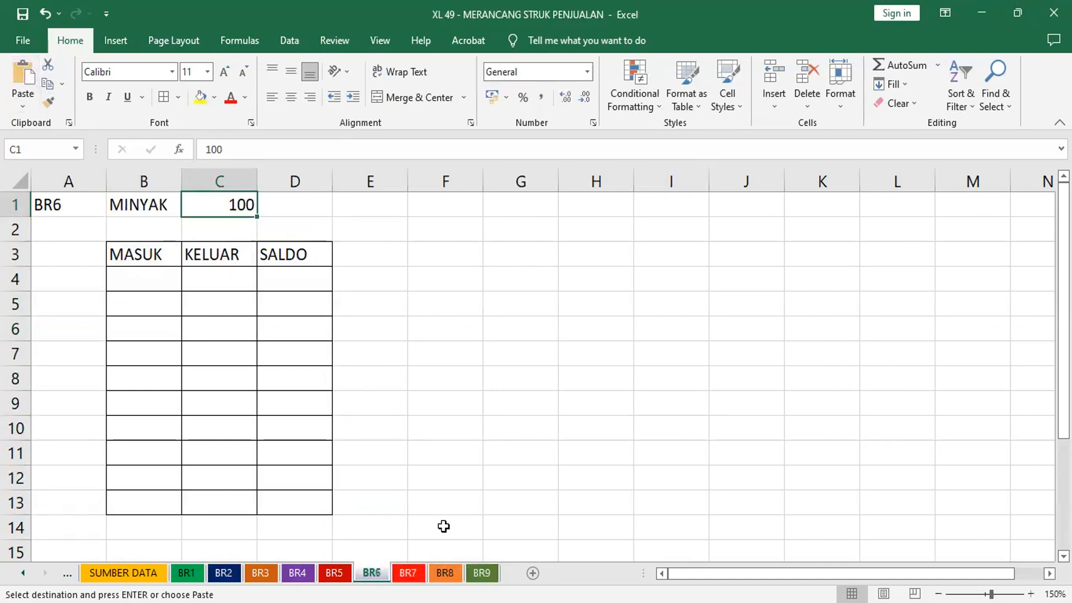
{"action": "key", "text": "ctrl+Page_Up"}
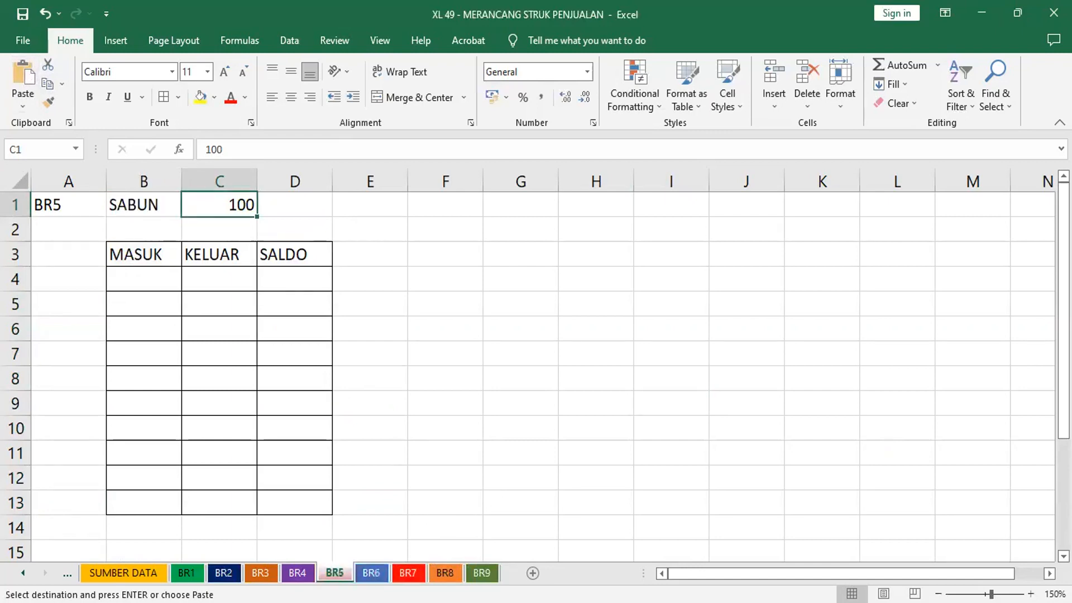
{"action": "key", "text": "ctrl+Page_Up"}
{"action": "key", "text": "ctrl+Page_Up"}
{"action": "key", "text": "ctrl+Page_Up"}
{"action": "key", "text": "ctrl+Page_Up"}
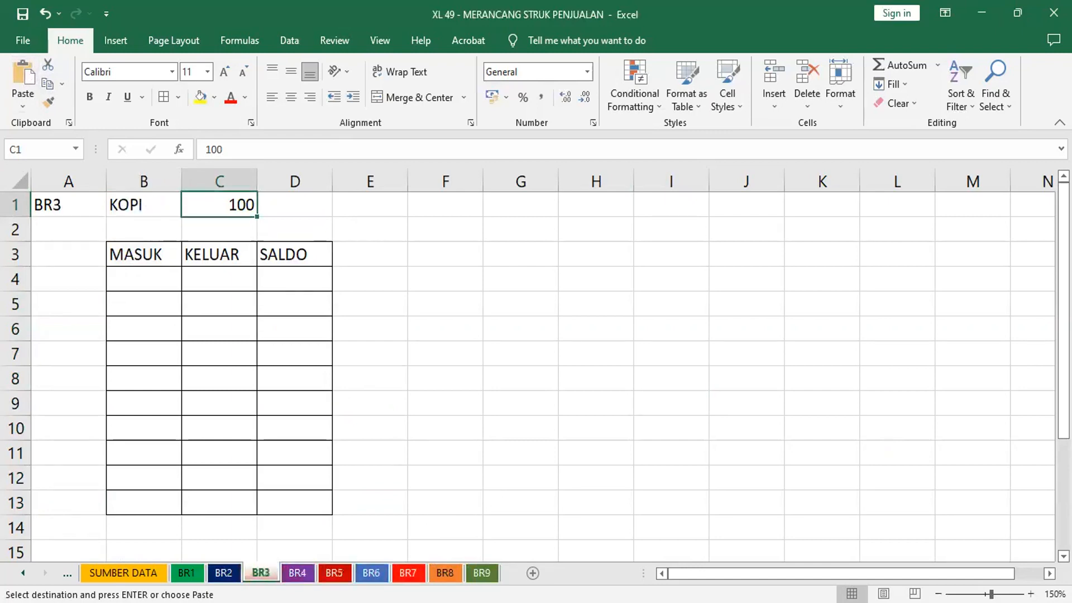
{"action": "left_click", "coordinate": [203, 572]}
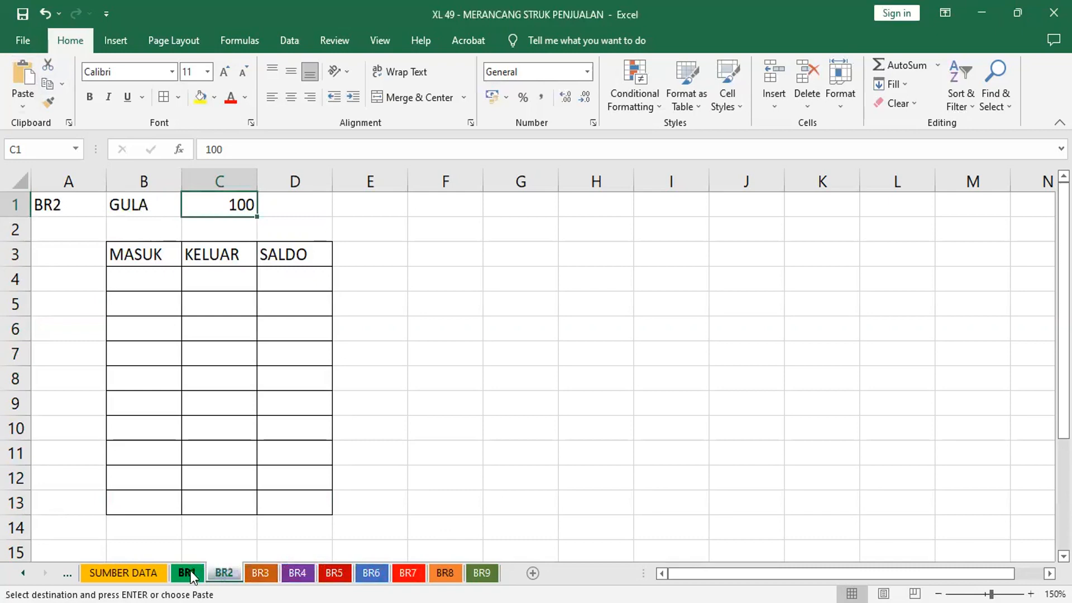
{"action": "left_click", "coordinate": [147, 287]}
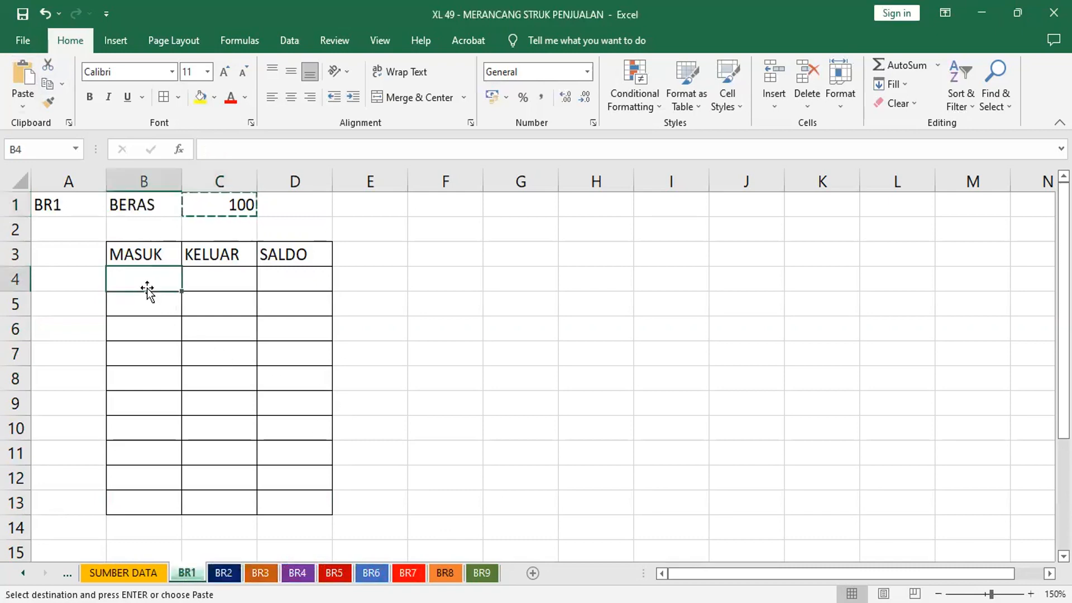
{"action": "left_click", "coordinate": [233, 277]}
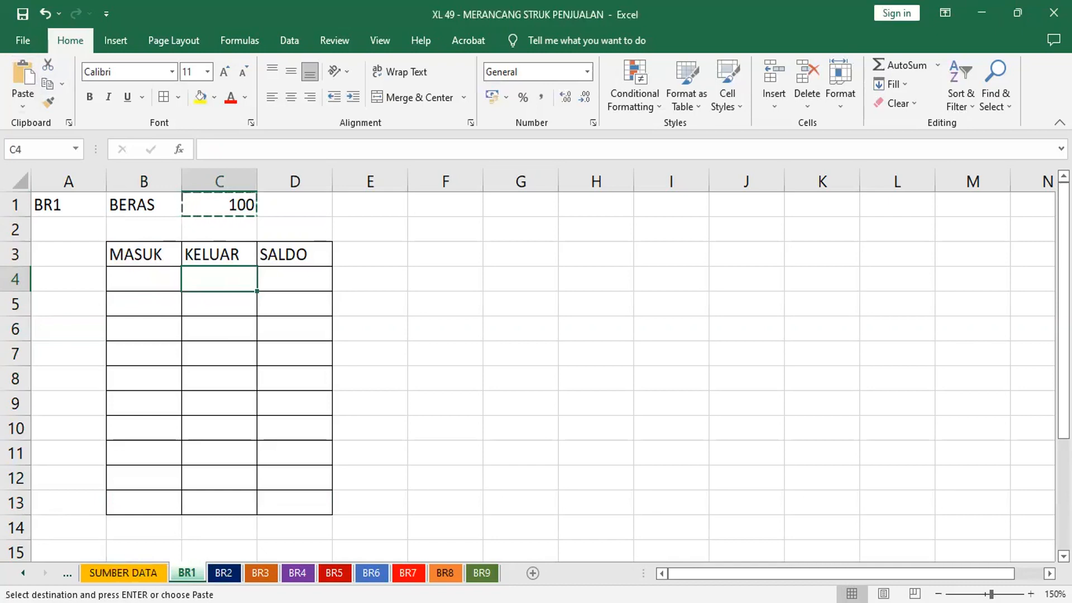
{"action": "left_click", "coordinate": [23, 572]}
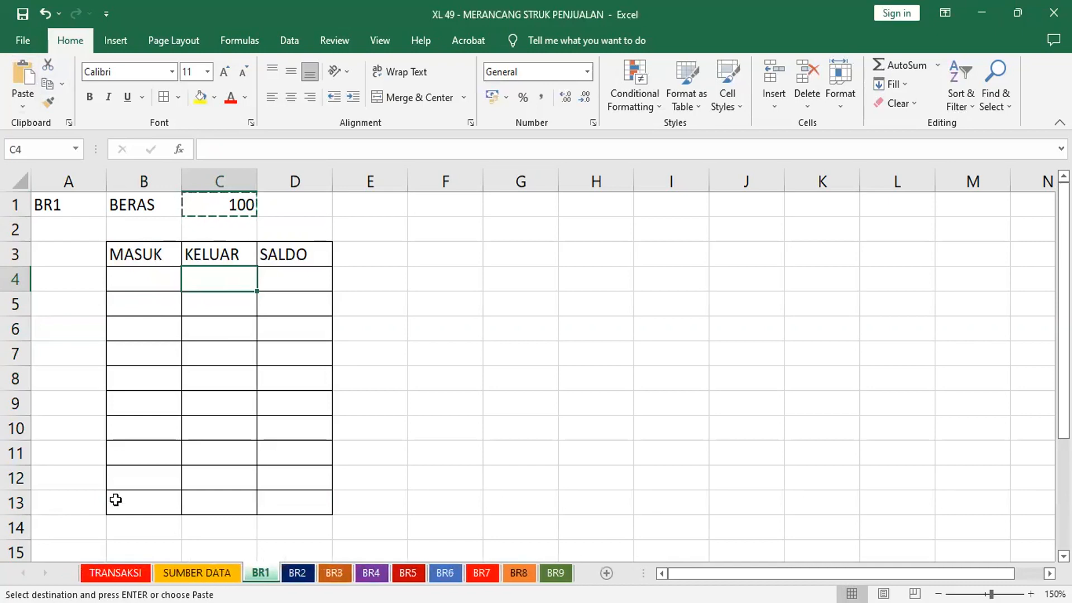
Examine the item code in F8 and the item name formula in G5 on the TRANSAKSI sheet, and return to BR1.
{"action": "left_click", "coordinate": [115, 572]}
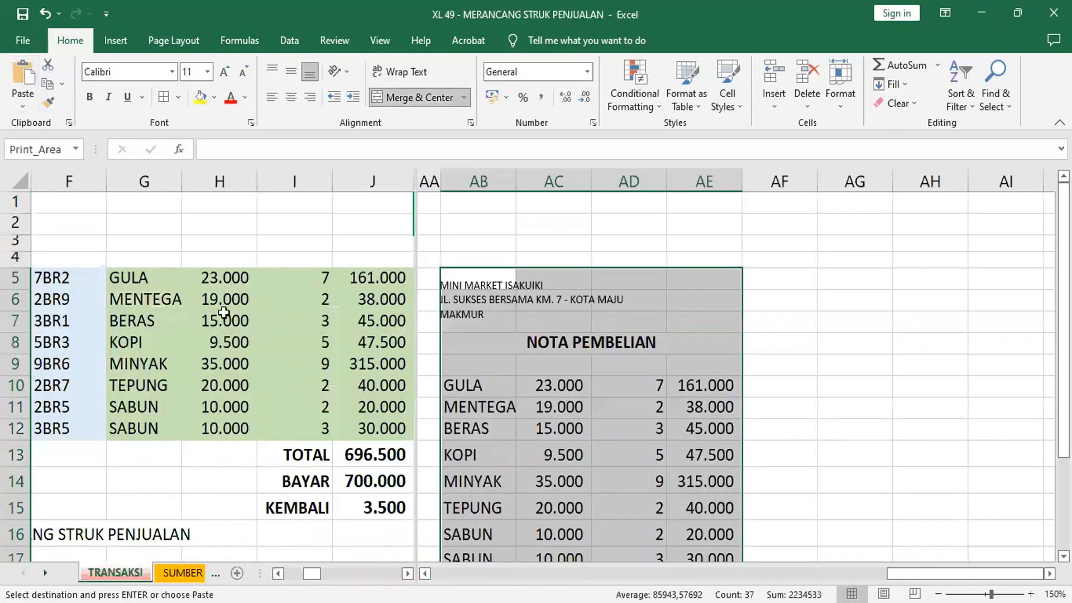
{"action": "left_click", "coordinate": [66, 350]}
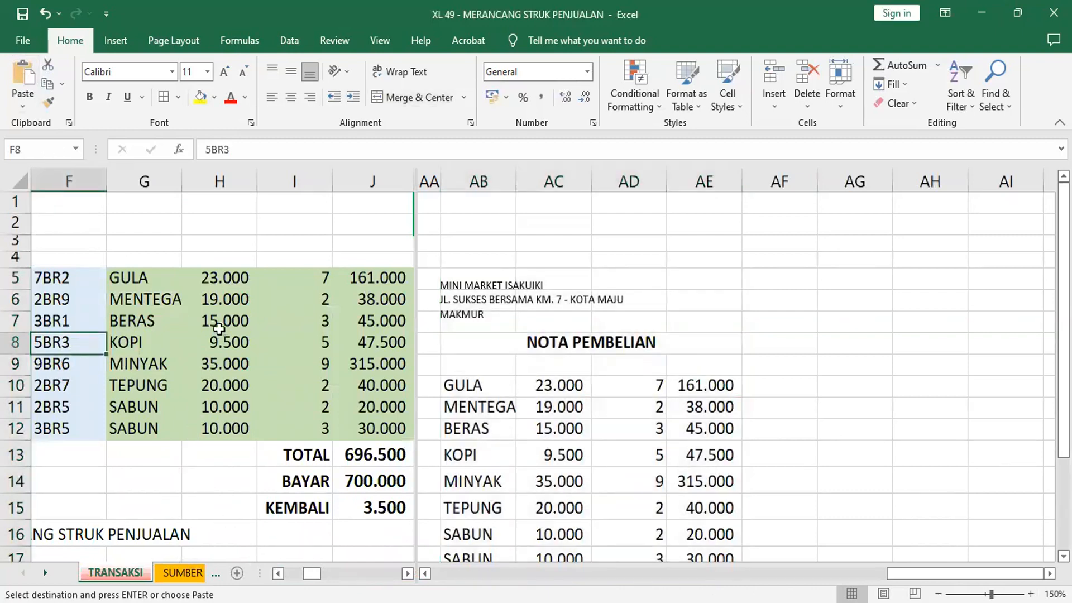
{"action": "left_click", "coordinate": [140, 279]}
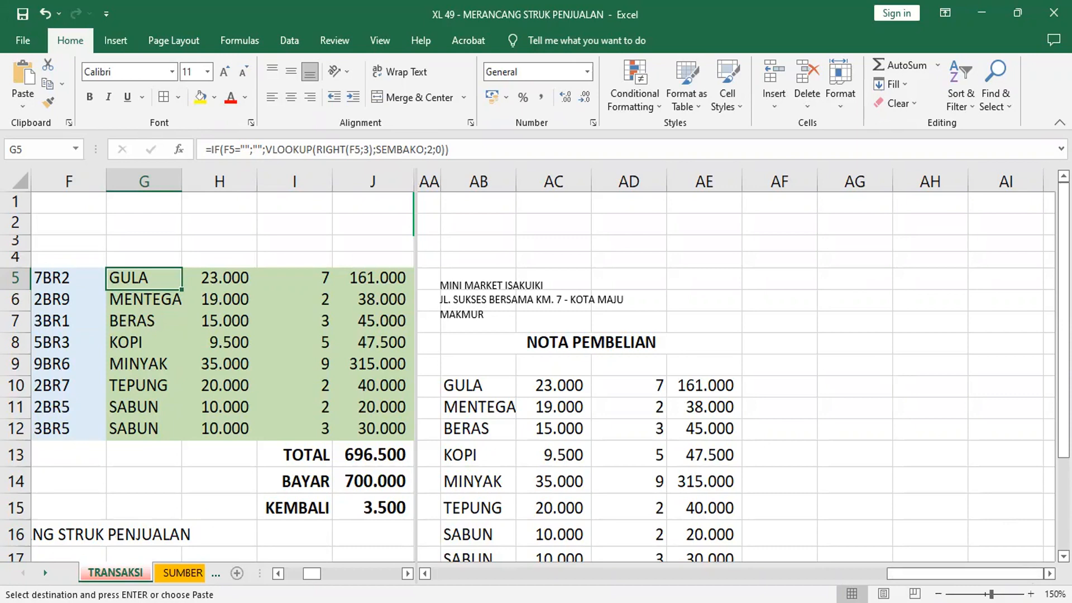
{"action": "left_click", "coordinate": [45, 573]}
{"action": "left_click", "coordinate": [45, 574]}
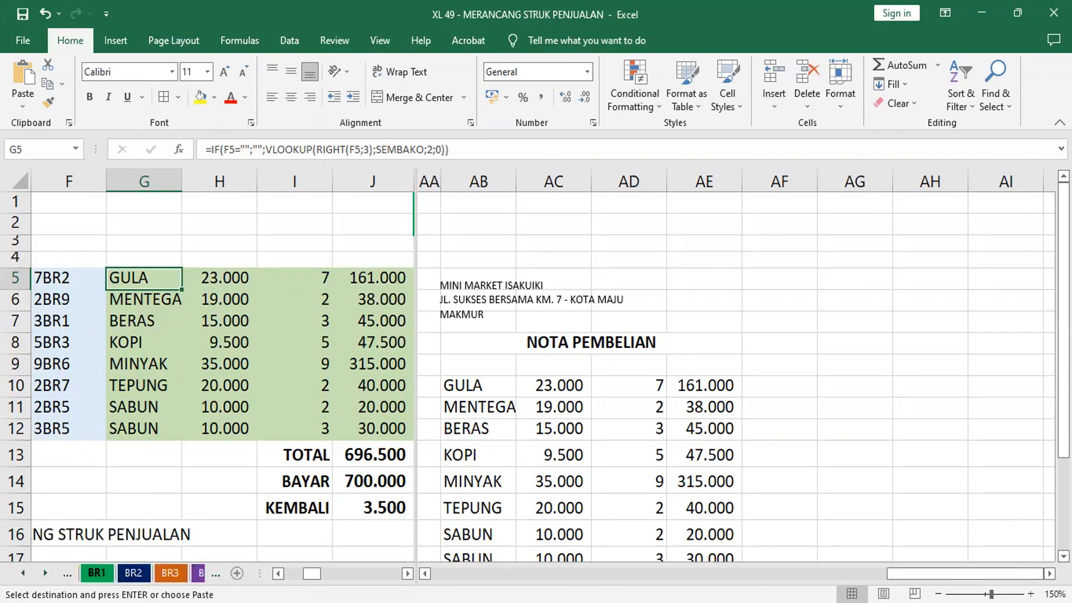
{"action": "left_click", "coordinate": [96, 573]}
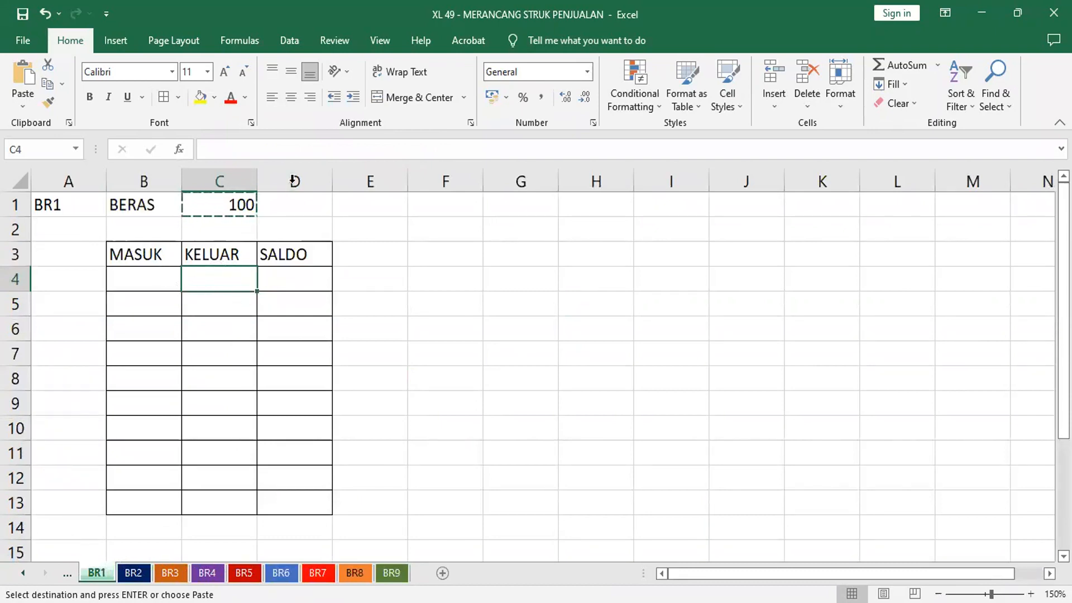
Start an IF function in KELUAR cell C4 of BR1 with the logical test TRANSAKSI!G5='BR1'!B1.
{"action": "left_click", "coordinate": [179, 146]}
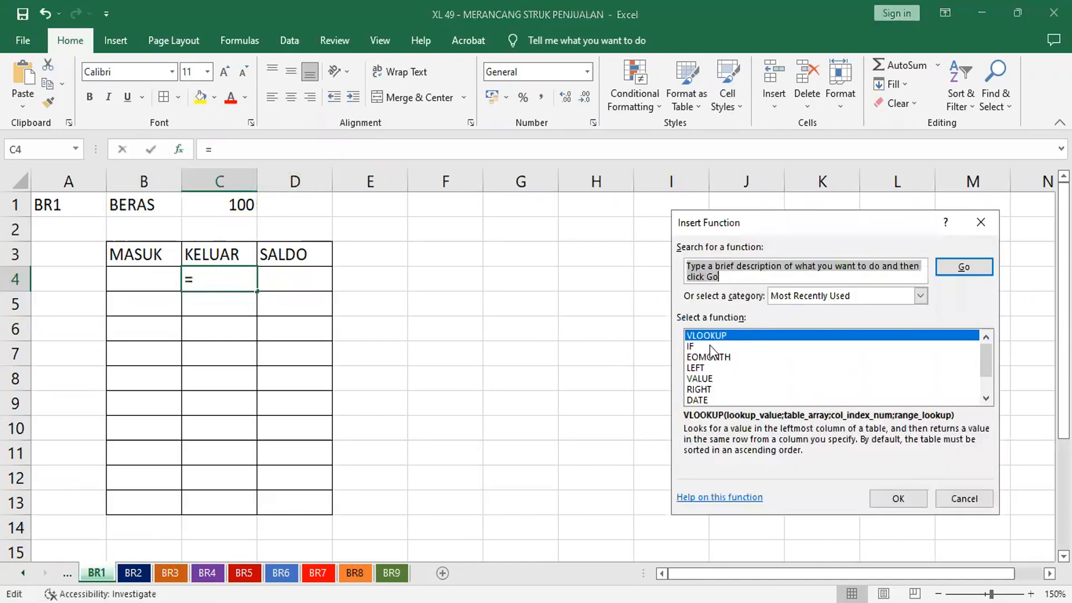
{"action": "left_click", "coordinate": [709, 345]}
{"action": "left_click", "coordinate": [916, 500]}
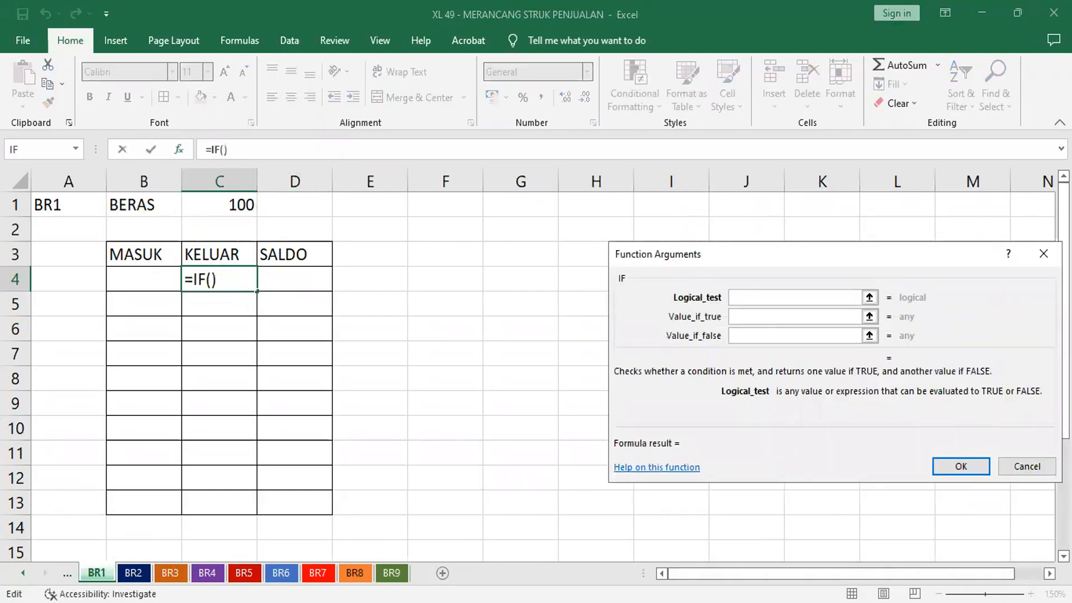
{"action": "left_click", "coordinate": [23, 573]}
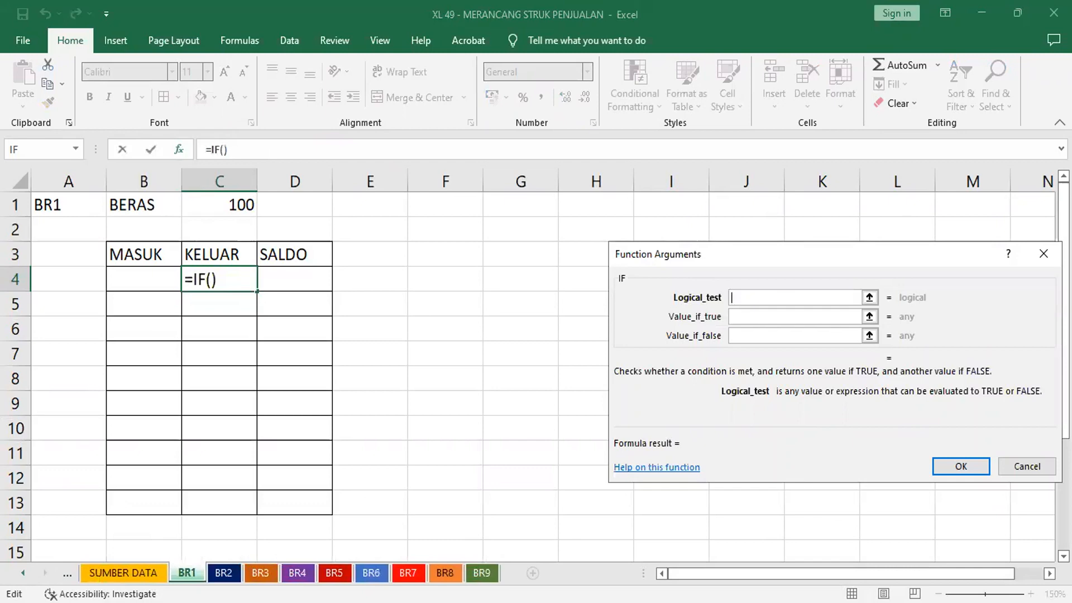
{"action": "left_click", "coordinate": [23, 573]}
{"action": "left_click", "coordinate": [98, 572]}
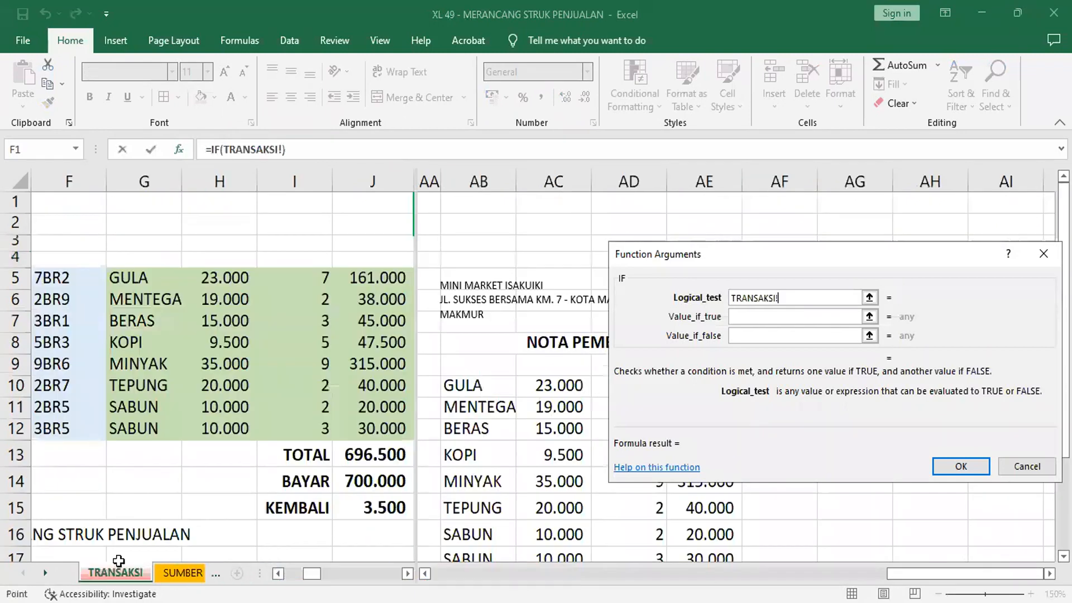
{"action": "left_click", "coordinate": [133, 279]}
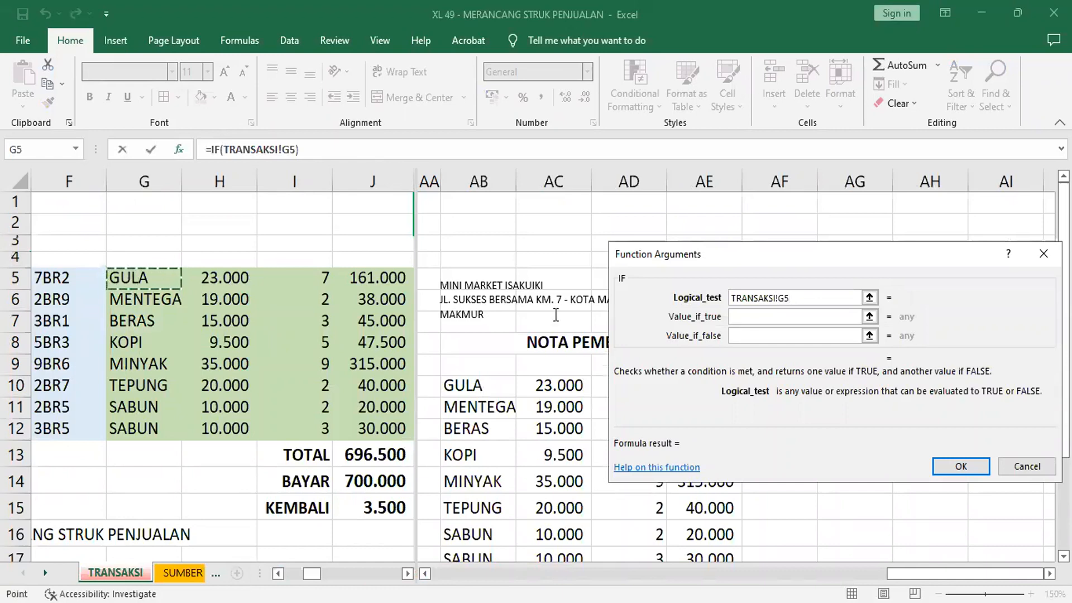
{"action": "type", "text": "="}
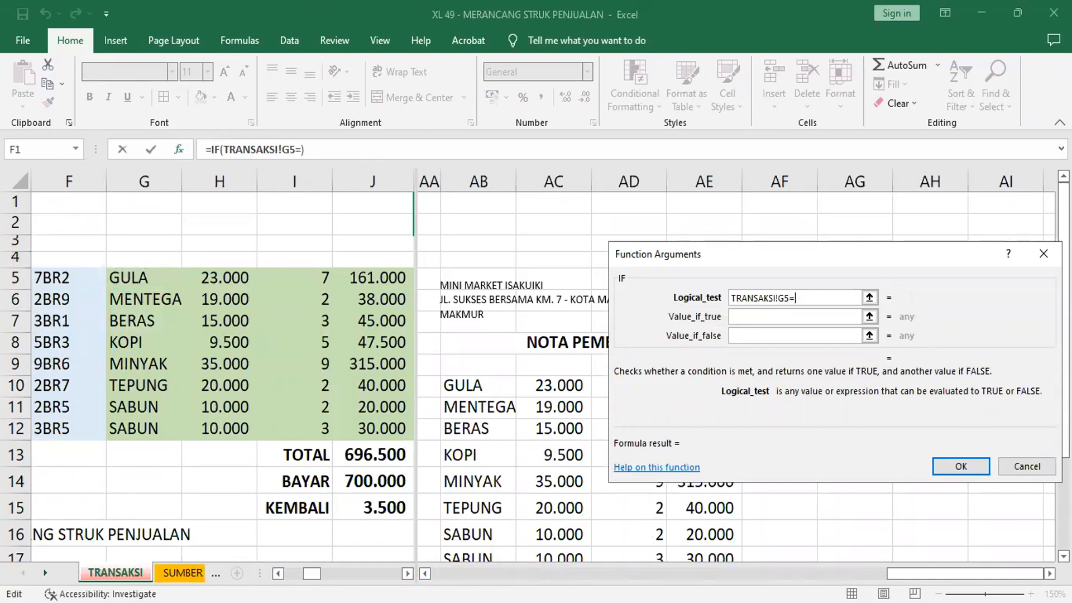
{"action": "left_click", "coordinate": [46, 573]}
{"action": "left_click", "coordinate": [45, 573]}
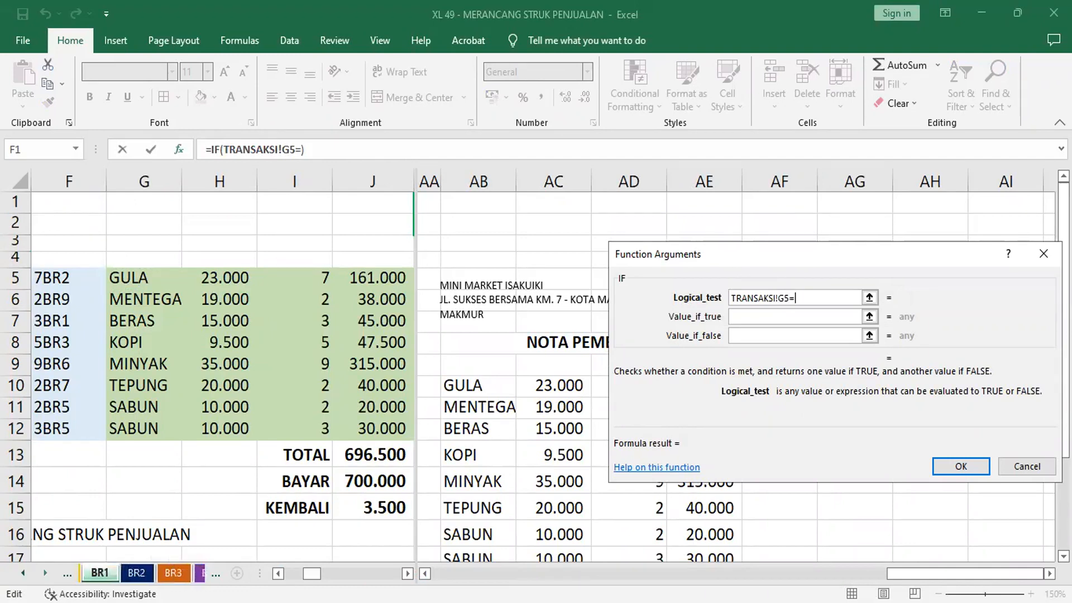
{"action": "left_click", "coordinate": [97, 573]}
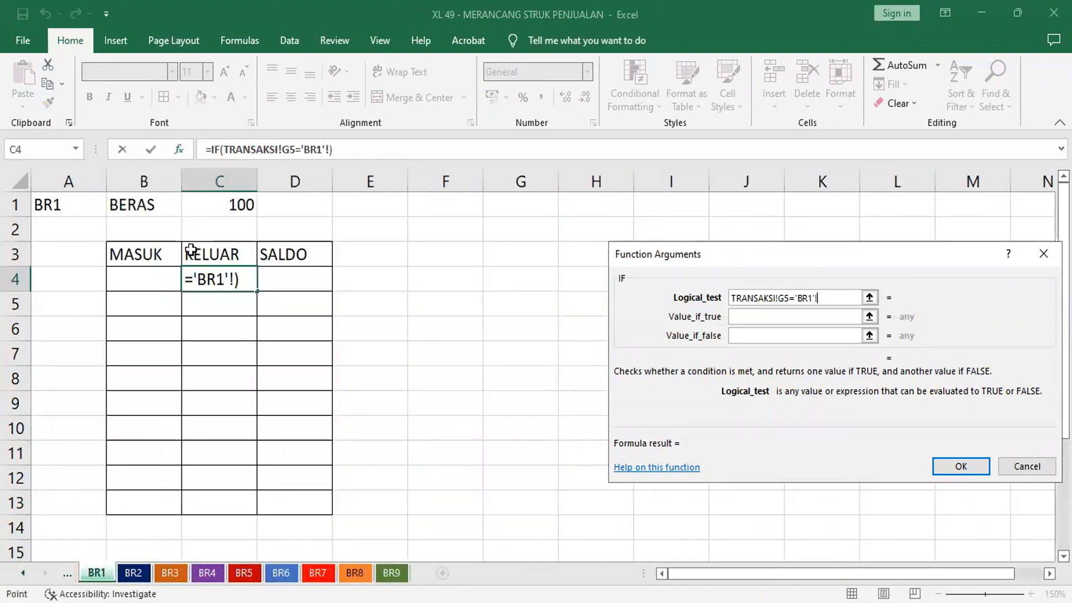
{"action": "left_click", "coordinate": [153, 205]}
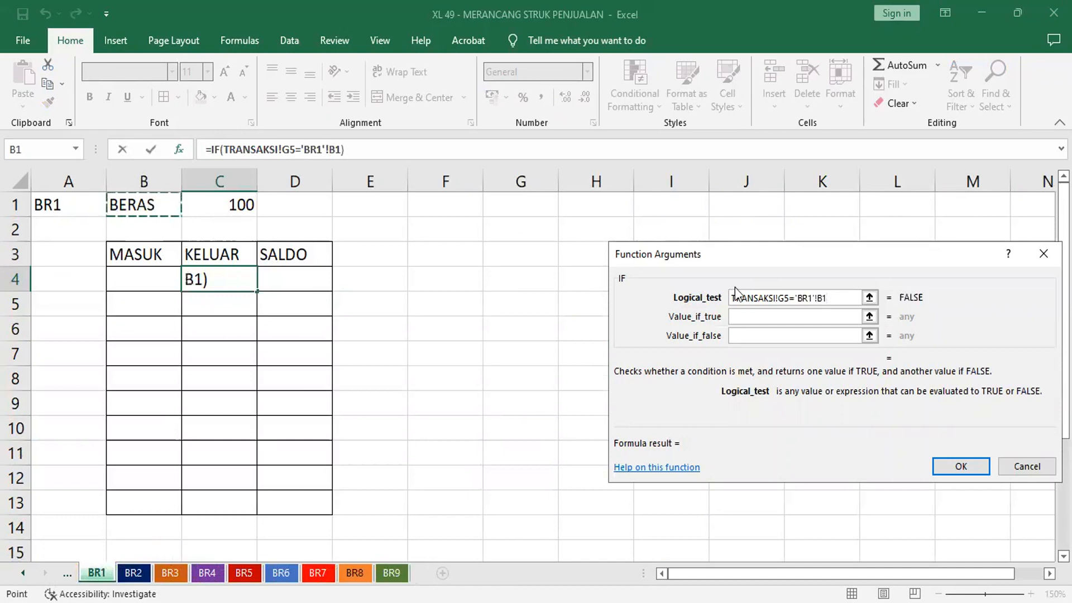
Pick quantity cell I5 on TRANSAKSI as the value if true, and switch the reference to 'BR1'!I5.
{"action": "left_click", "coordinate": [741, 319]}
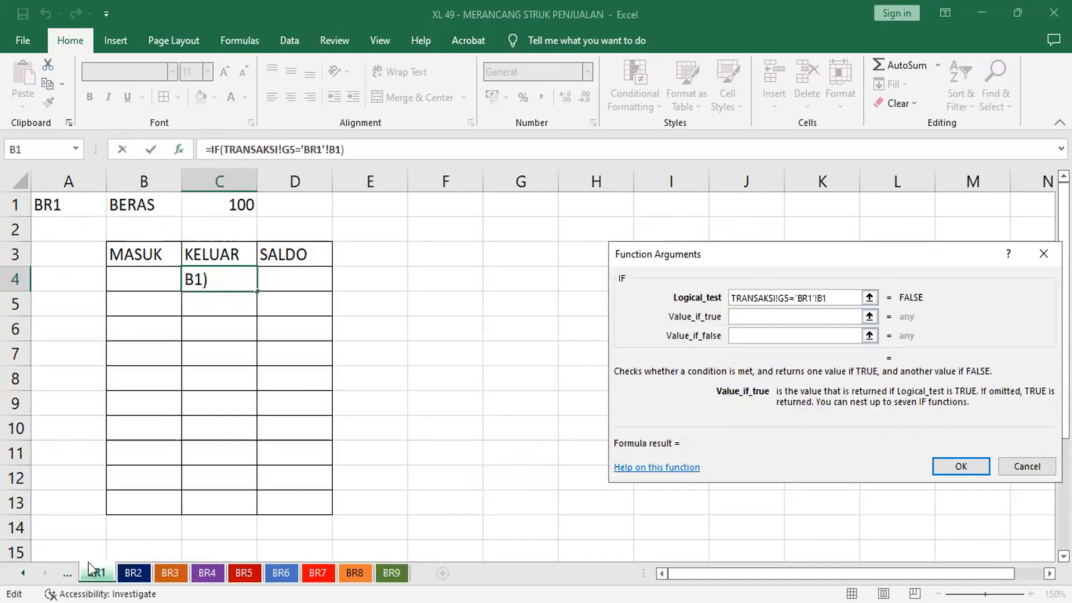
{"action": "left_click", "coordinate": [23, 572]}
{"action": "left_click", "coordinate": [22, 573]}
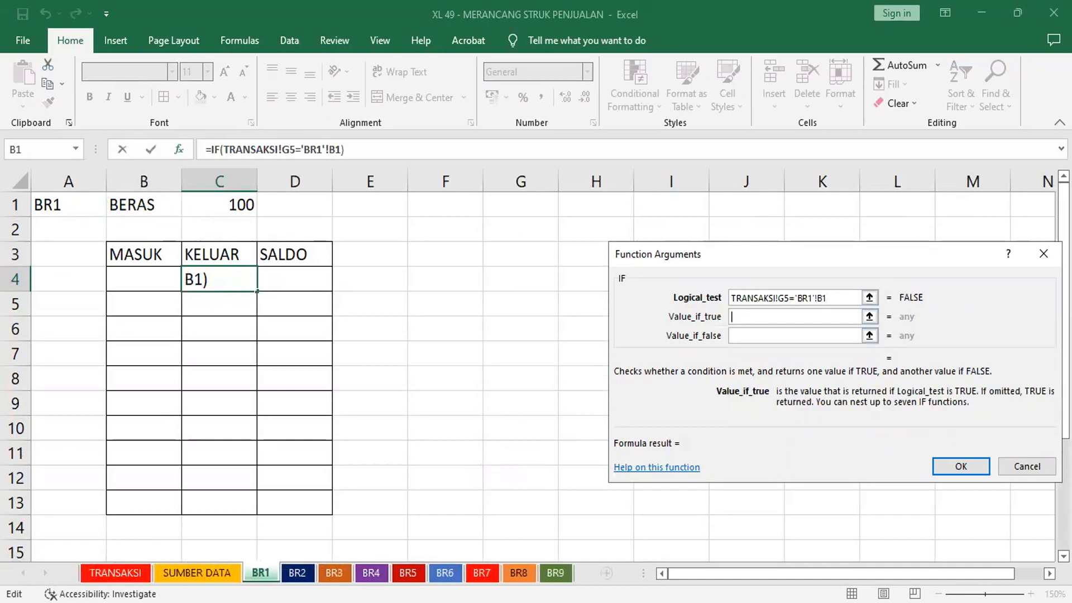
{"action": "left_click", "coordinate": [115, 572]}
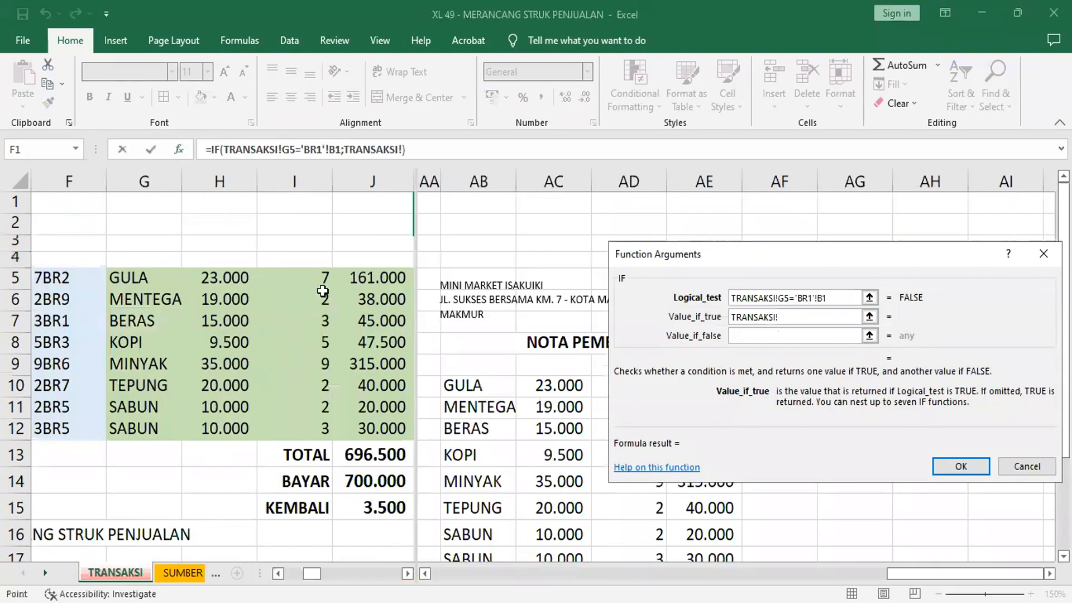
{"action": "left_click", "coordinate": [323, 278]}
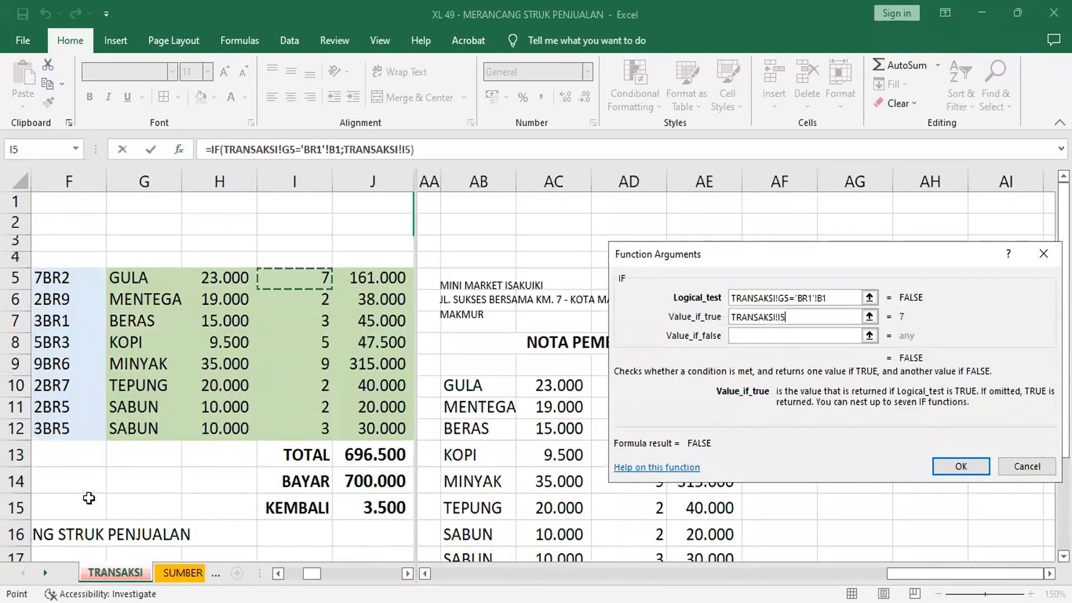
{"action": "left_click", "coordinate": [45, 573]}
{"action": "left_click", "coordinate": [45, 573]}
{"action": "left_click", "coordinate": [45, 573]}
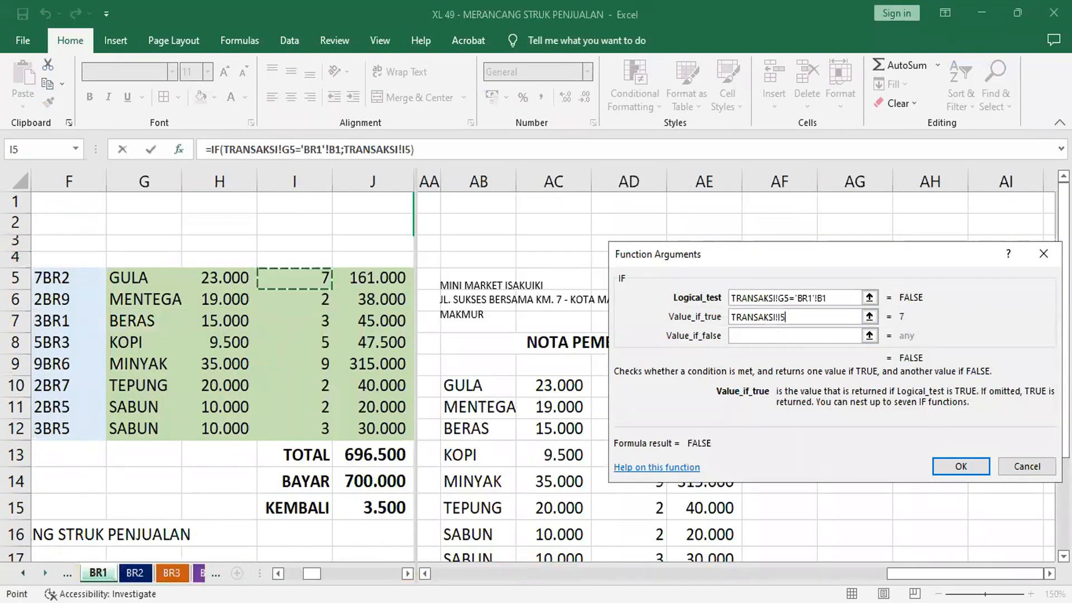
{"action": "left_click", "coordinate": [97, 573]}
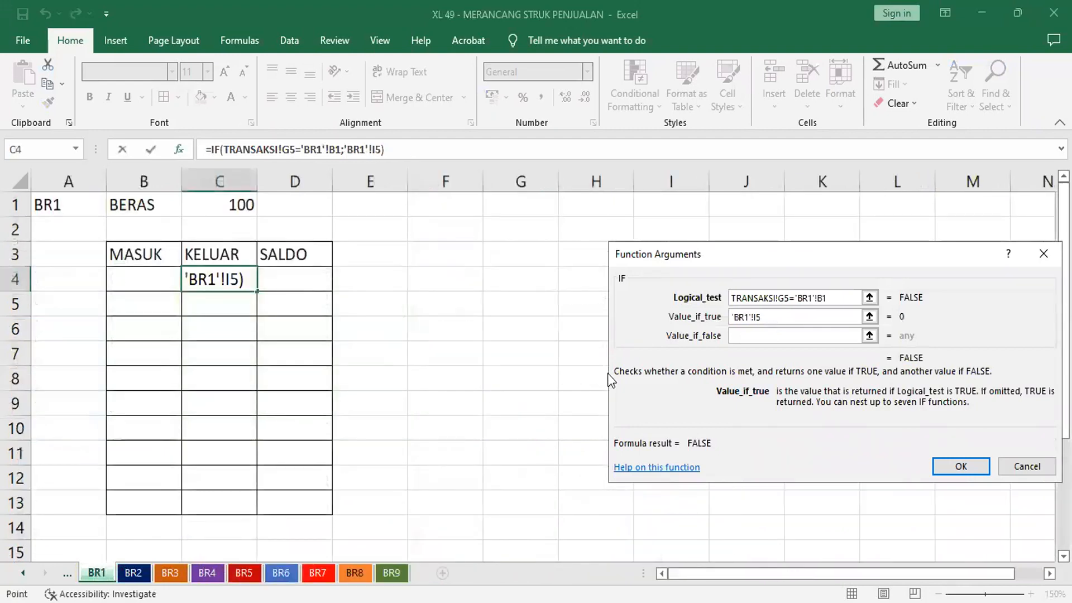
Set the value if false to "", complete the IF formula in C4 and fill it down to C13.
{"action": "left_click", "coordinate": [768, 334]}
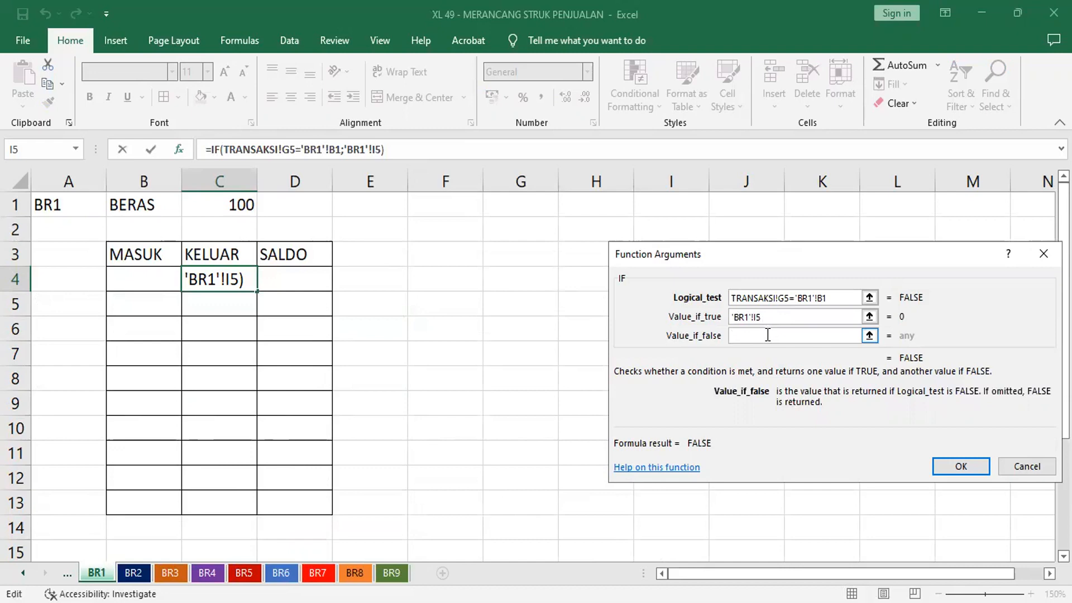
{"action": "type", "text": "\"\""}
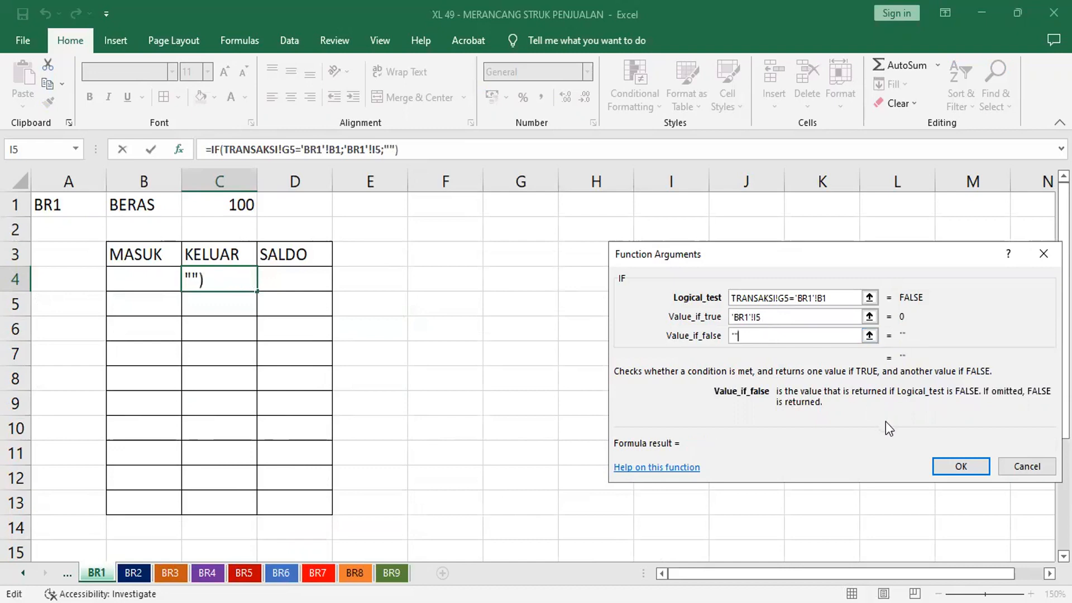
{"action": "left_click", "coordinate": [960, 466]}
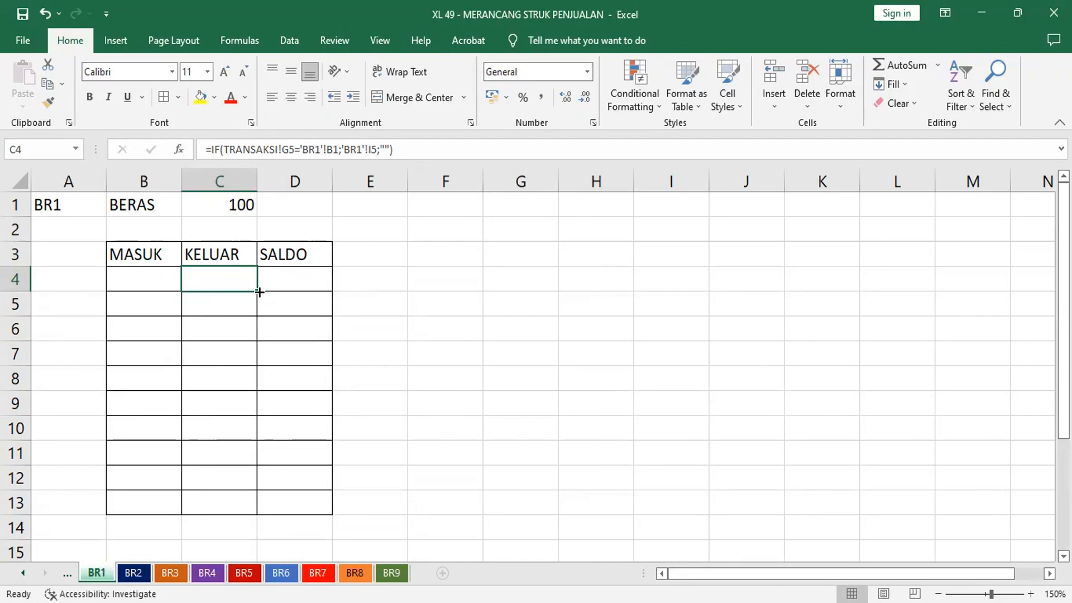
{"action": "left_click_drag", "start_coordinate": [259, 291], "coordinate": [259, 292]}
{"action": "left_click_drag", "start_coordinate": [259, 328], "coordinate": [248, 512]}
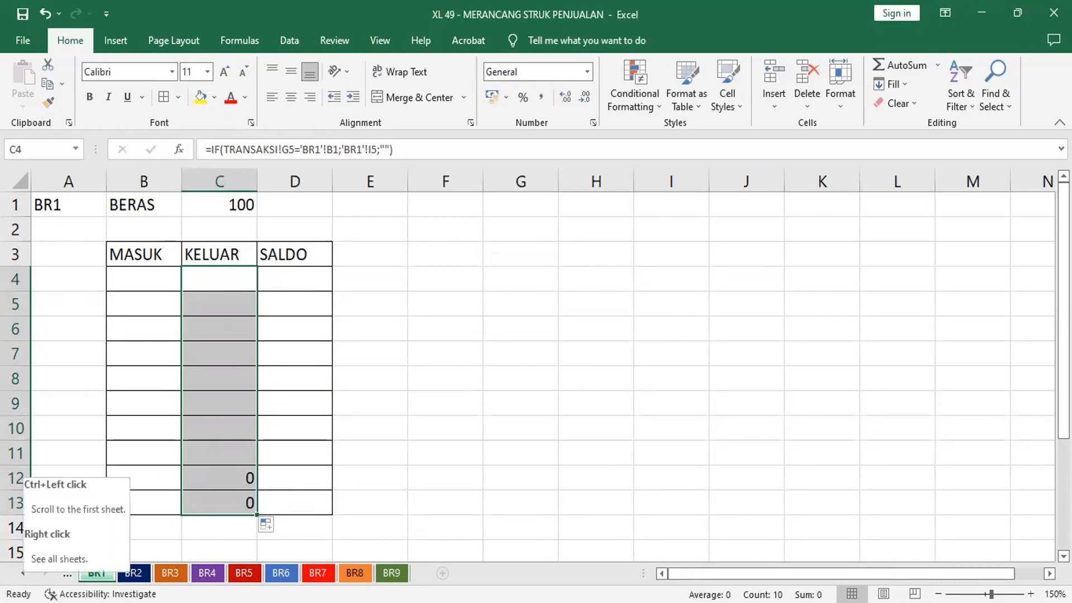
Check the BERAS entry in G7 on the TRANSAKSI sheet, and return to the BR1 sheet.
{"action": "left_click", "coordinate": [23, 573]}
{"action": "left_click", "coordinate": [23, 573]}
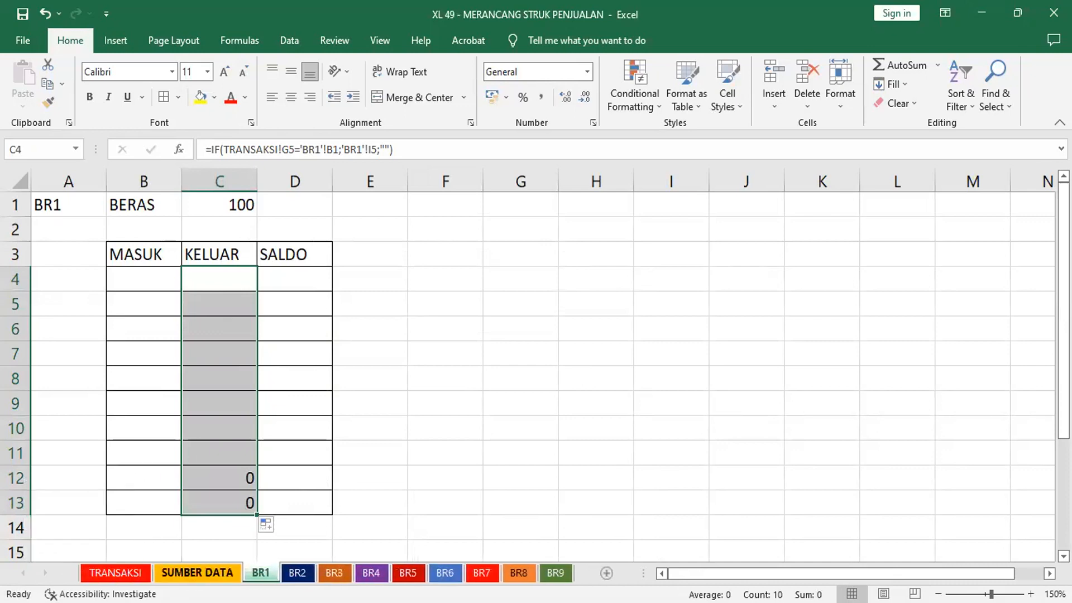
{"action": "left_click", "coordinate": [124, 573]}
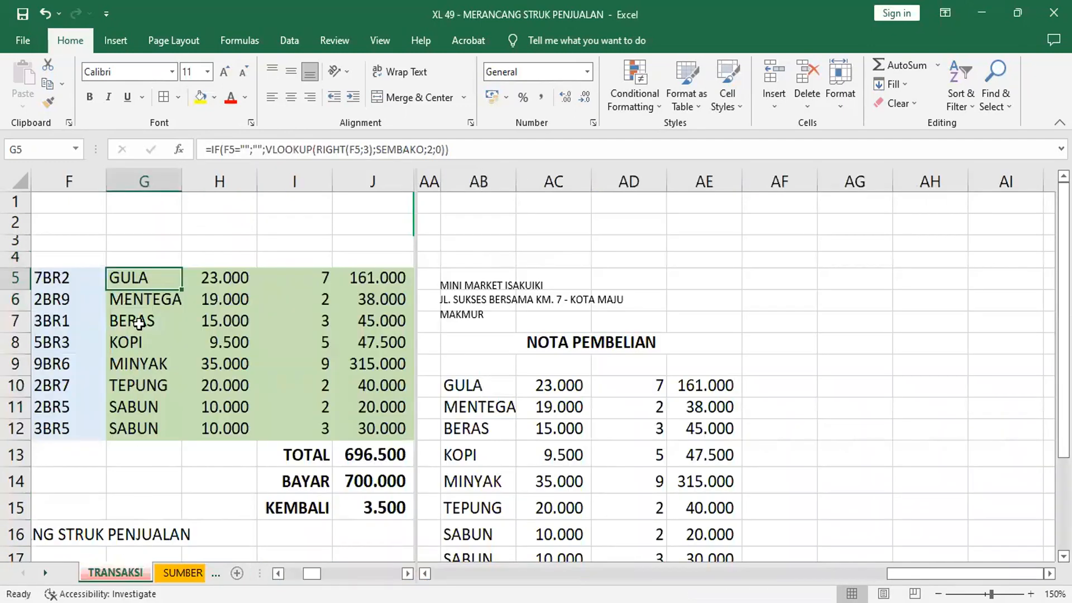
{"action": "left_click", "coordinate": [139, 323]}
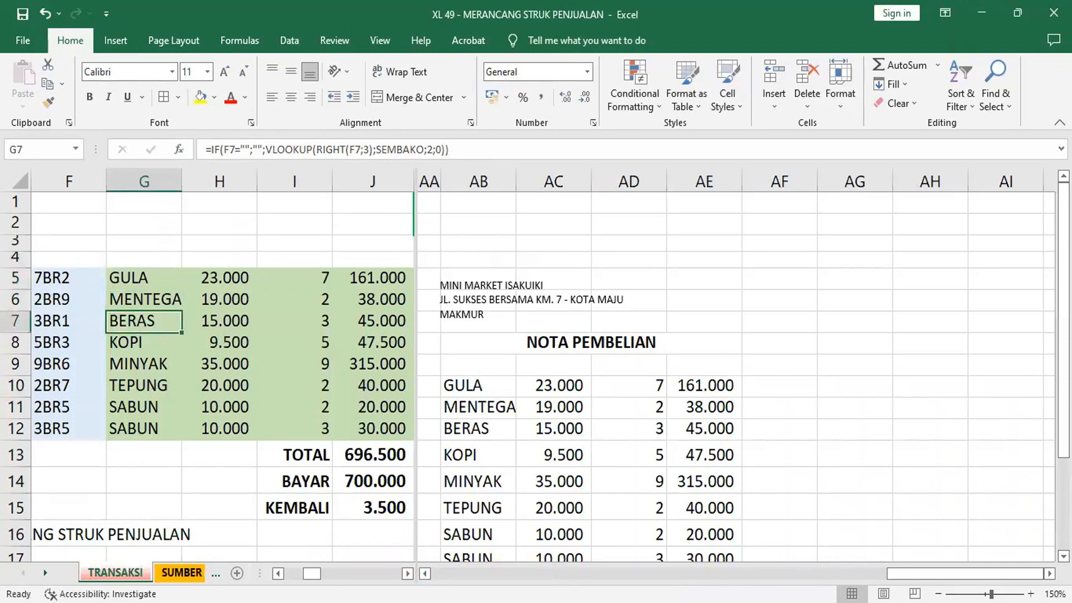
{"action": "left_click", "coordinate": [45, 572]}
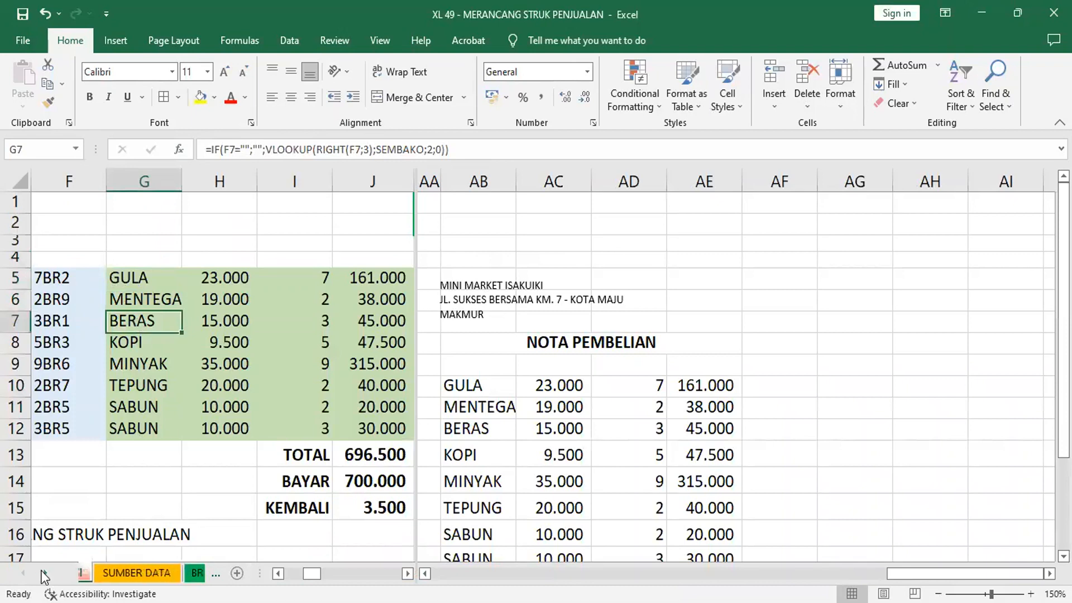
{"action": "left_click", "coordinate": [187, 573]}
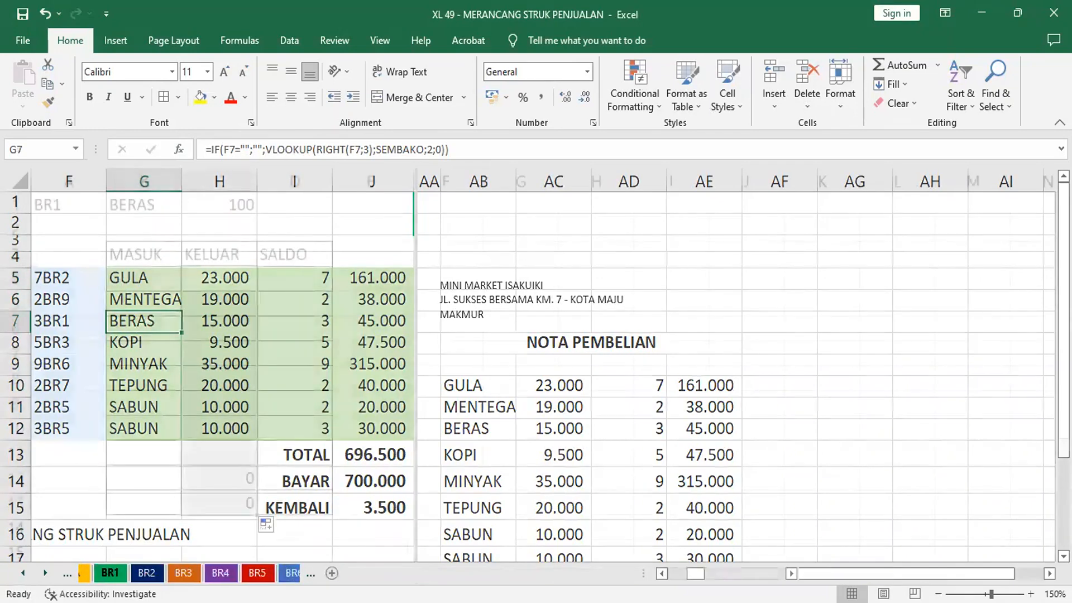
Turn the IF formula in KELUAR cell C4 into plain text by putting an apostrophe before it.
{"action": "left_click", "coordinate": [233, 279]}
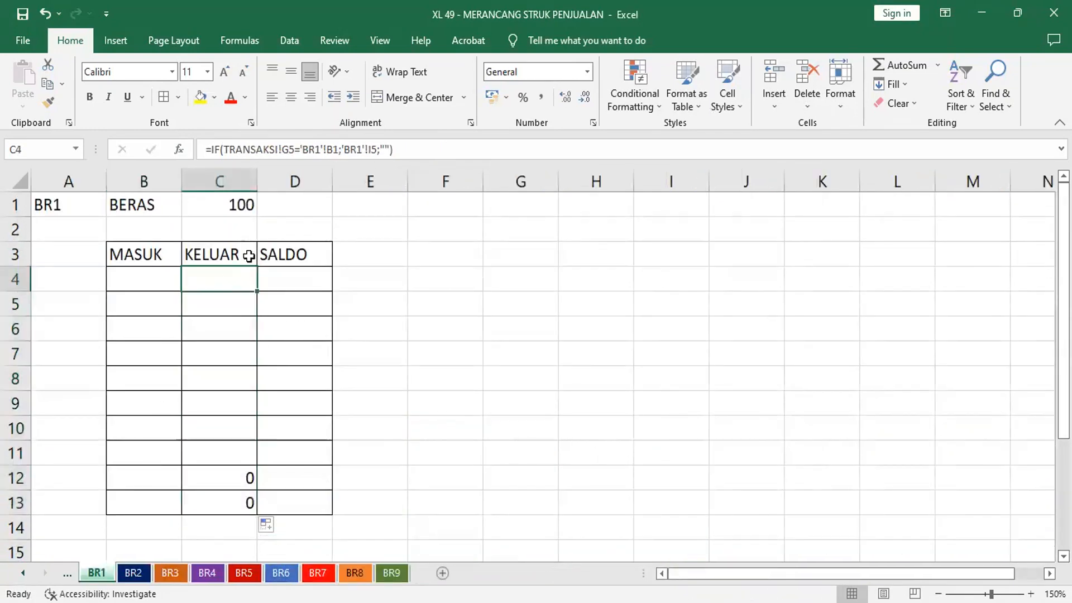
{"action": "left_click", "coordinate": [205, 149]}
{"action": "type", "text": "'"}
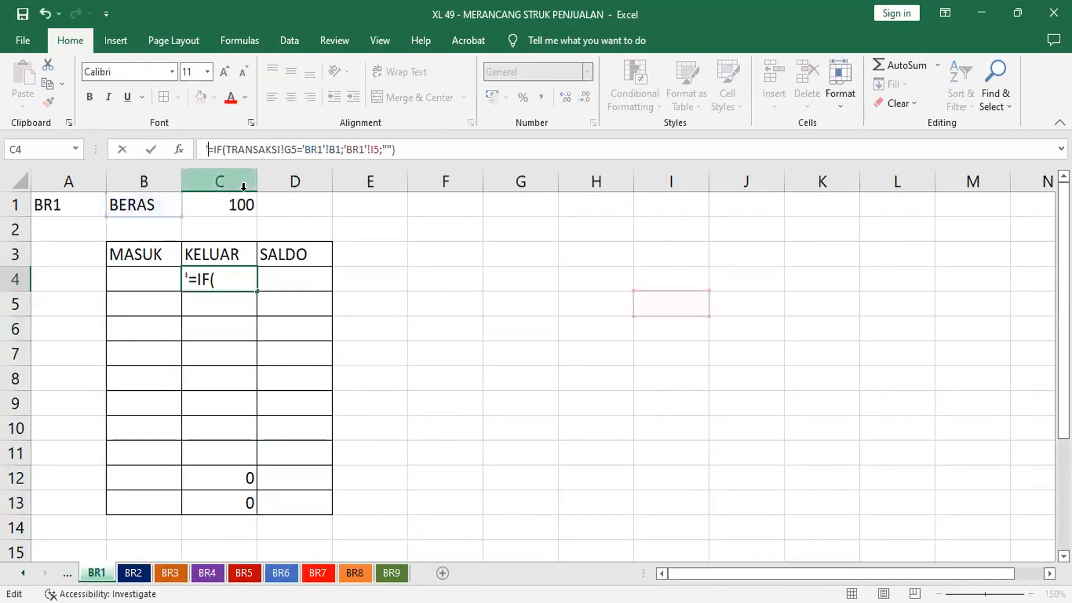
{"action": "key", "text": "Return"}
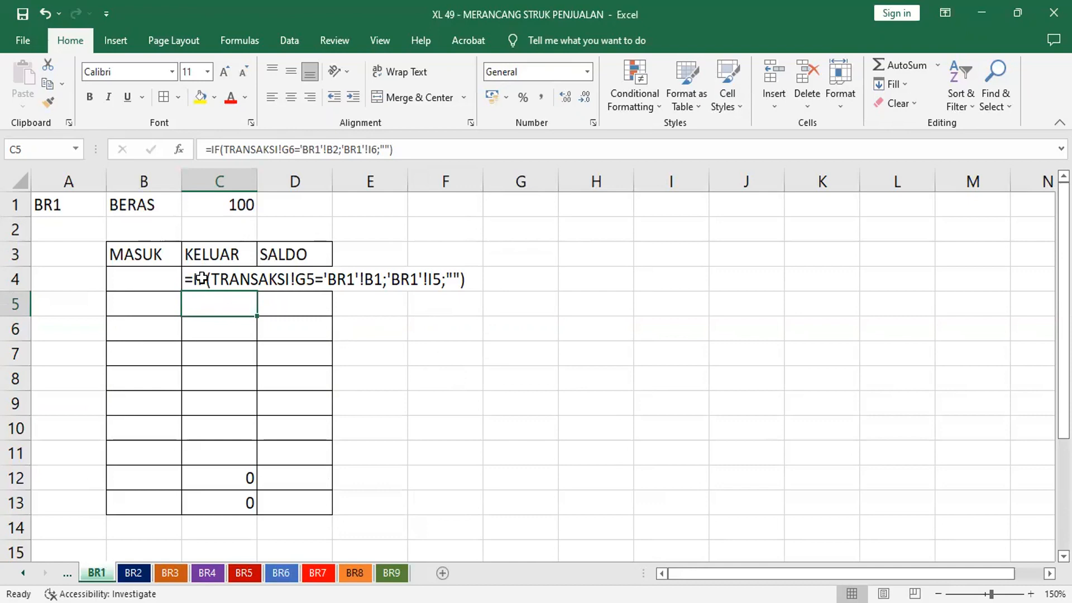
Compare the IF formula text in C4 with the formula in C5 and the item name lookup in B1.
{"action": "left_click", "coordinate": [543, 386]}
{"action": "left_click", "coordinate": [217, 281]}
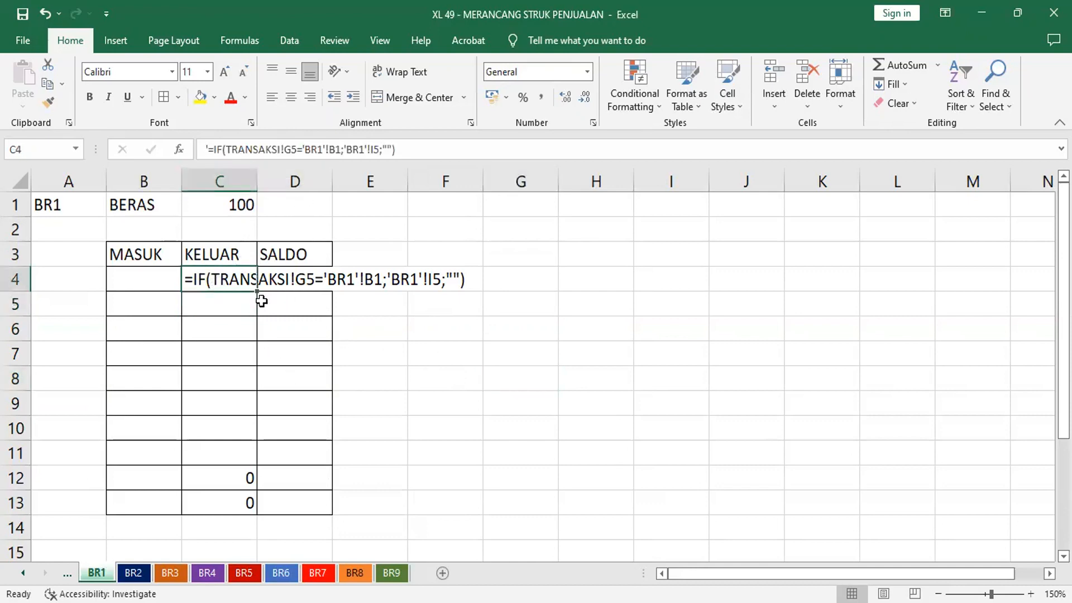
{"action": "left_click", "coordinate": [231, 303]}
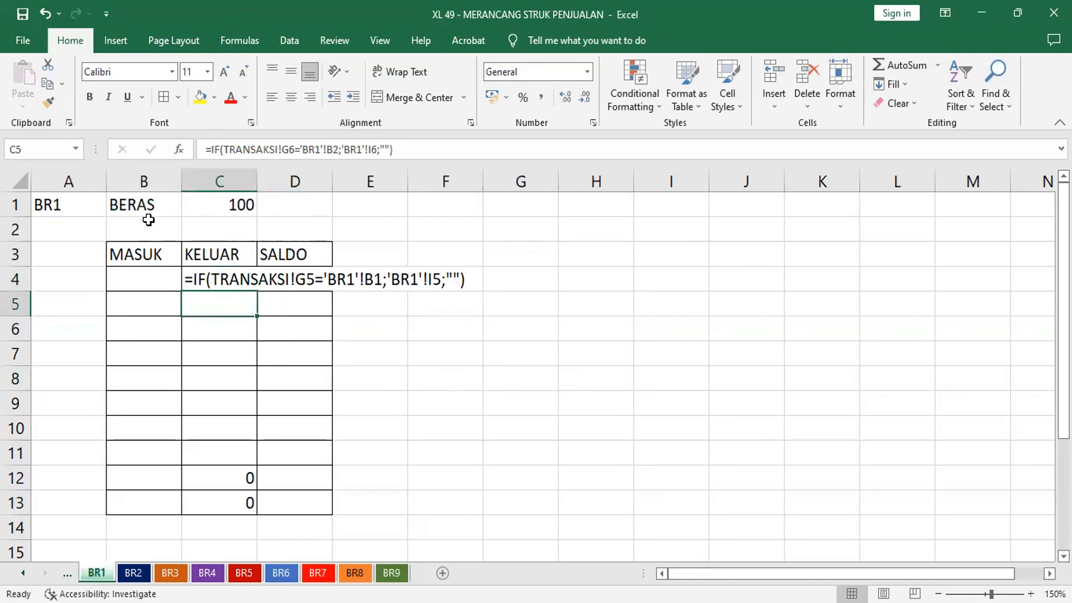
{"action": "left_click", "coordinate": [152, 204]}
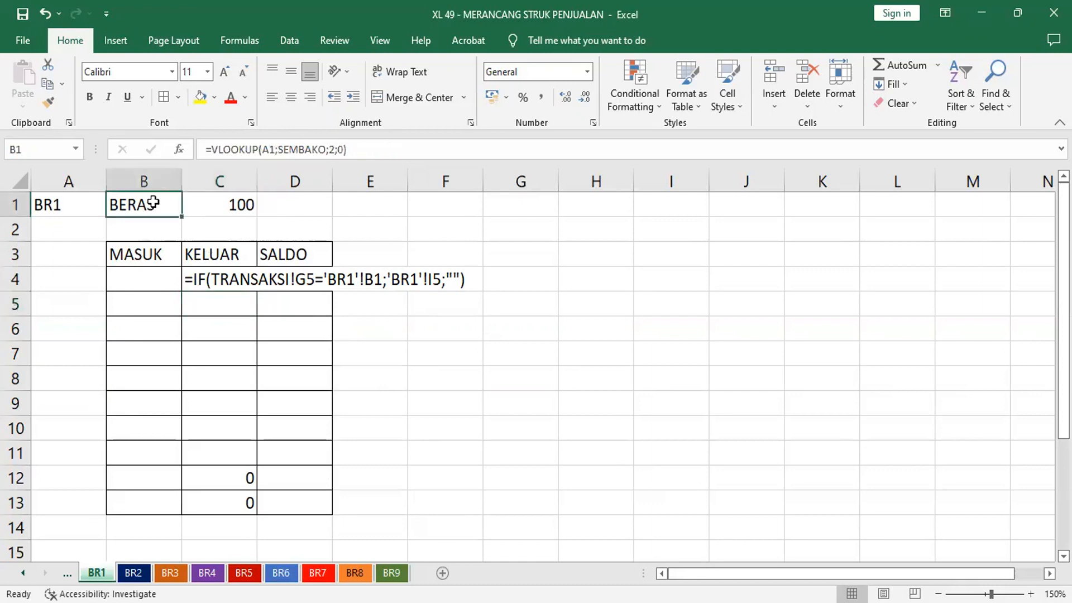
{"action": "left_click", "coordinate": [201, 276]}
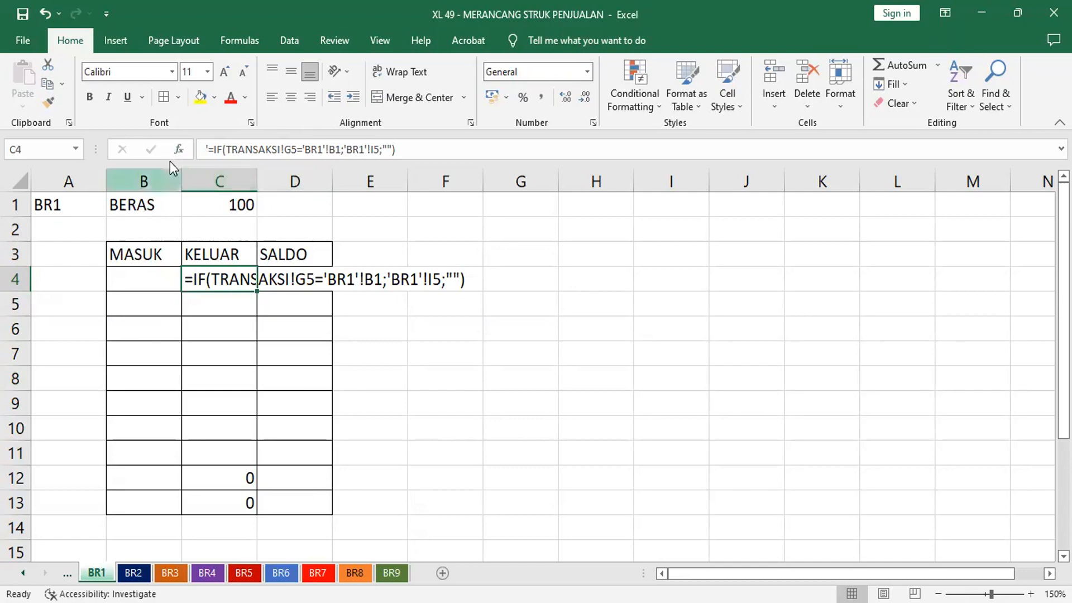
{"action": "left_click", "coordinate": [178, 149]}
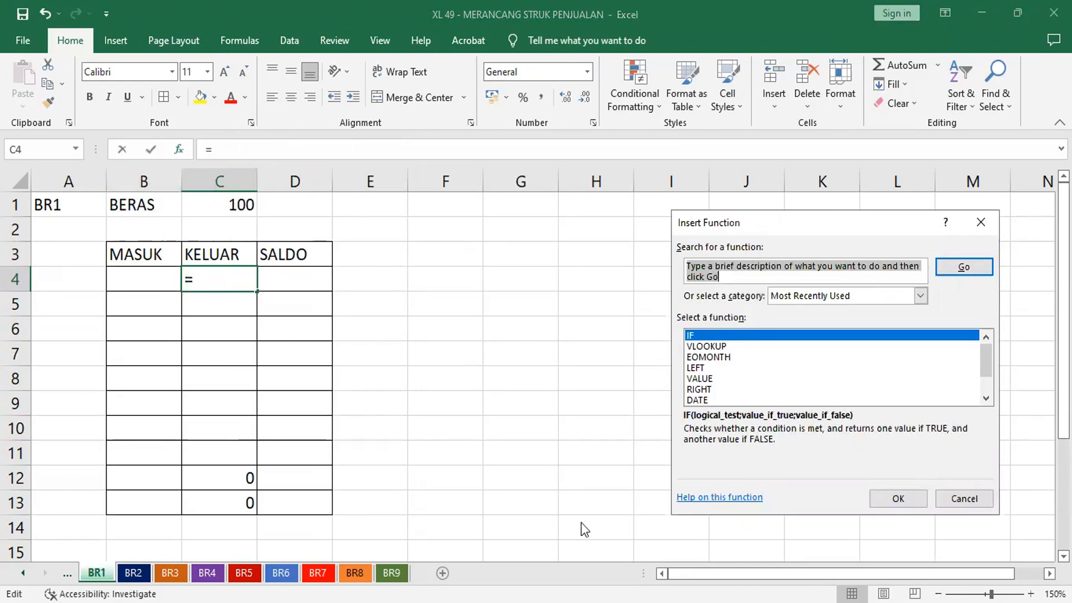
{"action": "left_click", "coordinate": [895, 493]}
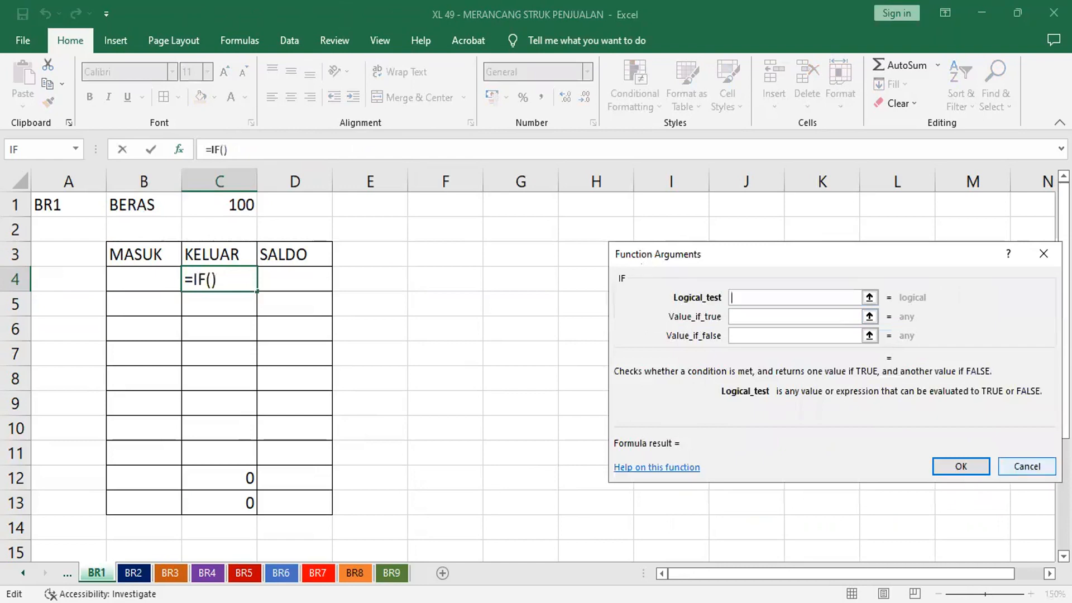
{"action": "left_click", "coordinate": [1027, 466]}
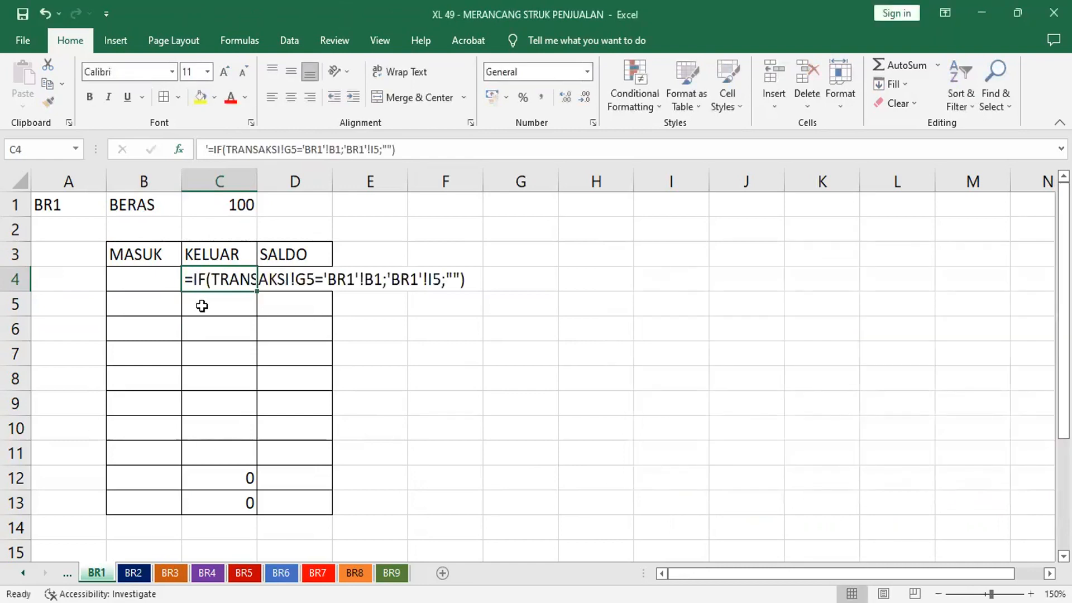
Remove the apostrophe in front of the IF formula text in C4 to turn it back into a working formula.
{"action": "left_click", "coordinate": [204, 146]}
{"action": "key", "text": "Delete"}
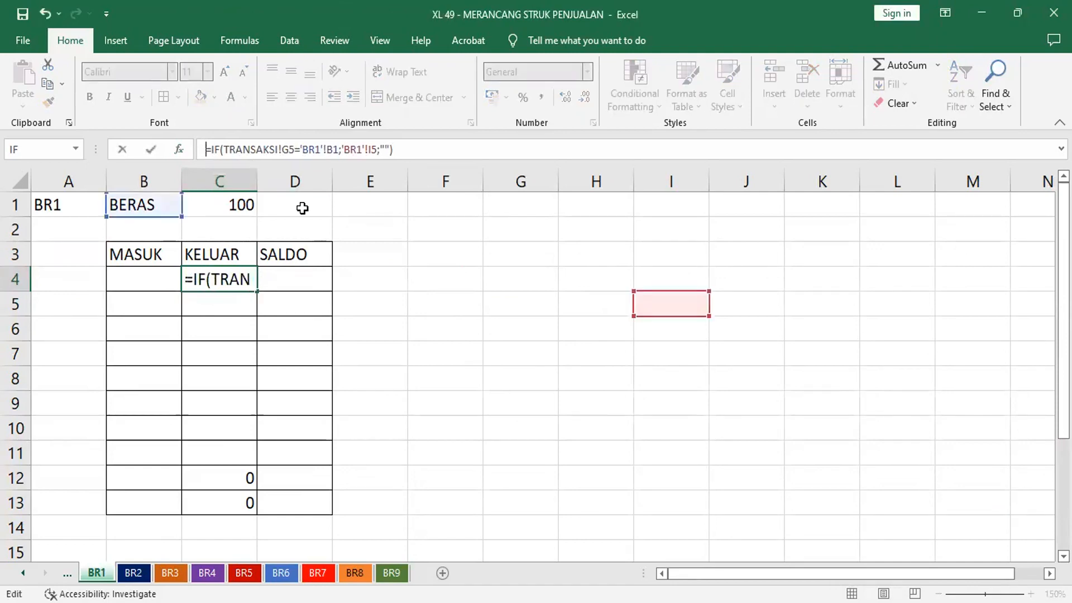
{"action": "key", "text": "Return"}
{"action": "left_click", "coordinate": [215, 274]}
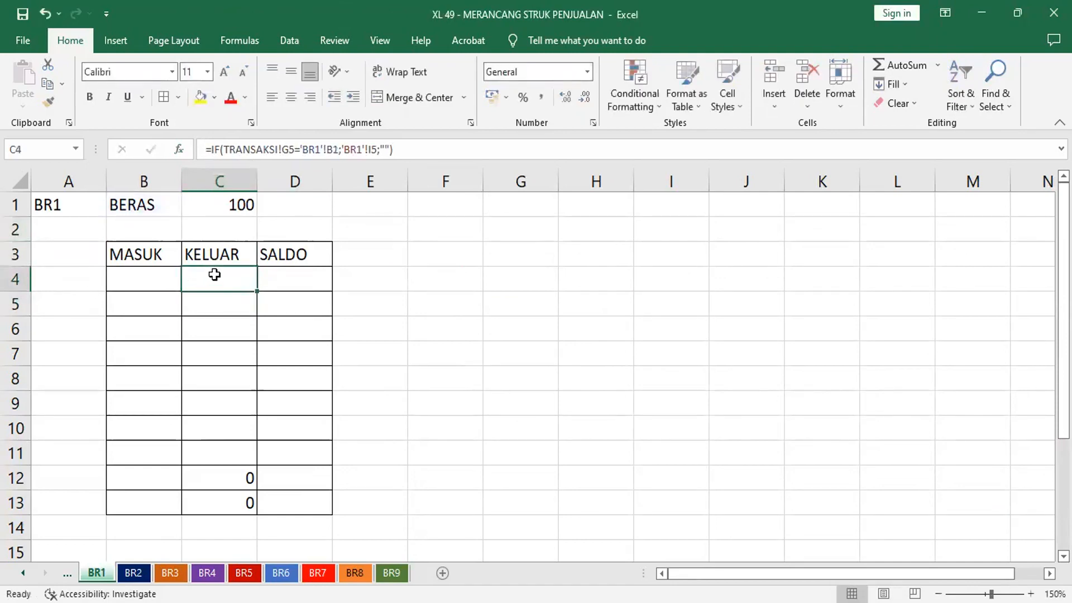
Make the B1 reference in C4's logical test absolute as 'BR1'!$B$1, fill the formula down to C13 and check the copy in C6.
{"action": "left_click", "coordinate": [178, 149]}
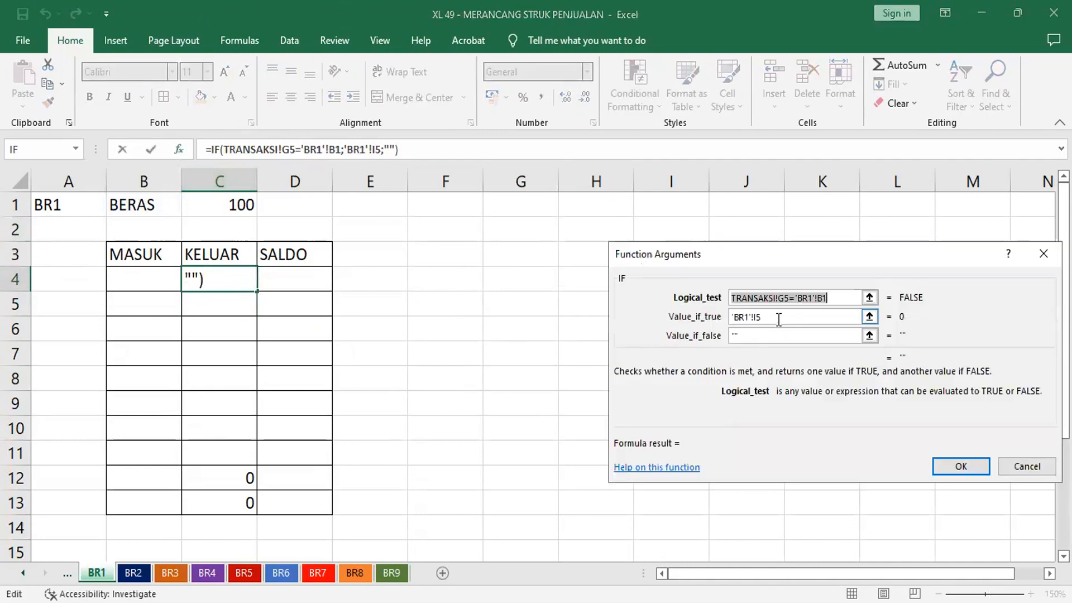
{"action": "left_click", "coordinate": [803, 297]}
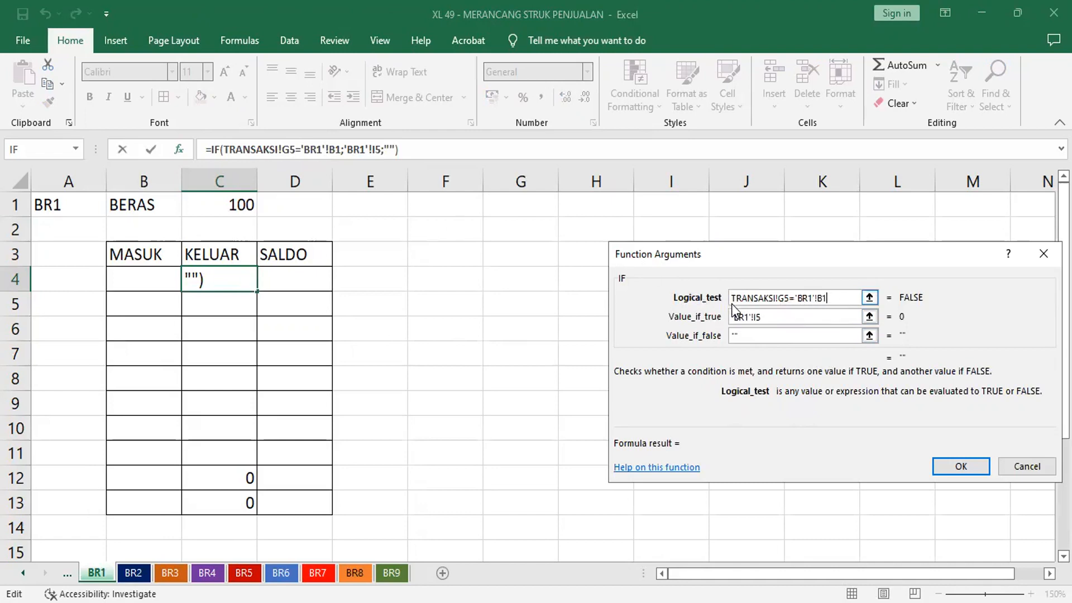
{"action": "key", "text": "F4"}
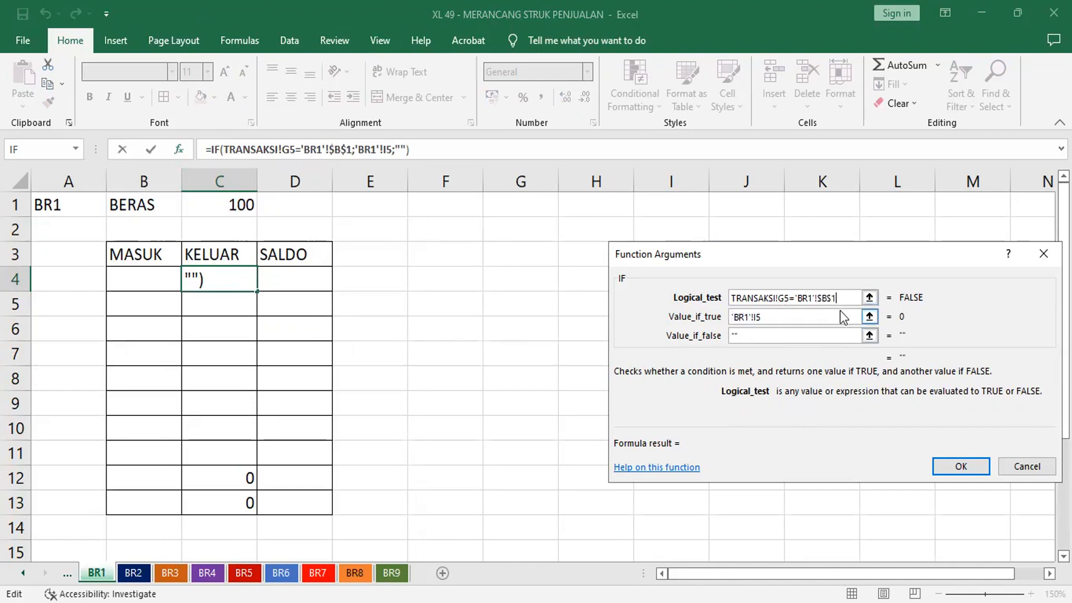
{"action": "left_click", "coordinate": [982, 474]}
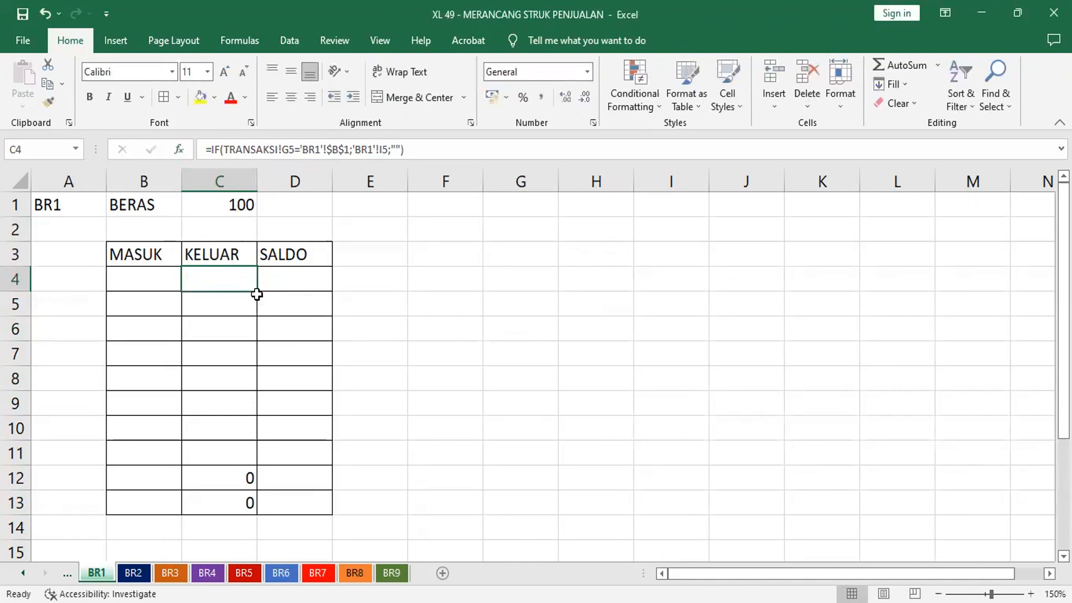
{"action": "double_click", "coordinate": [258, 293]}
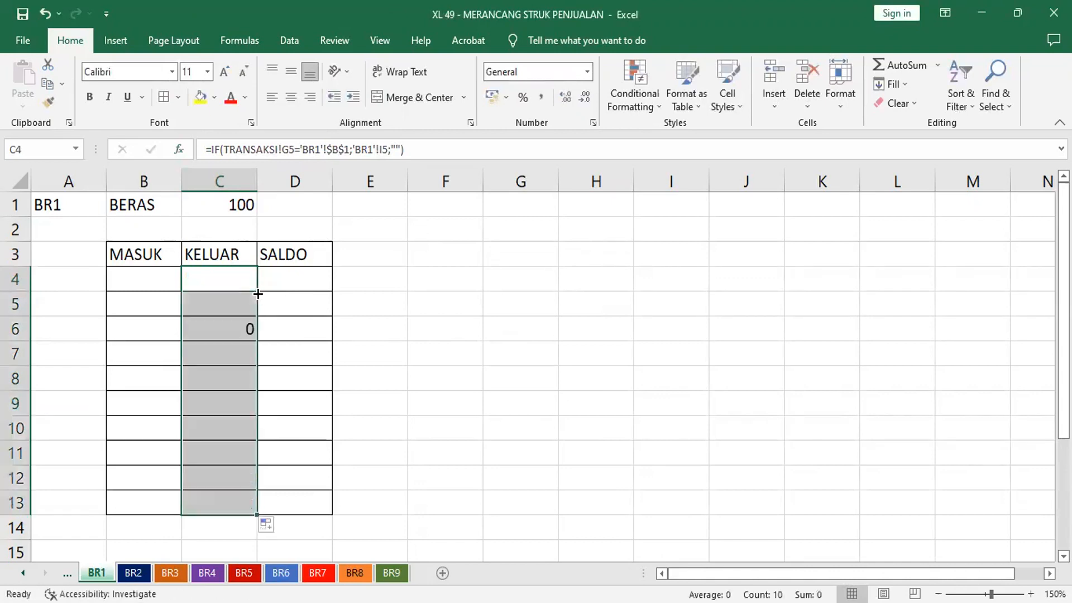
{"action": "left_click", "coordinate": [248, 333]}
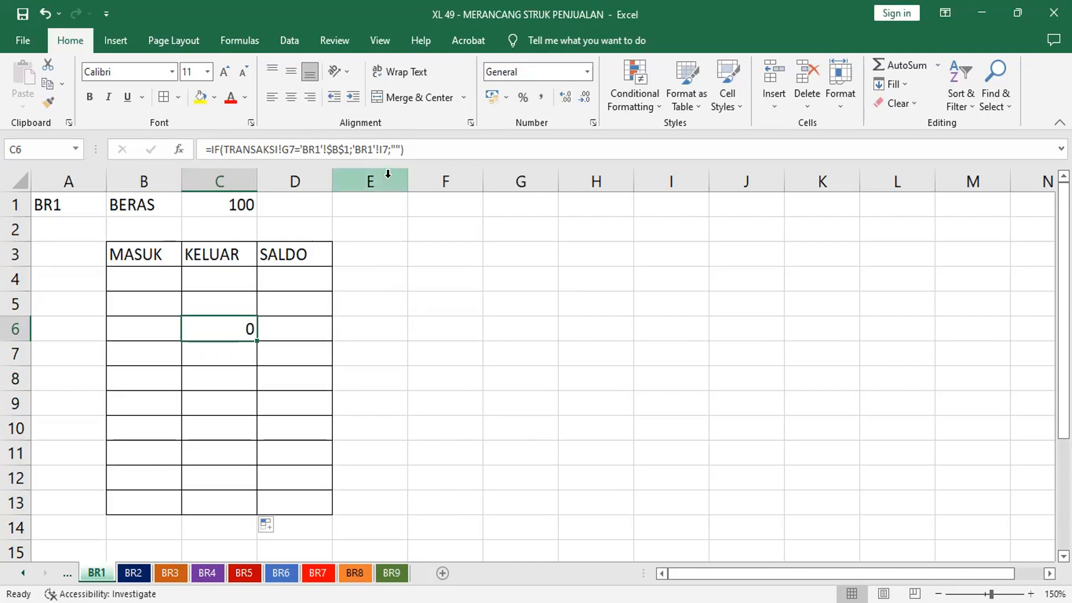
Clear the formula from KELUAR cell C4 and insert a new IF function there.
{"action": "left_click", "coordinate": [242, 276]}
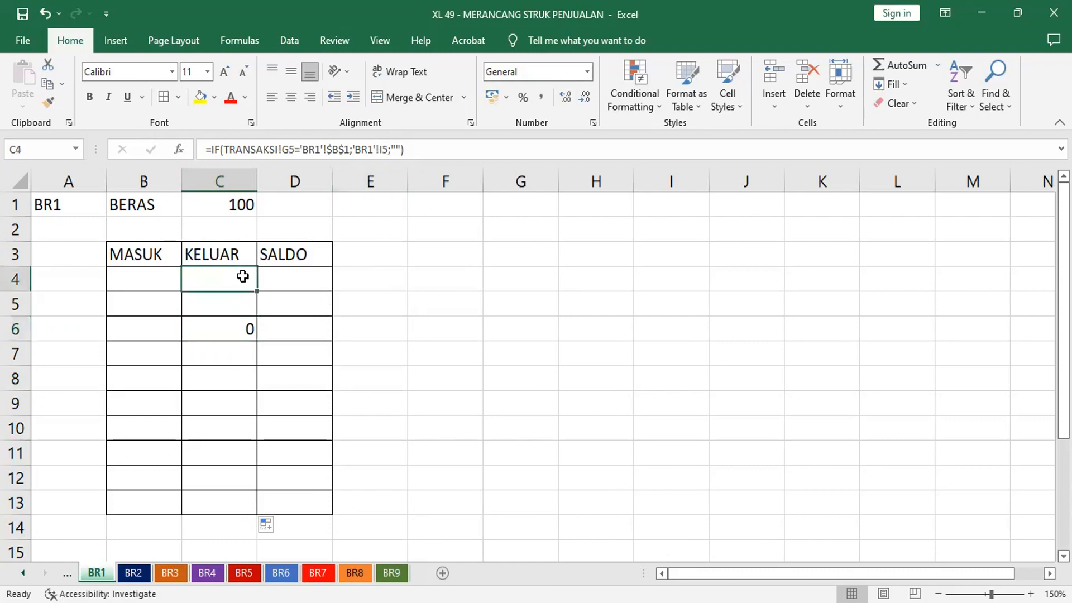
{"action": "key", "text": "Delete"}
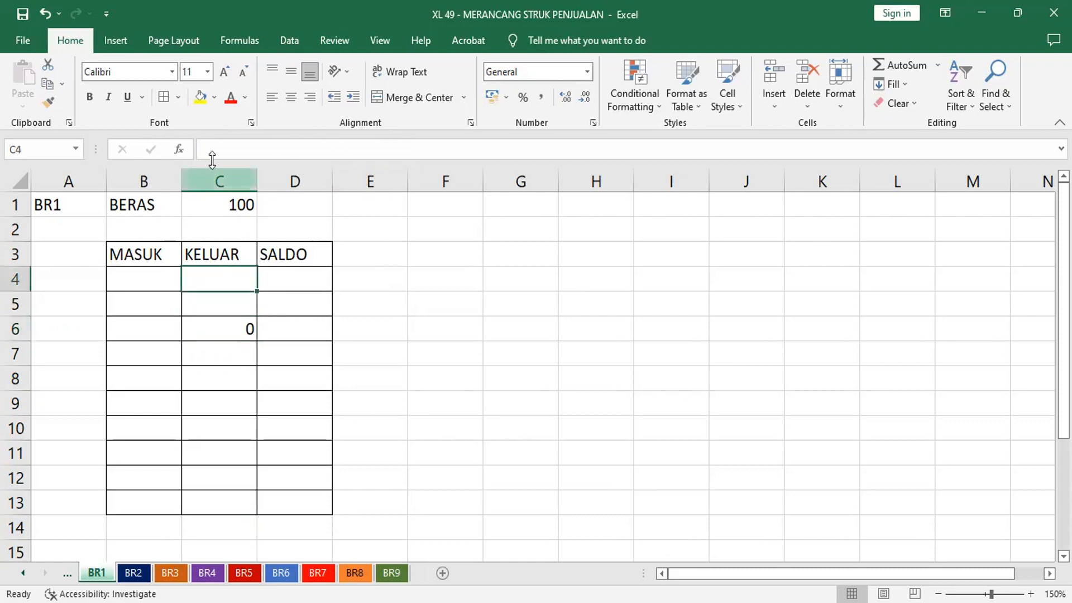
{"action": "left_click", "coordinate": [179, 149]}
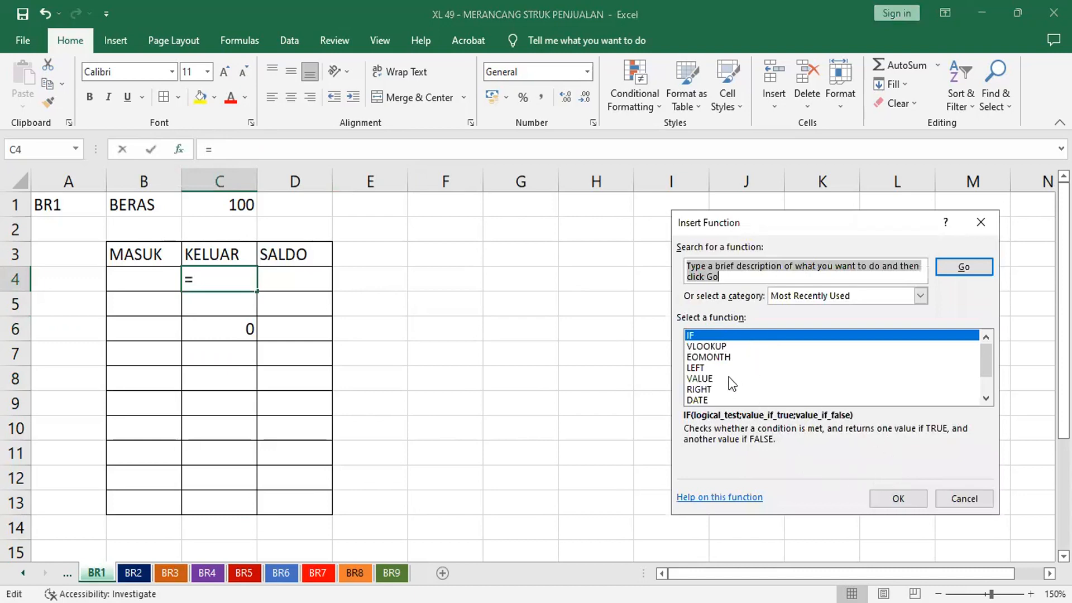
{"action": "left_click", "coordinate": [898, 493]}
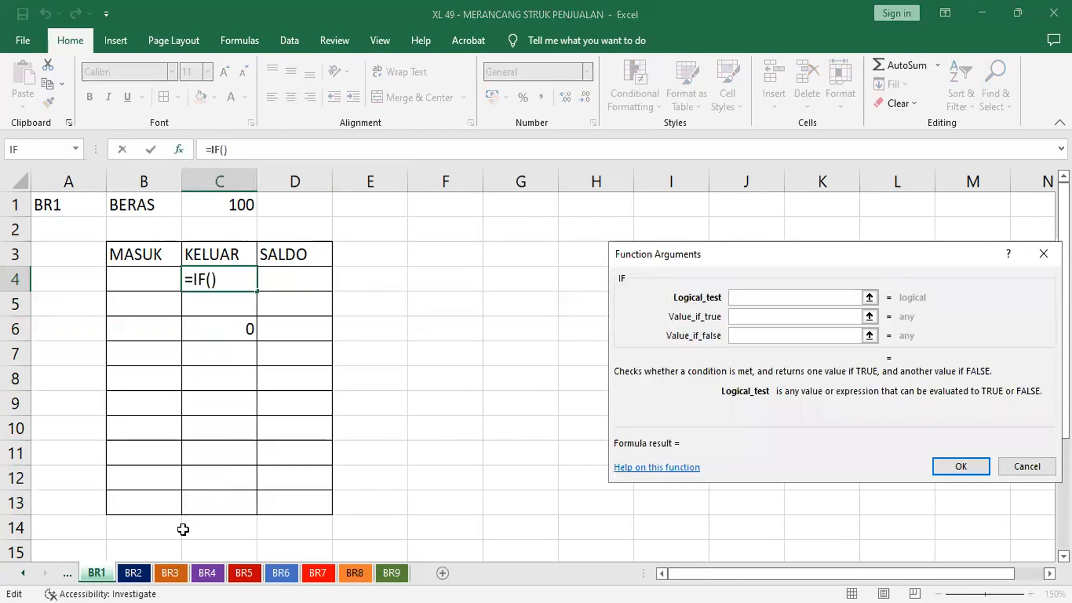
Set the IF logical test to TRANSAKSI!G5='BR1'!$B$1, with the item name reference on BR1 made absolute.
{"action": "left_click", "coordinate": [67, 573]}
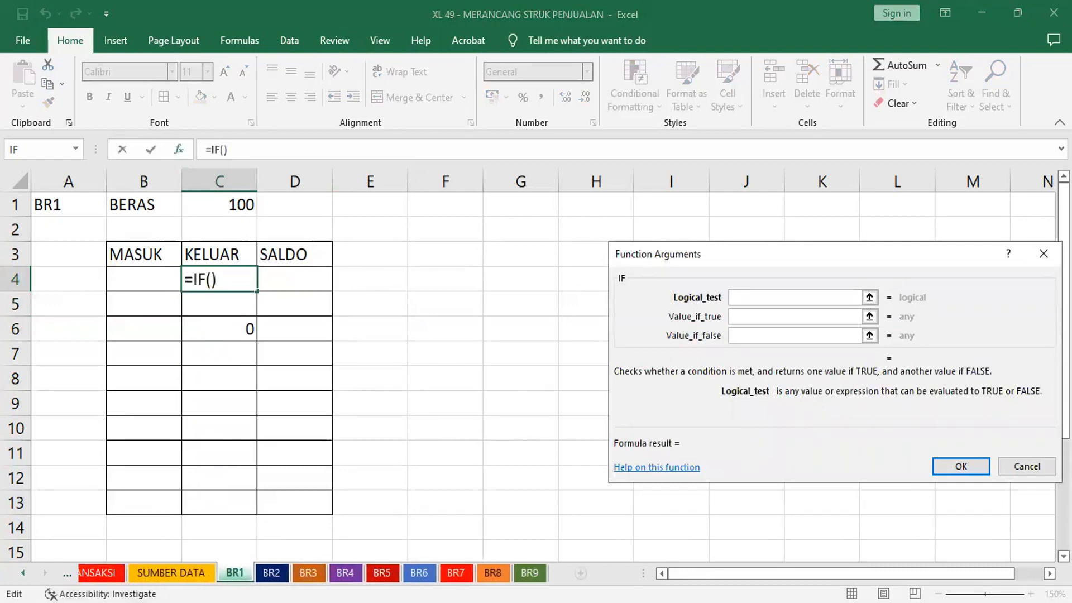
{"action": "left_click", "coordinate": [111, 573]}
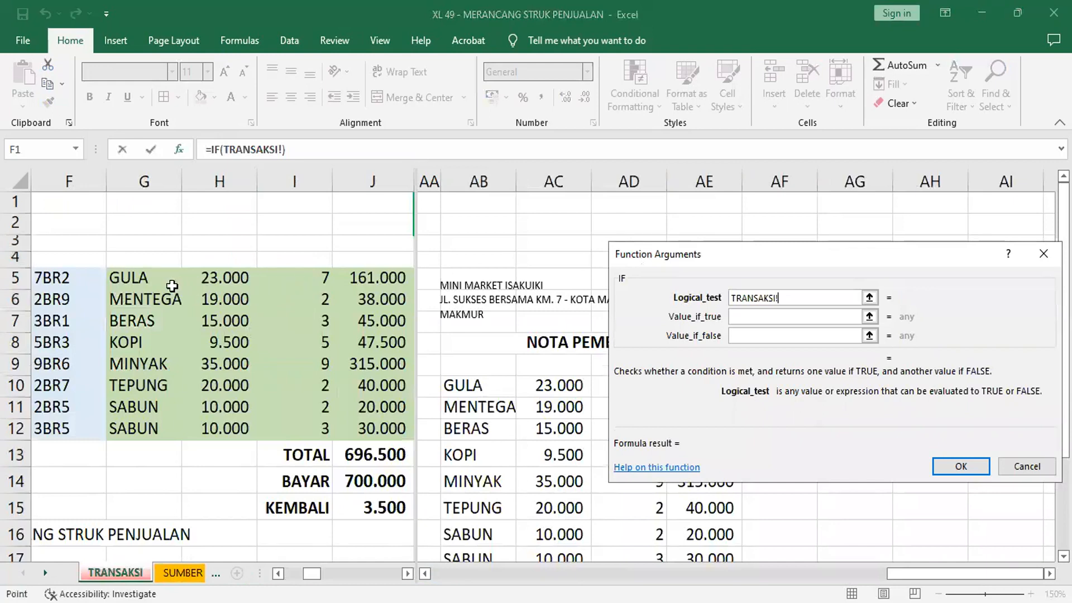
{"action": "left_click", "coordinate": [147, 278]}
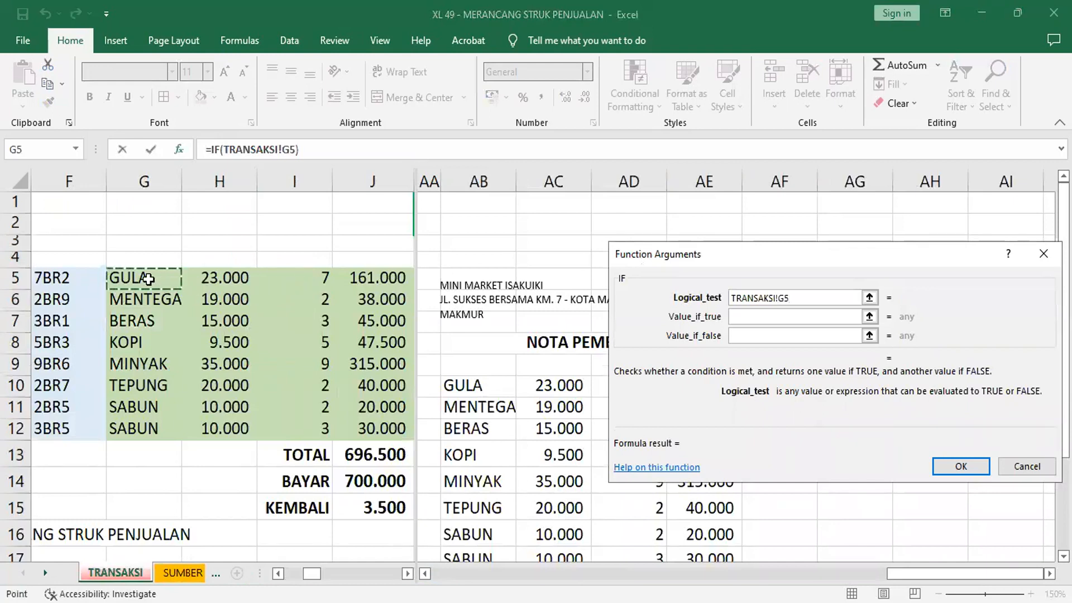
{"action": "type", "text": "="}
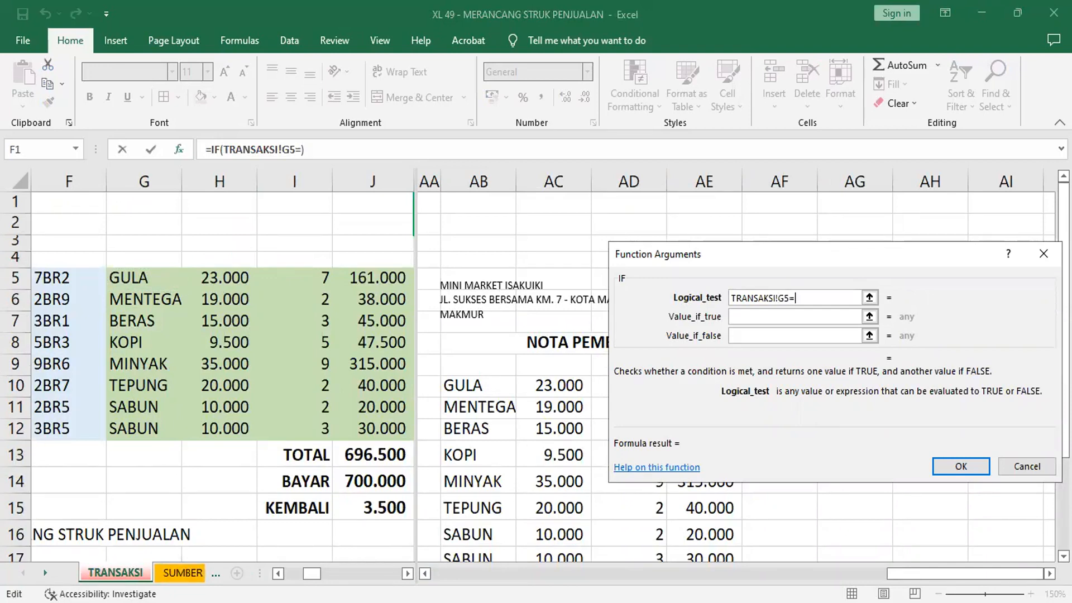
{"action": "left_click", "coordinate": [45, 573]}
{"action": "left_click", "coordinate": [45, 573]}
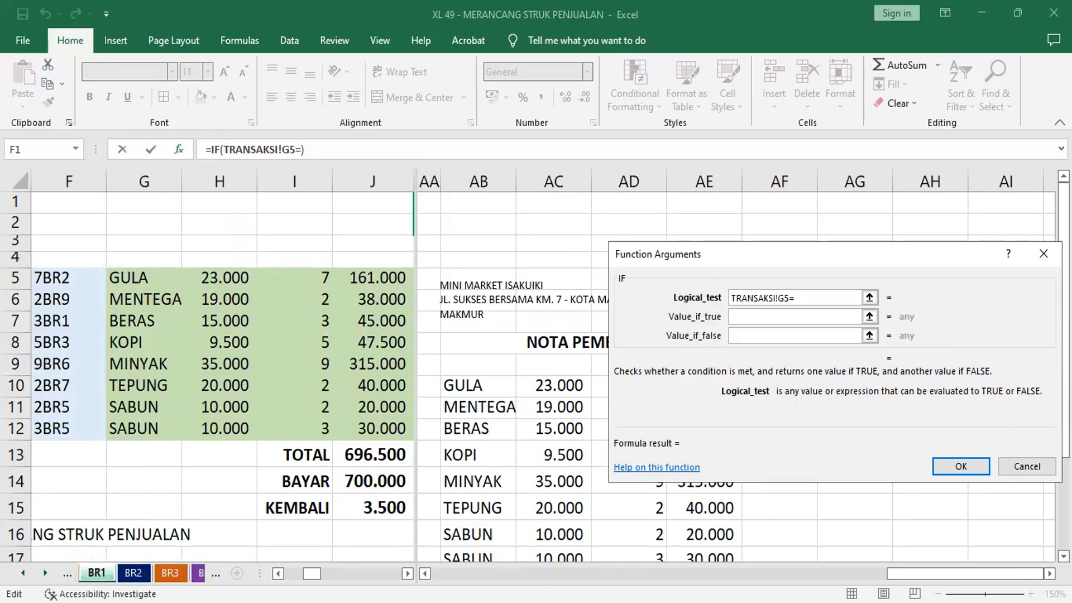
{"action": "left_click", "coordinate": [97, 573]}
{"action": "left_click", "coordinate": [151, 204]}
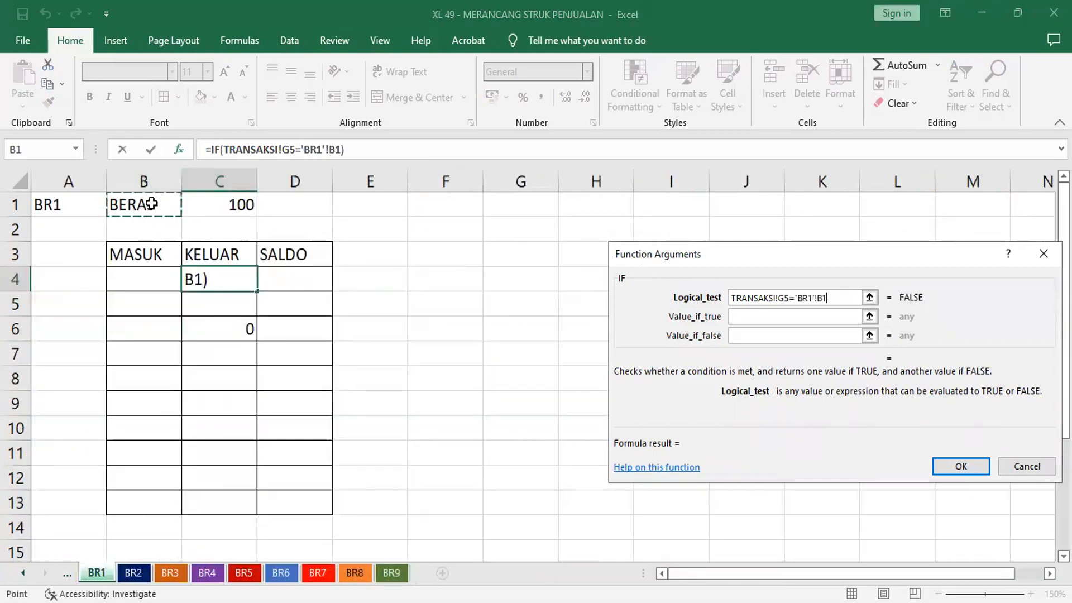
{"action": "key", "text": "F4"}
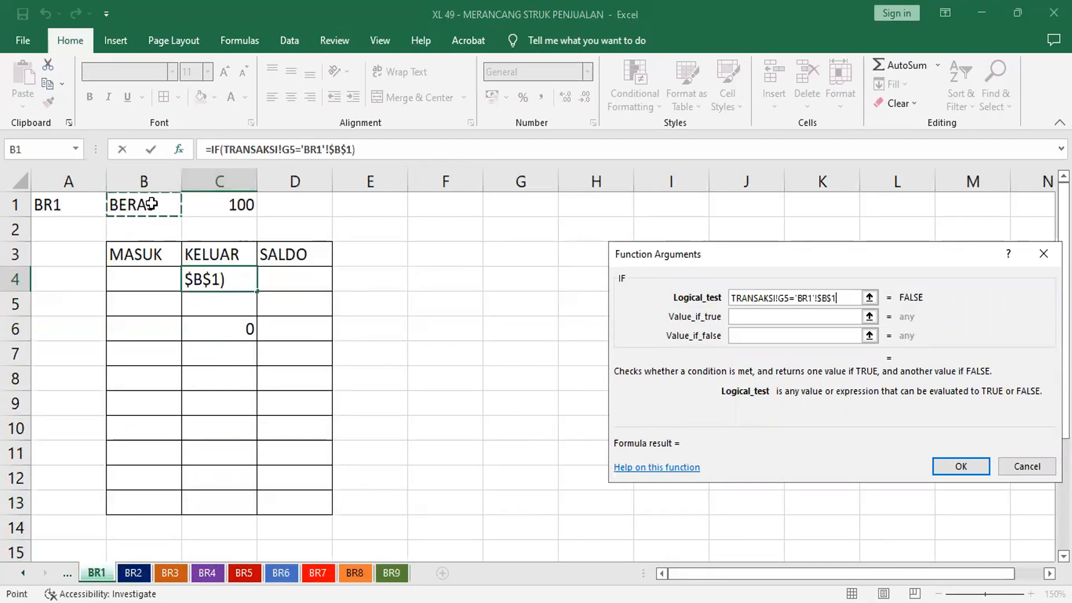
Set the IF function's value if true to the sold quantity in TRANSAKSI!I5.
{"action": "left_click", "coordinate": [756, 317]}
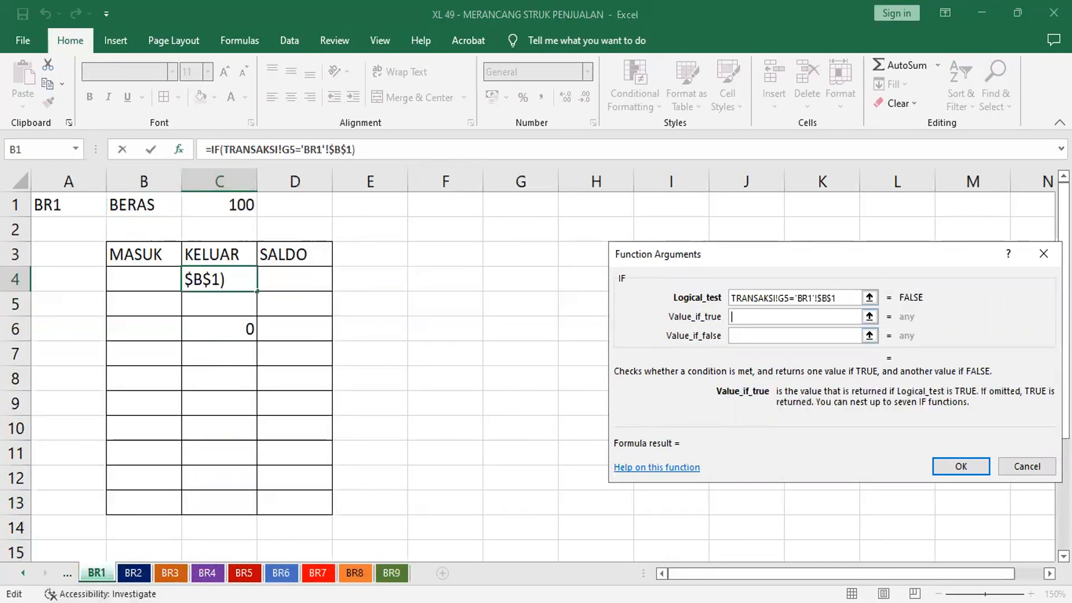
{"action": "left_click", "coordinate": [23, 572]}
{"action": "left_click", "coordinate": [23, 573]}
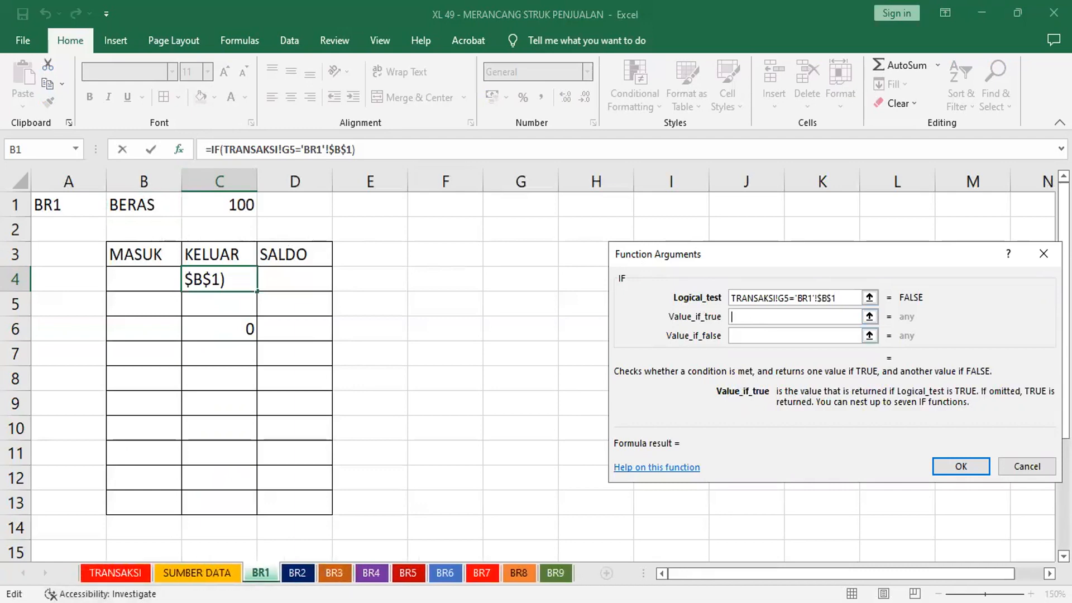
{"action": "left_click", "coordinate": [115, 573]}
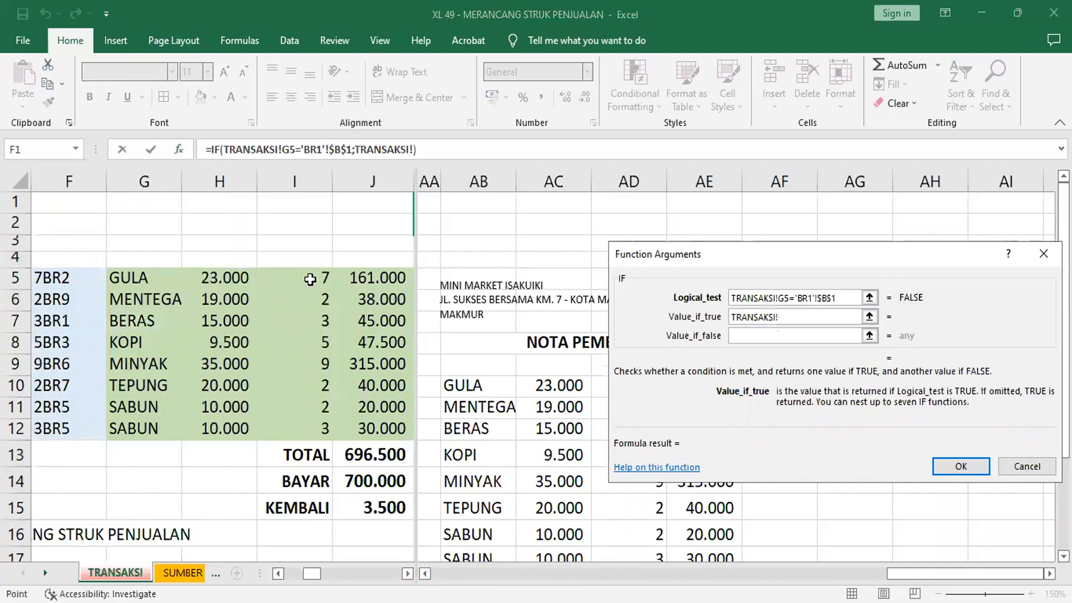
{"action": "left_click", "coordinate": [310, 279]}
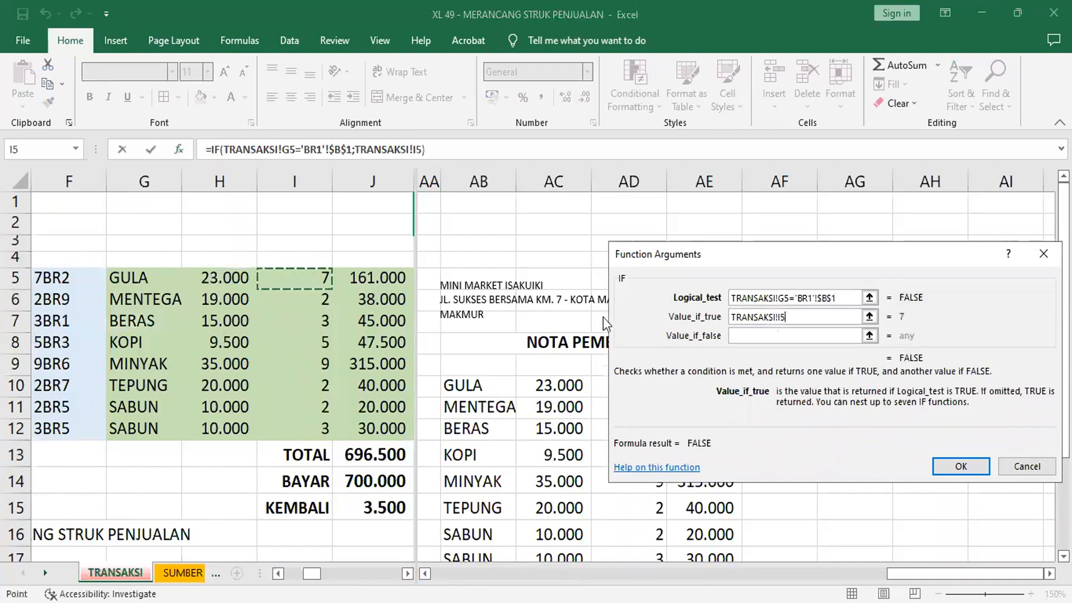
Set the value if false to "", complete the IF formula in C4 and fill it down through C13.
{"action": "left_click", "coordinate": [766, 335]}
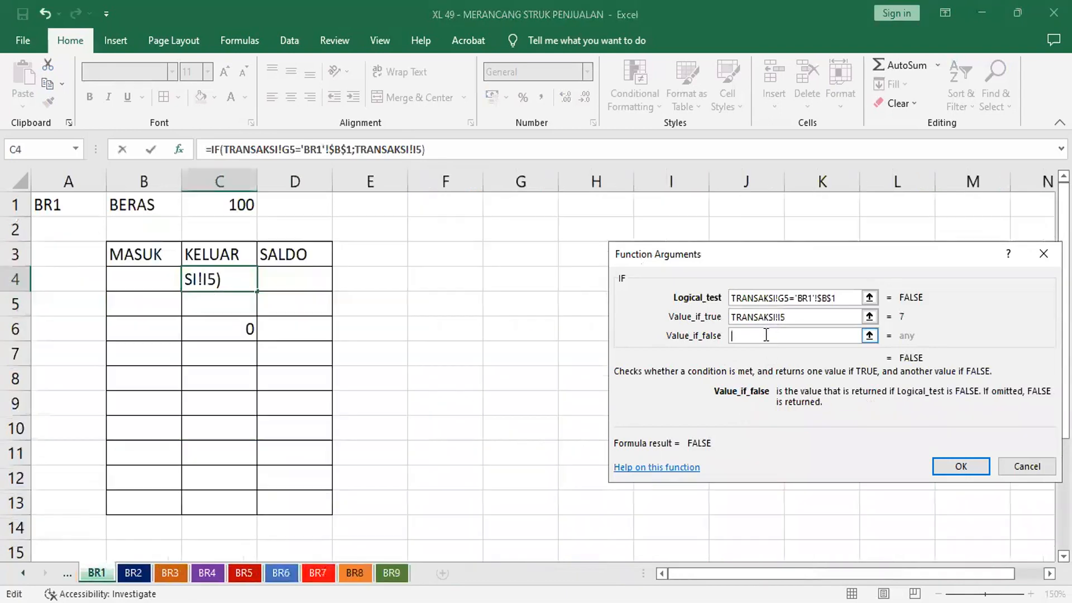
{"action": "type", "text": "\"\""}
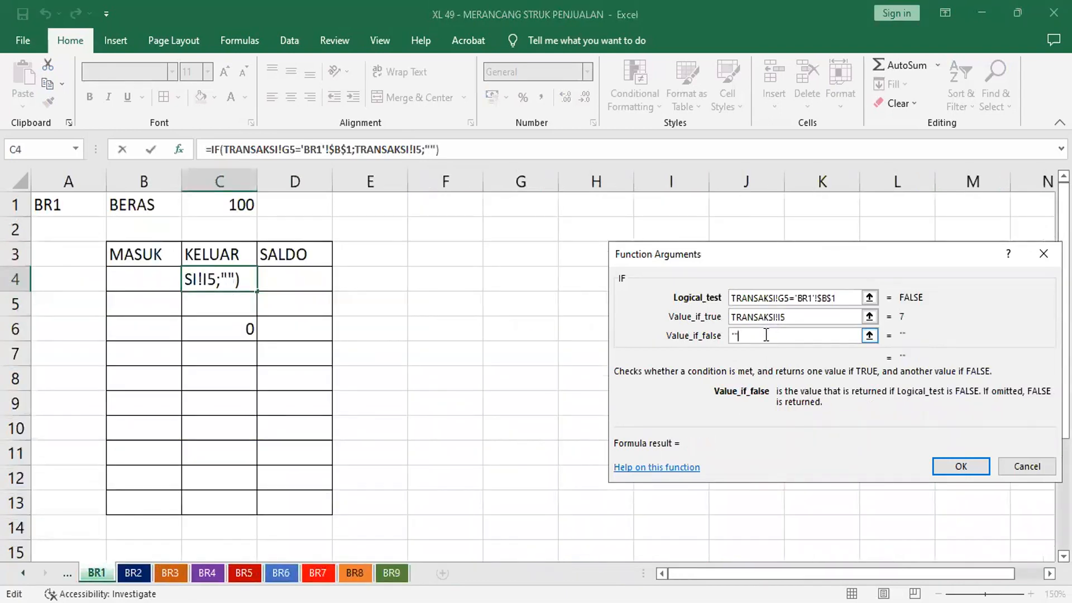
{"action": "left_click", "coordinate": [961, 468]}
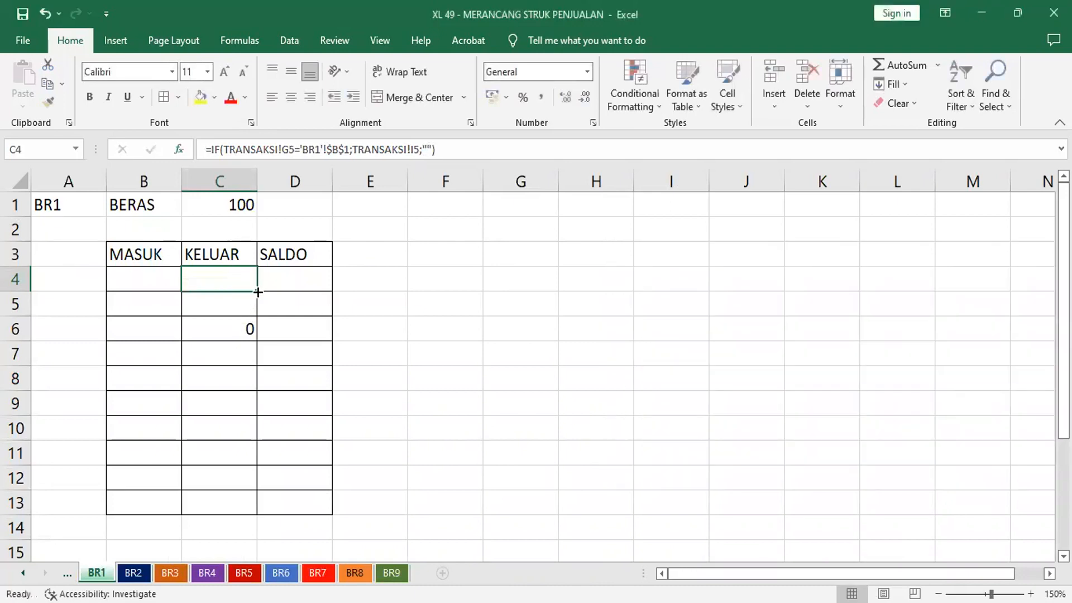
{"action": "left_click_drag", "start_coordinate": [257, 291], "coordinate": [243, 515]}
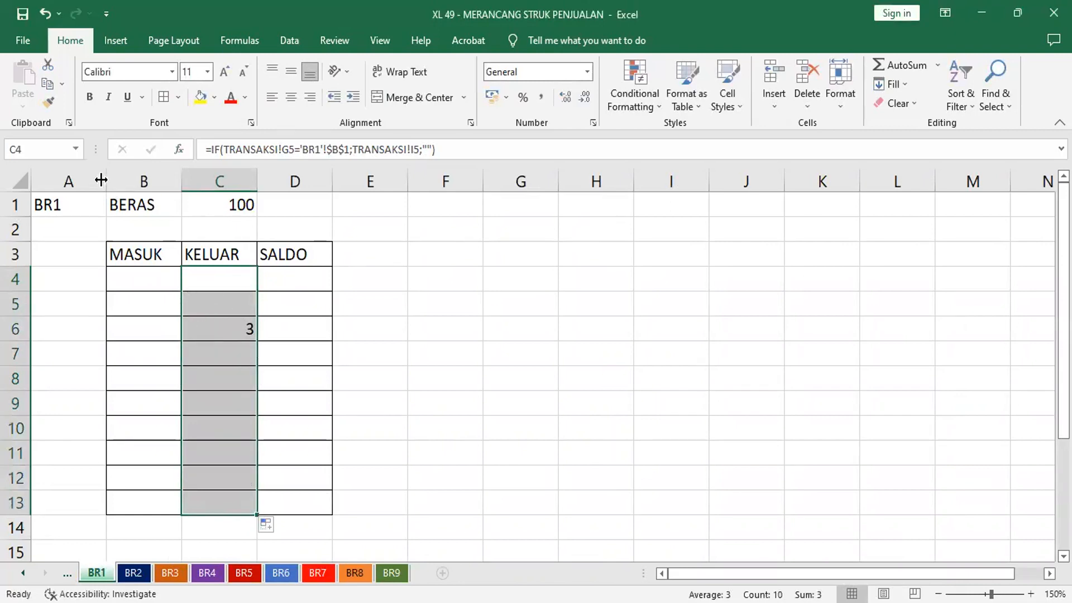
Copy the KELUAR formulas in C4:C13 of BR1 and paste them into the BR2 sheet starting at C4.
{"action": "left_click", "coordinate": [48, 85]}
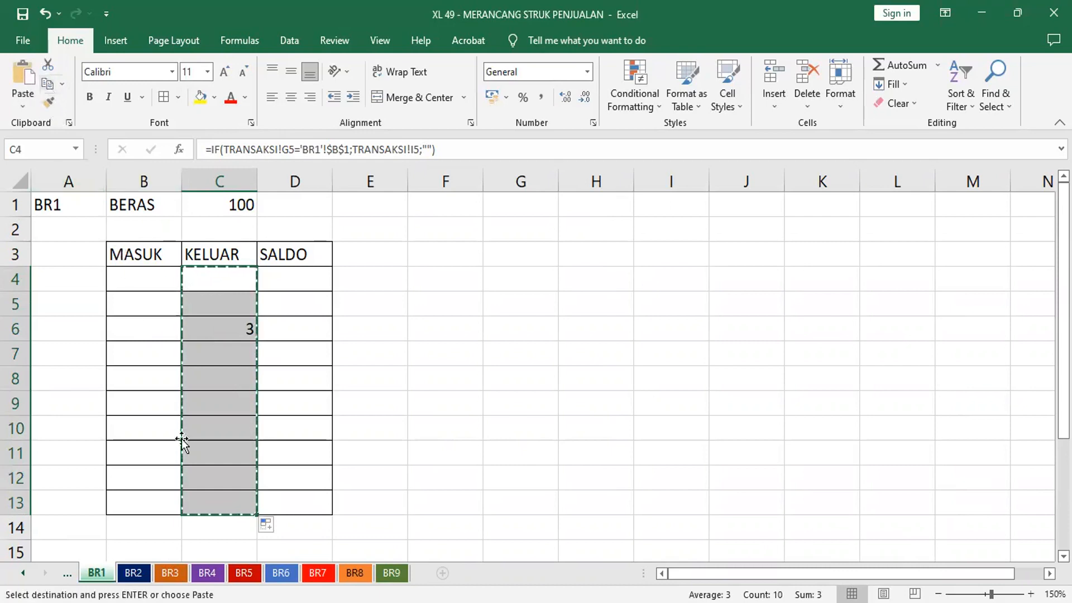
{"action": "left_click", "coordinate": [135, 572]}
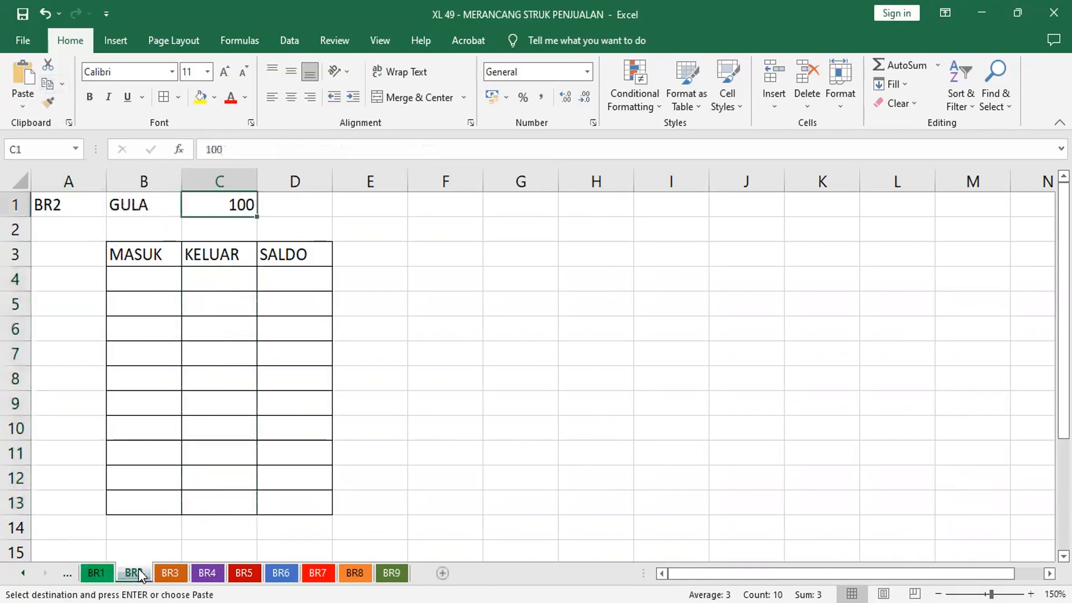
{"action": "left_click", "coordinate": [215, 289]}
{"action": "left_click", "coordinate": [22, 71]}
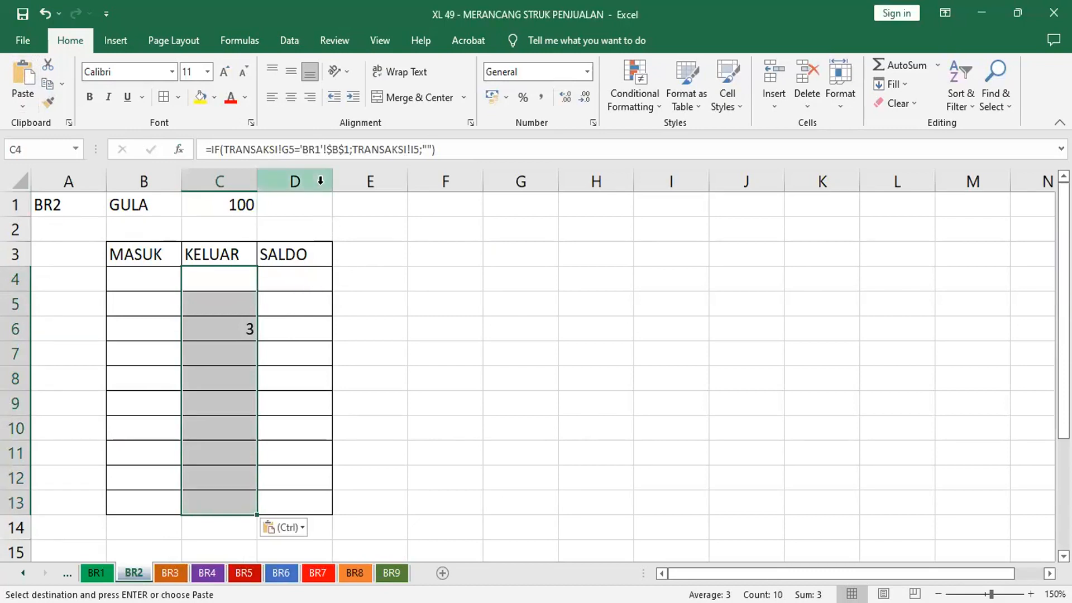
{"action": "left_click", "coordinate": [229, 280]}
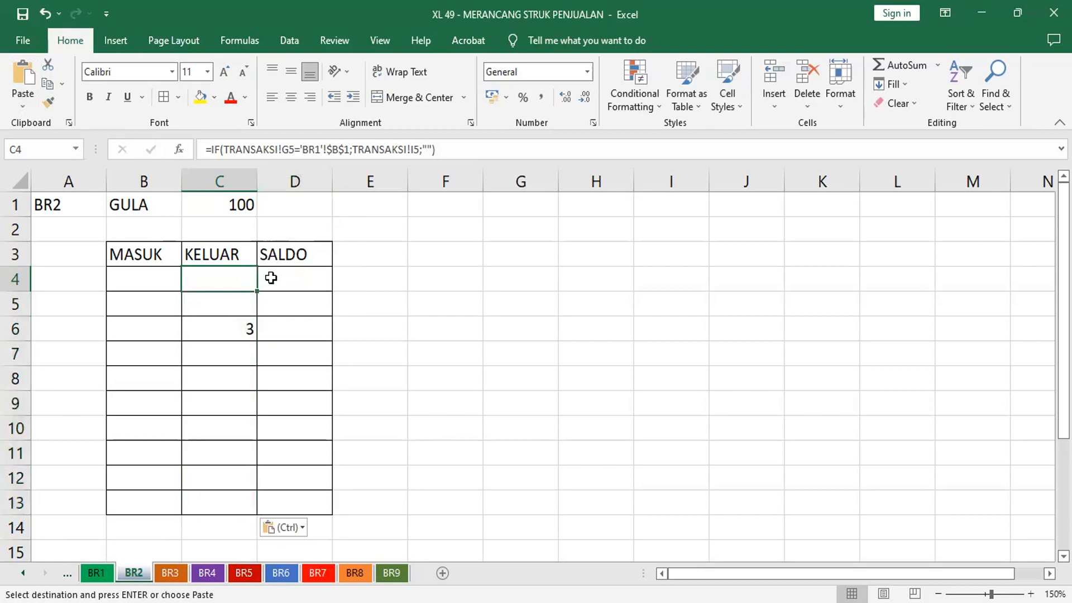
On BR2, change the logical test in C4 to TRANSAKSI!G5='BR2'!$B$1 and fill the formula down through C13.
{"action": "left_click", "coordinate": [178, 149]}
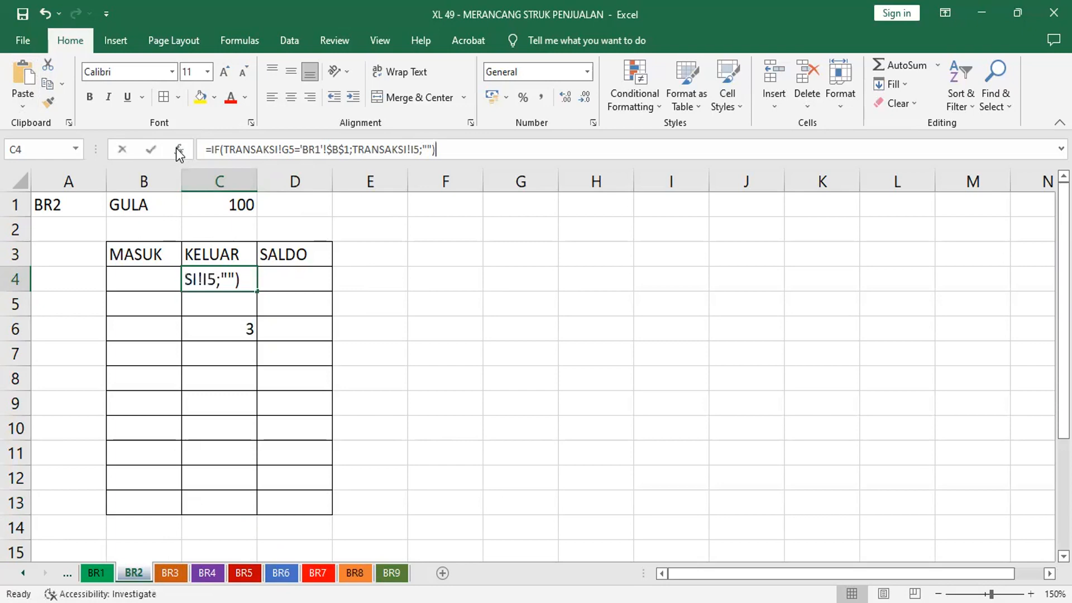
{"action": "left_click", "coordinate": [839, 299]}
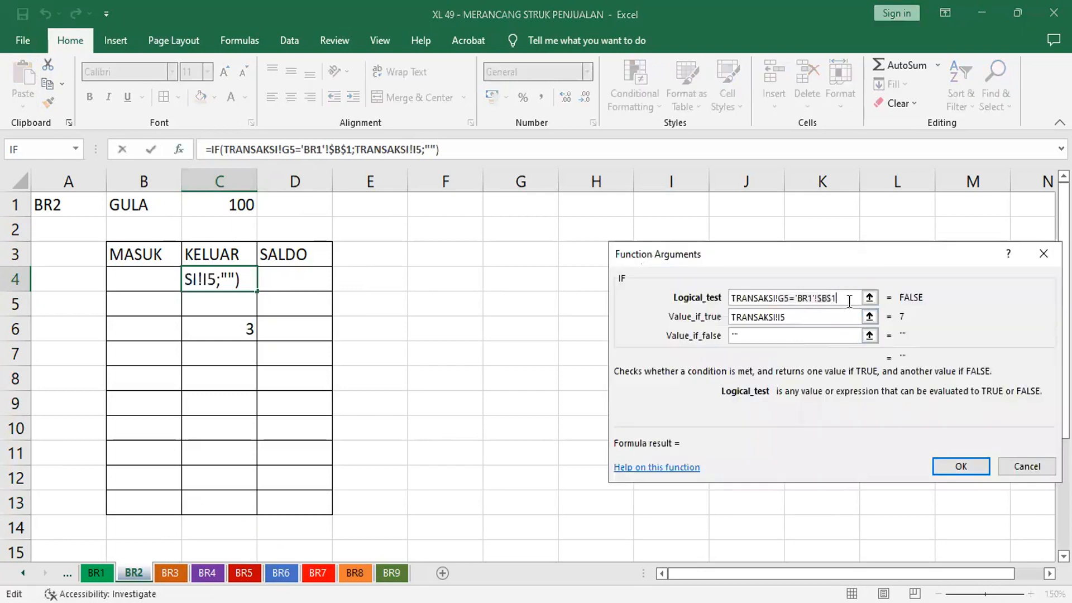
{"action": "left_click", "coordinate": [809, 299]}
{"action": "key", "text": "Delete"}
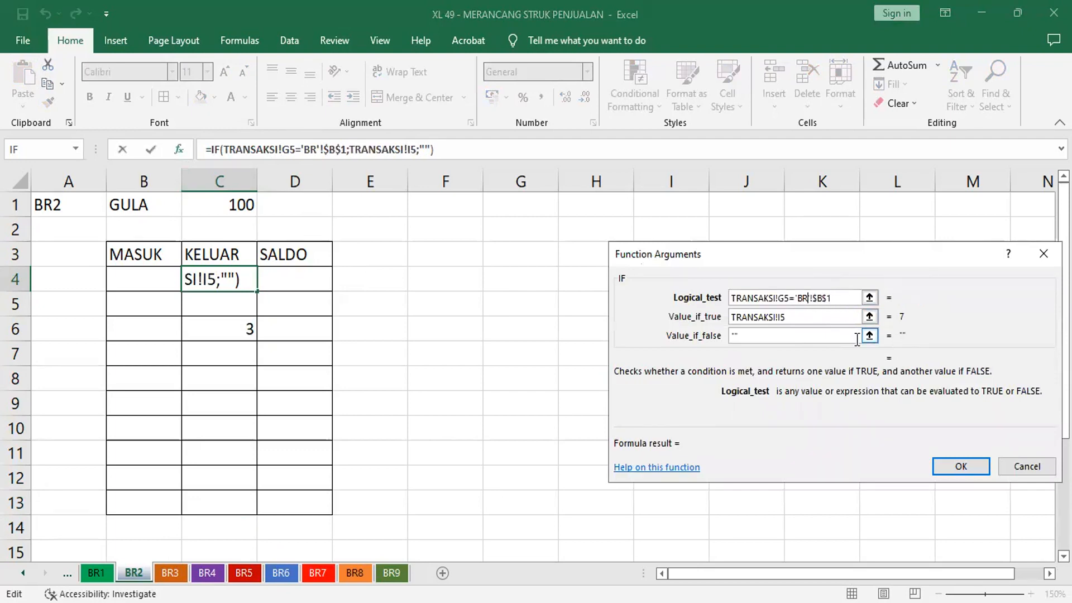
{"action": "type", "text": "2"}
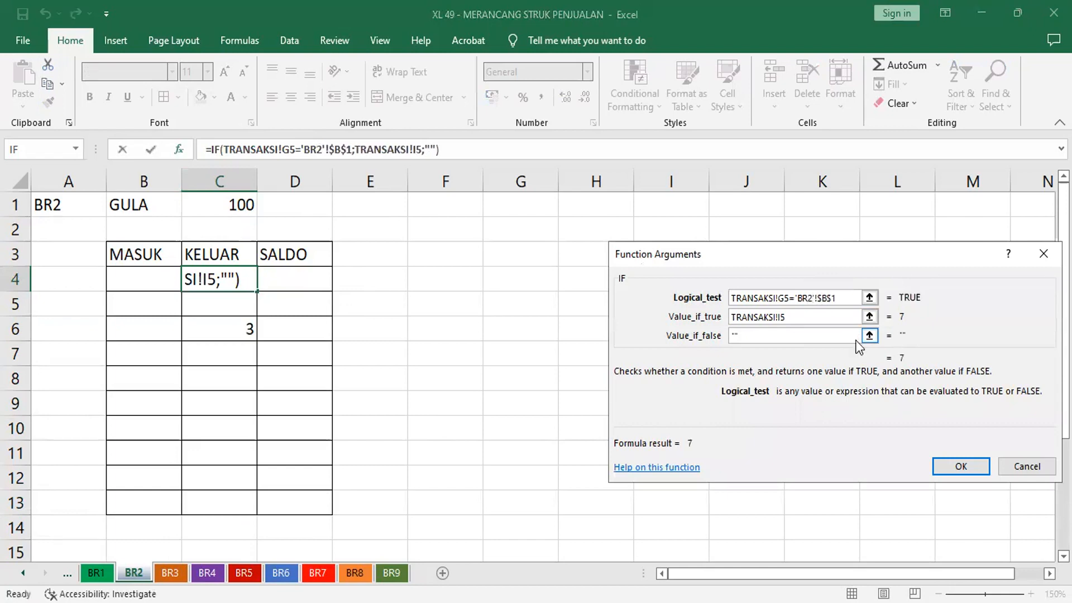
{"action": "key", "text": "Return"}
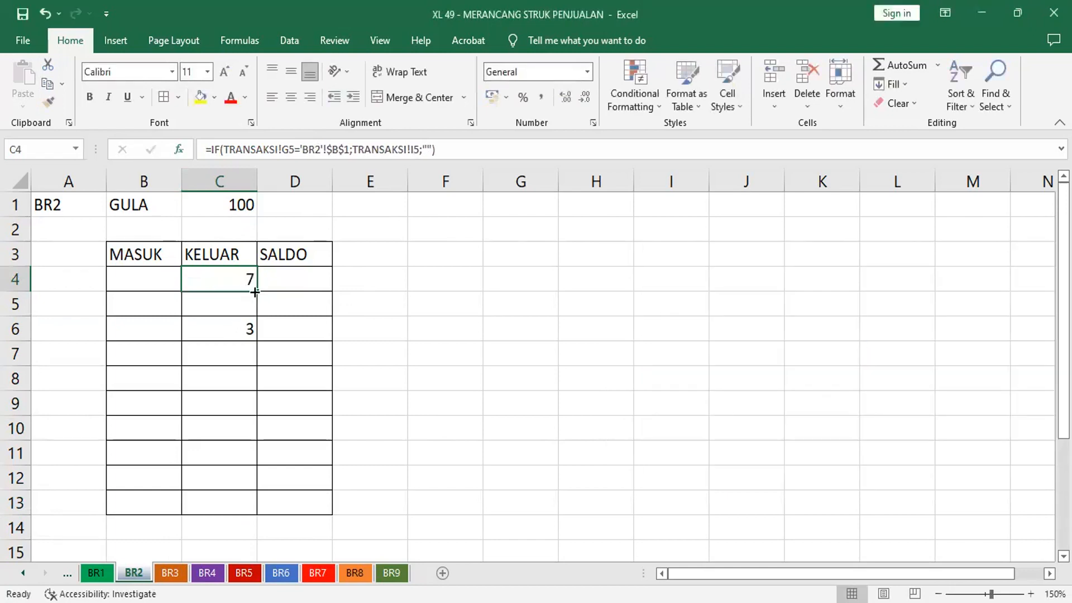
{"action": "left_click_drag", "start_coordinate": [255, 291], "coordinate": [256, 519]}
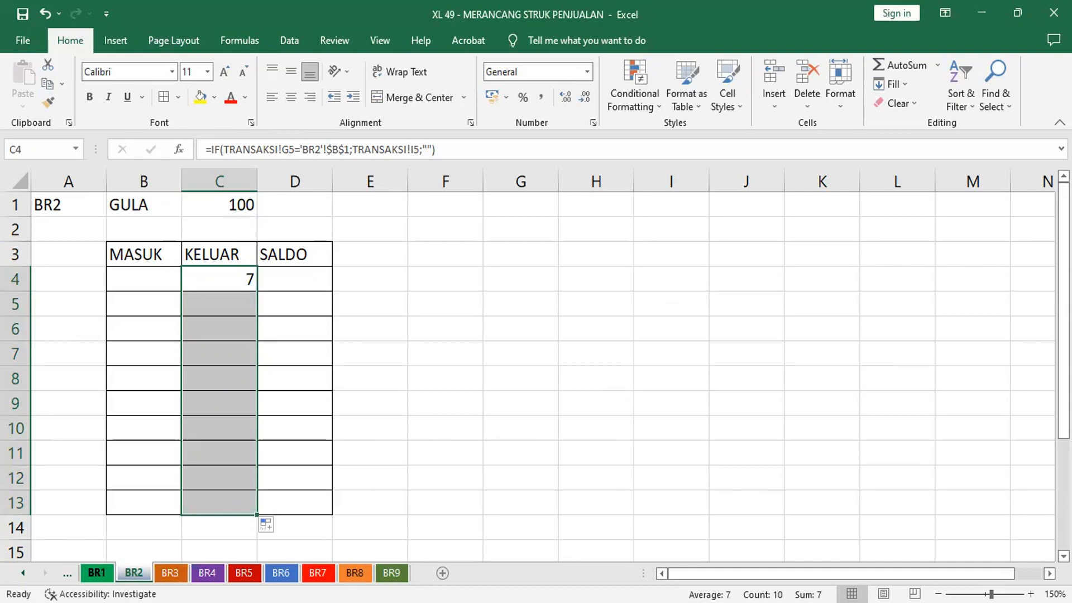
Try to move the TRANSAKSI sheet further back in the sheet order, past SUMBER DATA.
{"action": "left_click", "coordinate": [22, 572]}
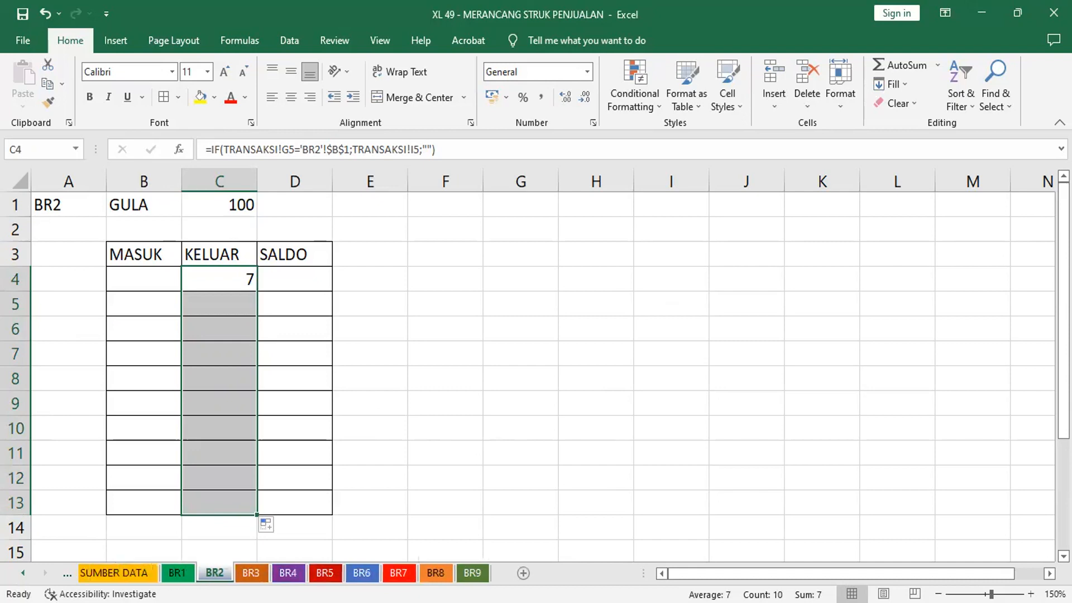
{"action": "left_click", "coordinate": [23, 573]}
{"action": "left_click", "coordinate": [106, 572]}
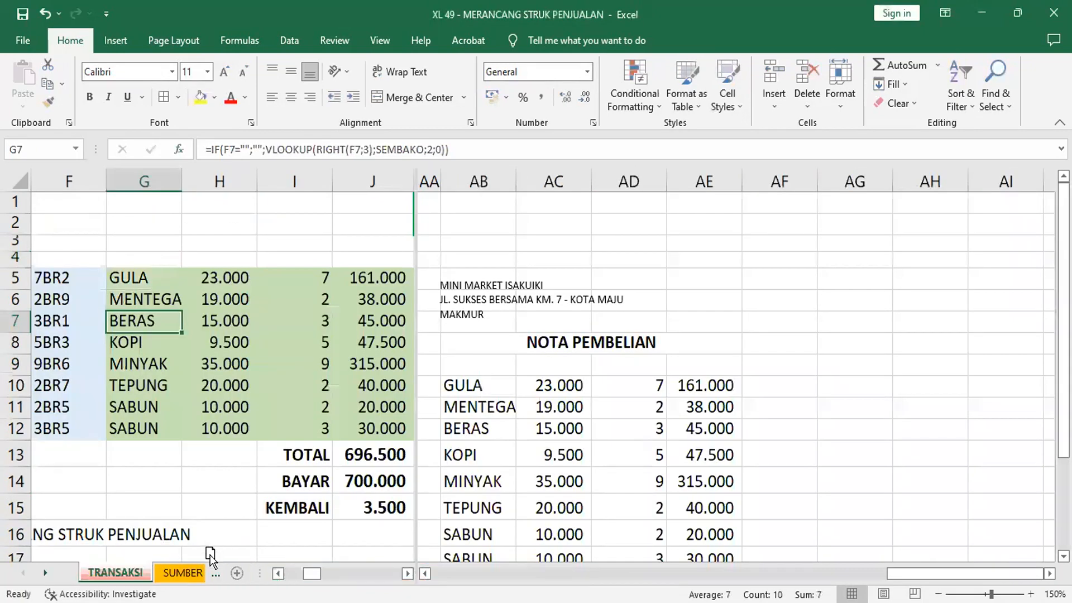
{"action": "left_click", "coordinate": [209, 565]}
{"action": "left_click", "coordinate": [209, 565]}
{"action": "left_click", "coordinate": [209, 569]}
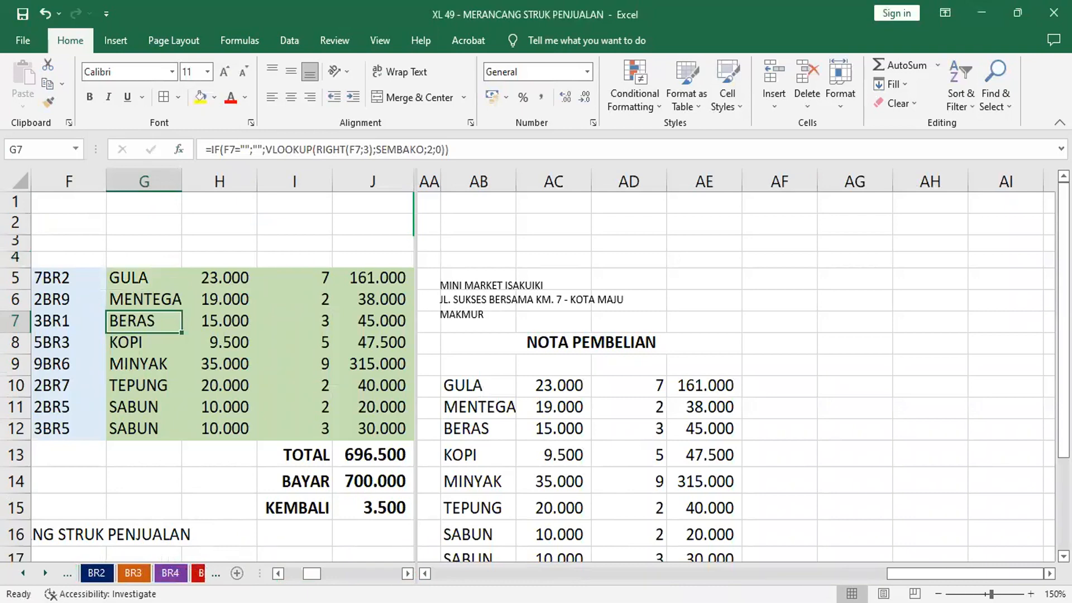
{"action": "left_click", "coordinate": [23, 573]}
{"action": "left_click", "coordinate": [23, 572]}
{"action": "left_click", "coordinate": [23, 572]}
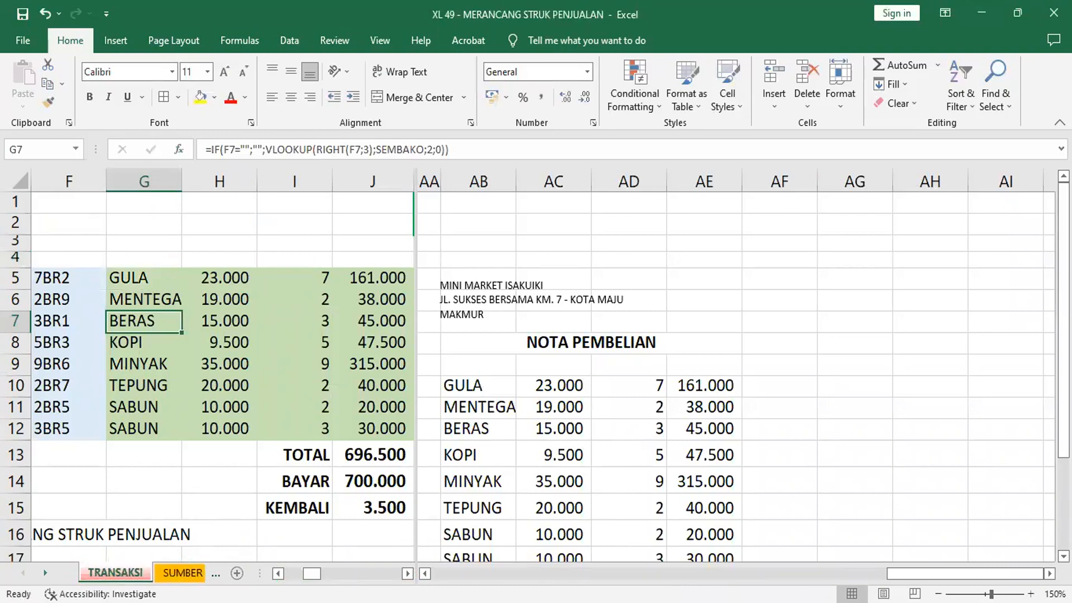
Move the SUMBER DATA sheet between BR1 and BR2 in the sheet order.
{"action": "left_click", "coordinate": [46, 572]}
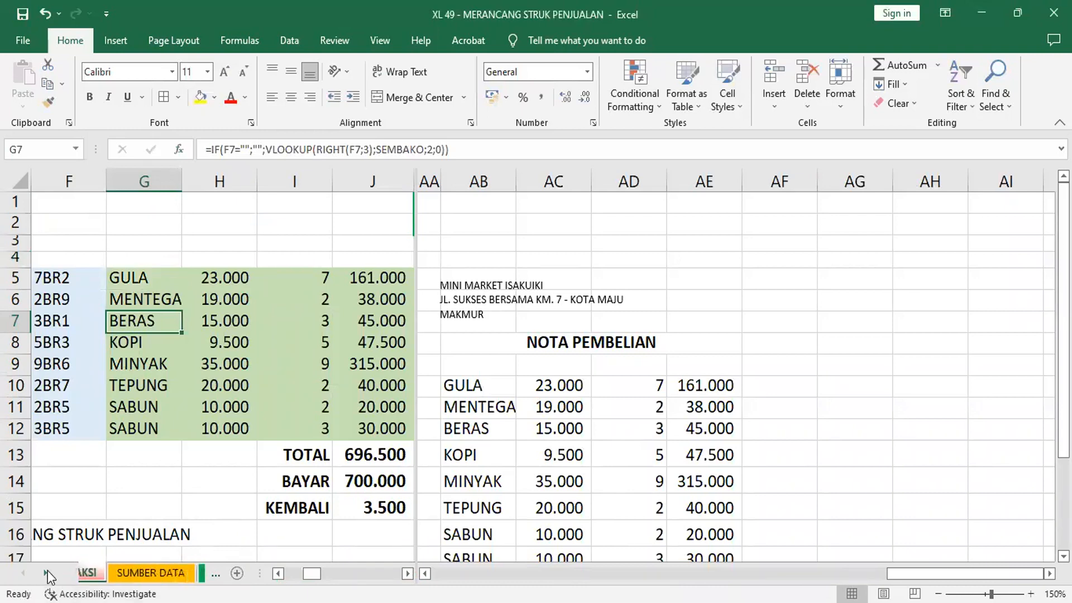
{"action": "left_click", "coordinate": [48, 571]}
{"action": "left_click", "coordinate": [141, 565]}
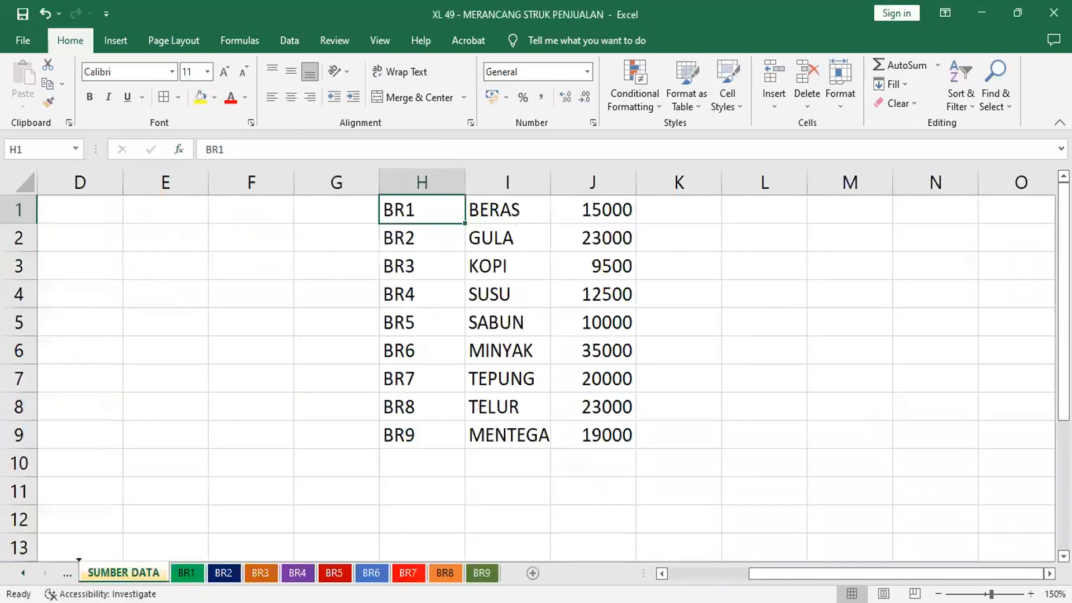
{"action": "left_click_drag", "start_coordinate": [79, 563], "coordinate": [219, 558]}
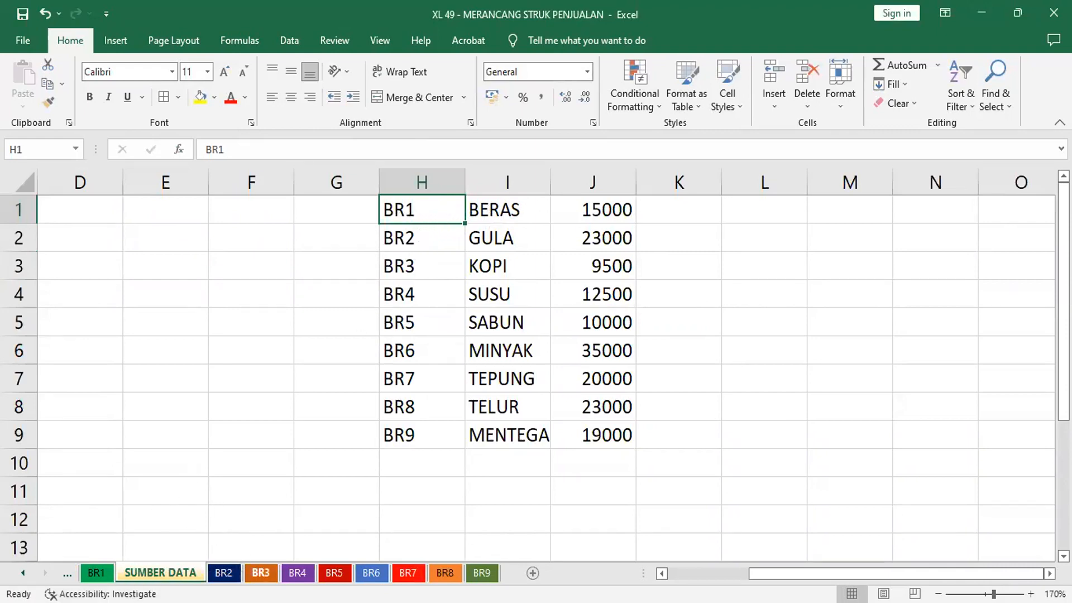
Review the KELUAR columns on BR2 and BR1 against the item list on SUMBER DATA.
{"action": "left_click", "coordinate": [229, 568]}
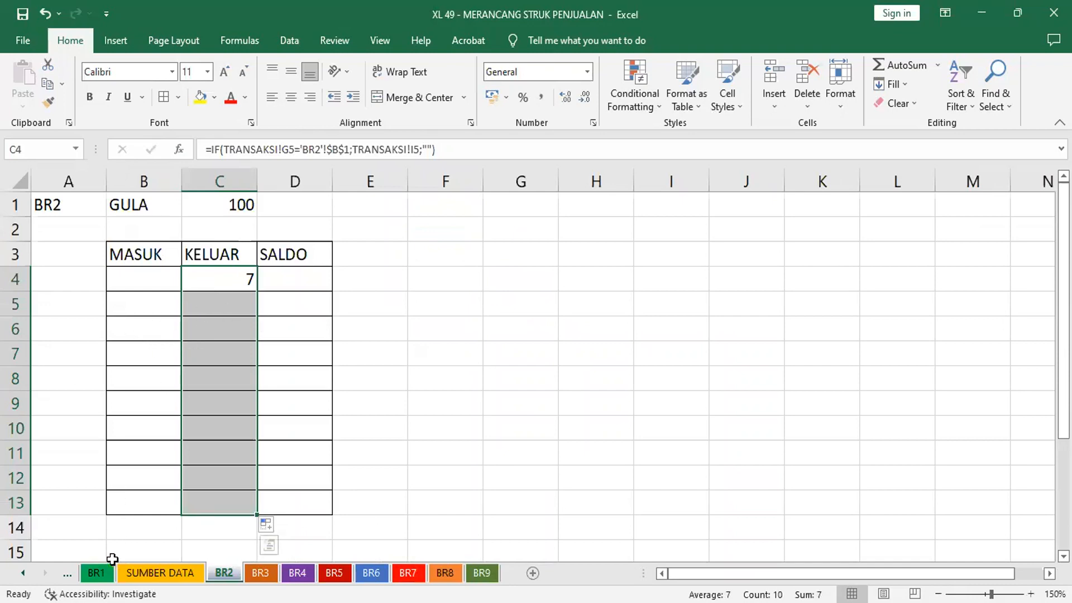
{"action": "left_click", "coordinate": [96, 572]}
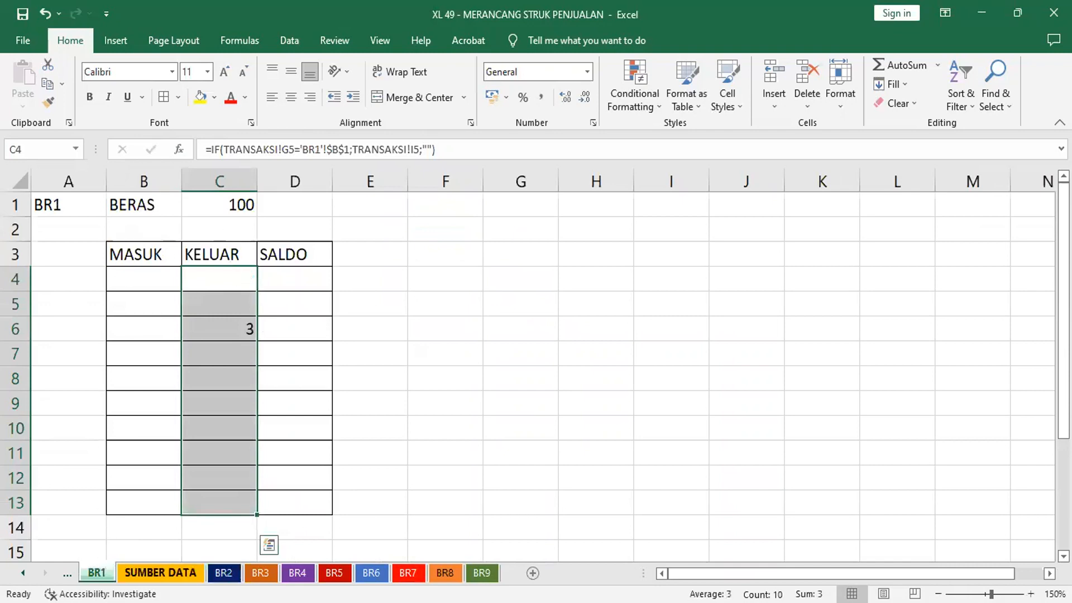
{"action": "left_click", "coordinate": [160, 572]}
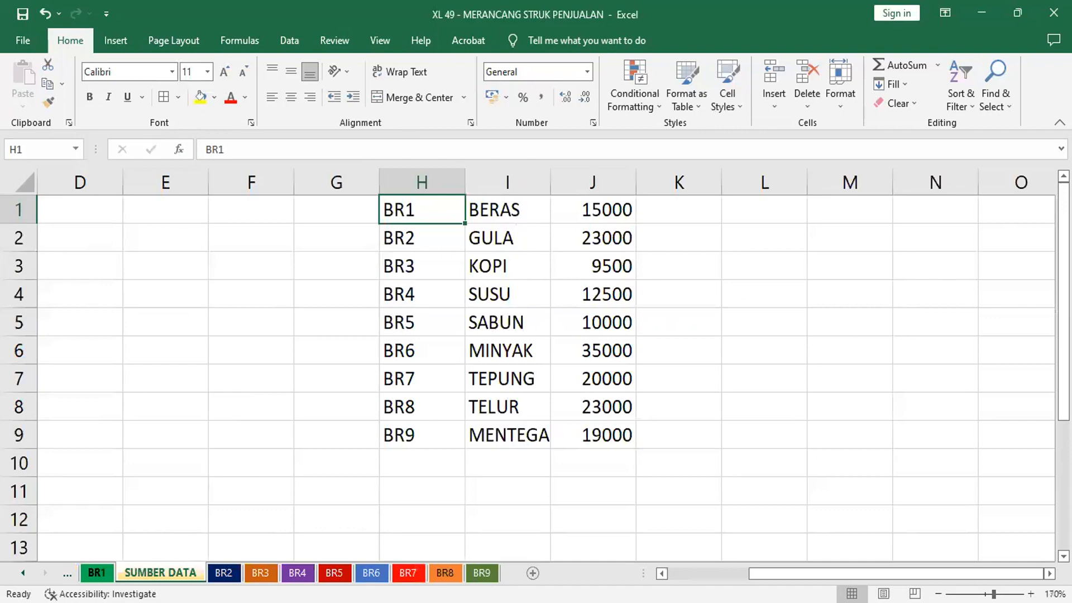
{"action": "left_click", "coordinate": [96, 572]}
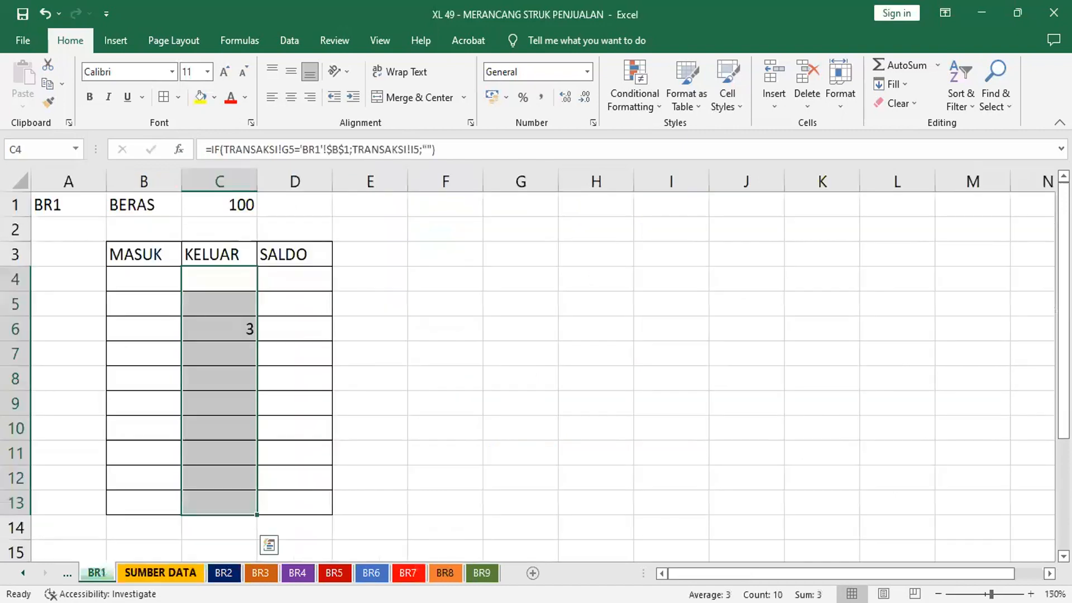
{"action": "left_click", "coordinate": [160, 572]}
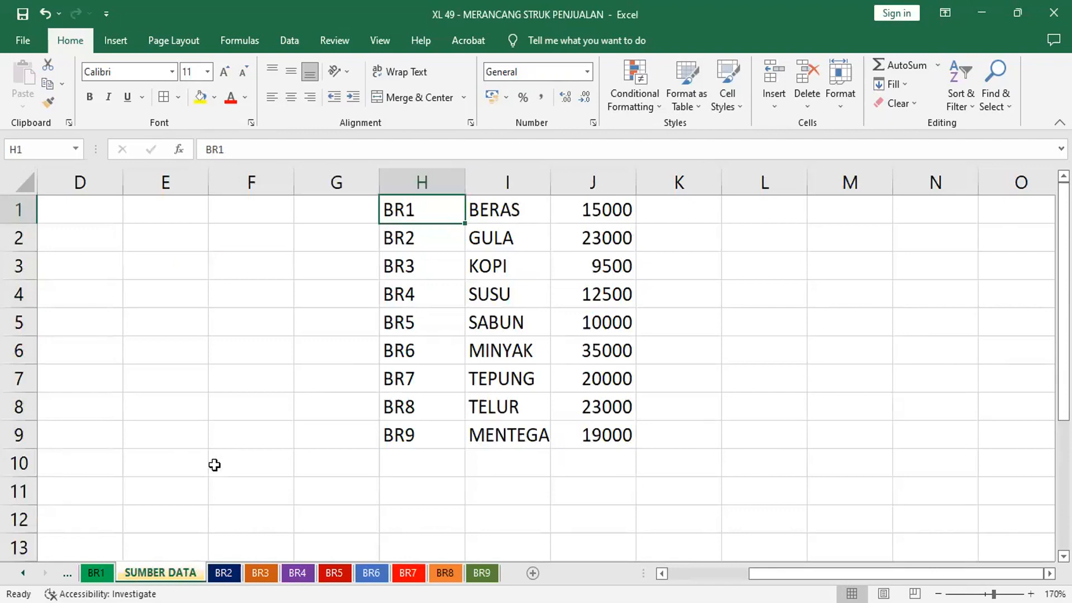
{"action": "left_click", "coordinate": [242, 407]}
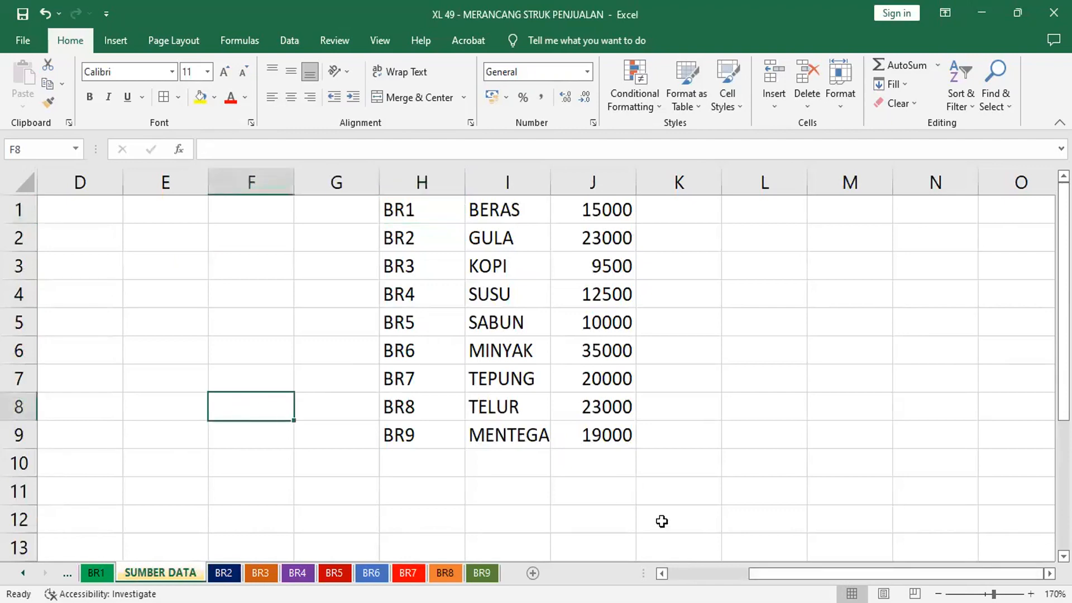
{"action": "scroll", "coordinate": [662, 520], "scroll_direction": "left", "scroll_amount": 3}
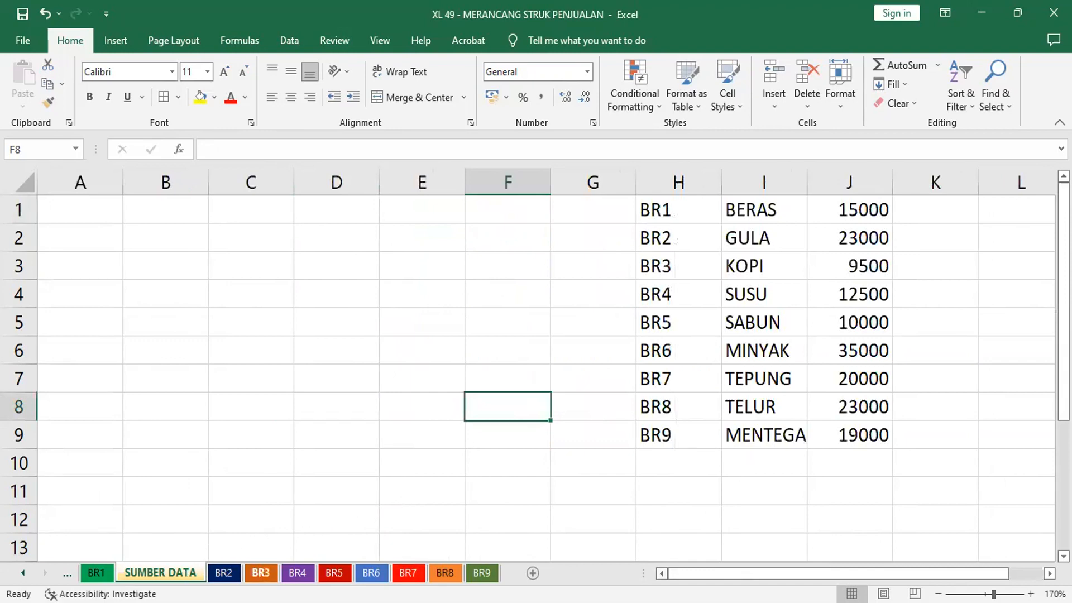
Move the TRANSAKSI sheet between BR1 and SUMBER DATA in the sheet order.
{"action": "left_click", "coordinate": [67, 574]}
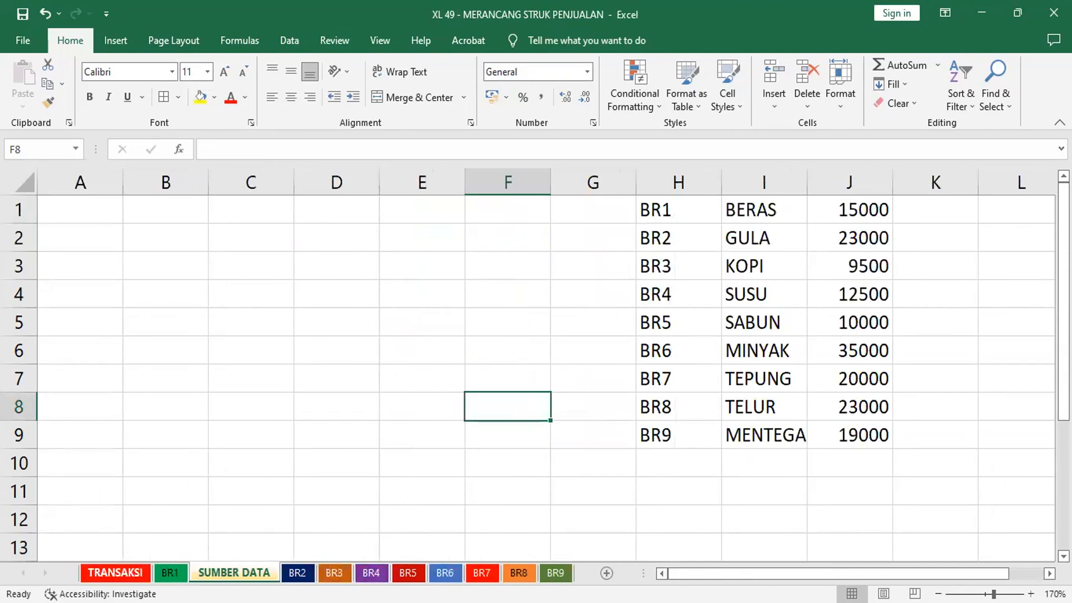
{"action": "left_click", "coordinate": [114, 573]}
{"action": "left_click_drag", "start_coordinate": [254, 513], "coordinate": [197, 558]}
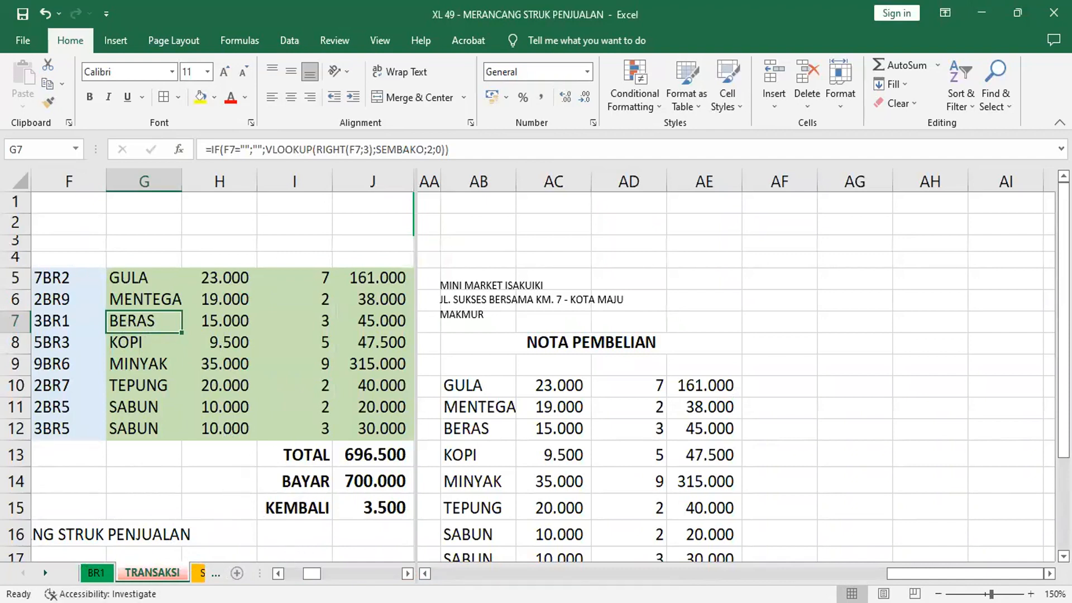
Clear the KELUAR formulas in C4:C13 of the BR1 sheet.
{"action": "left_click", "coordinate": [96, 572]}
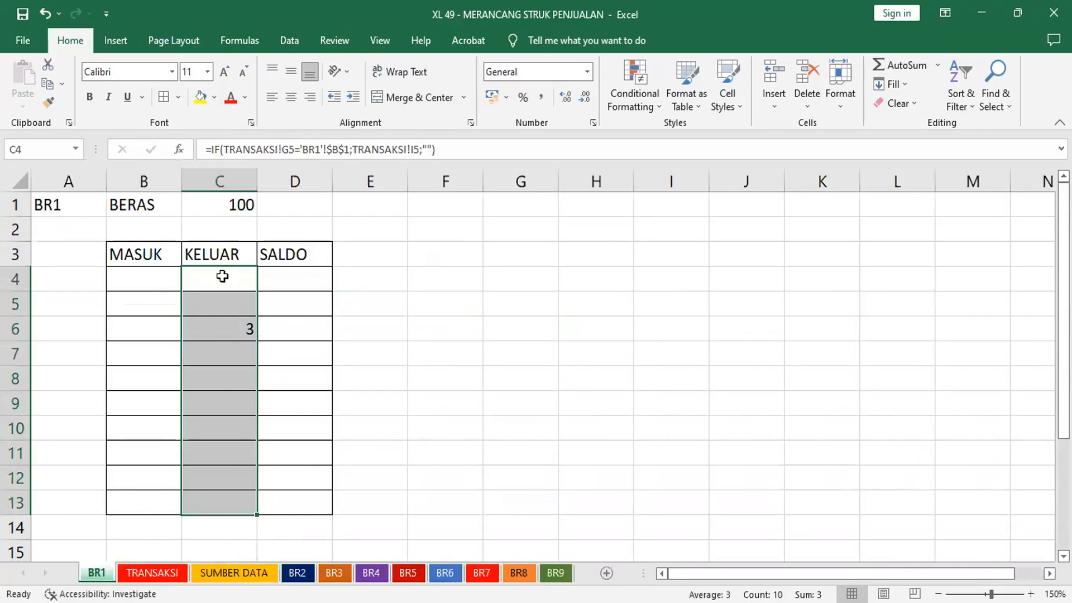
{"action": "key", "text": "Delete"}
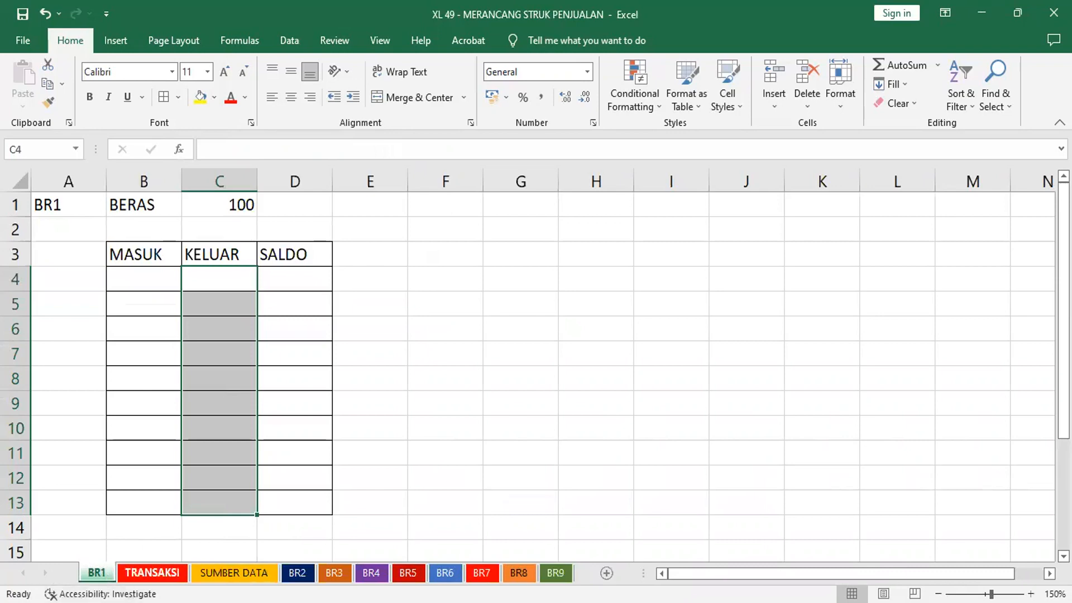
{"action": "left_click", "coordinate": [152, 573]}
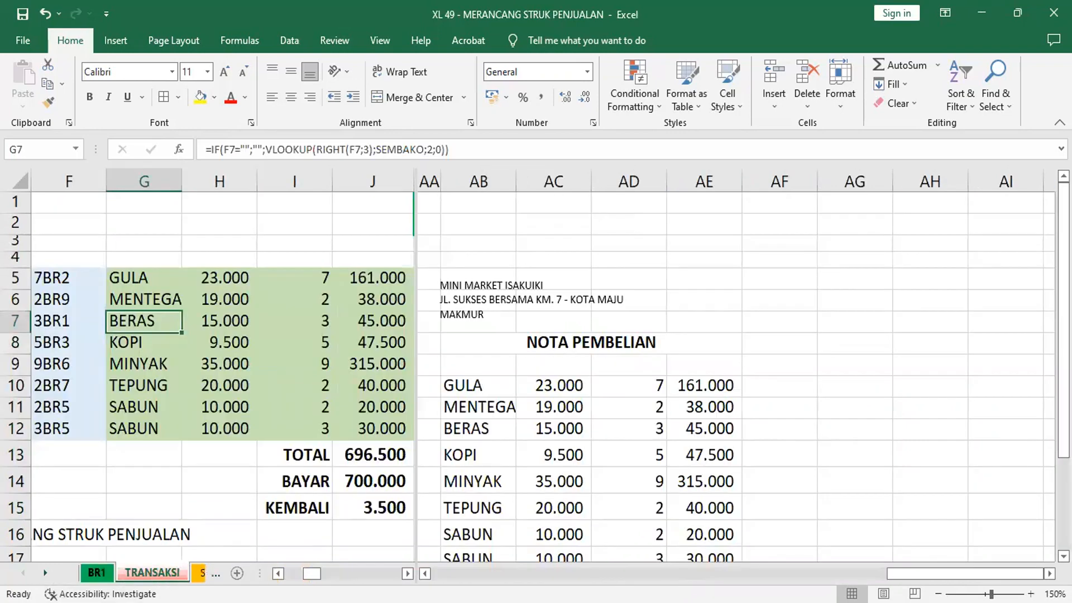
{"action": "left_click", "coordinate": [96, 573]}
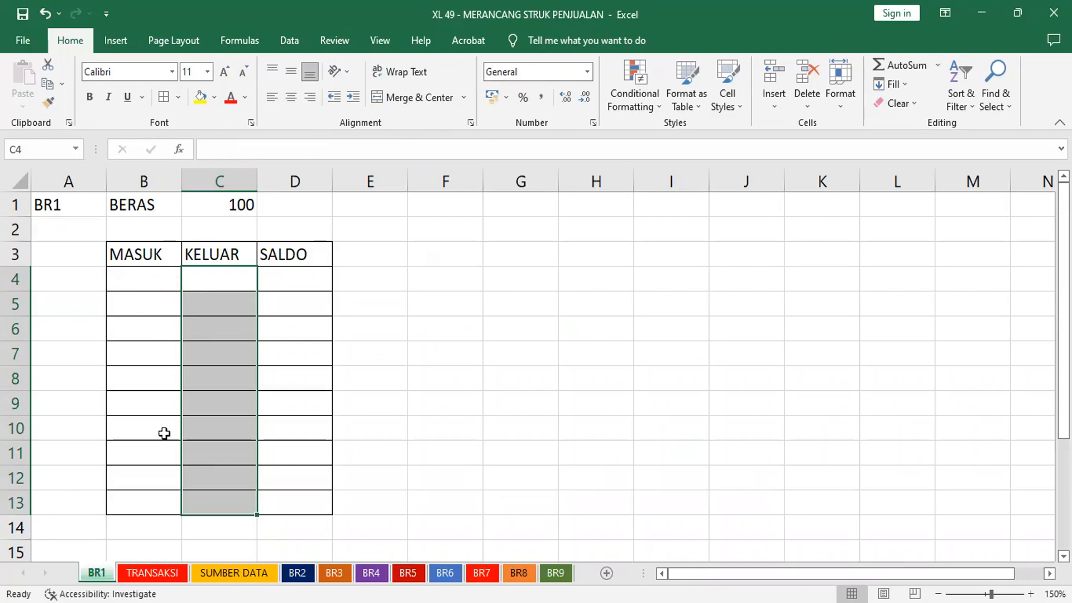
Delete the empty row 4 above the first item row on the TRANSAKSI sheet.
{"action": "left_click", "coordinate": [152, 572]}
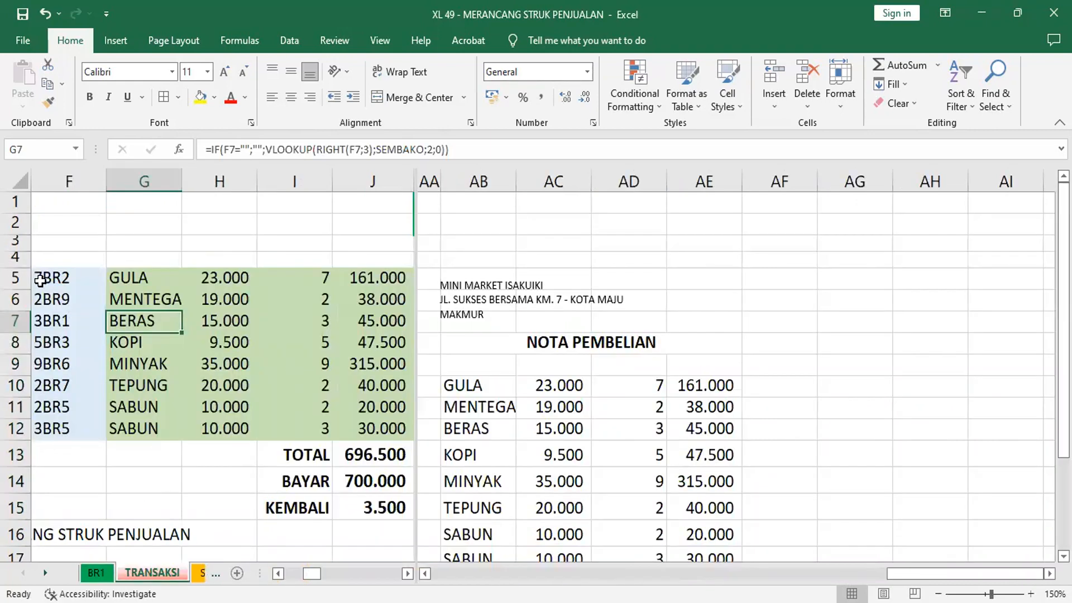
{"action": "left_click", "coordinate": [40, 280]}
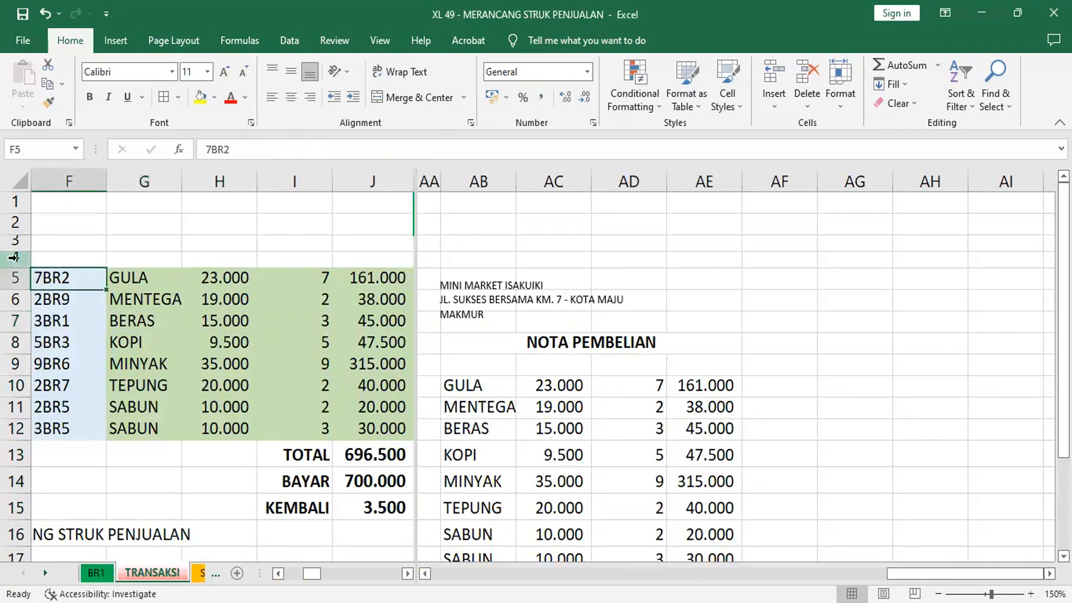
{"action": "left_click", "coordinate": [13, 258]}
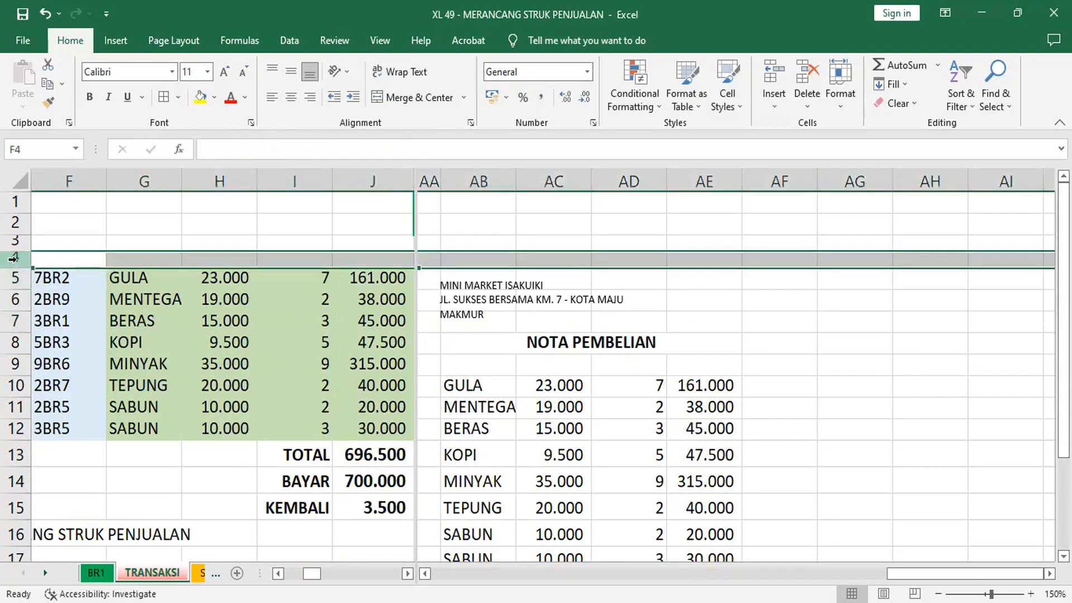
{"action": "right_click", "coordinate": [12, 259]}
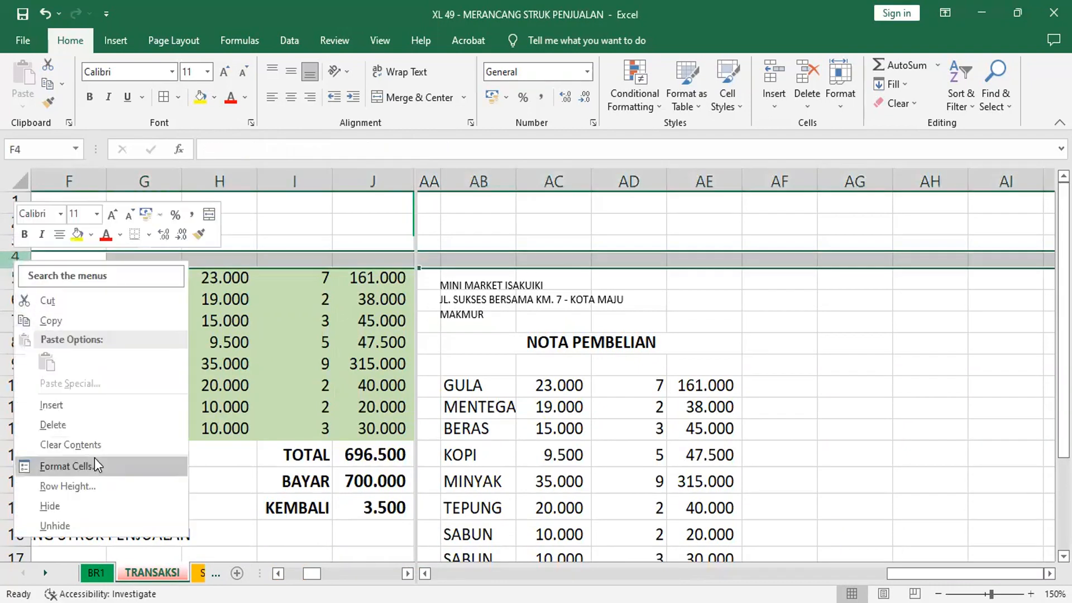
{"action": "left_click", "coordinate": [88, 427]}
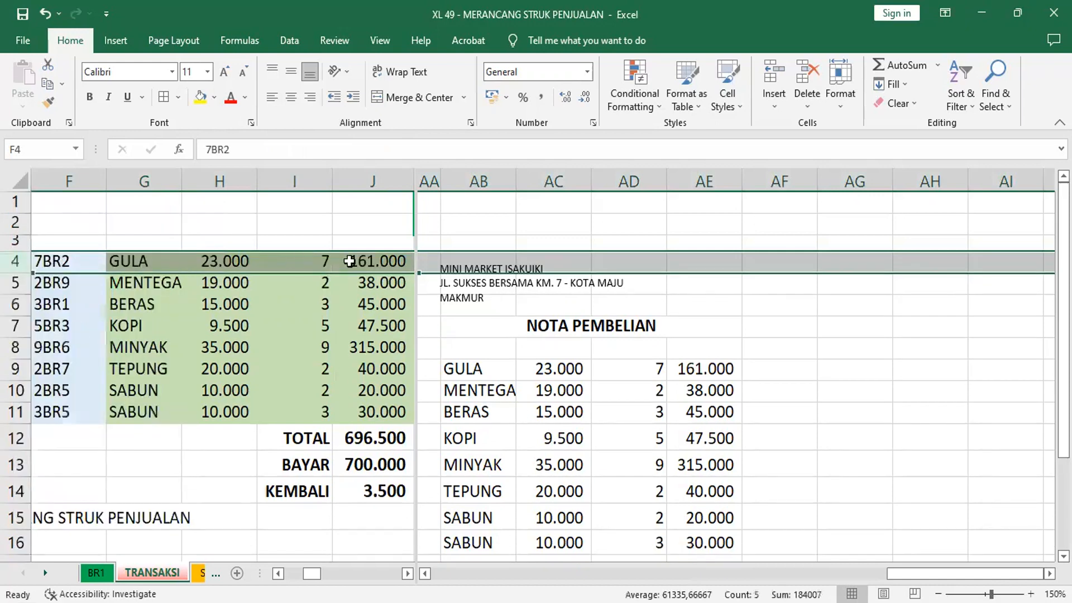
{"action": "left_click", "coordinate": [942, 442]}
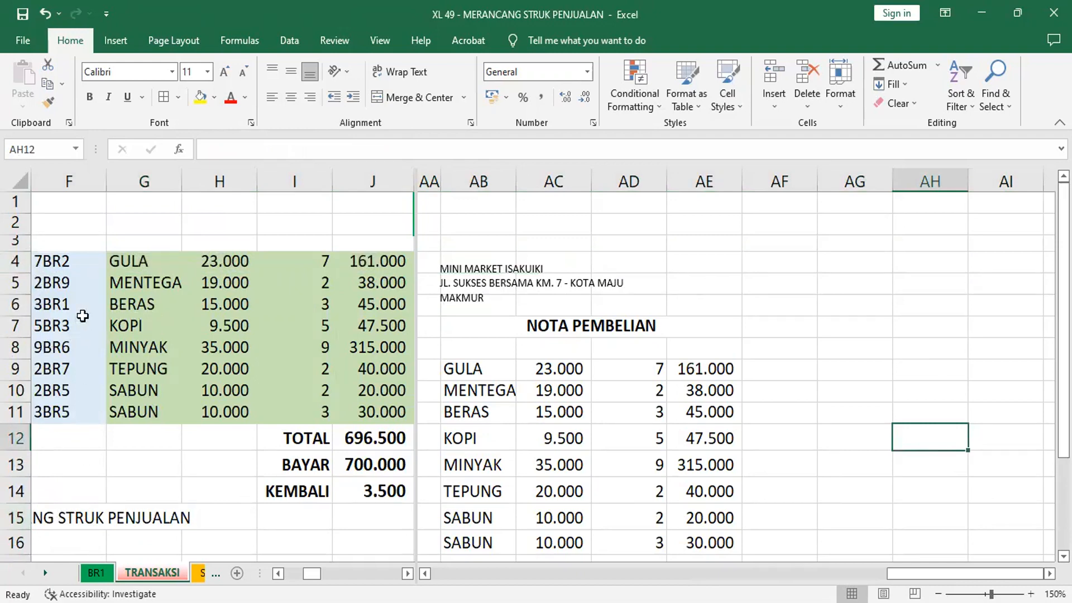
Move the BR1 sheet between TRANSAKSI and SUMBER DATA in the sheet order.
{"action": "left_click", "coordinate": [204, 572]}
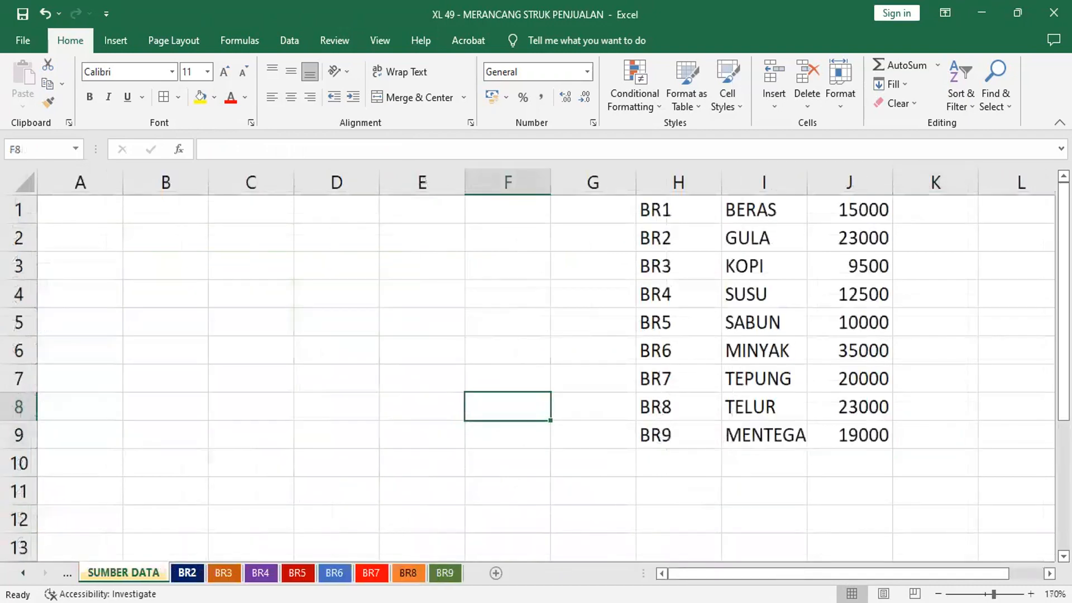
{"action": "left_click", "coordinate": [23, 572]}
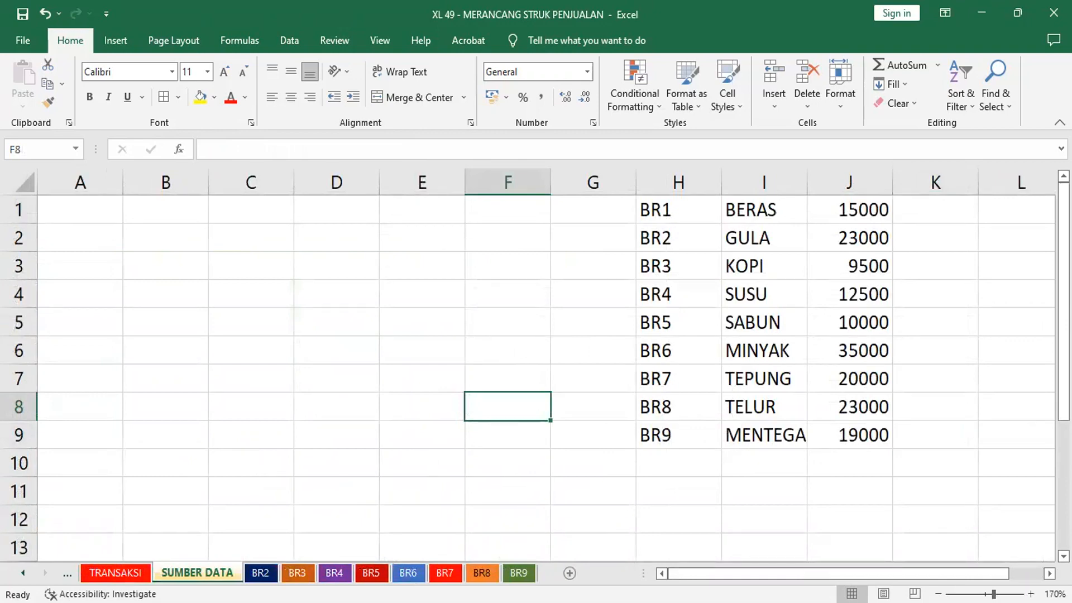
{"action": "left_click", "coordinate": [23, 572]}
{"action": "left_click", "coordinate": [95, 572]}
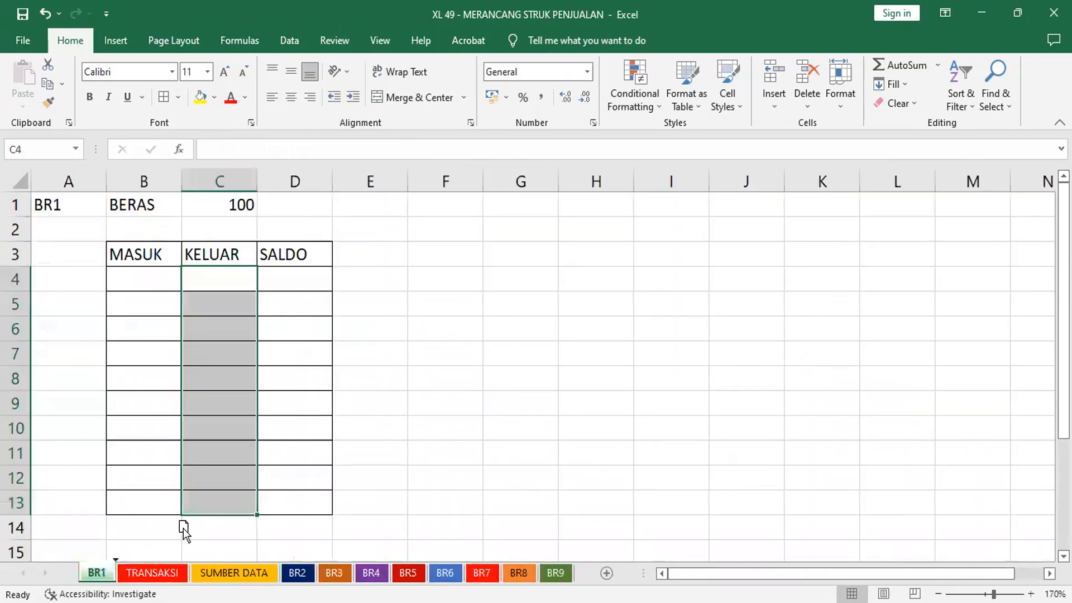
{"action": "left_click_drag", "start_coordinate": [183, 528], "coordinate": [227, 556]}
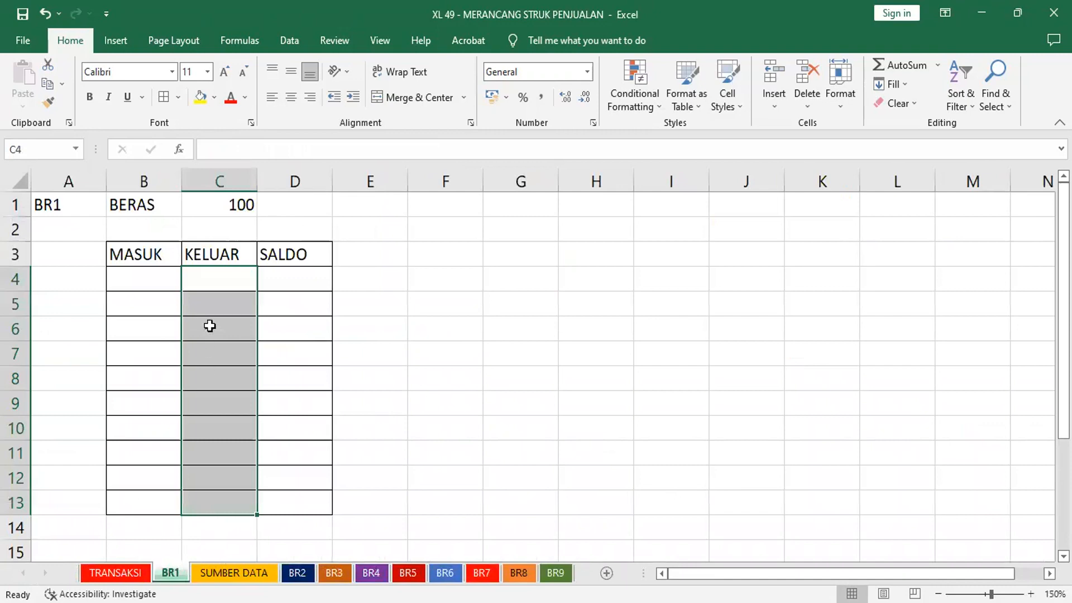
Start an IF function in C4 of BR1 with the logical test TRANSAKSI!G4='BR1'!$B$1.
{"action": "left_click", "coordinate": [226, 286]}
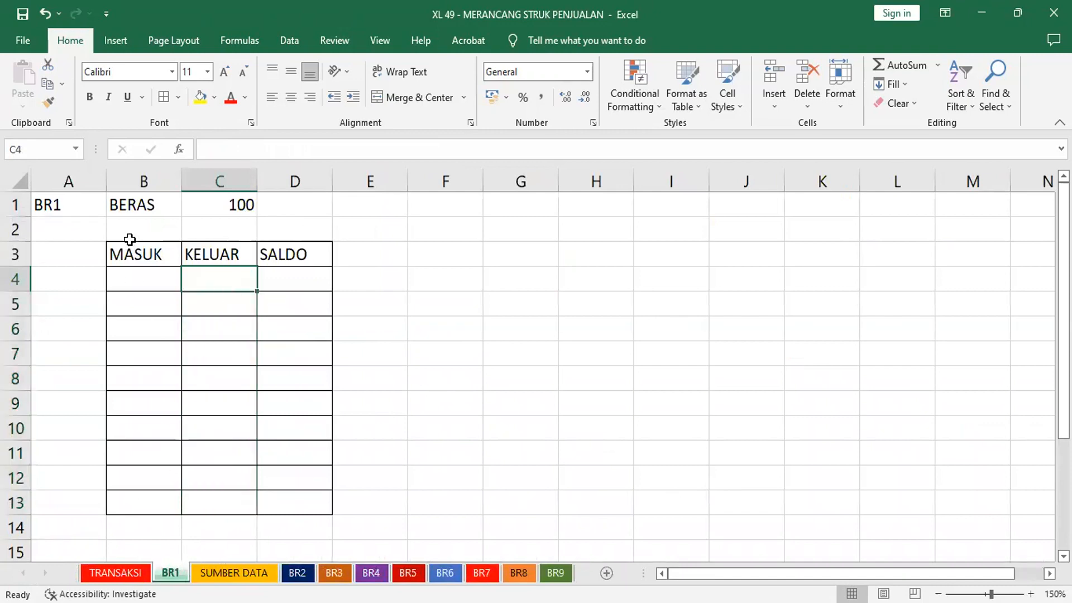
{"action": "left_click", "coordinate": [179, 149]}
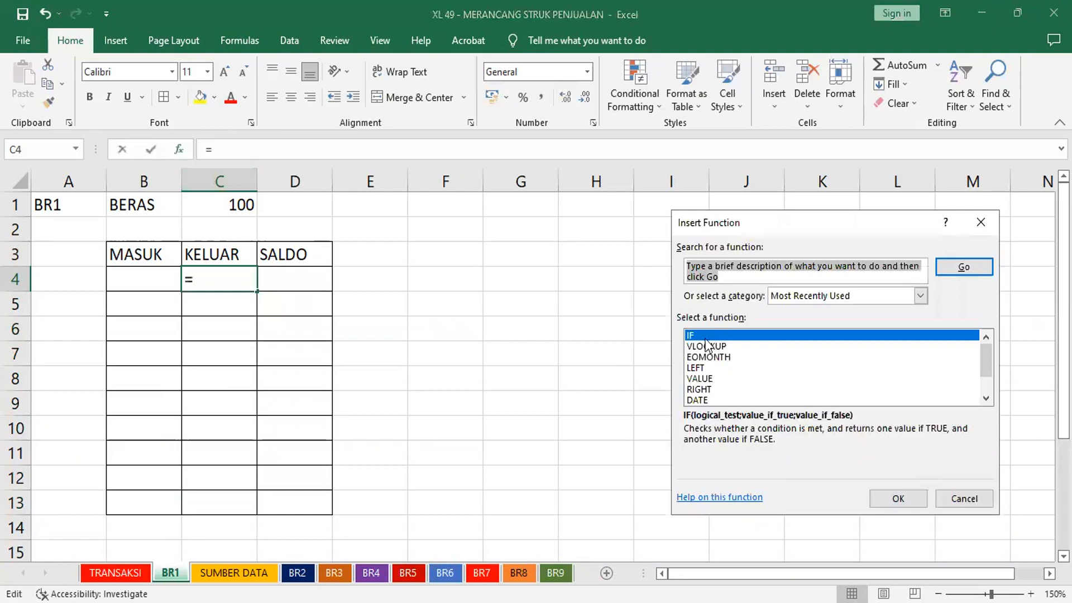
{"action": "left_click", "coordinate": [912, 499]}
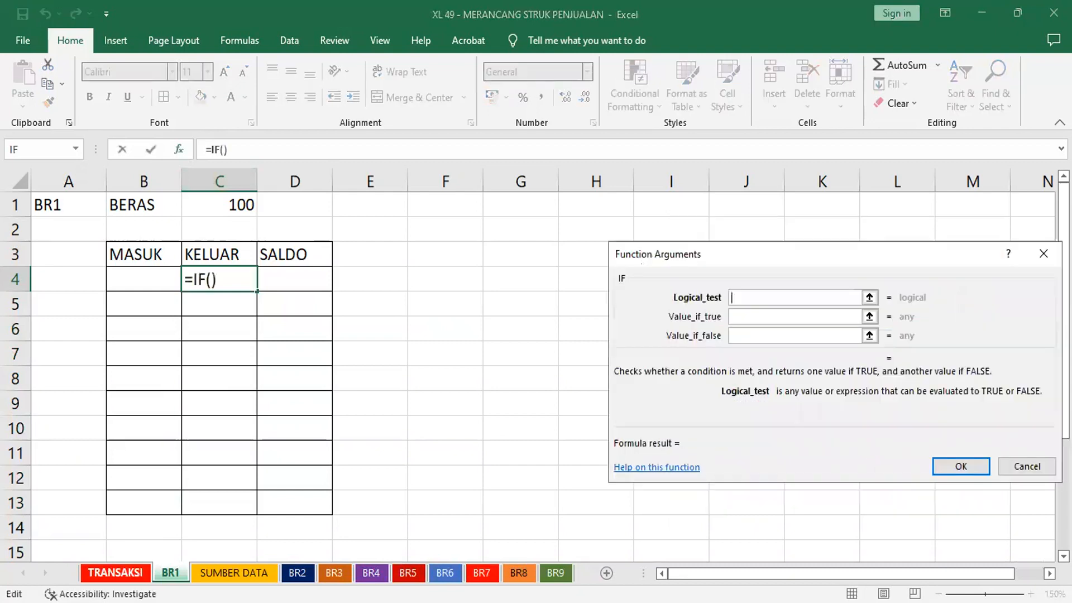
{"action": "left_click", "coordinate": [115, 572]}
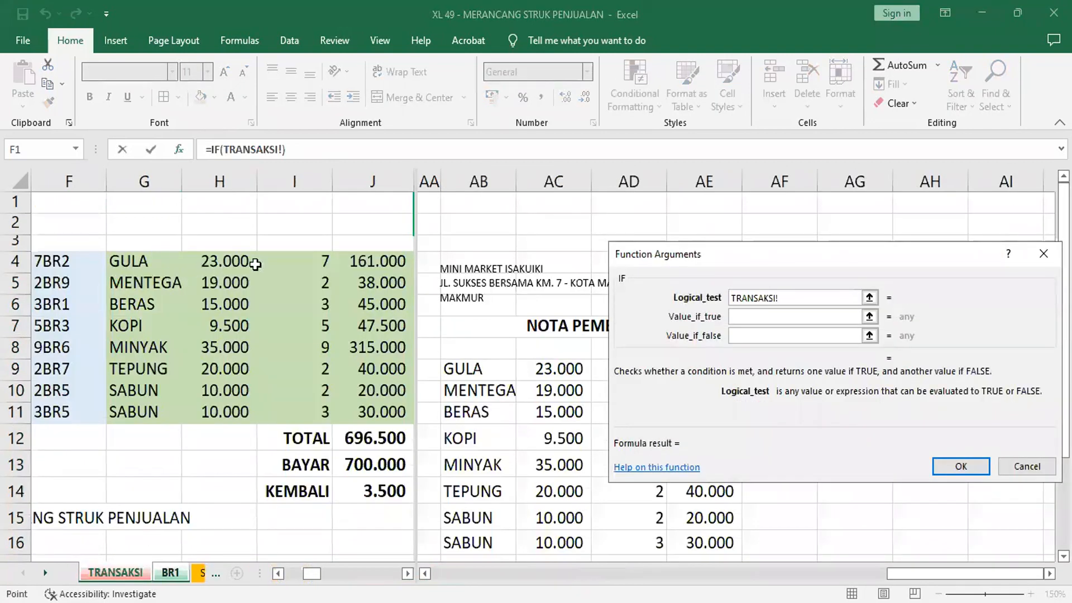
{"action": "left_click", "coordinate": [149, 260]}
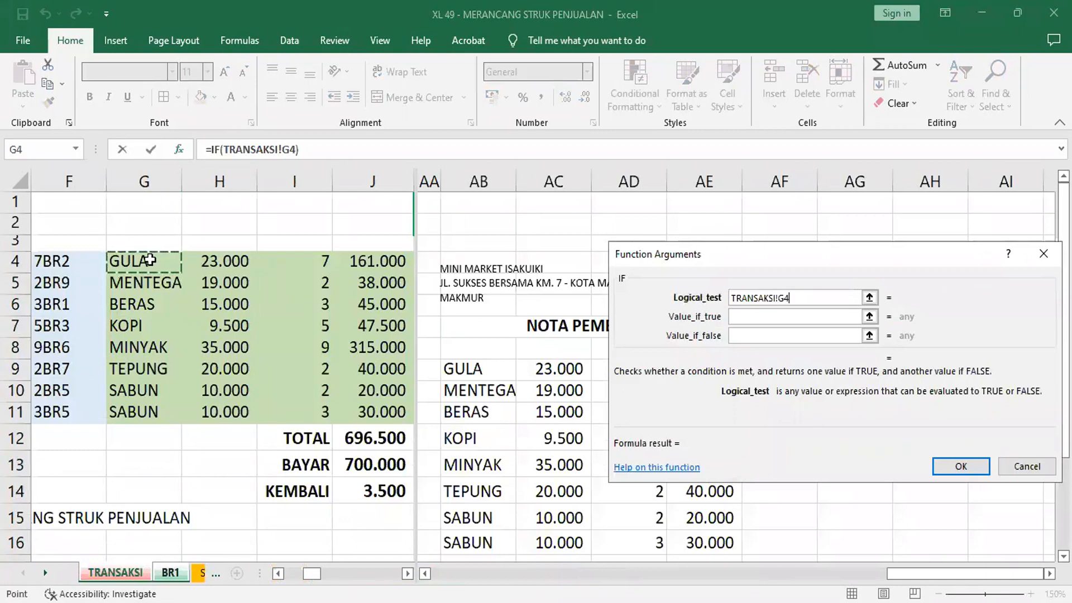
{"action": "type", "text": "="}
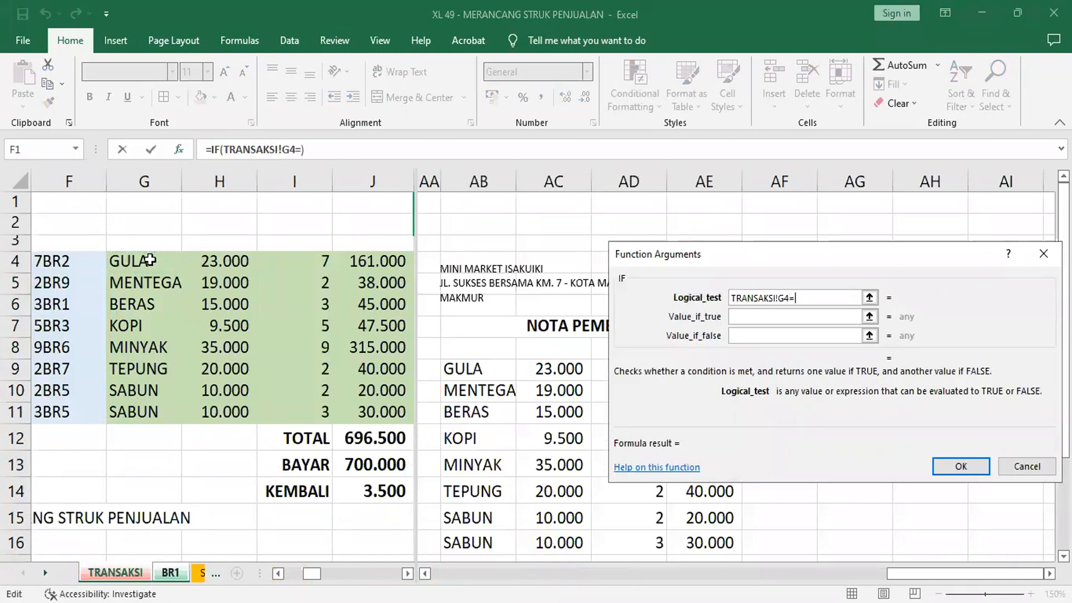
{"action": "left_click", "coordinate": [168, 572]}
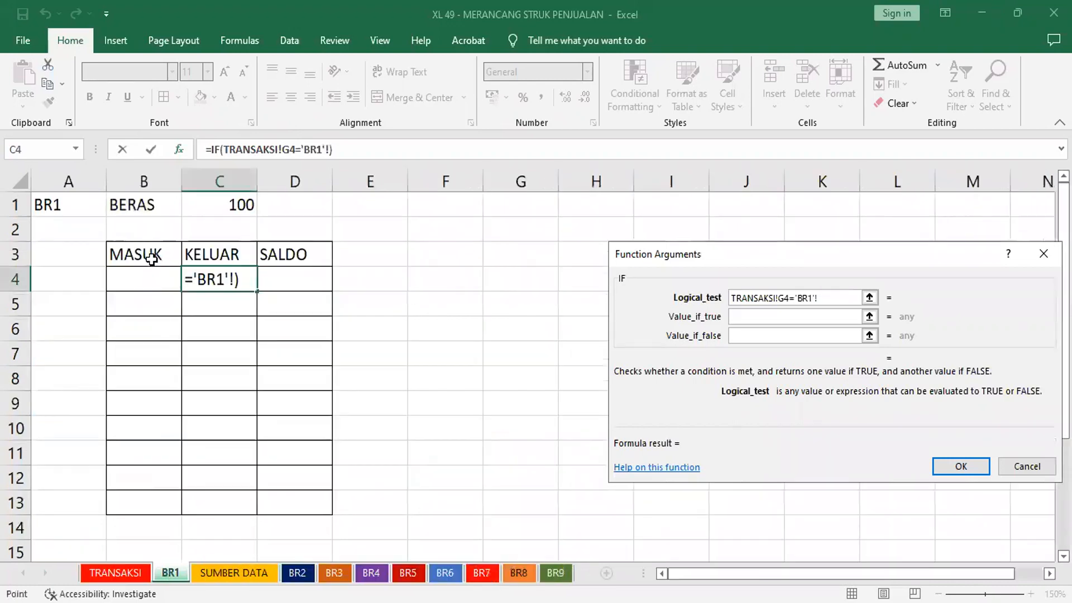
{"action": "left_click", "coordinate": [146, 206]}
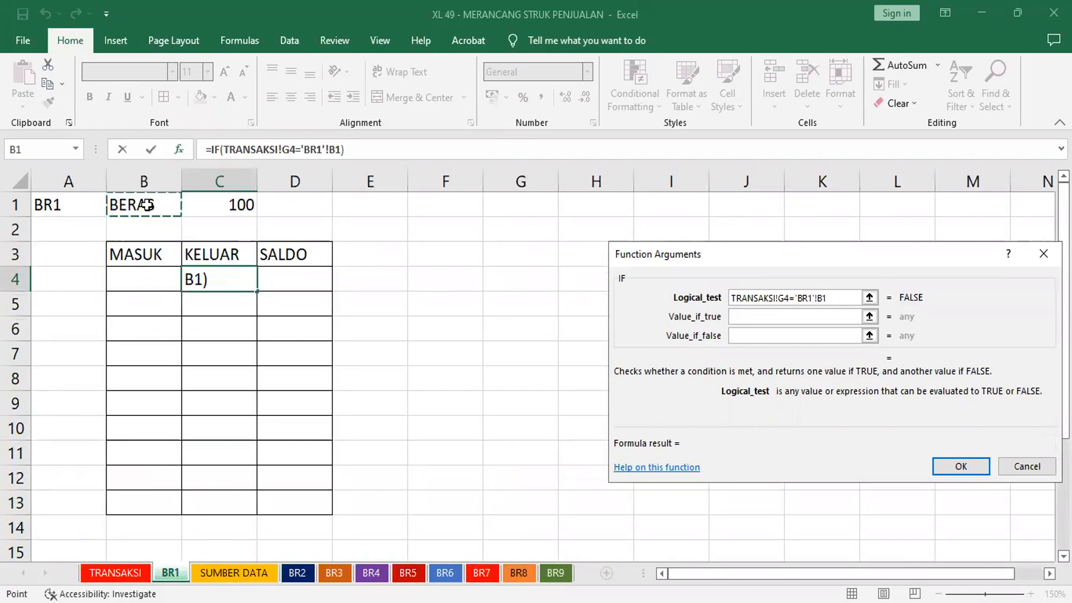
{"action": "key", "text": "F4"}
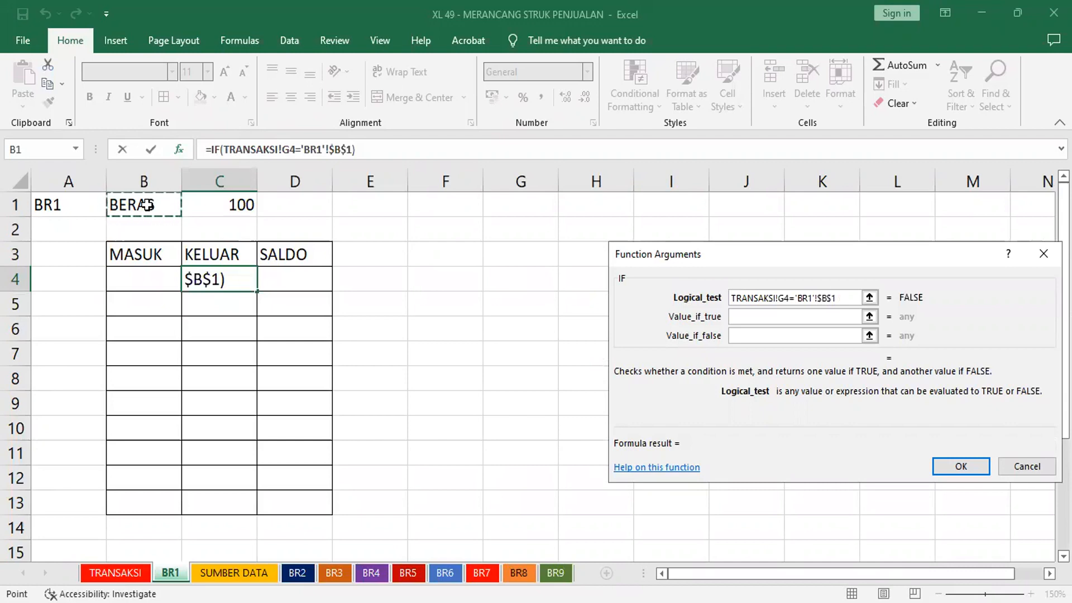
Complete the IF function with TRANSAKSI!I4 as the true value and "" as the false value.
{"action": "left_click", "coordinate": [745, 316]}
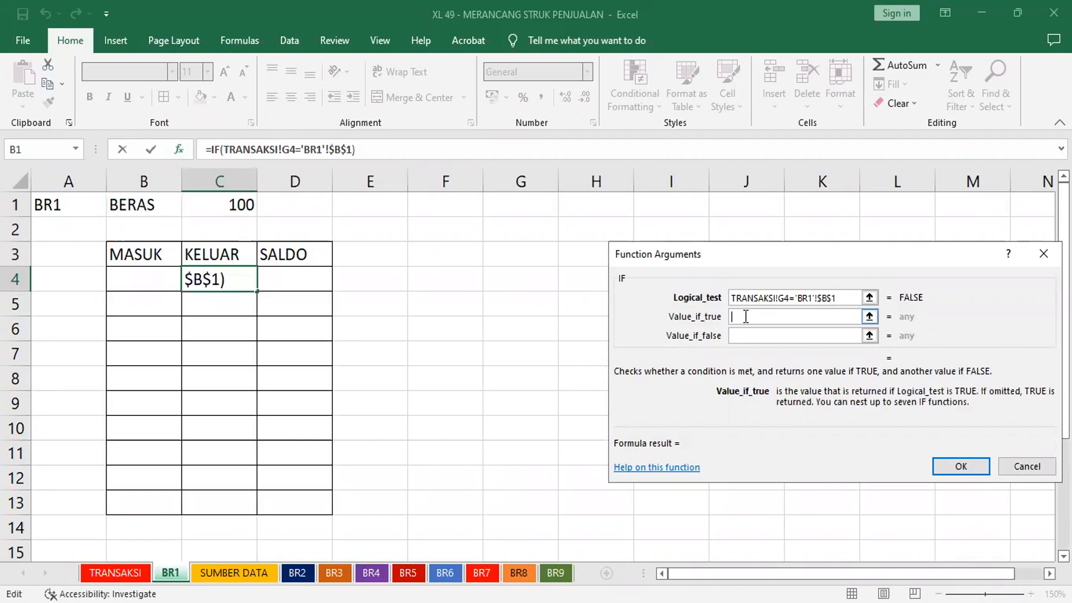
{"action": "left_click", "coordinate": [132, 573]}
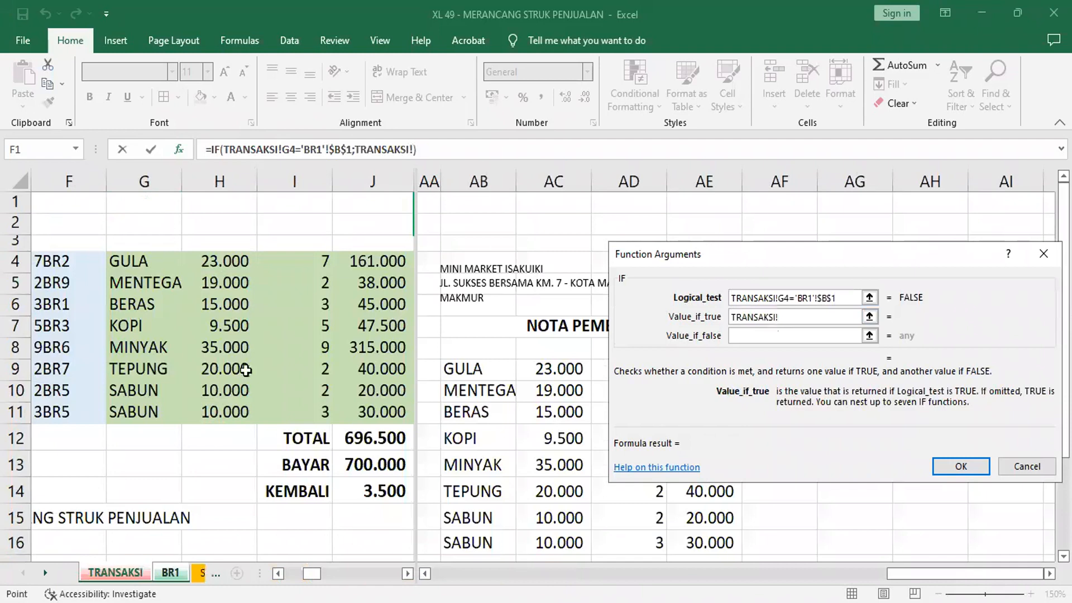
{"action": "left_click", "coordinate": [311, 261]}
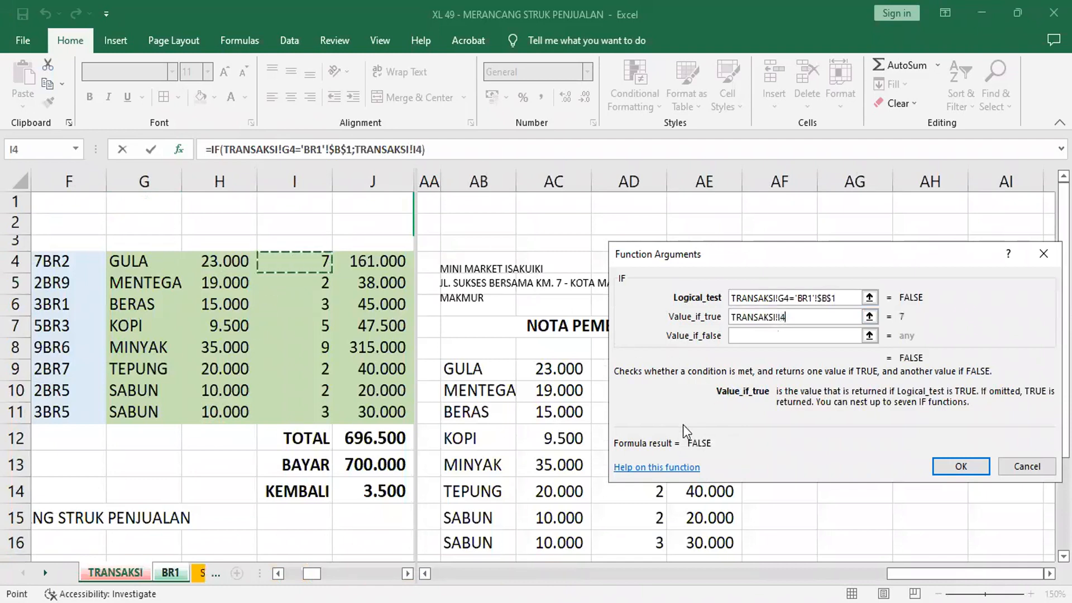
{"action": "left_click", "coordinate": [767, 335]}
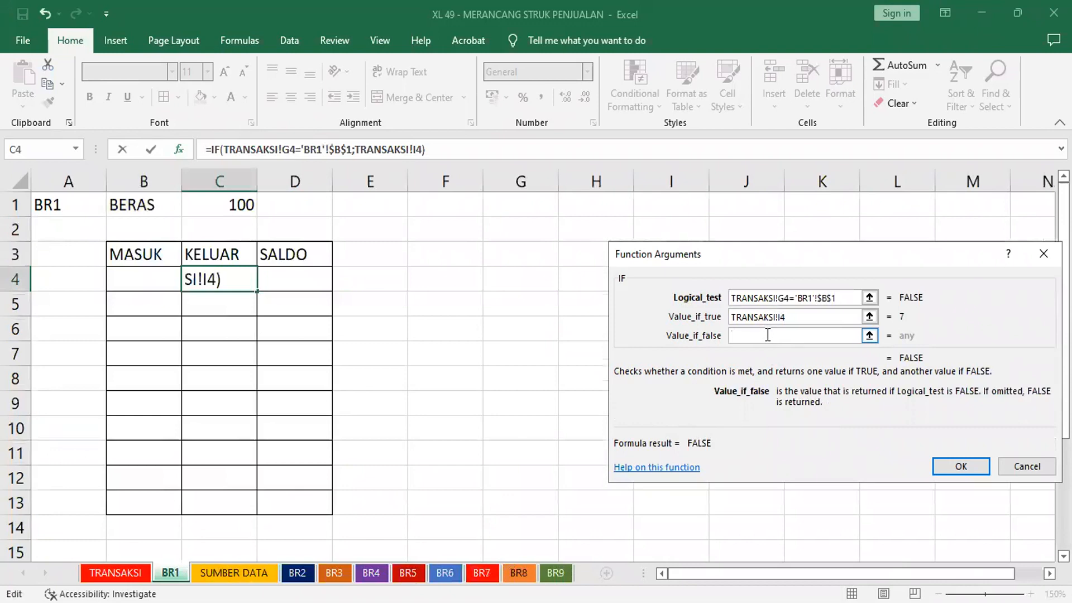
{"action": "type", "text": "\"\""}
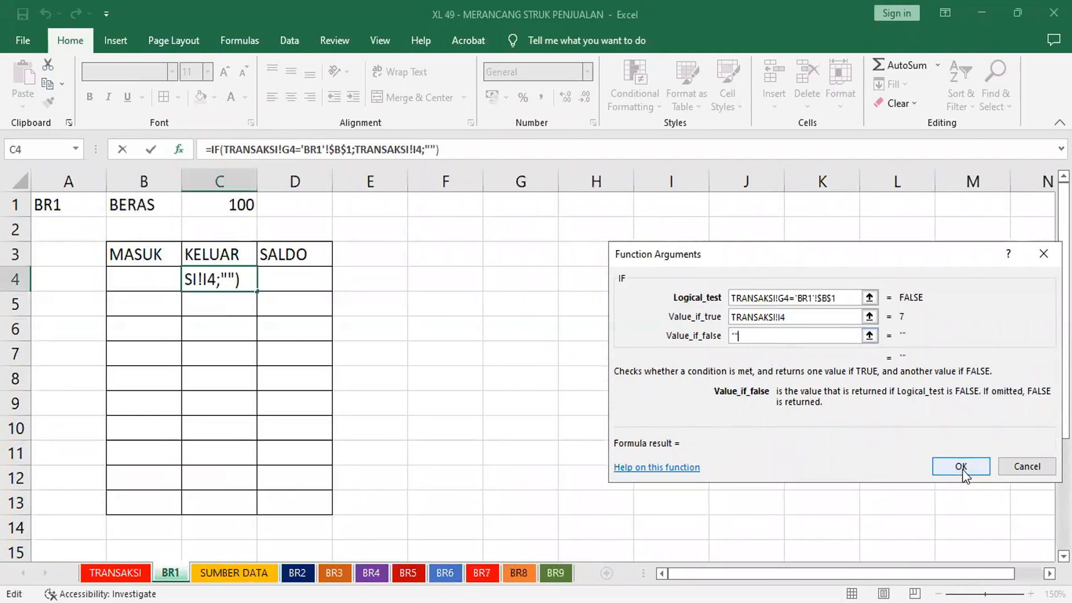
{"action": "left_click", "coordinate": [961, 470]}
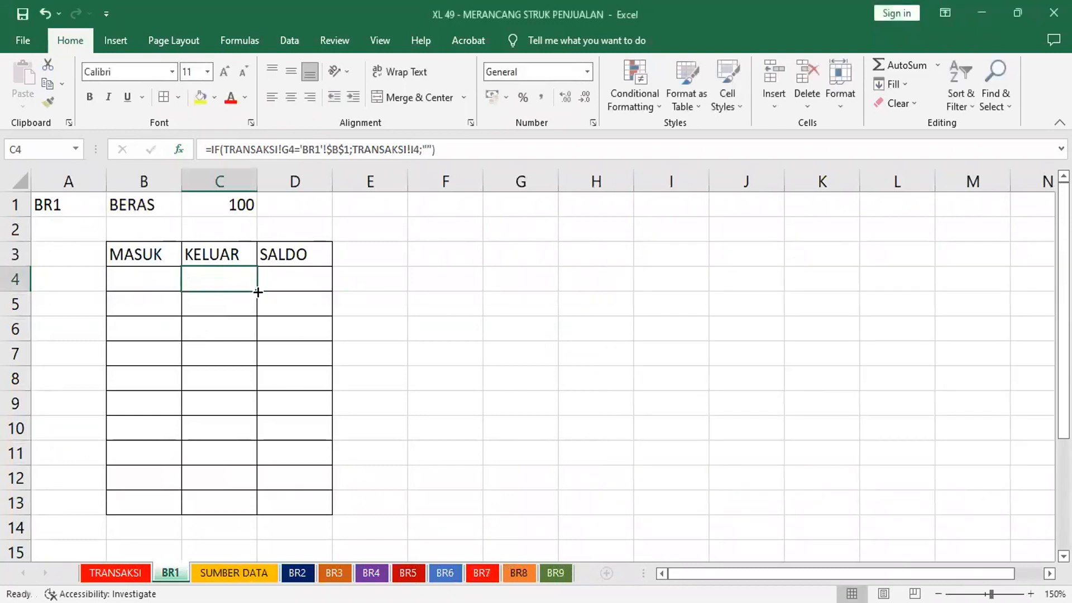
Fill the KELUAR formula from C4 down to C11 on BR1 and compare C6 with the BERAS quantity on TRANSAKSI.
{"action": "left_click_drag", "start_coordinate": [258, 291], "coordinate": [237, 463]}
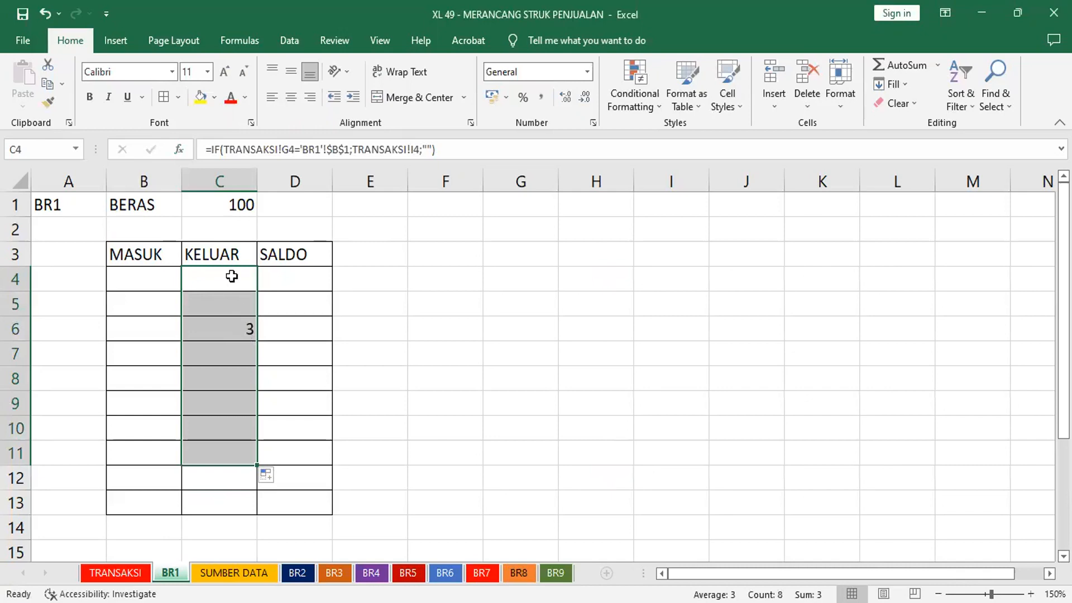
{"action": "left_click", "coordinate": [227, 329]}
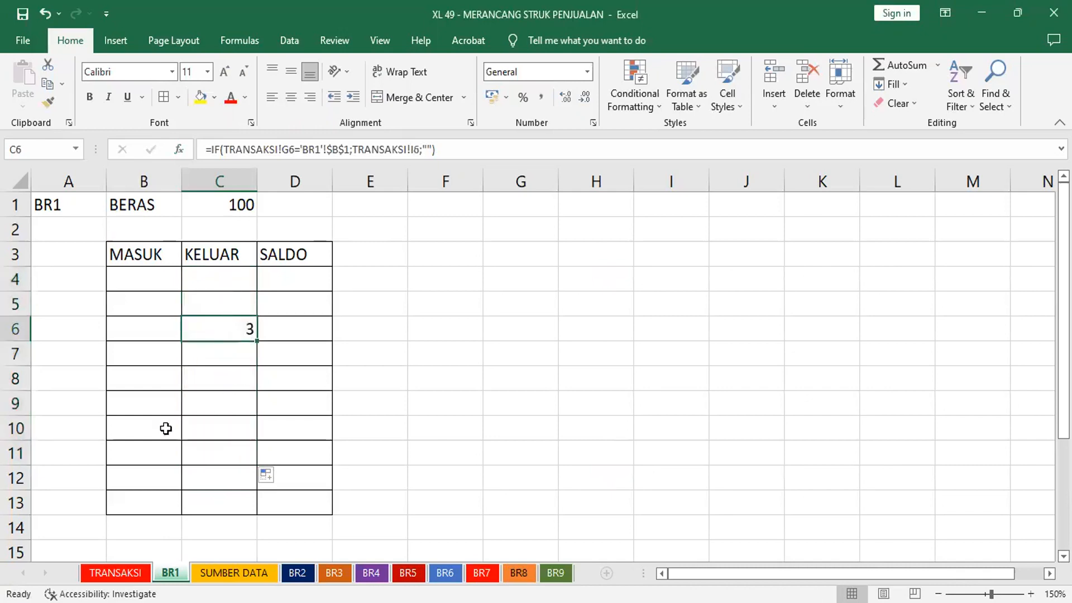
{"action": "left_click", "coordinate": [115, 572]}
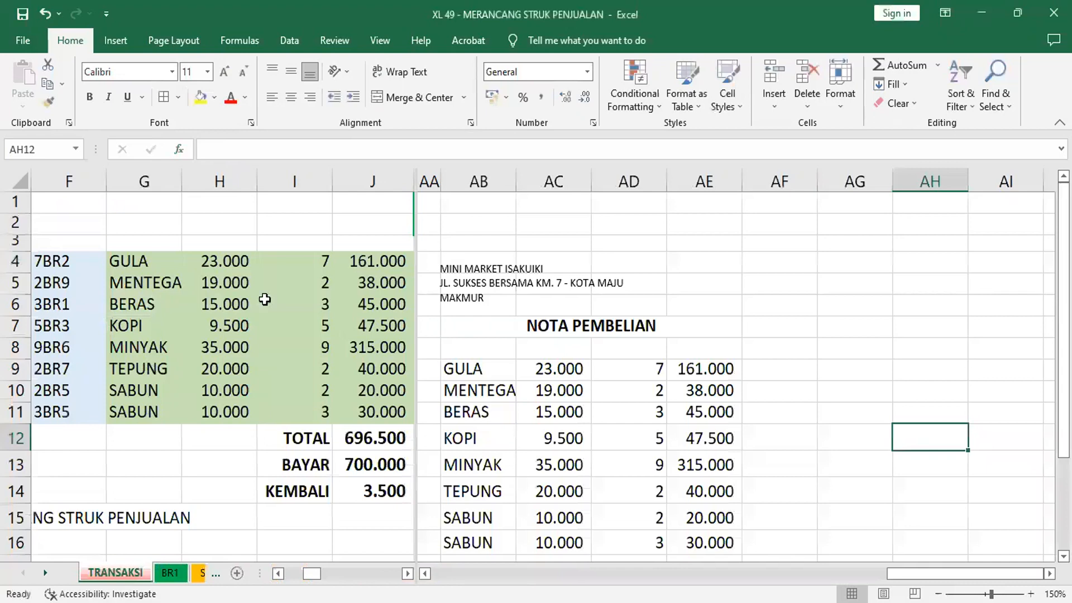
{"action": "left_click", "coordinate": [335, 304]}
{"action": "left_click", "coordinate": [317, 306]}
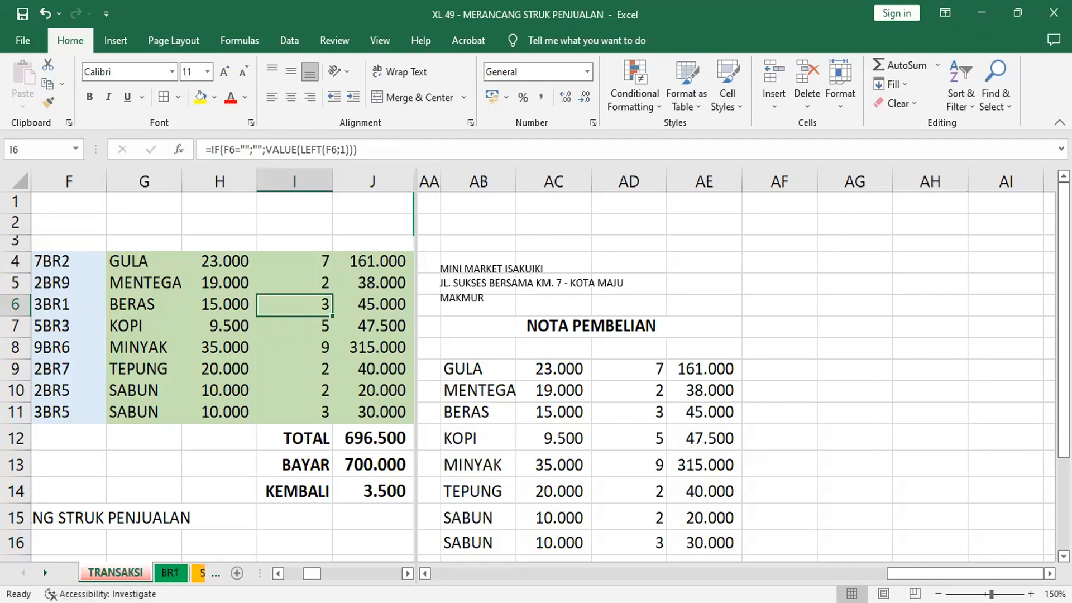
Copy the KELUAR formula in C4 of the BR2 sheet into C4 of the BR3 sheet.
{"action": "left_click", "coordinate": [45, 574]}
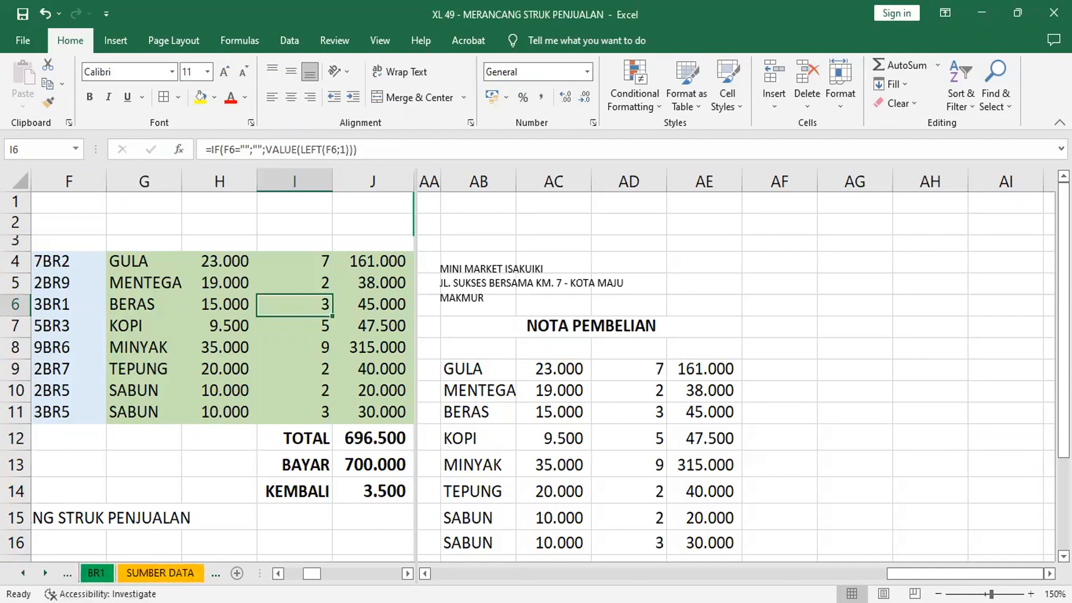
{"action": "left_click", "coordinate": [46, 573]}
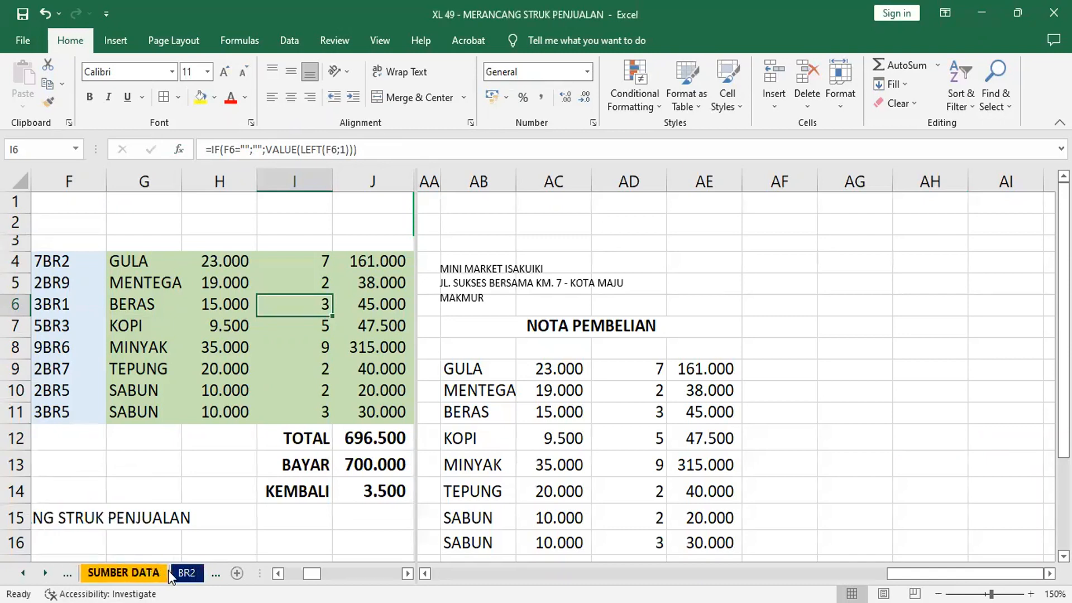
{"action": "left_click", "coordinate": [182, 570]}
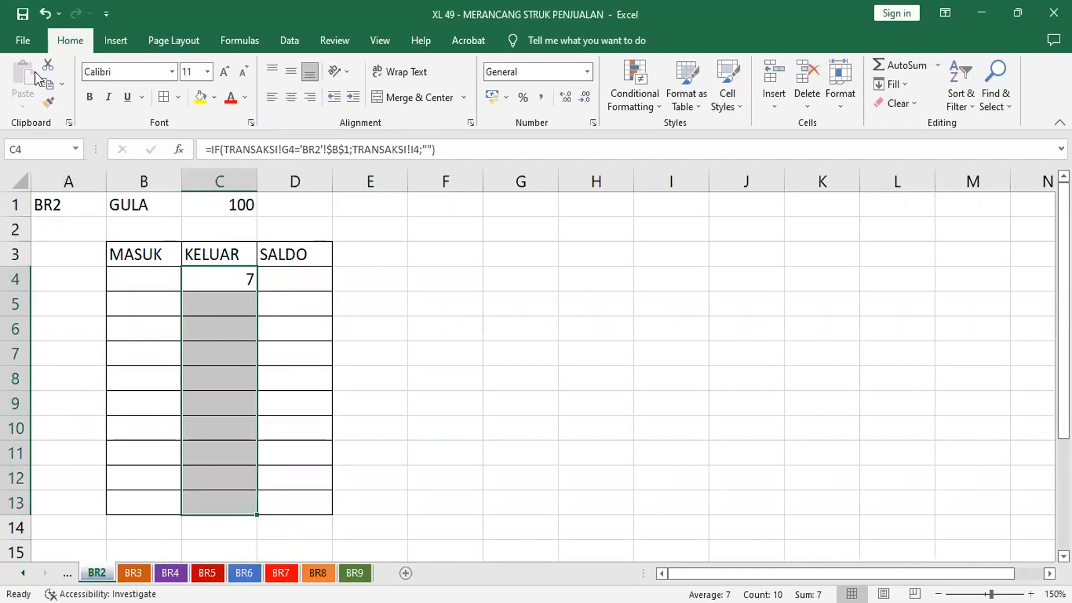
{"action": "left_click", "coordinate": [229, 285]}
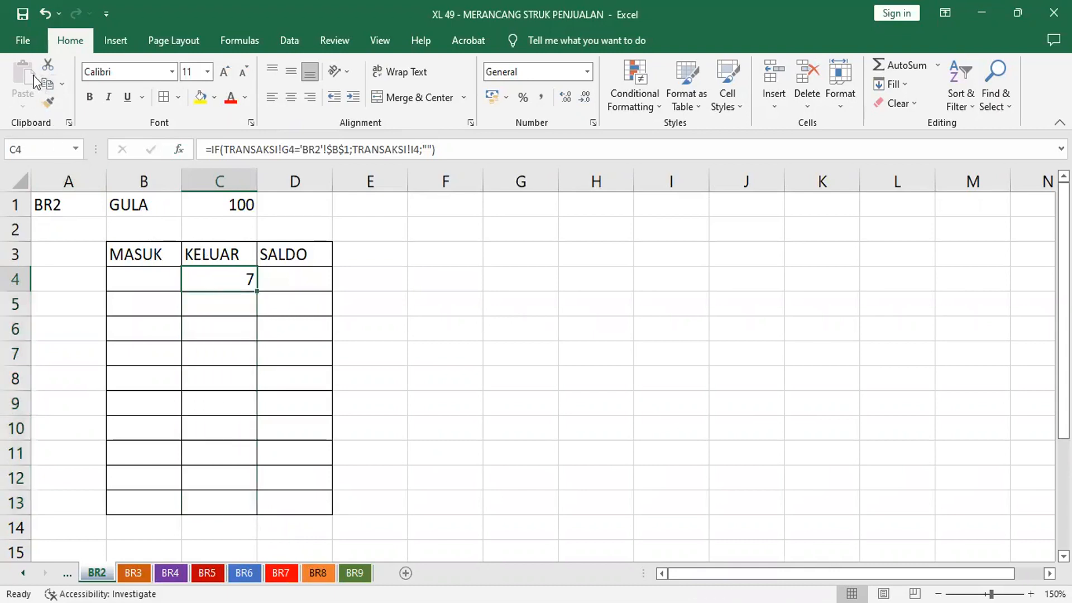
{"action": "key", "text": "ctrl+c"}
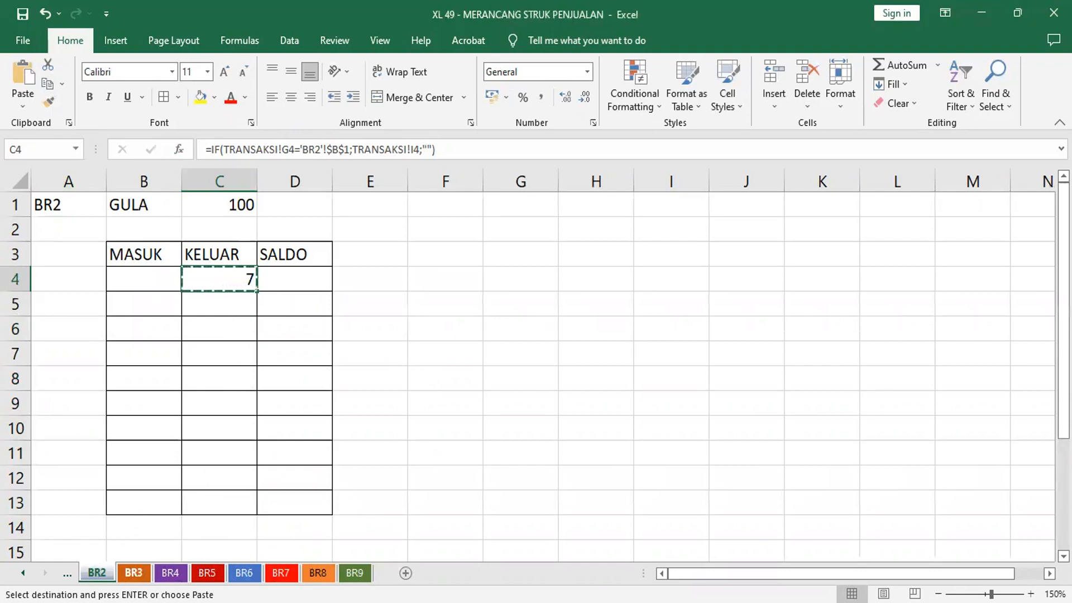
{"action": "left_click", "coordinate": [133, 573]}
{"action": "left_click", "coordinate": [217, 284]}
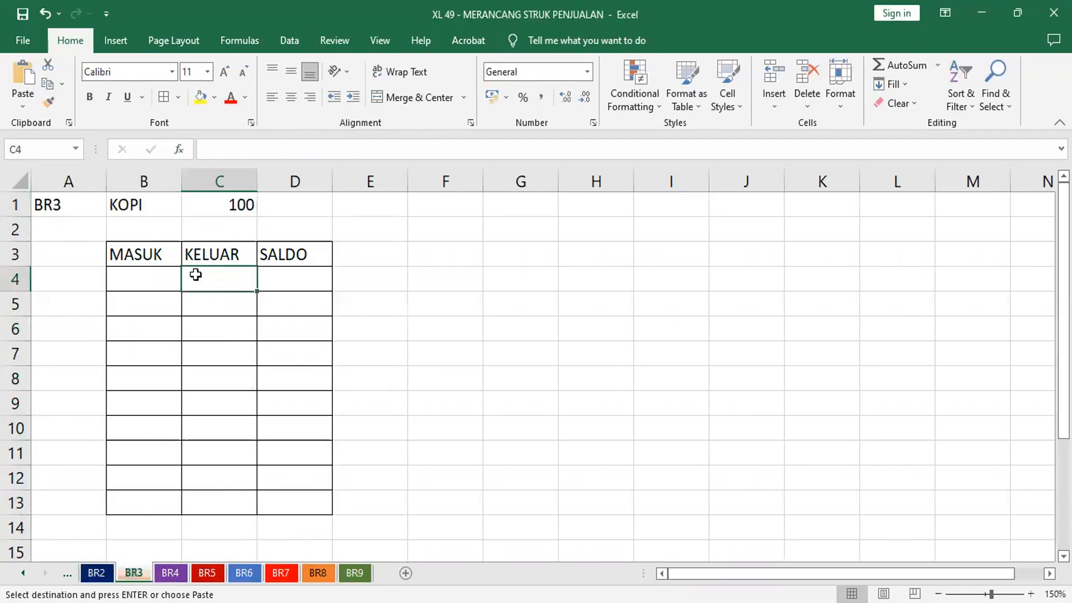
{"action": "left_click", "coordinate": [26, 78]}
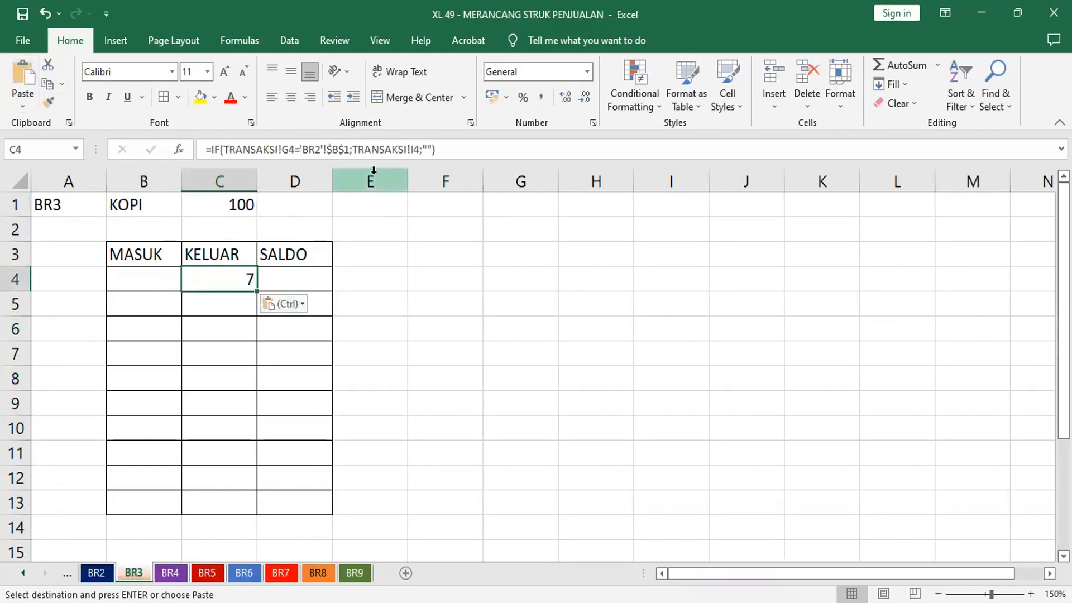
Change the sheet reference in the C4 formula of BR3 to 'BR3'!$B$1.
{"action": "left_click", "coordinate": [320, 149]}
{"action": "key", "text": "BackSpace"}
{"action": "type", "text": "3"}
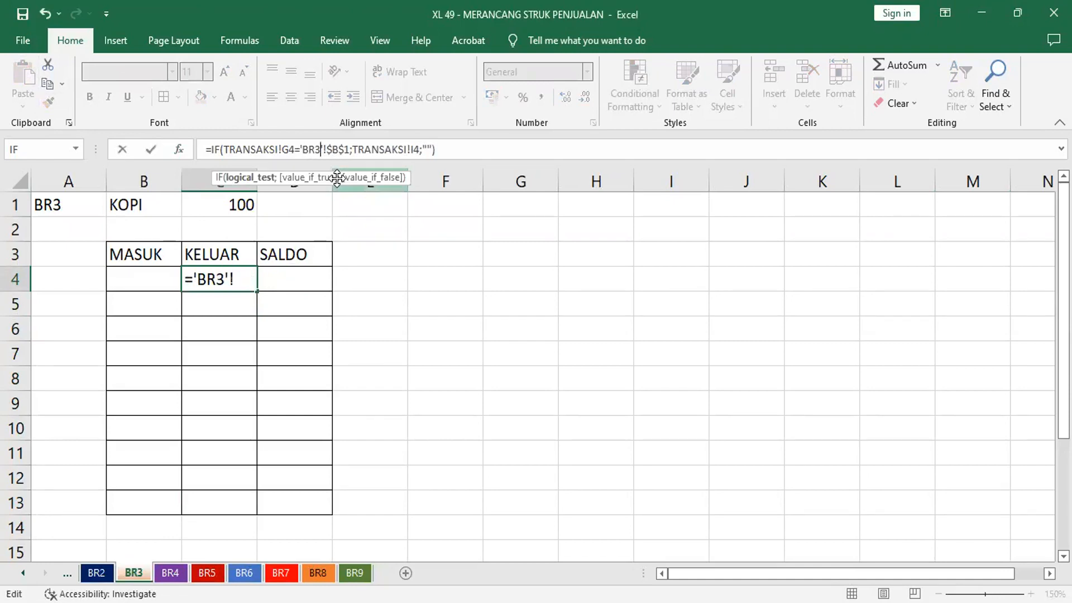
{"action": "key", "text": "Return"}
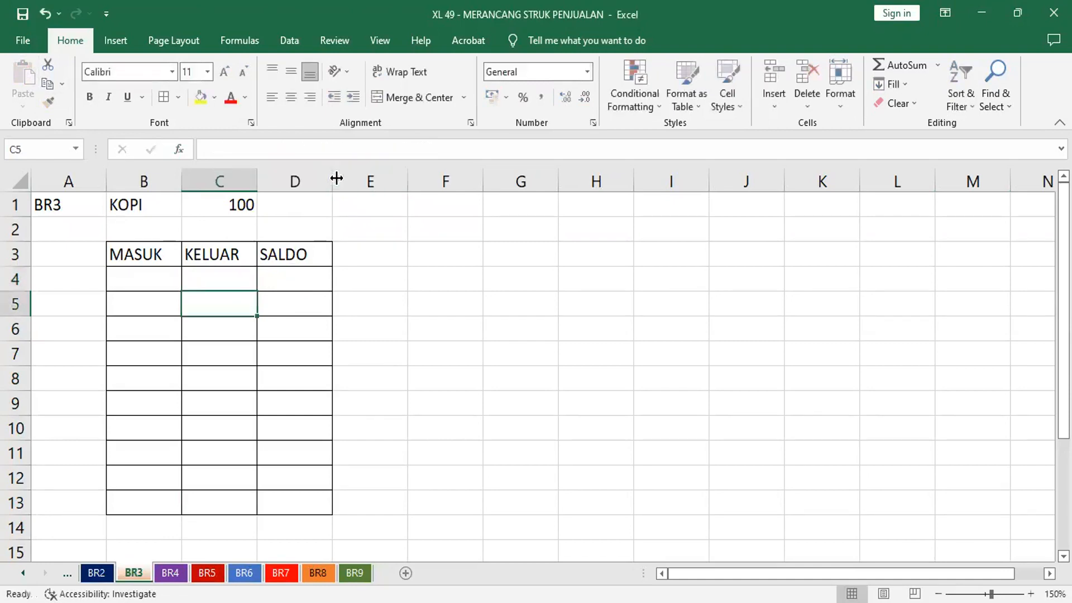
Fill the KELUAR formula from C4 down to C11 on the BR3 sheet and check the filled cells.
{"action": "left_click", "coordinate": [239, 280]}
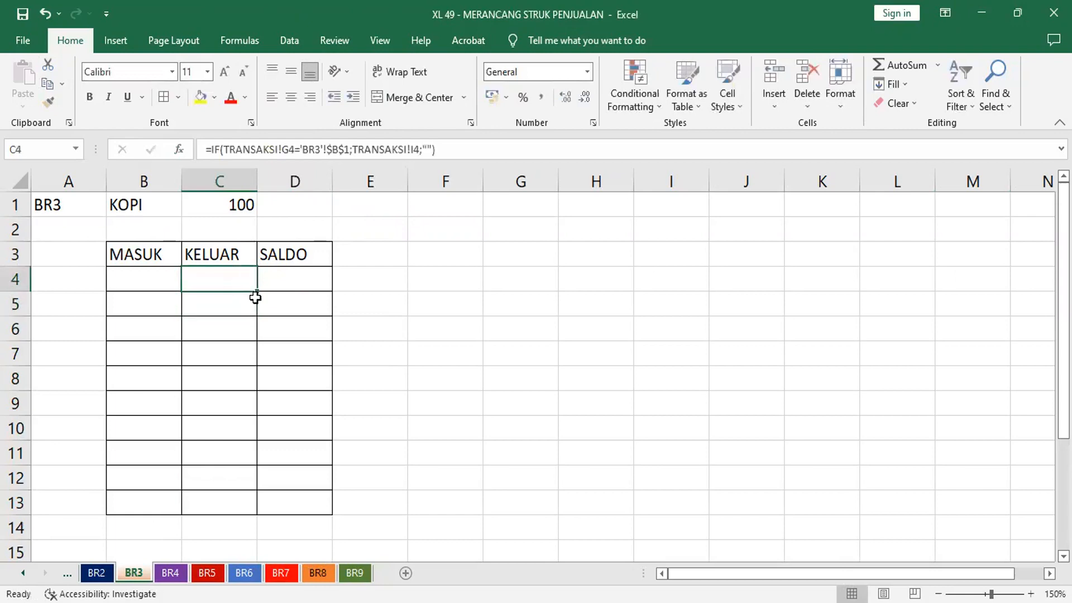
{"action": "left_click_drag", "start_coordinate": [258, 293], "coordinate": [267, 474]}
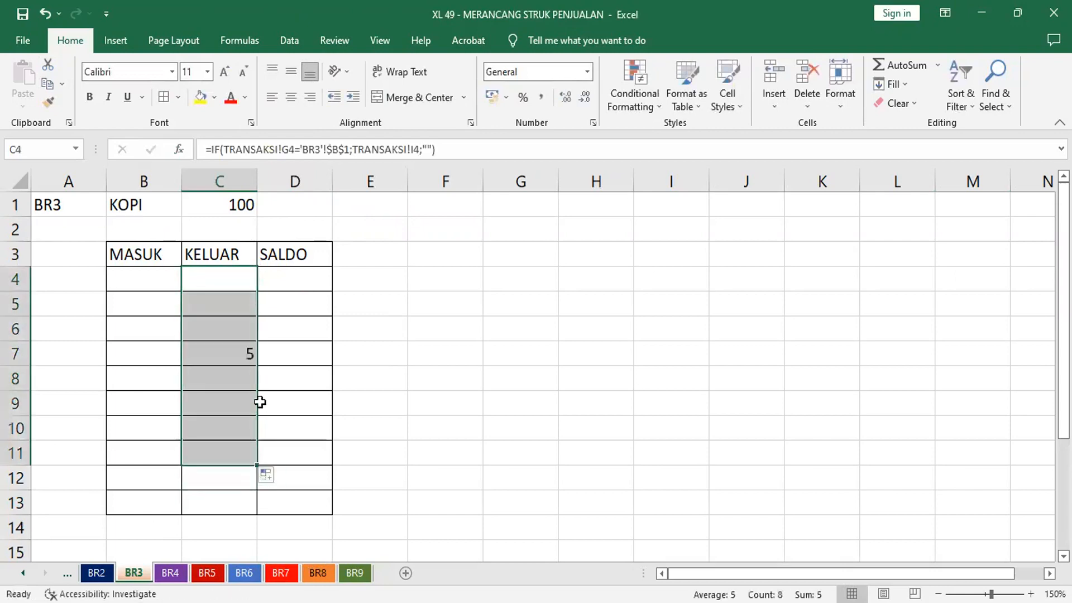
{"action": "left_click", "coordinate": [244, 362]}
{"action": "left_click", "coordinate": [232, 276]}
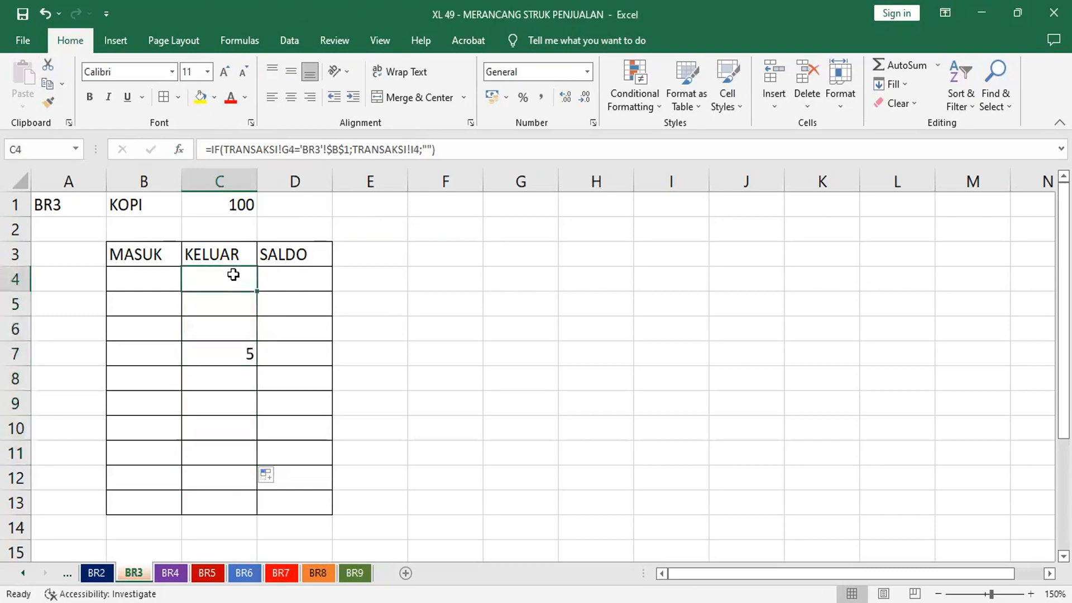
Compare the KELUAR quantity in C7 of BR3 with the KOPI row on TRANSAKSI, and examine the TEPUNG row there.
{"action": "left_click", "coordinate": [231, 319]}
{"action": "left_click", "coordinate": [229, 332]}
{"action": "left_click", "coordinate": [236, 354]}
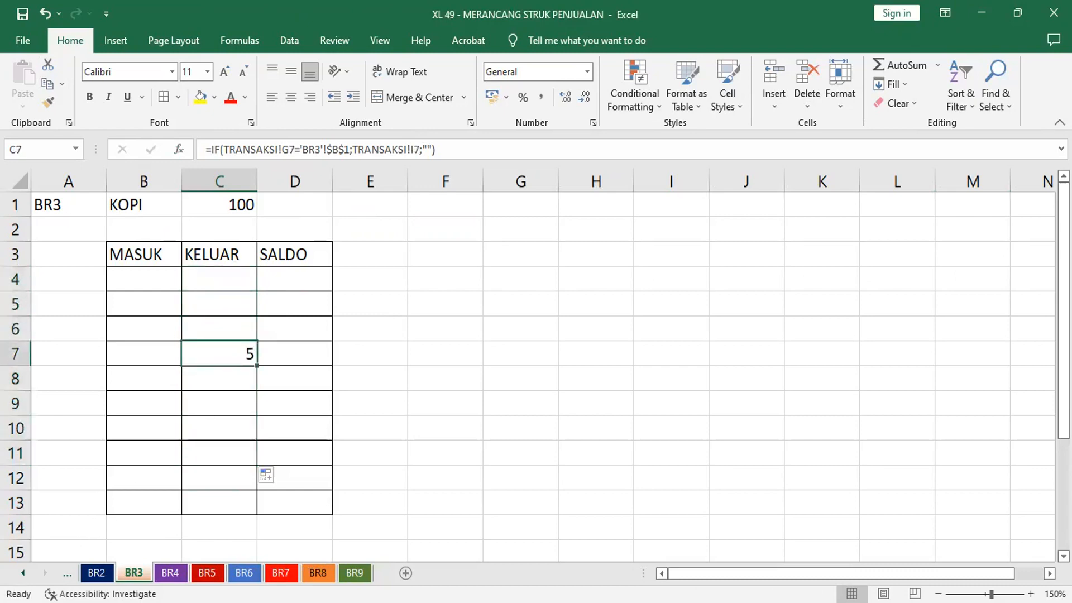
{"action": "left_click", "coordinate": [22, 574]}
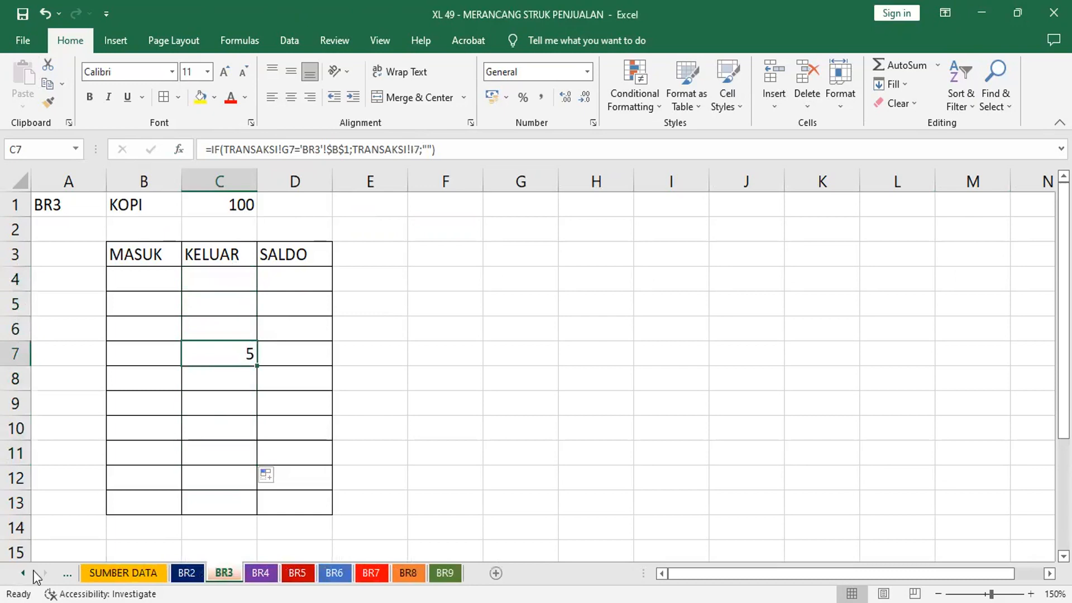
{"action": "left_click", "coordinate": [23, 573]}
{"action": "left_click", "coordinate": [23, 573]}
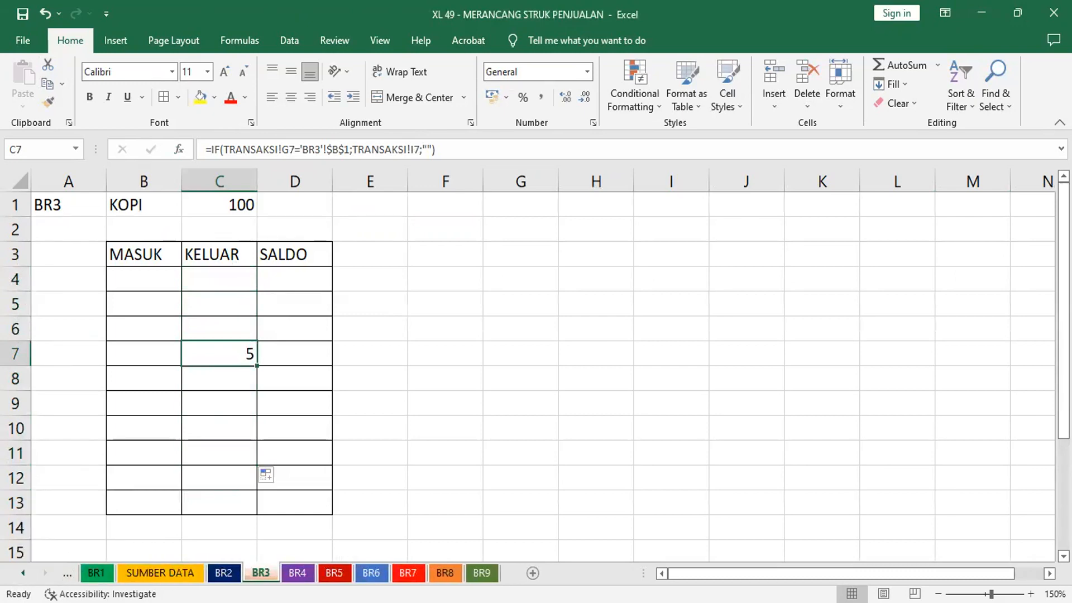
{"action": "left_click", "coordinate": [22, 568]}
{"action": "left_click", "coordinate": [113, 570]}
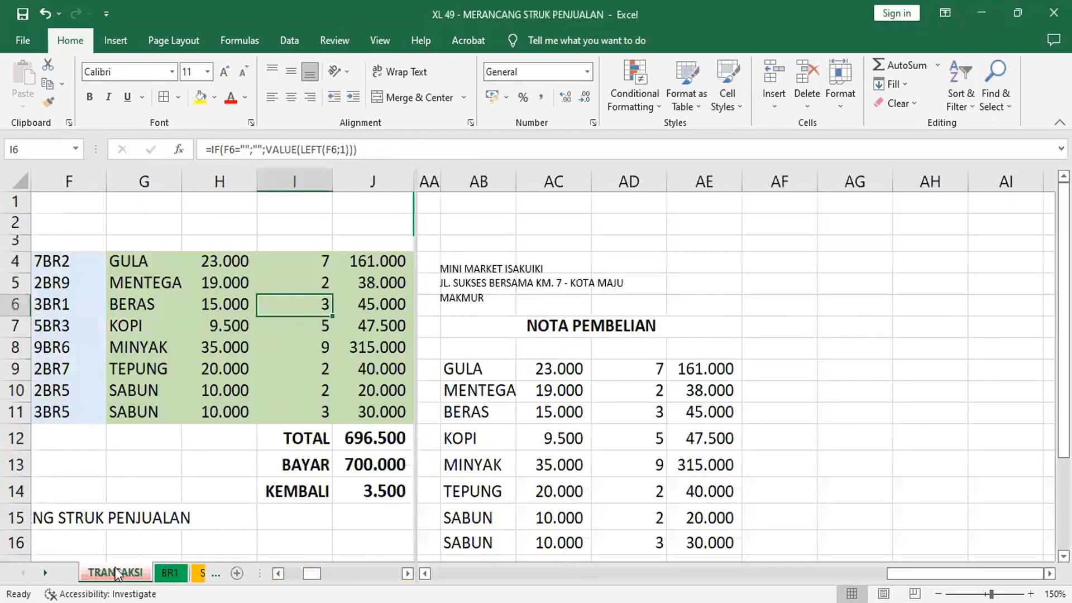
{"action": "left_click", "coordinate": [154, 327]}
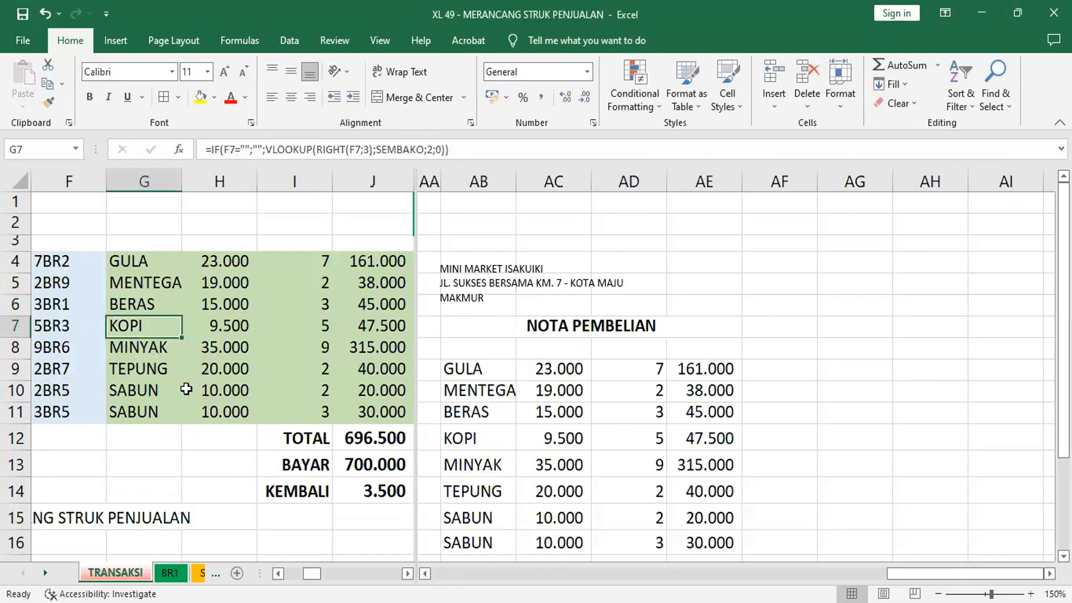
{"action": "left_click", "coordinate": [145, 373]}
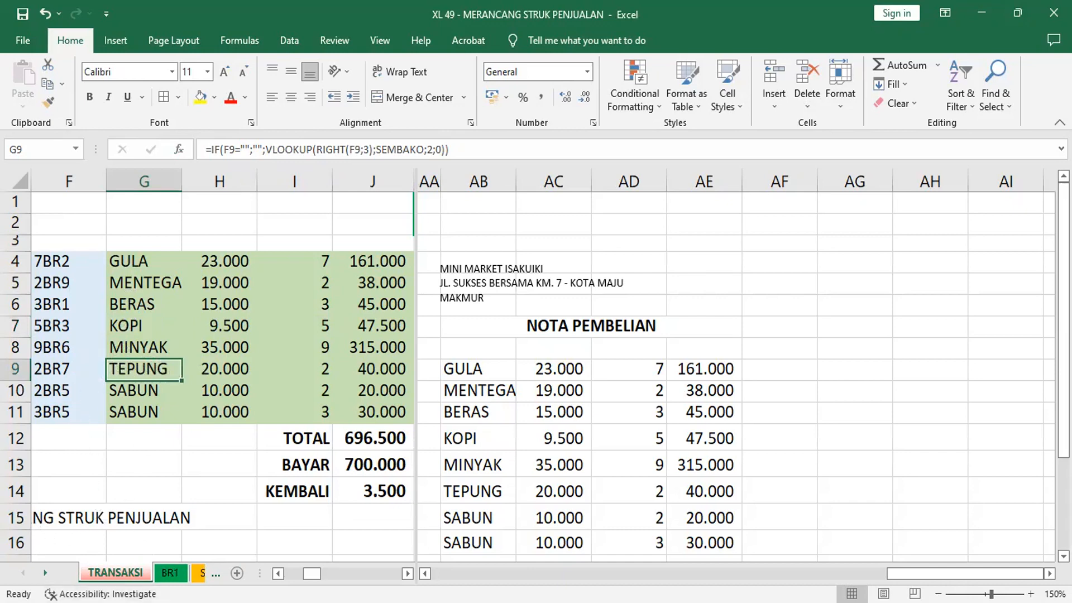
Copy the KELUAR formula in C4 of the BR3 sheet into C4 of the BR7 sheet.
{"action": "left_click", "coordinate": [46, 572]}
{"action": "left_click", "coordinate": [46, 572]}
{"action": "left_click", "coordinate": [46, 572]}
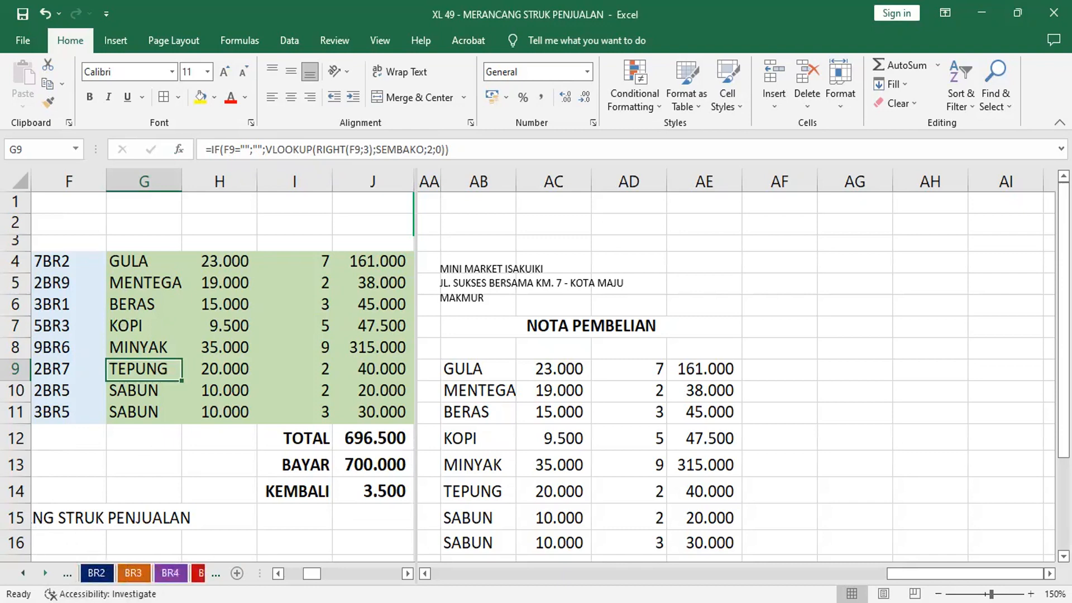
{"action": "left_click", "coordinate": [46, 572]}
{"action": "left_click", "coordinate": [105, 568]}
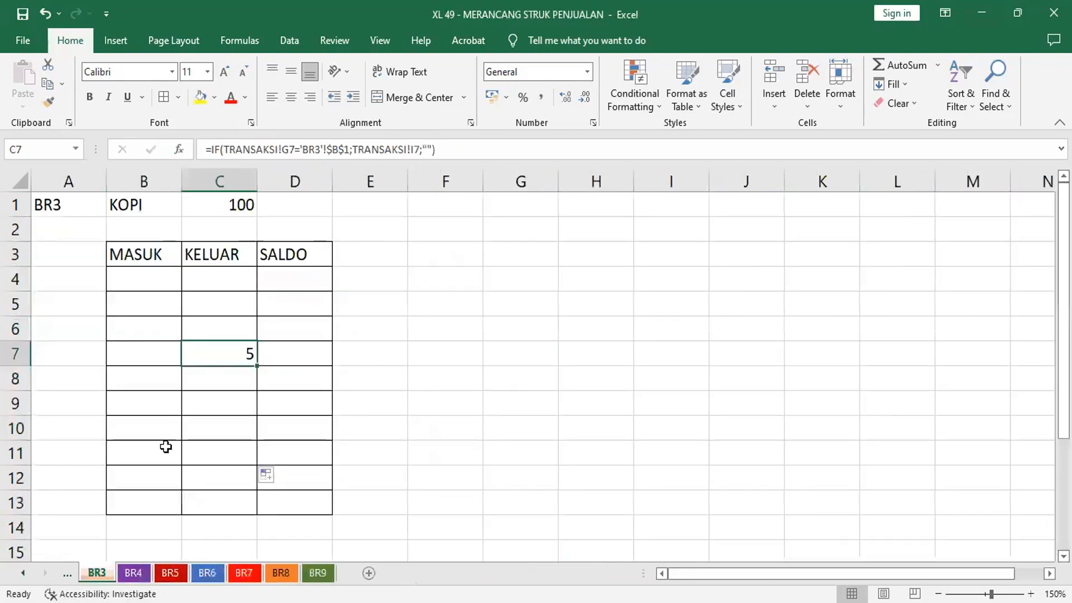
{"action": "left_click", "coordinate": [224, 281]}
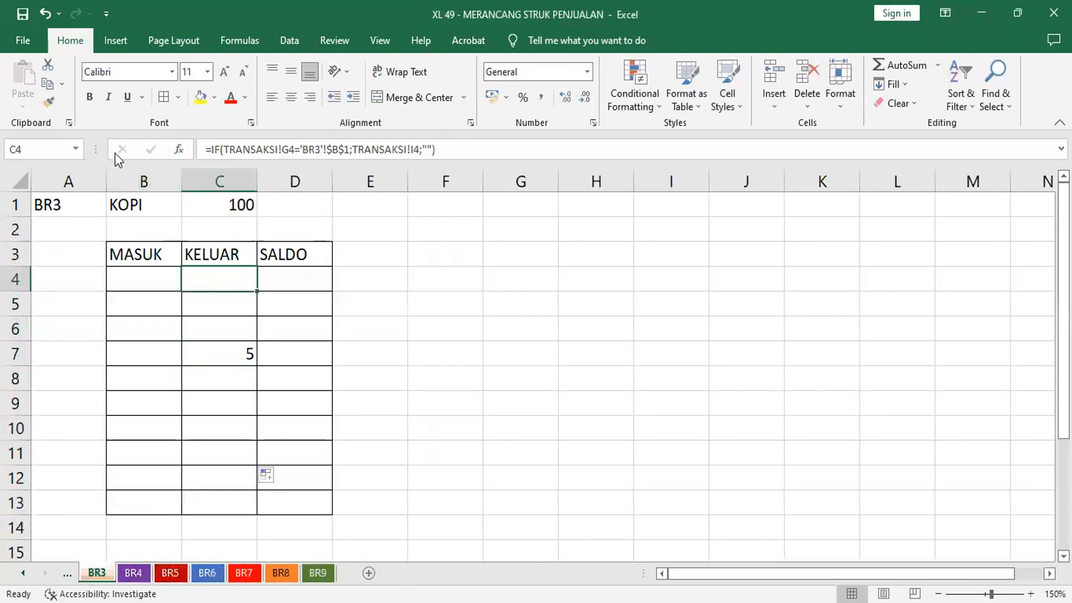
{"action": "left_click", "coordinate": [48, 84]}
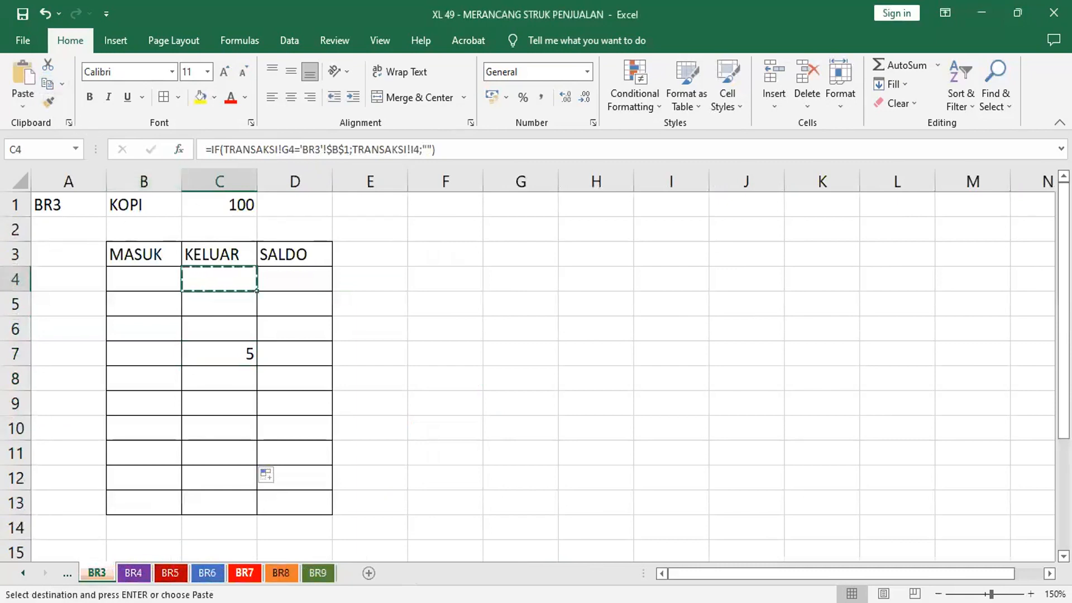
{"action": "left_click", "coordinate": [244, 572]}
{"action": "left_click", "coordinate": [230, 281]}
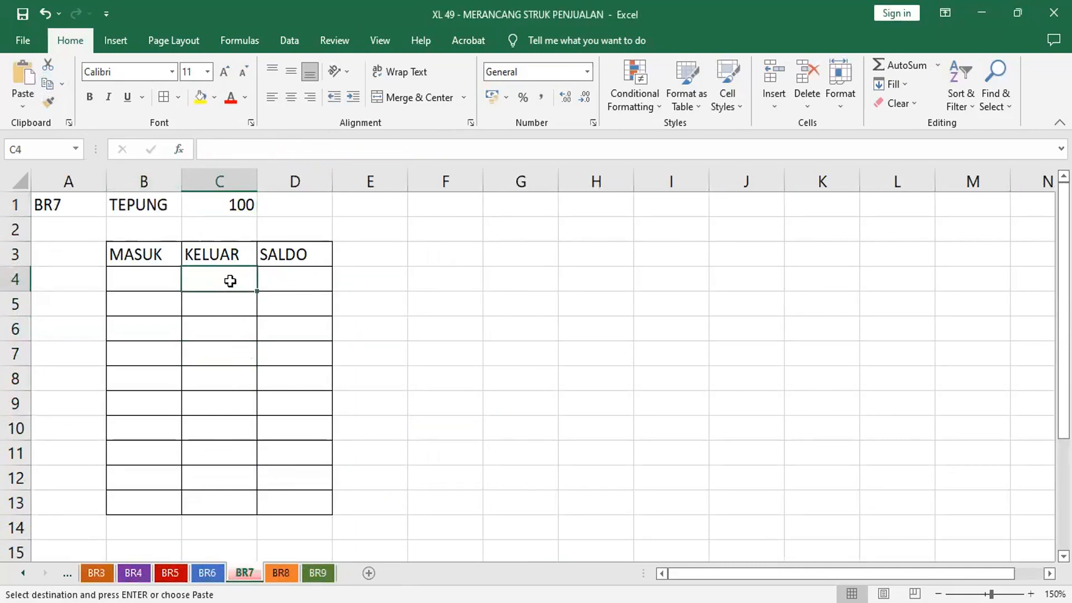
{"action": "left_click", "coordinate": [27, 74]}
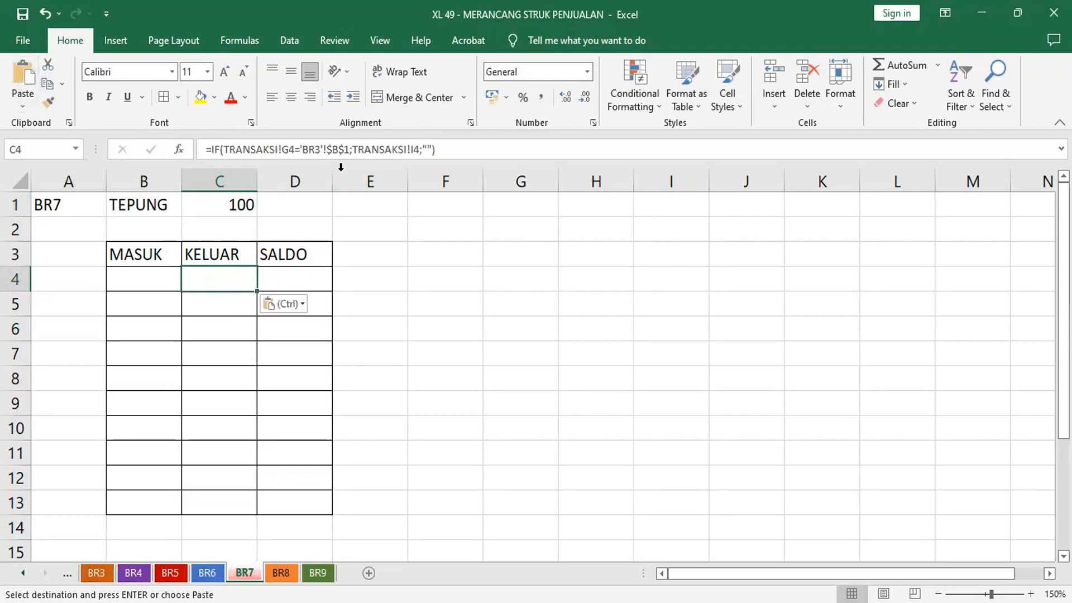
Change the sheet reference in the C4 formula of BR7 to 'BR7'!$B$1.
{"action": "left_click", "coordinate": [319, 149]}
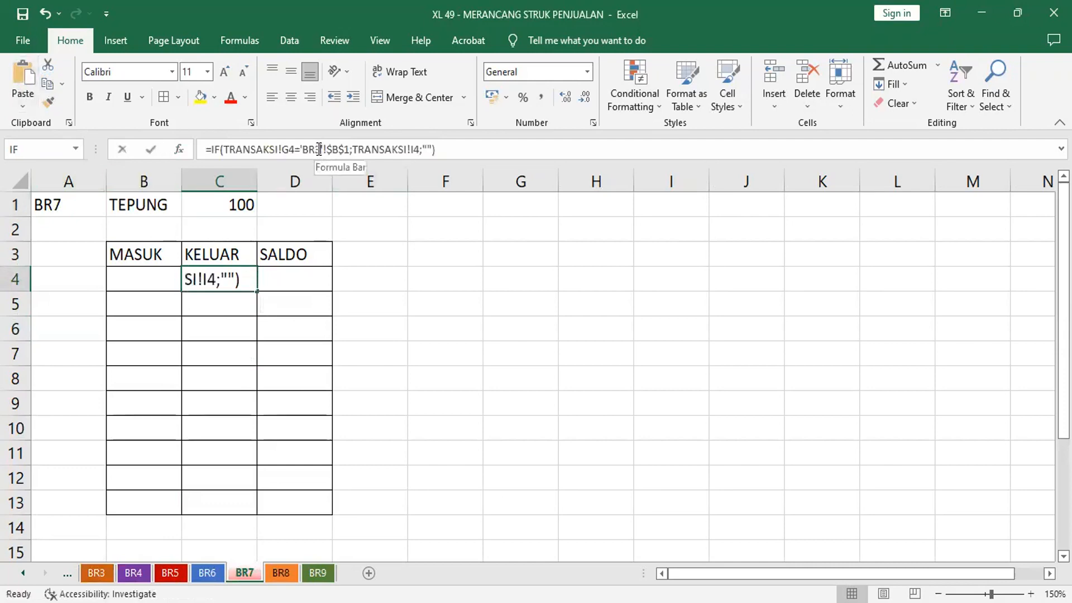
{"action": "key", "text": "BackSpace"}
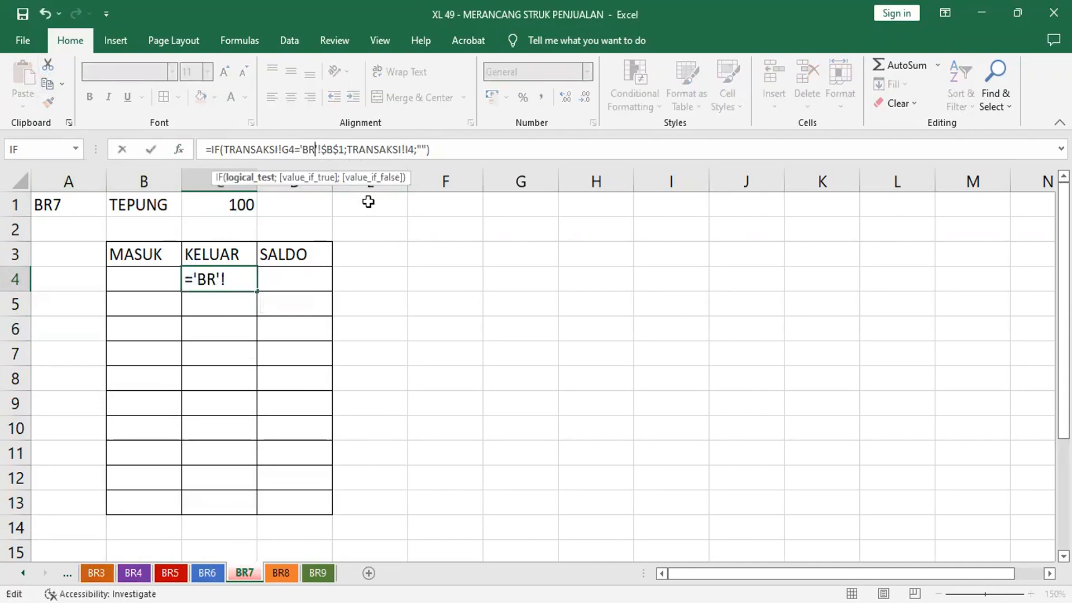
{"action": "type", "text": "7"}
{"action": "key", "text": "Return"}
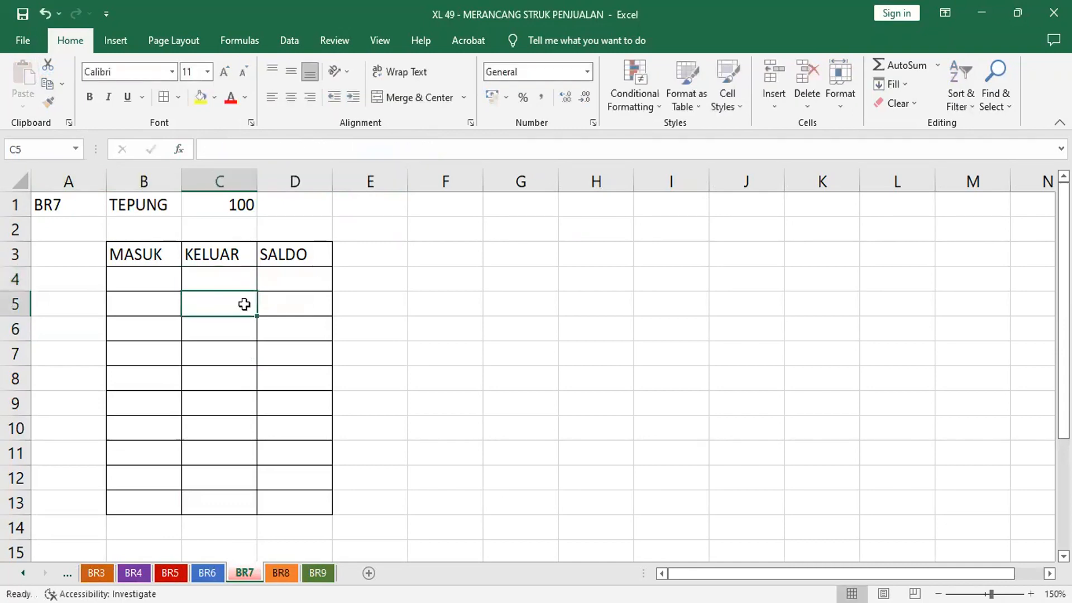
Fill the KELUAR formula from C4 down to C11 on the BR7 sheet and check the formula in C9.
{"action": "left_click", "coordinate": [204, 282]}
{"action": "left_click_drag", "start_coordinate": [256, 291], "coordinate": [258, 413]}
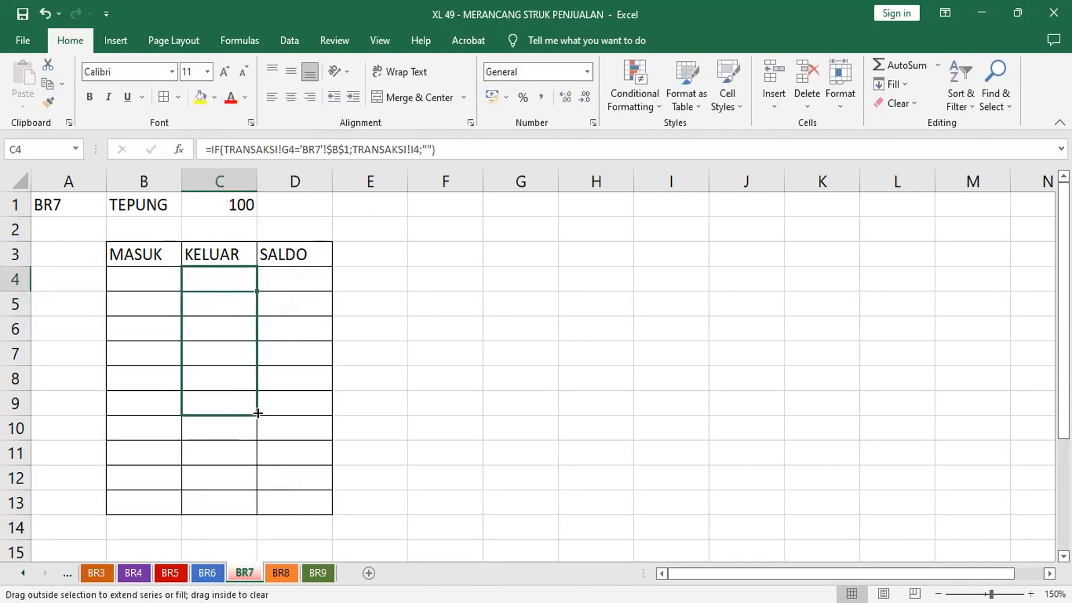
{"action": "left_click_drag", "start_coordinate": [257, 413], "coordinate": [257, 468]}
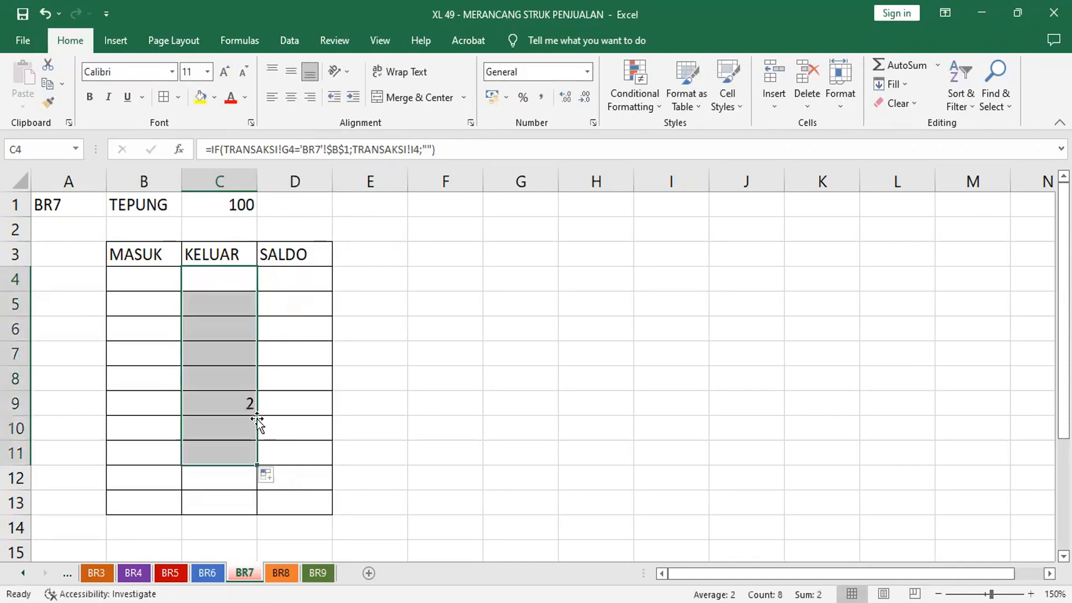
{"action": "left_click", "coordinate": [233, 403]}
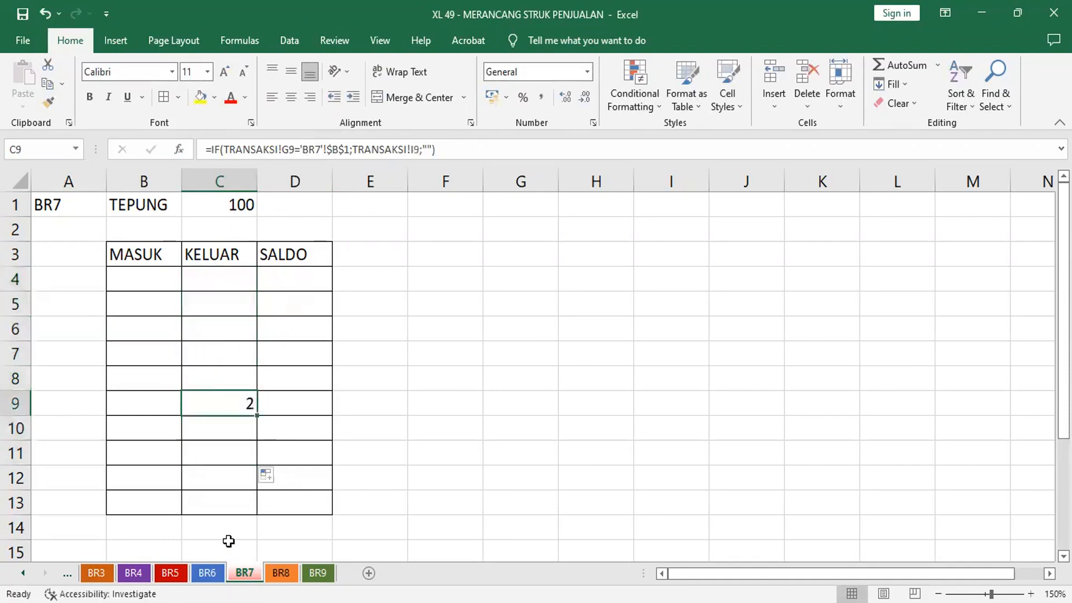